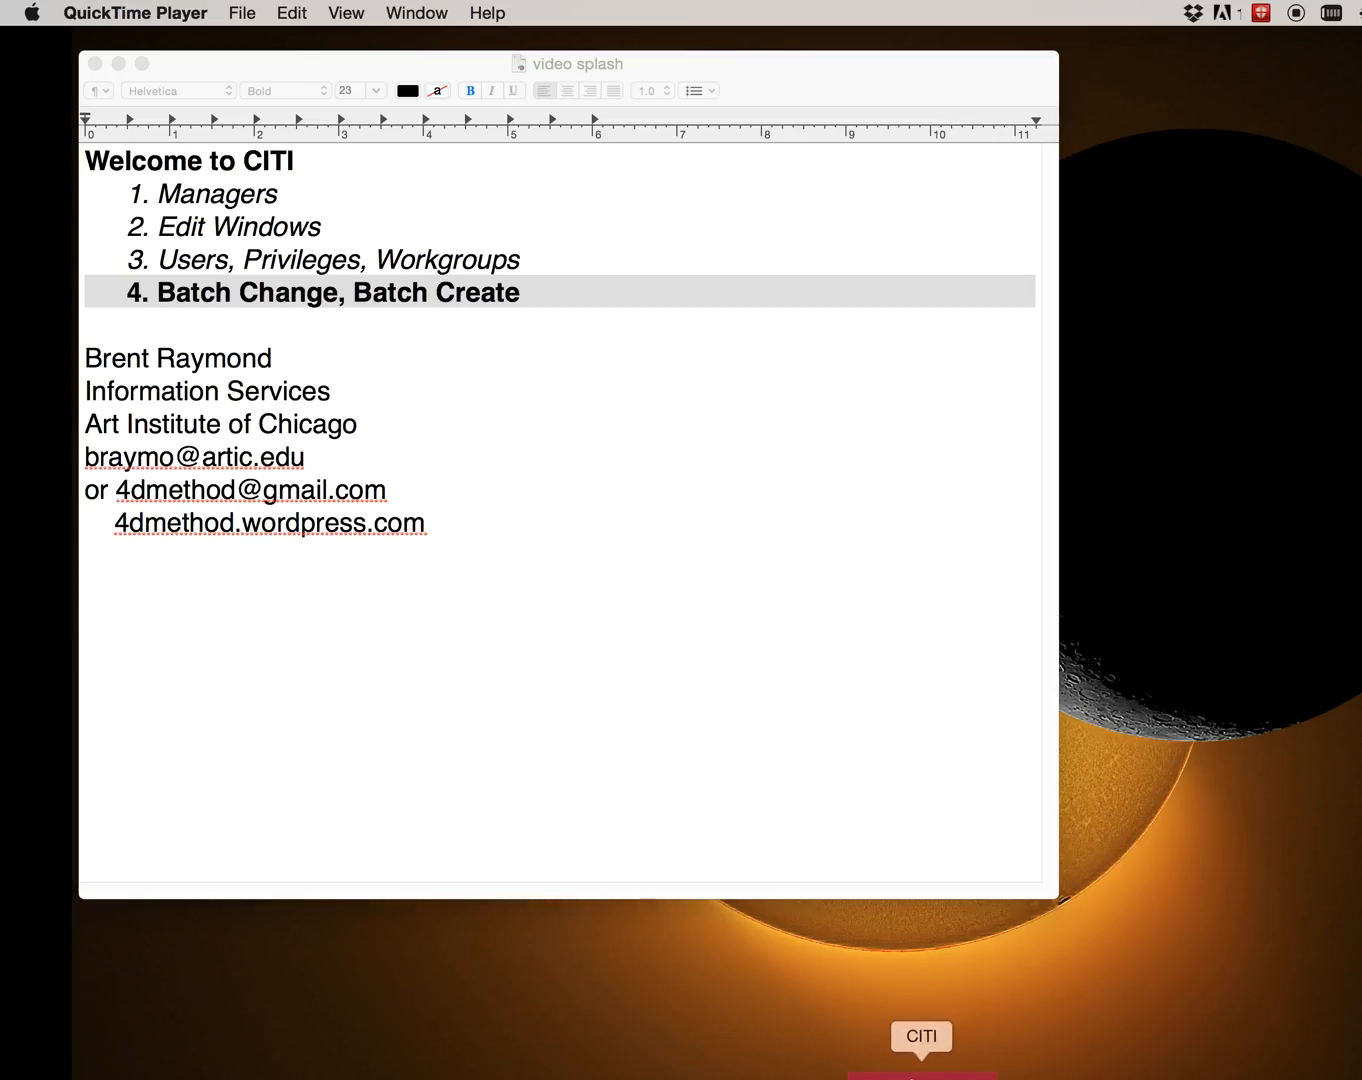
# Switch to the CITI client and open a Batch Change window.
pyautogui.click(911, 1077)
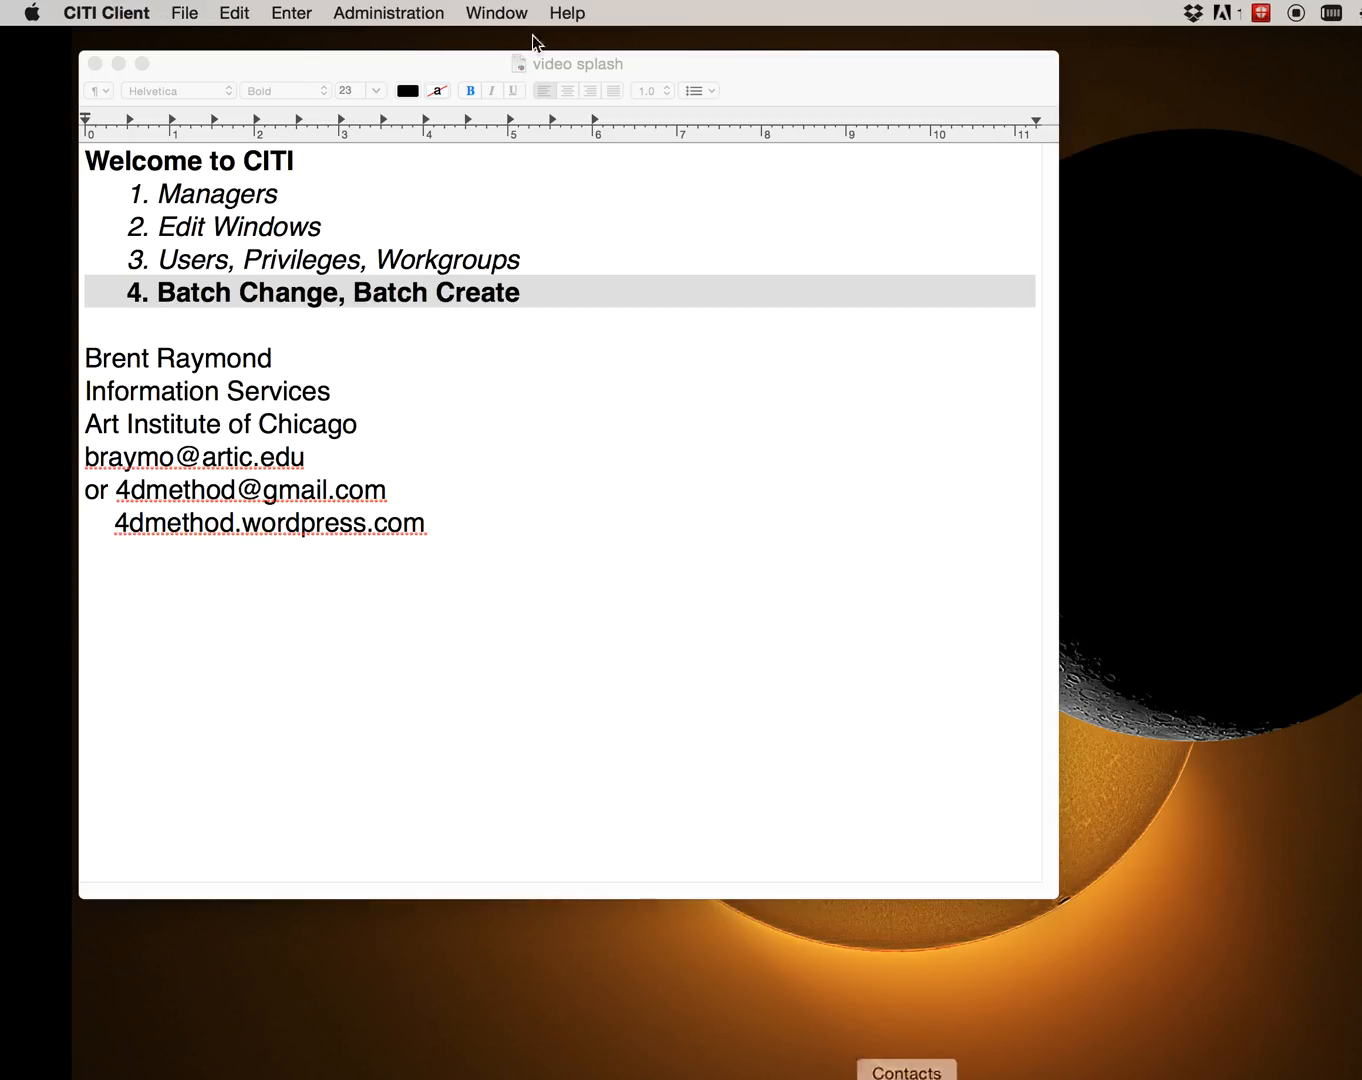
pyautogui.click(276, 9)
pyautogui.moveTo(192, 10)
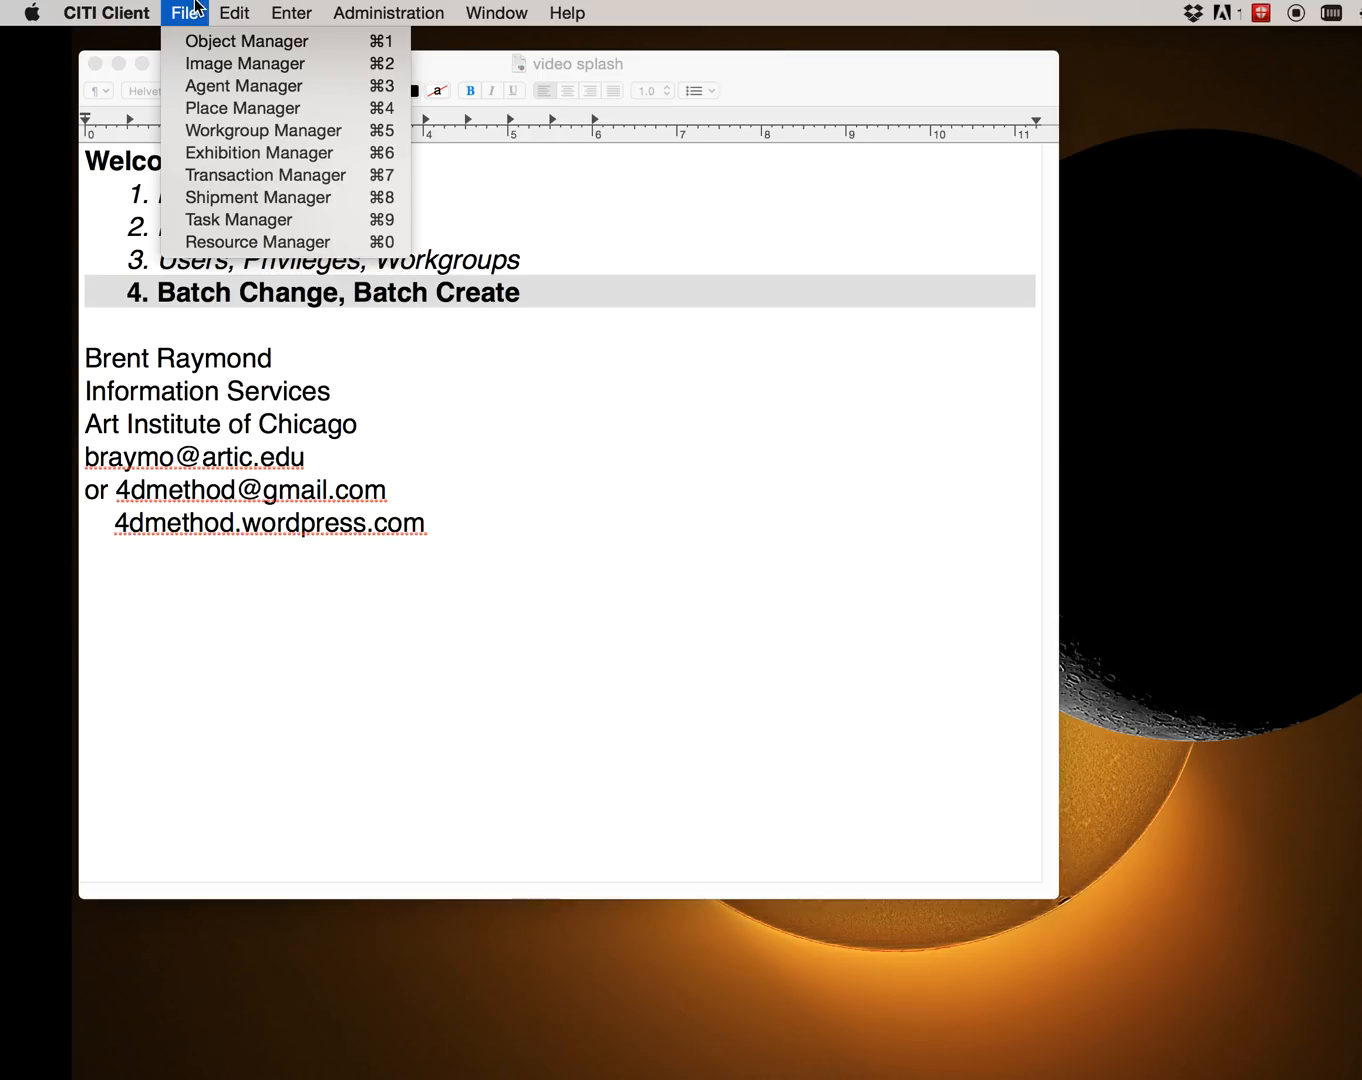
pyautogui.moveTo(300, 9)
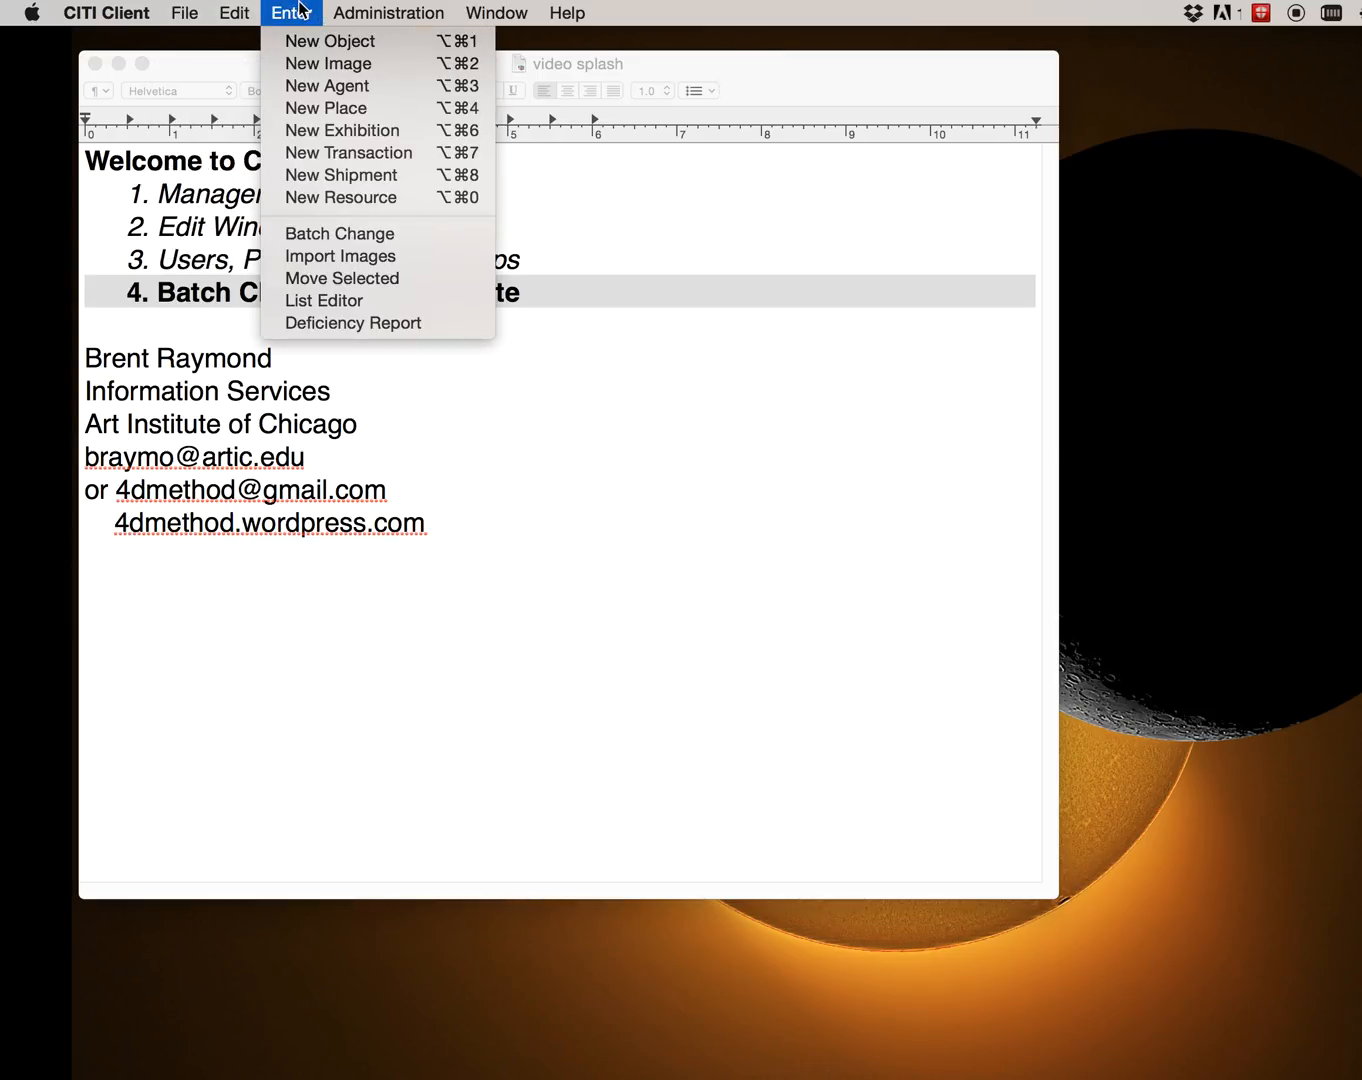
pyautogui.click(370, 233)
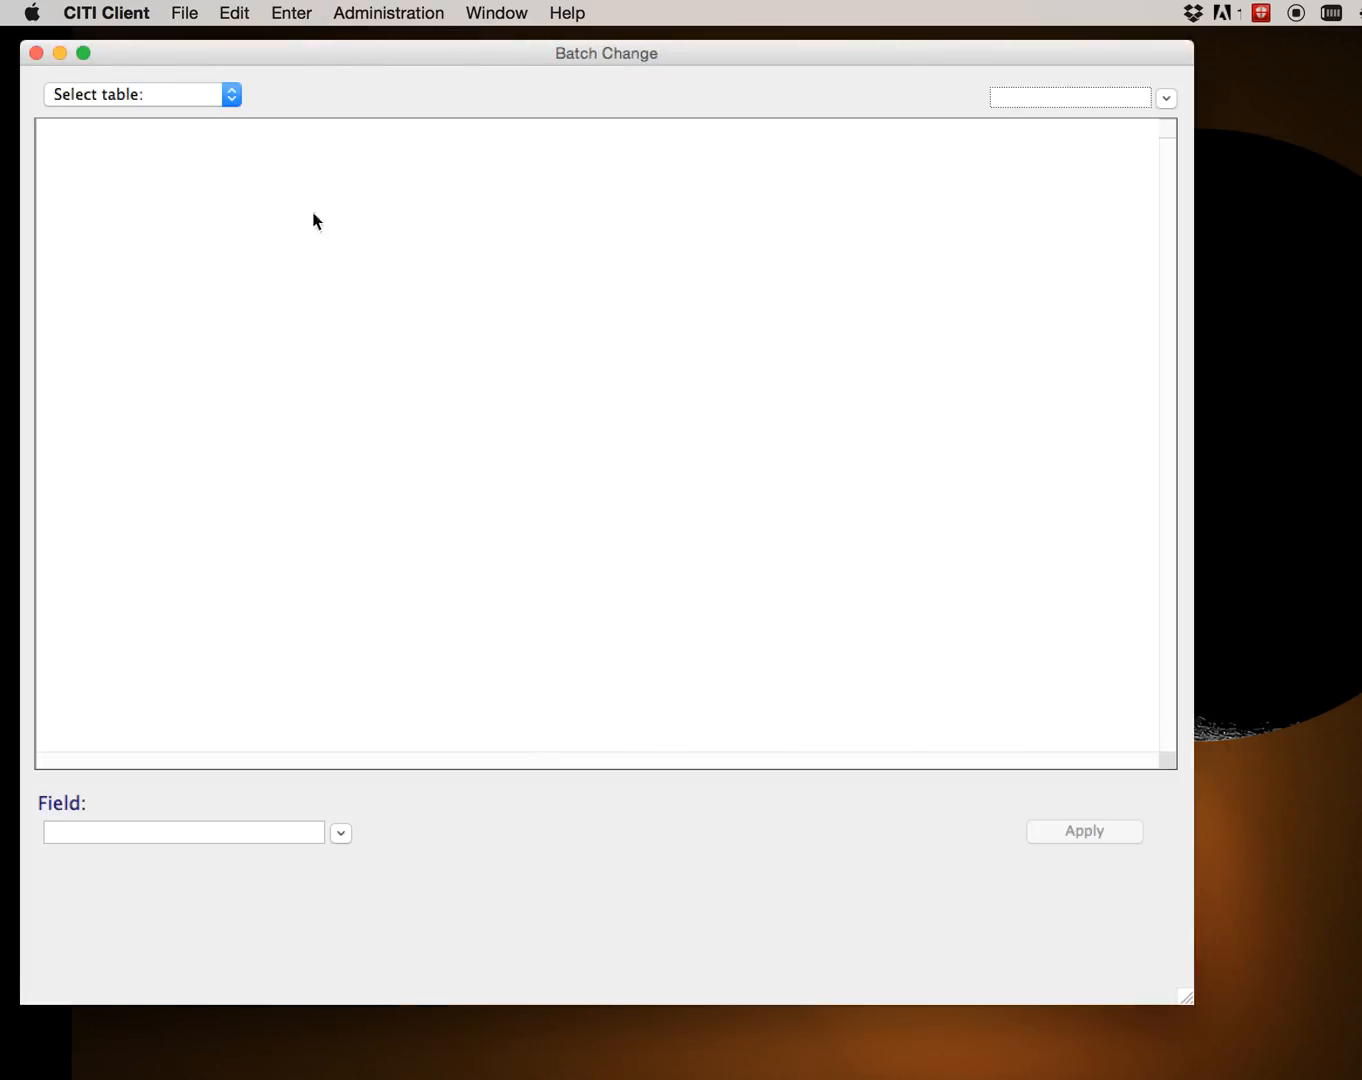
# Choose the Objects table for the batch change and load the personal briefcase My Essential Art.
pyautogui.click(167, 97)
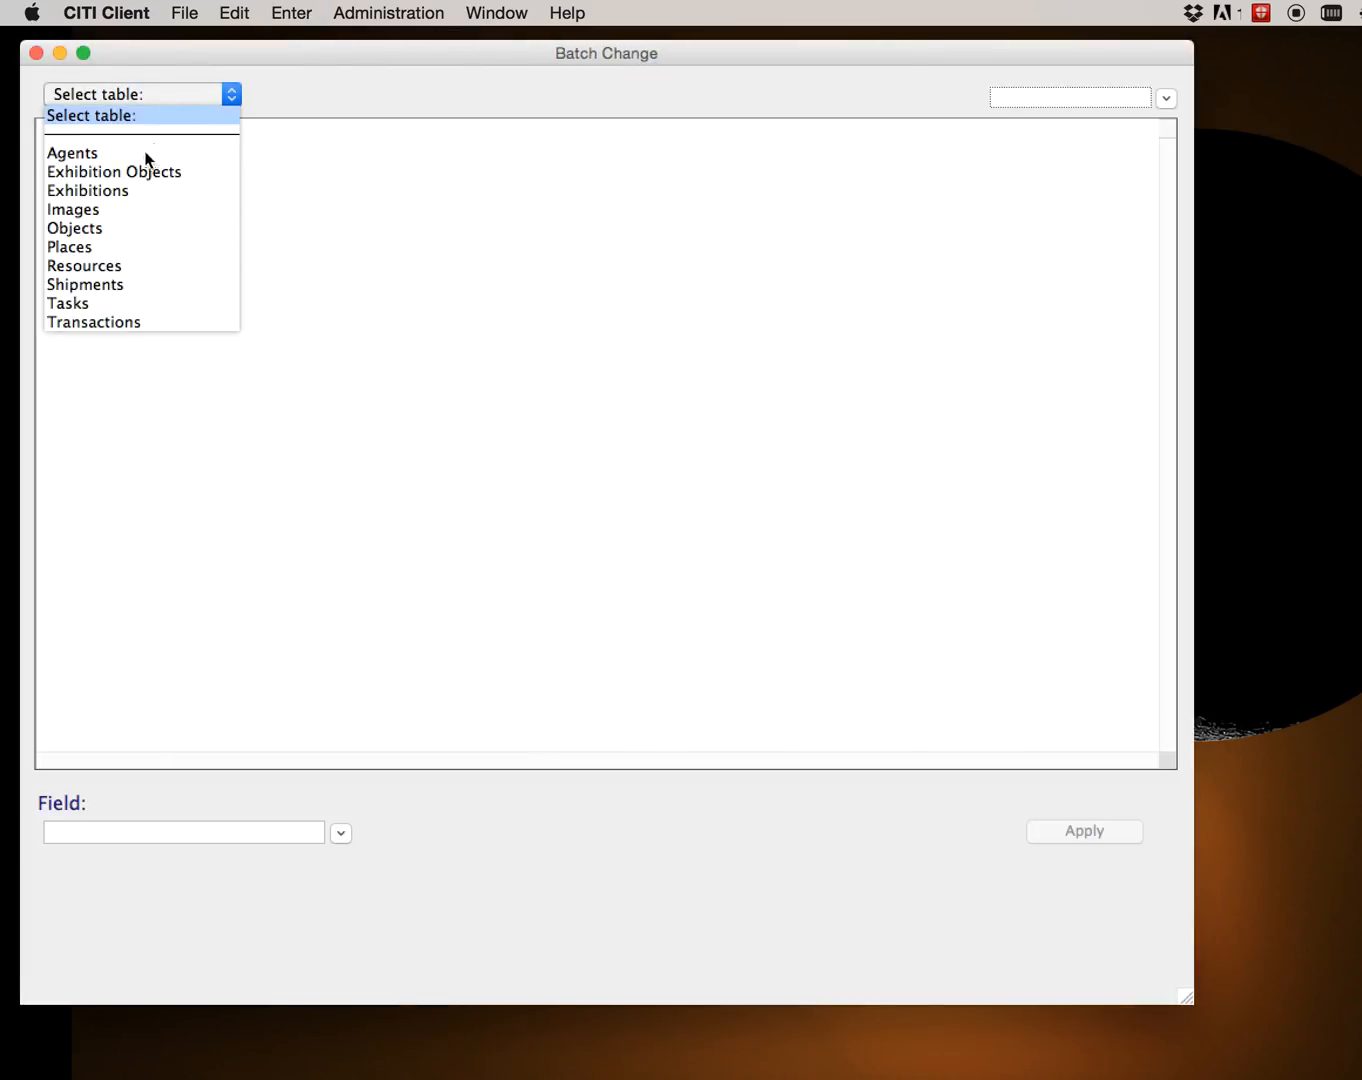
pyautogui.click(122, 230)
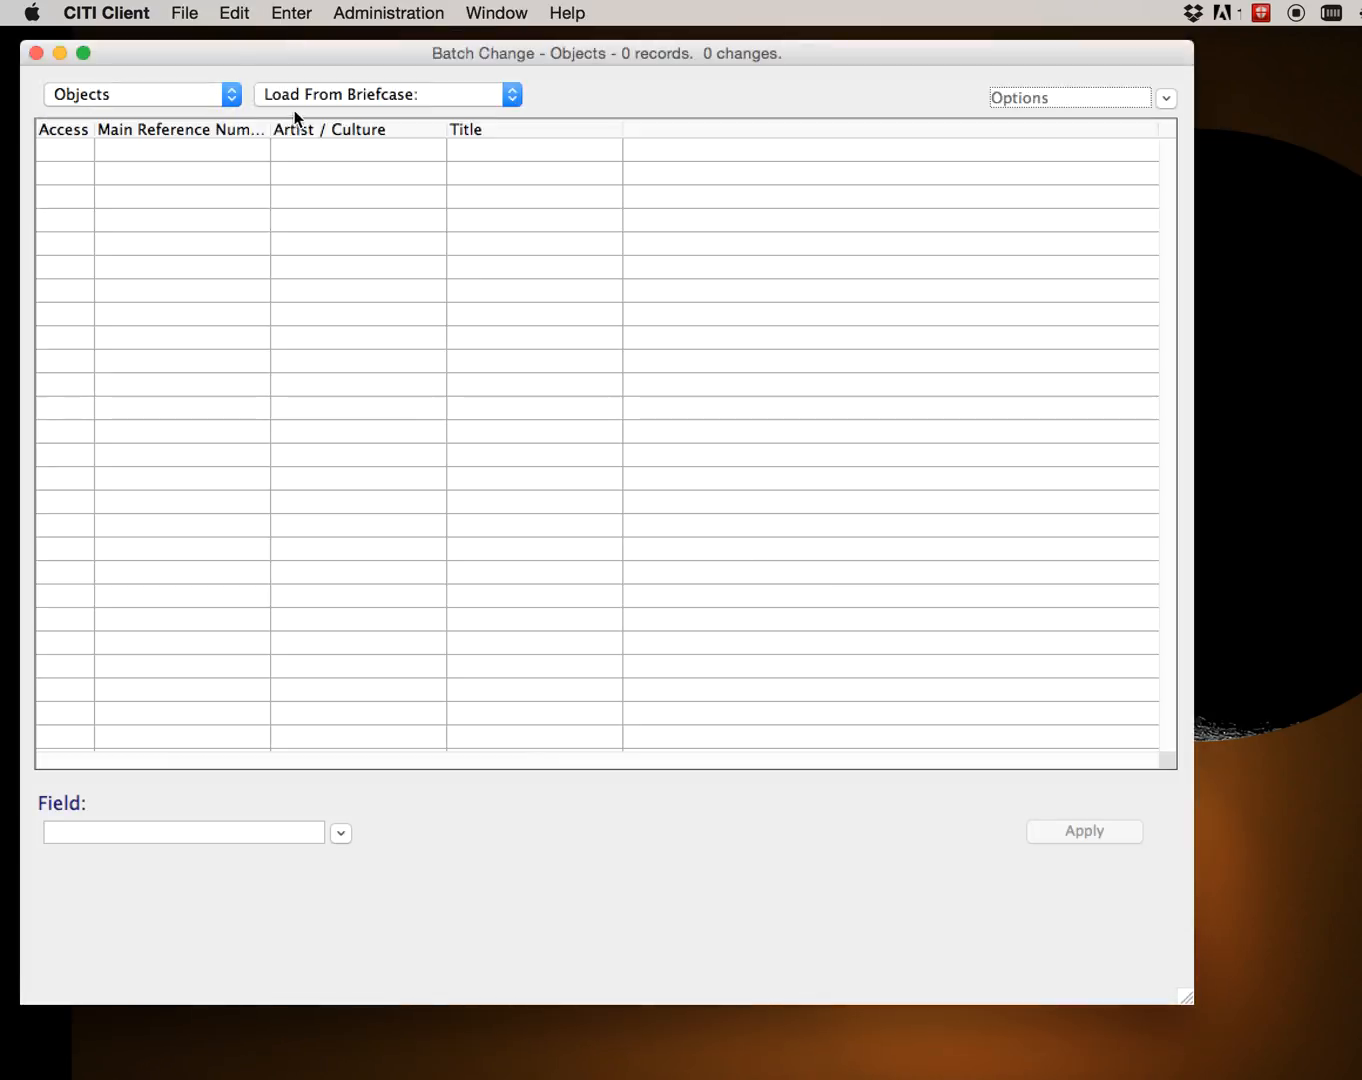
pyautogui.click(350, 88)
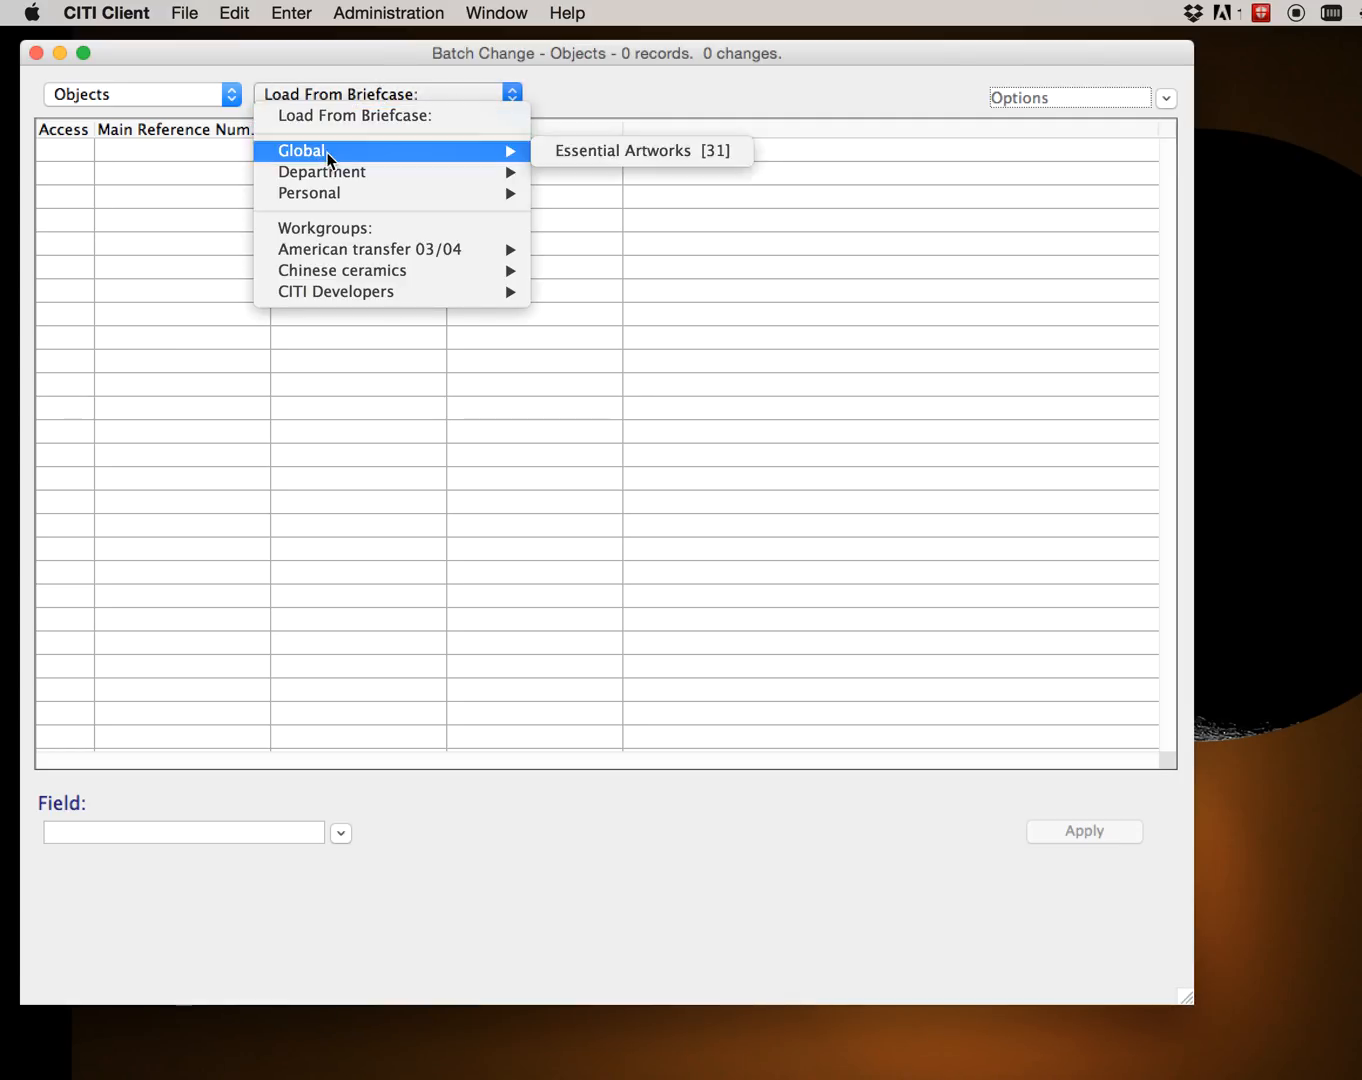
pyautogui.moveTo(322, 198)
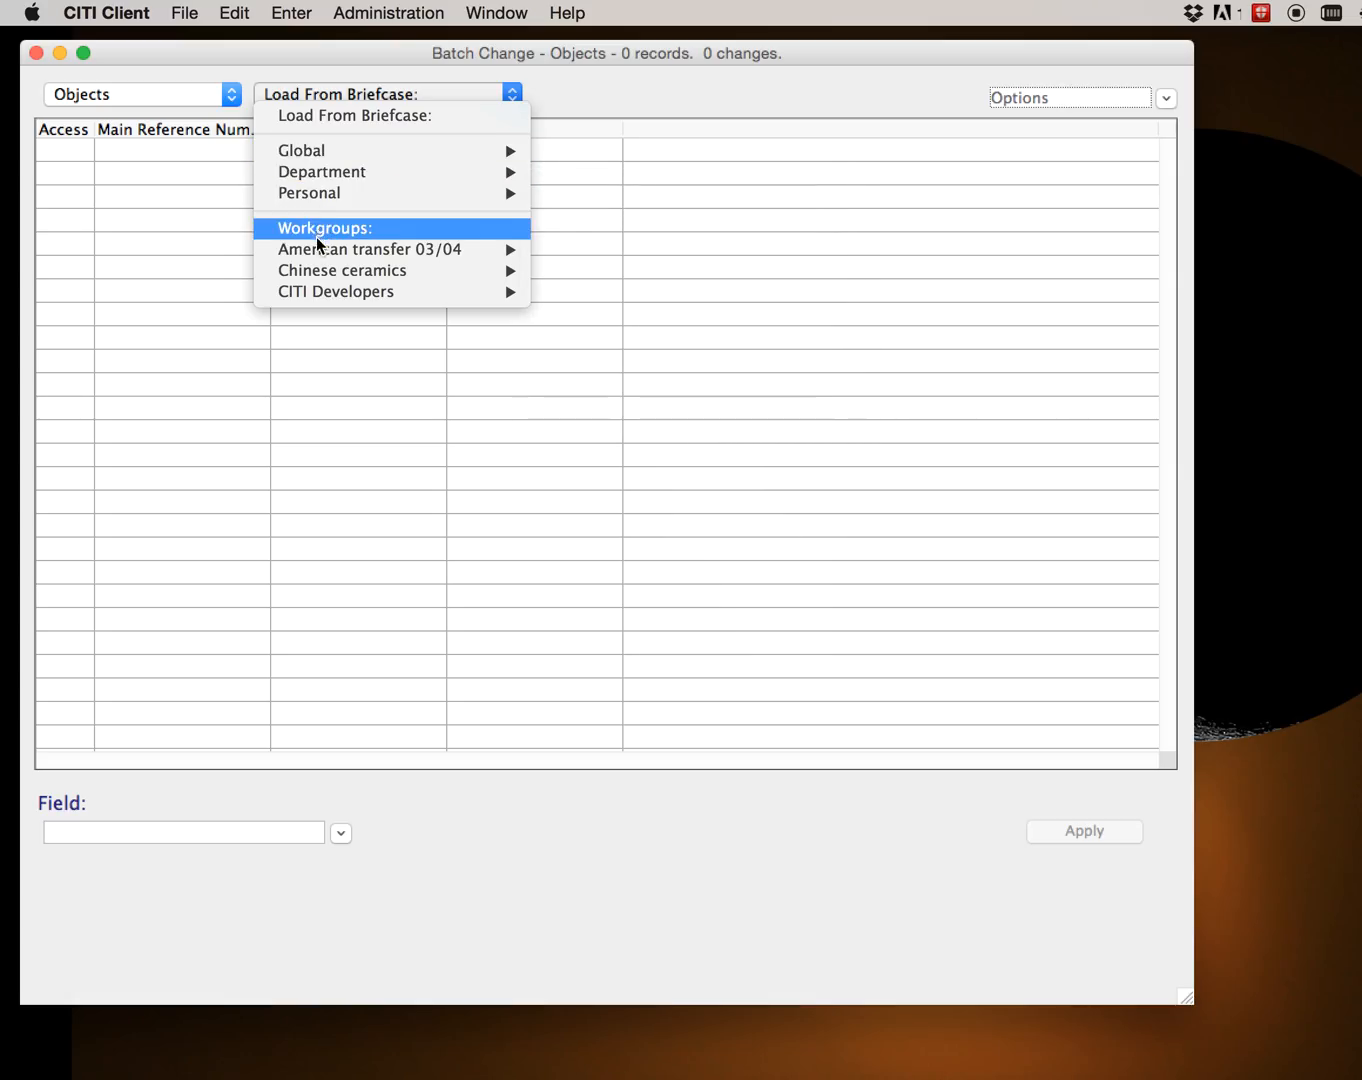
pyautogui.moveTo(317, 241)
pyautogui.moveTo(386, 192)
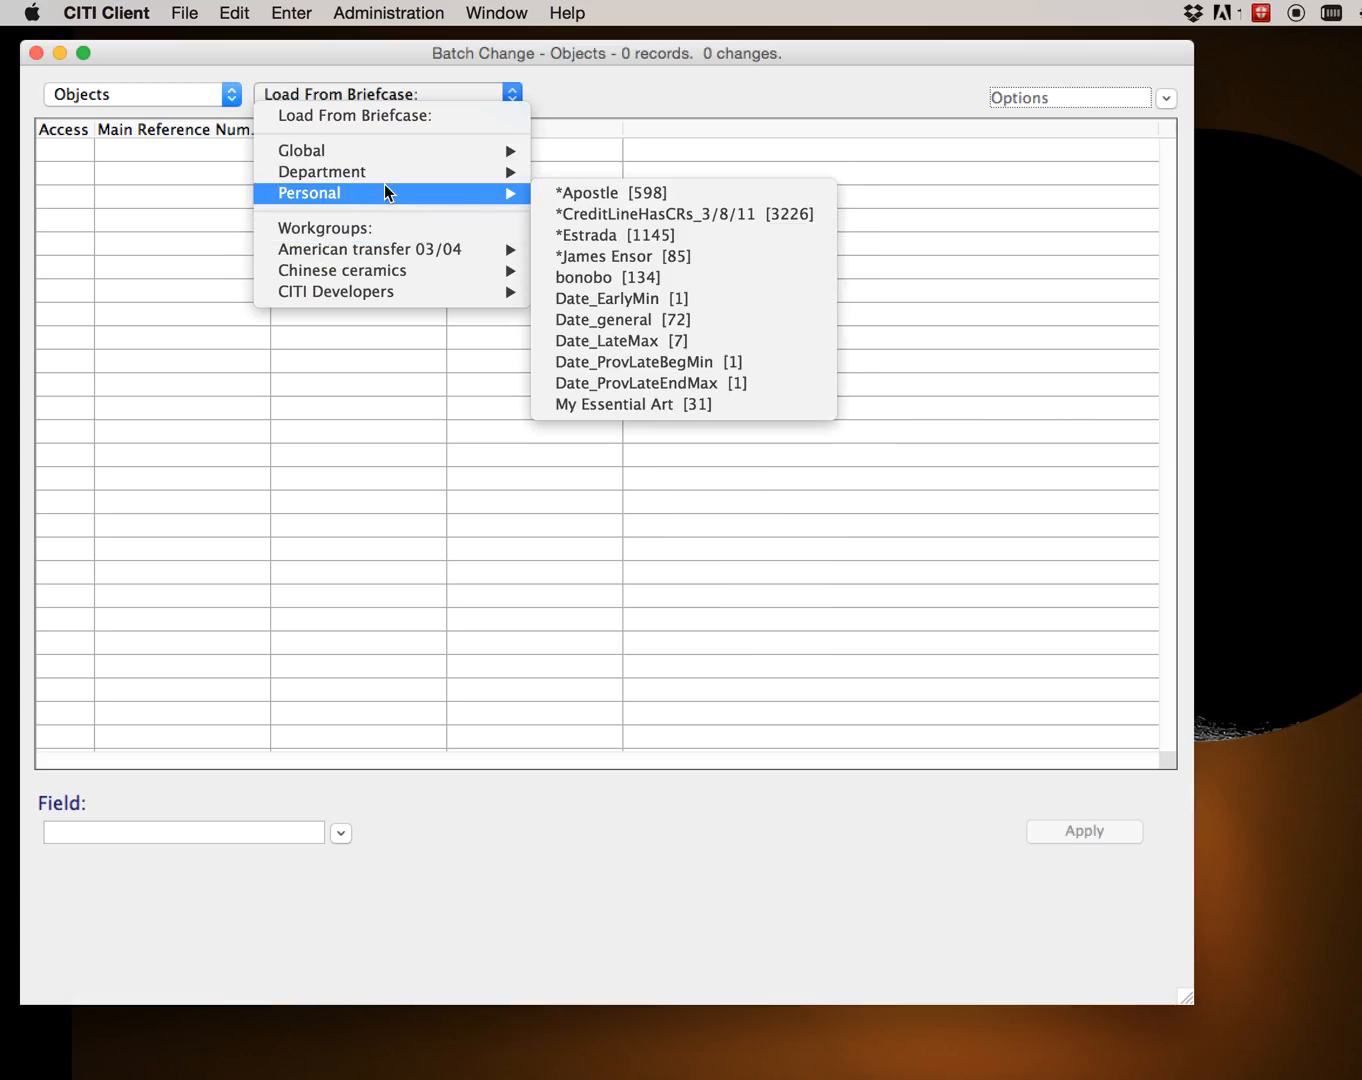
pyautogui.click(672, 406)
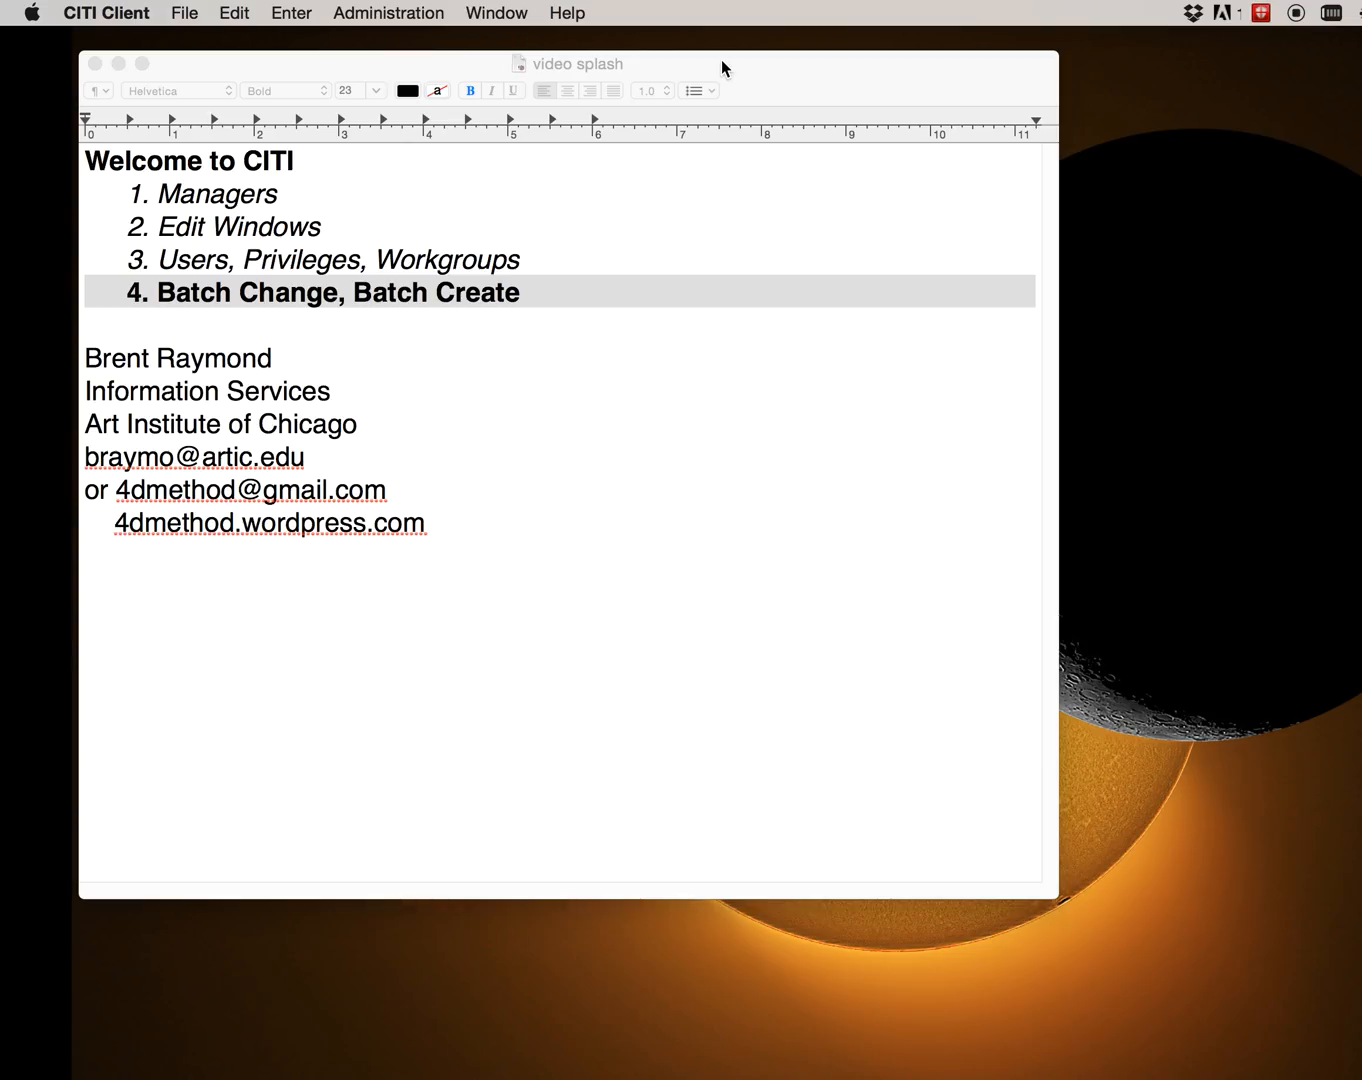
# Display the My Essential Art briefcase in a new Object Manager and send its records to Batch Change.
pyautogui.press('super+o')
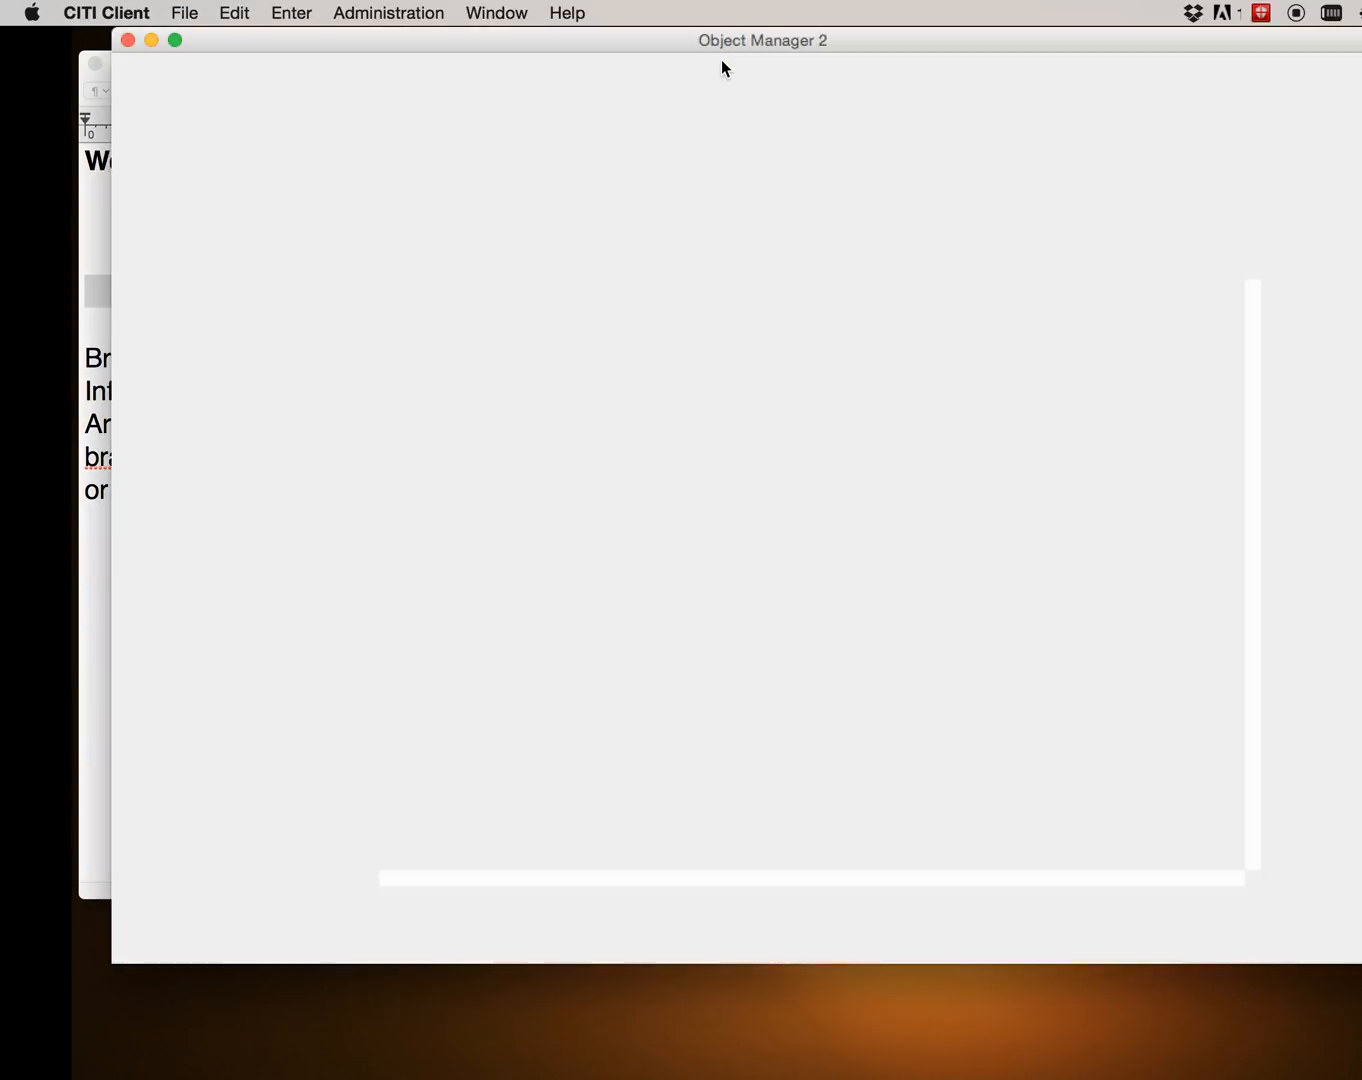
pyautogui.moveTo(620, 38); pyautogui.dragTo(539, 41)
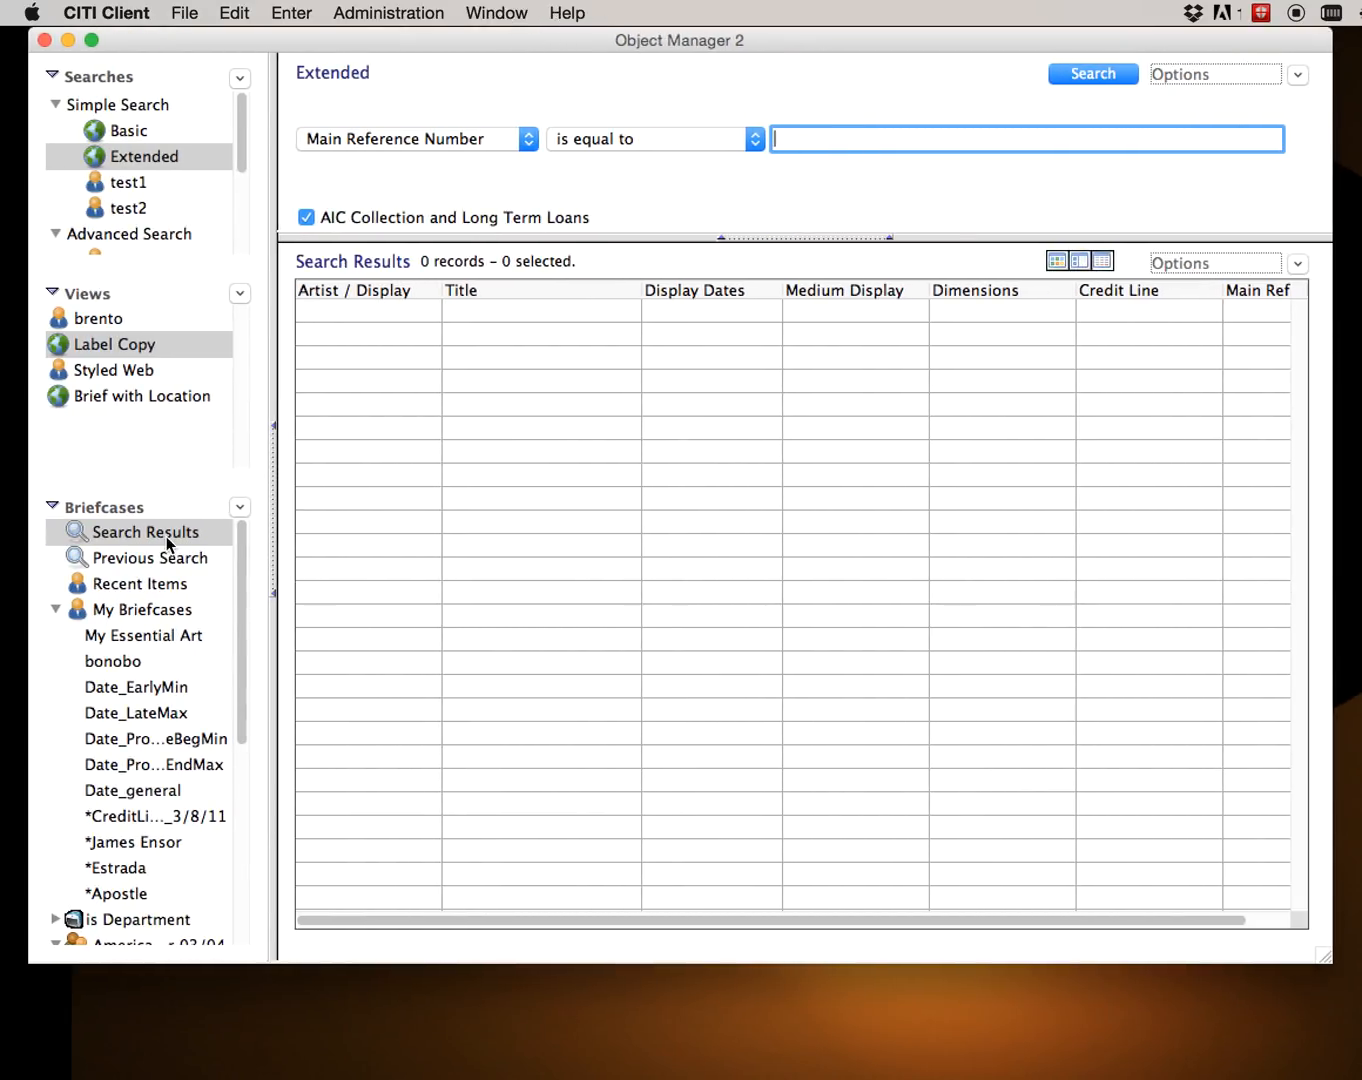
pyautogui.click(119, 635)
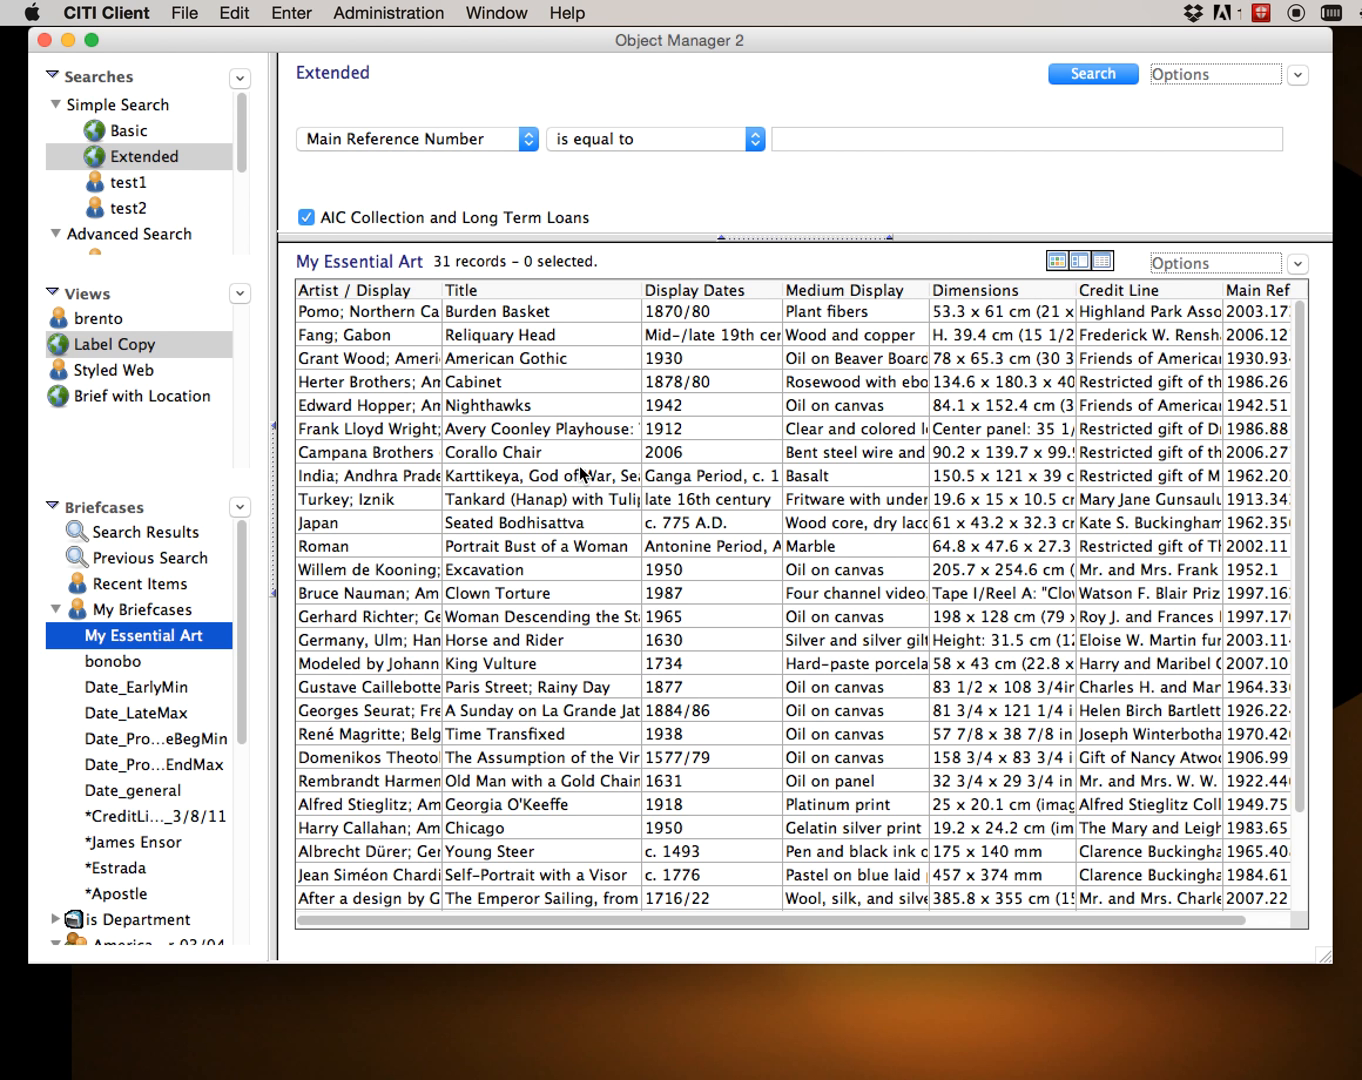
pyautogui.click(1296, 268)
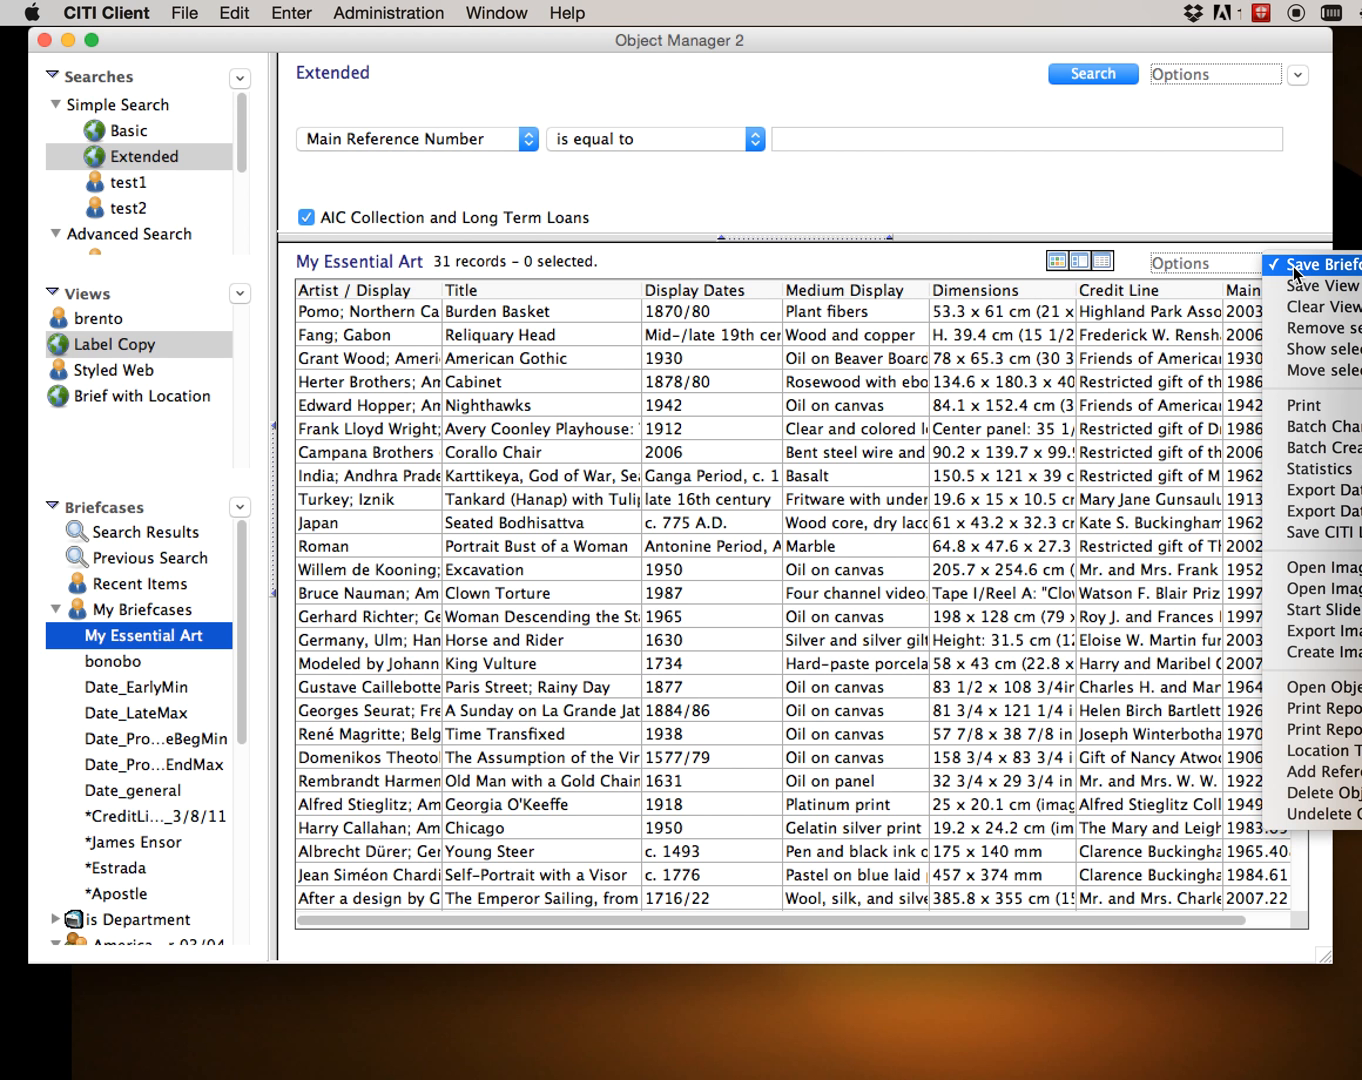
pyautogui.click(1311, 426)
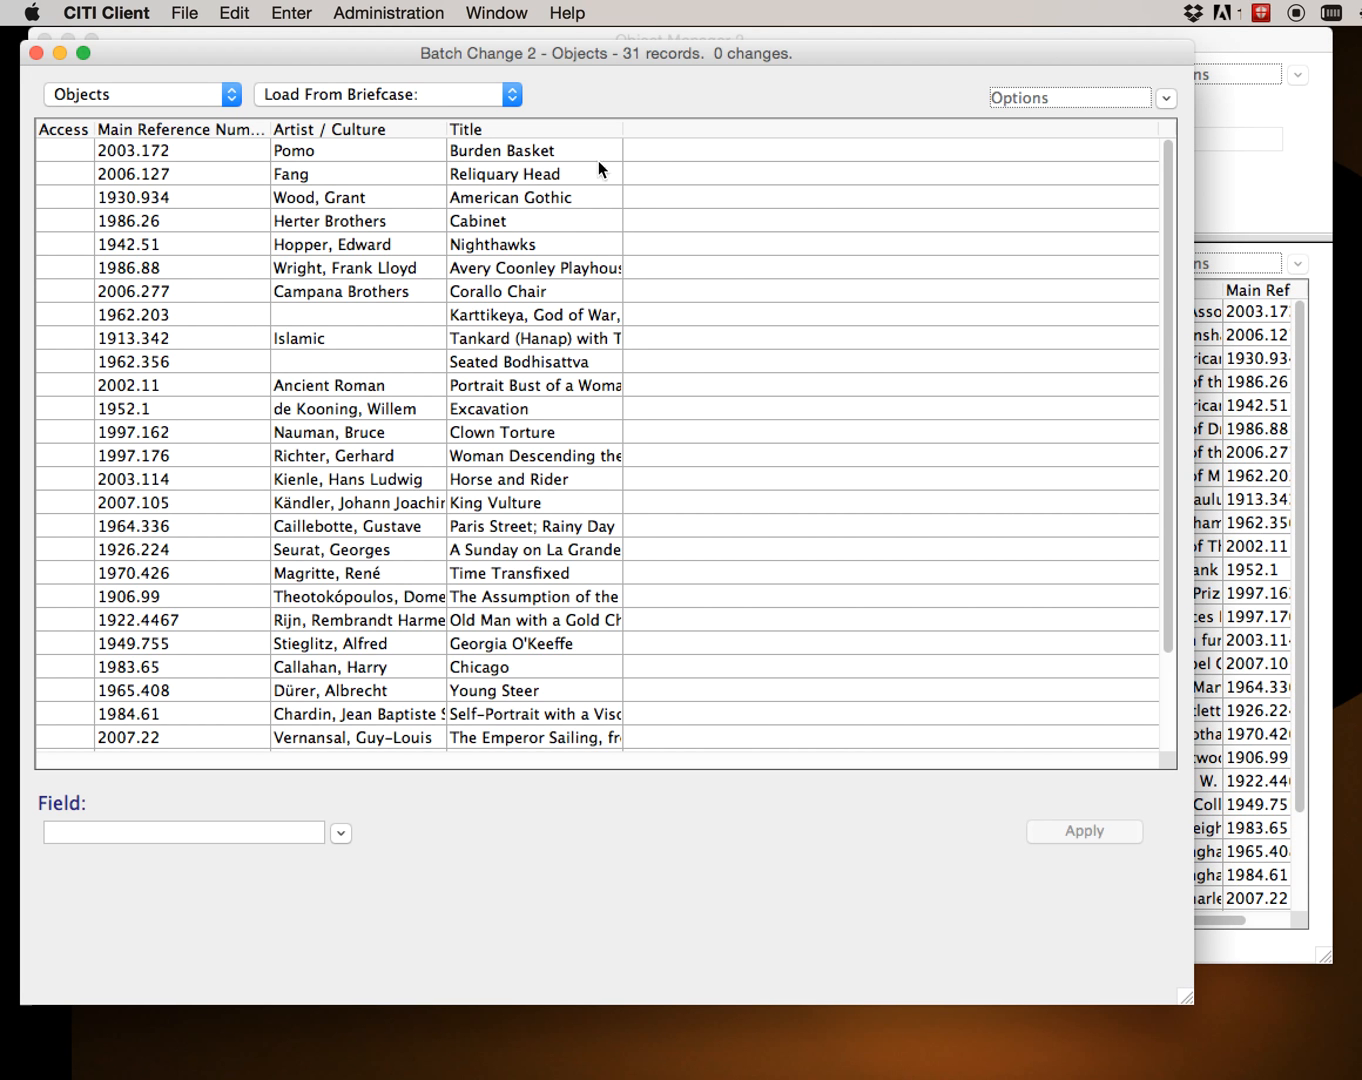
# Select records 1942.51 and 1997.176 in the batch list, open them as objects, and close the object window.
pyautogui.click(453, 246)
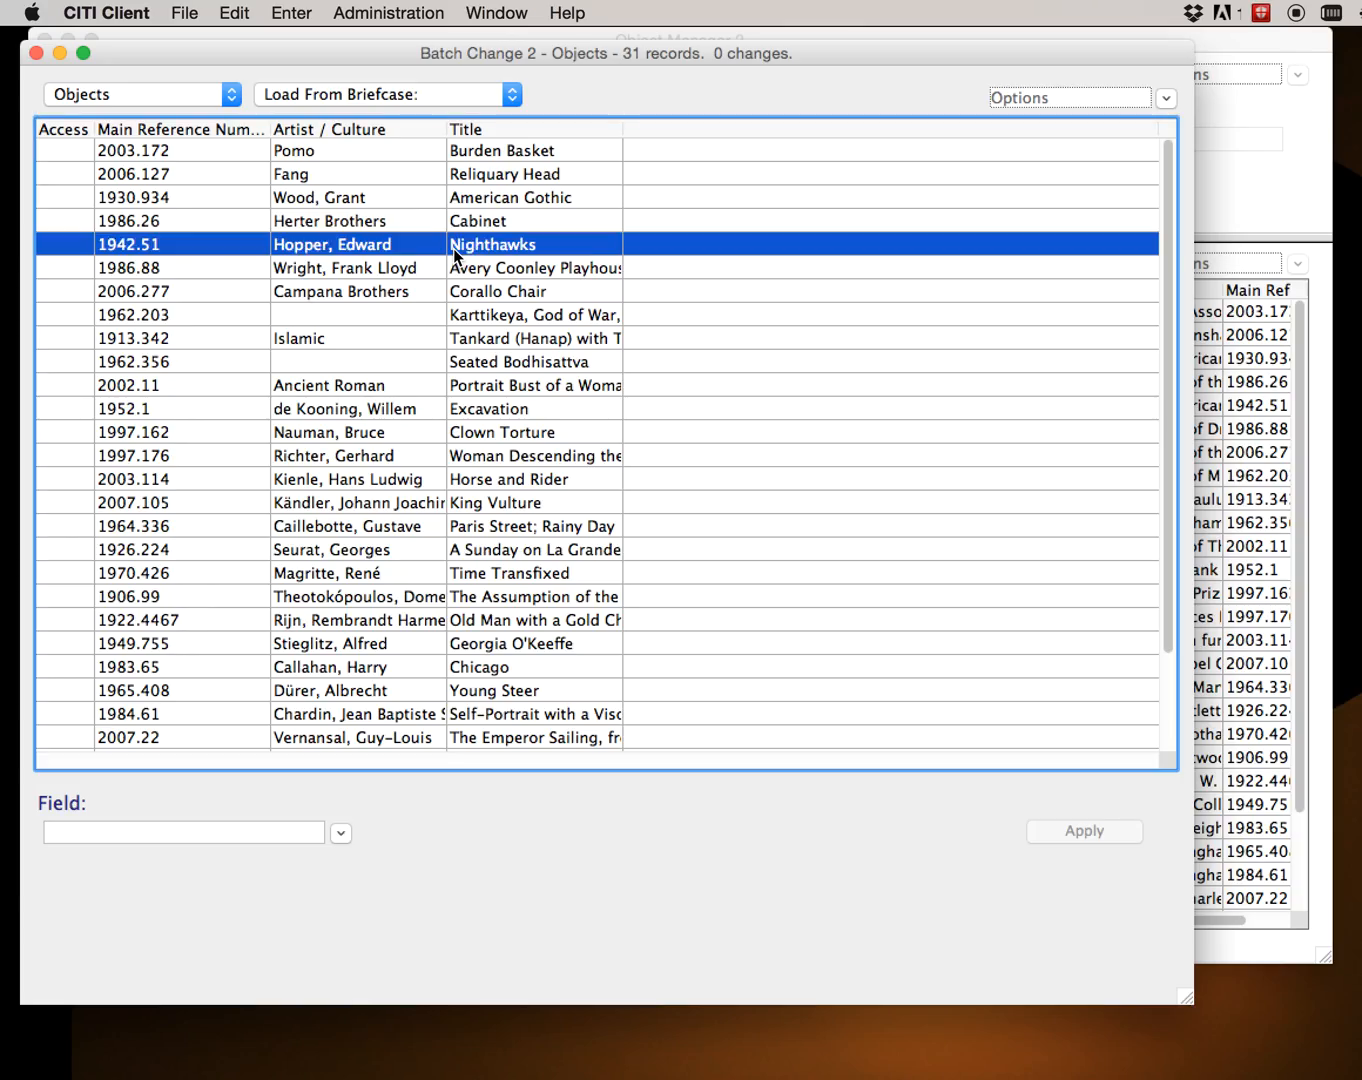
pyautogui.keyDown('super'); pyautogui.click(430, 461); pyautogui.keyUp('super')
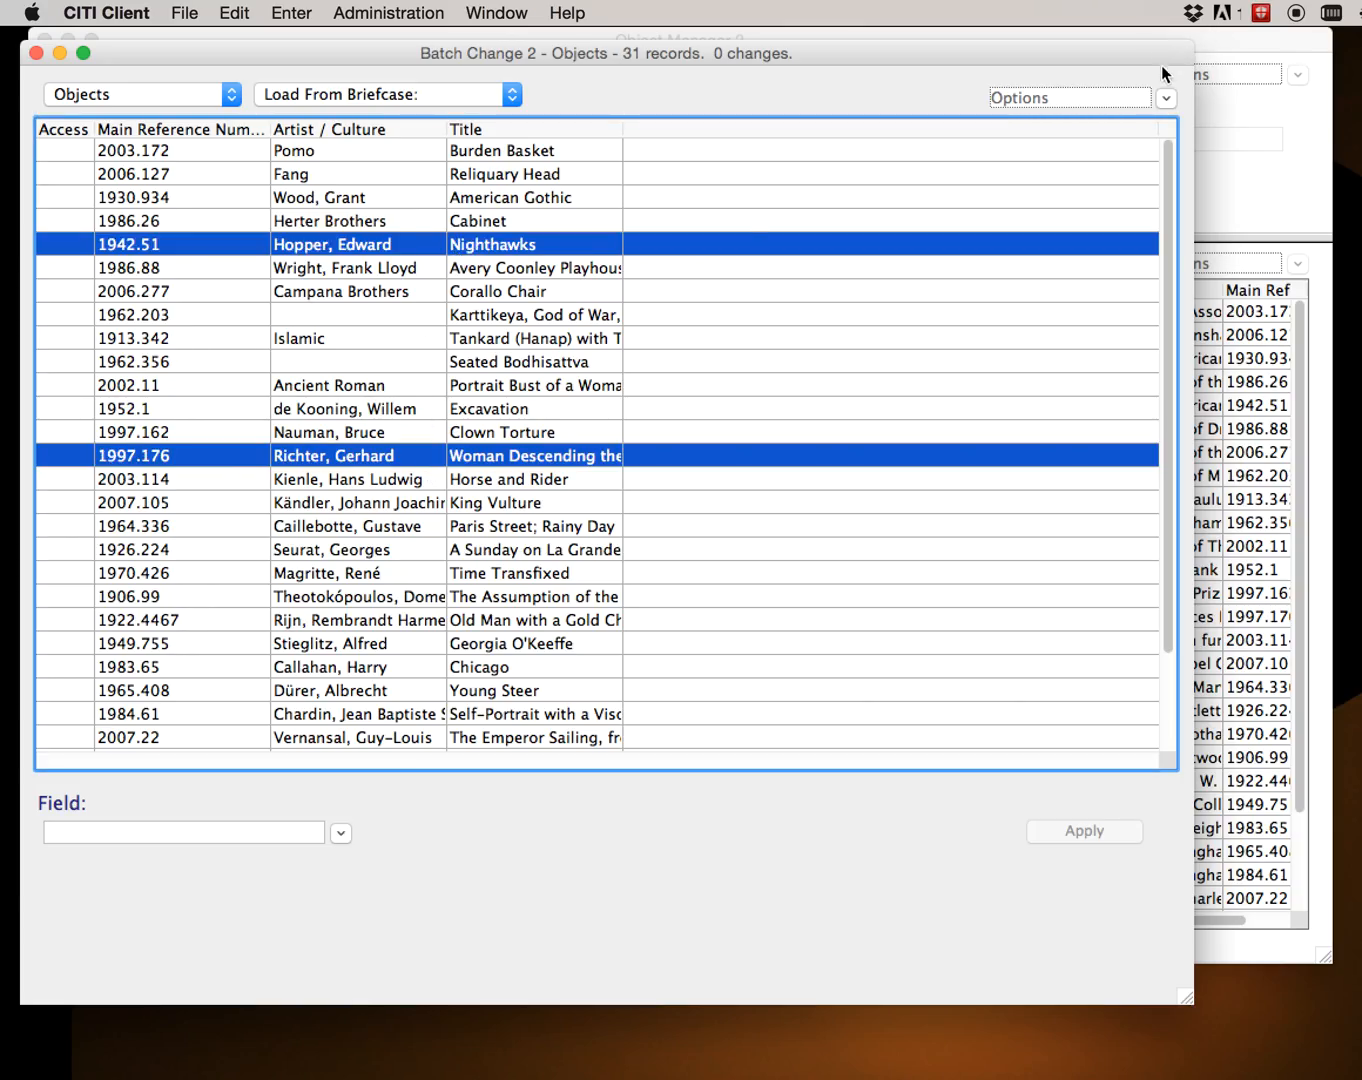
pyautogui.click(1169, 98)
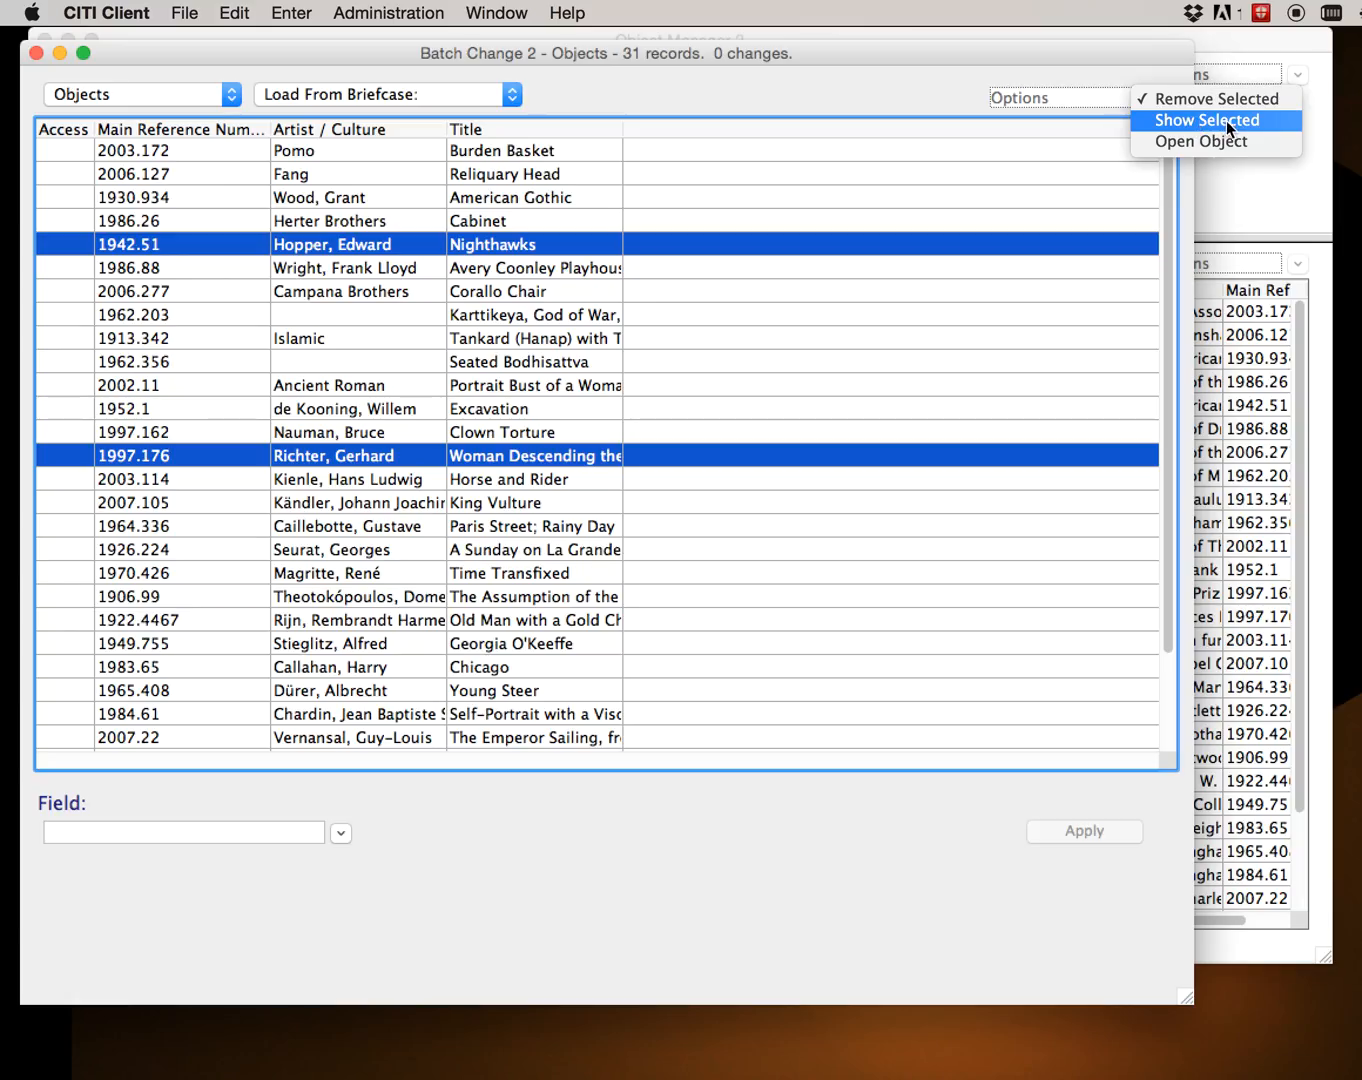
pyautogui.click(1205, 139)
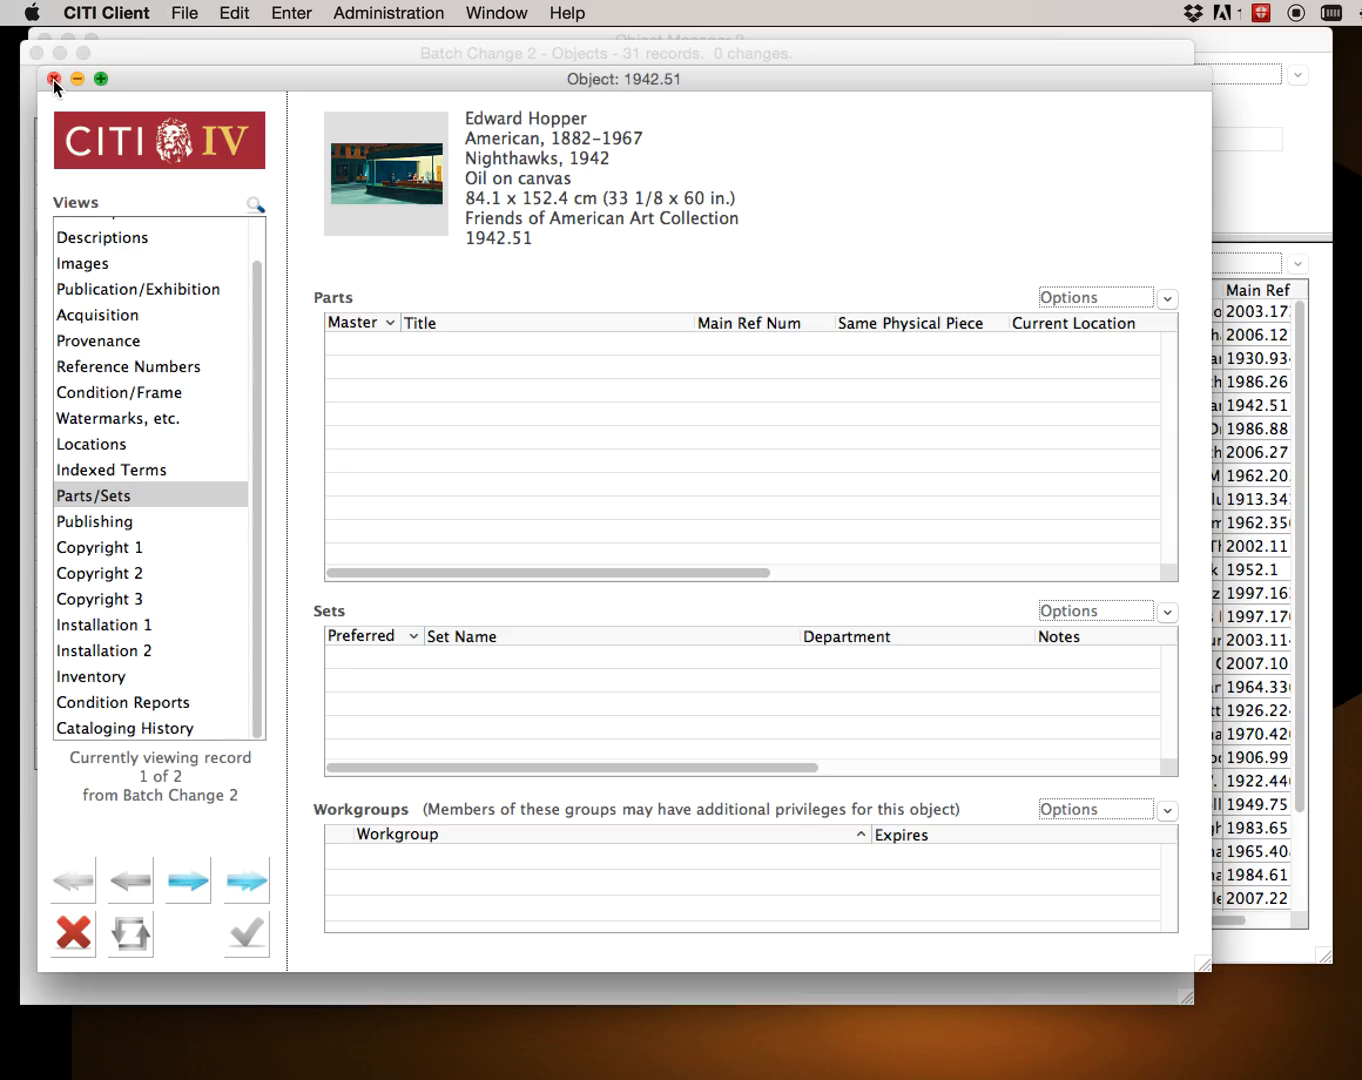
pyautogui.click(54, 79)
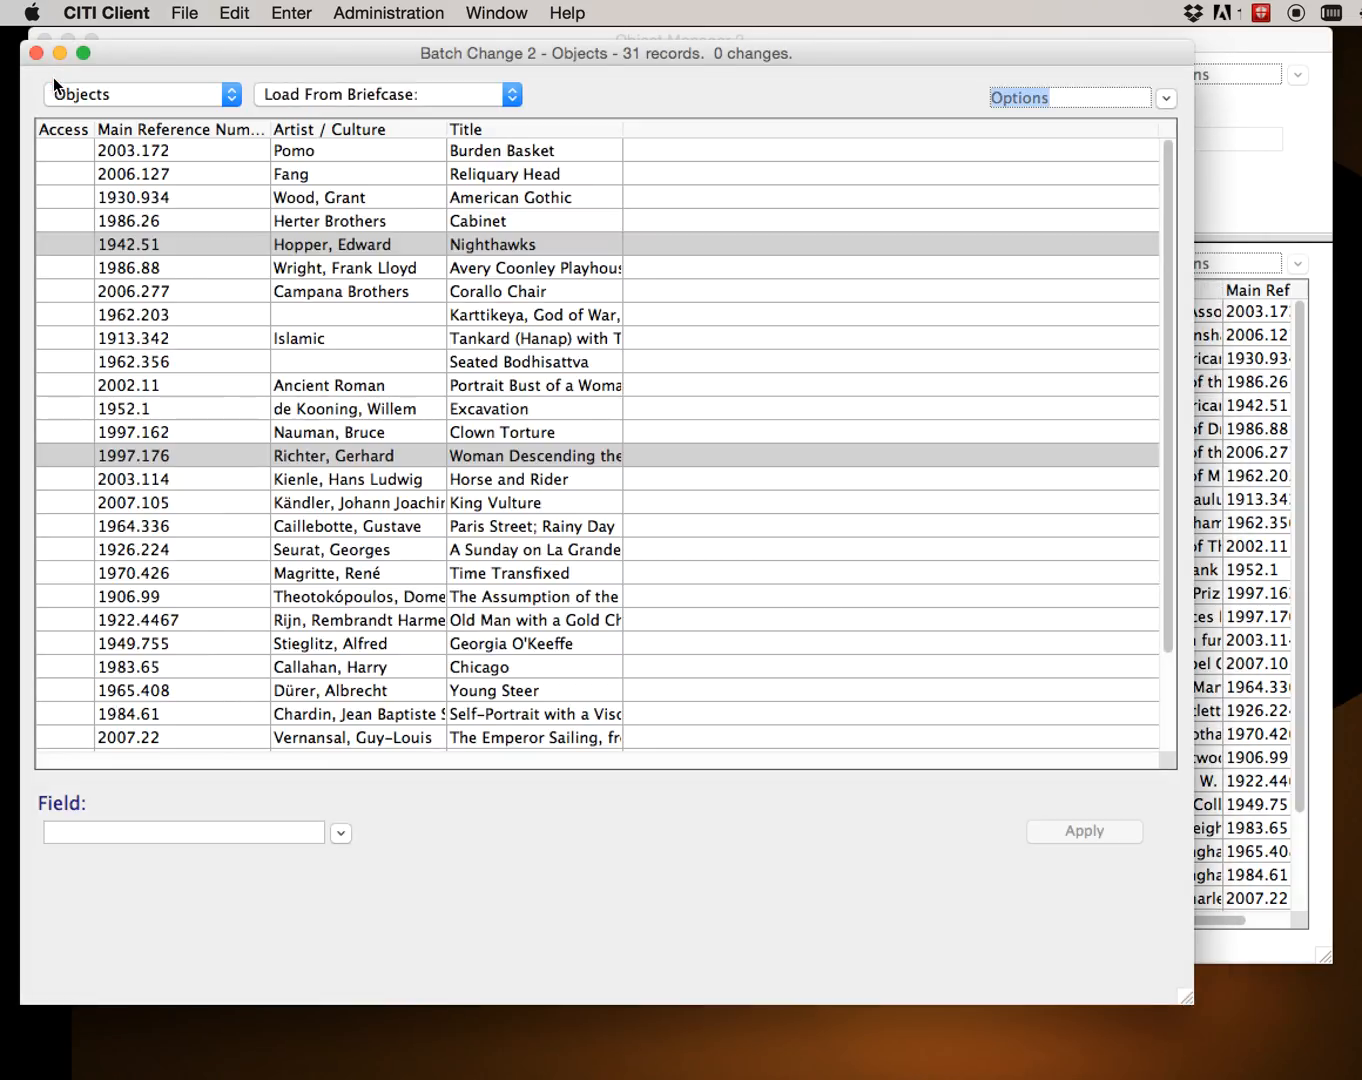
pyautogui.click(362, 248)
pyautogui.click(357, 388)
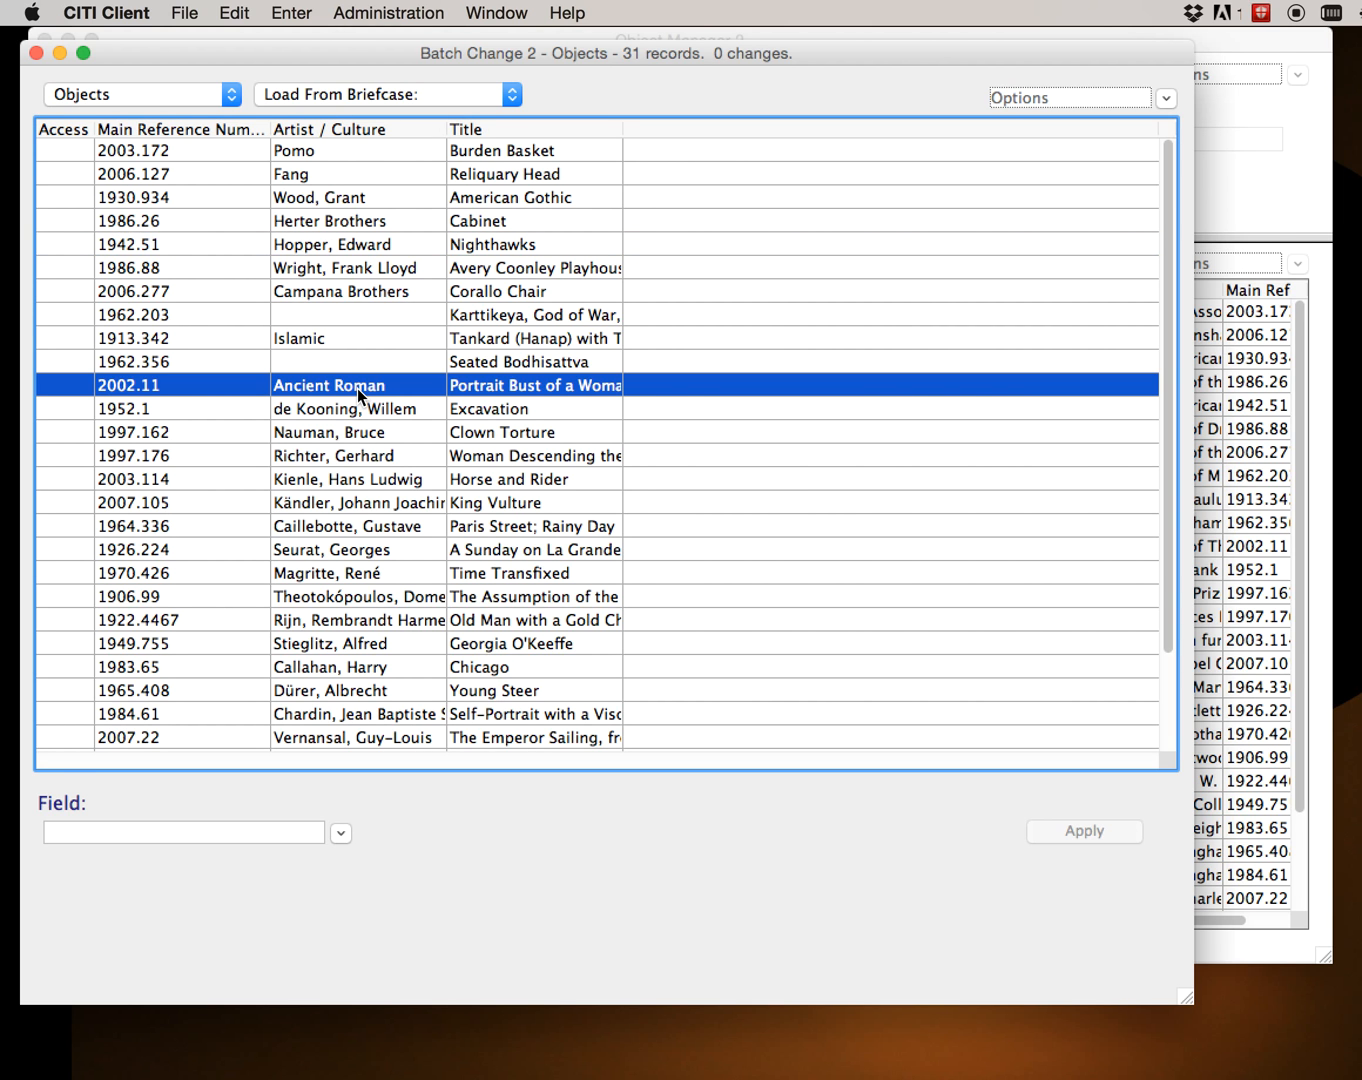
pyautogui.scroll(-3, 357, 389)
pyautogui.scroll(3, 358, 388)
# Look through the available batch change fields and set the field to Object Type.
pyautogui.click(244, 831)
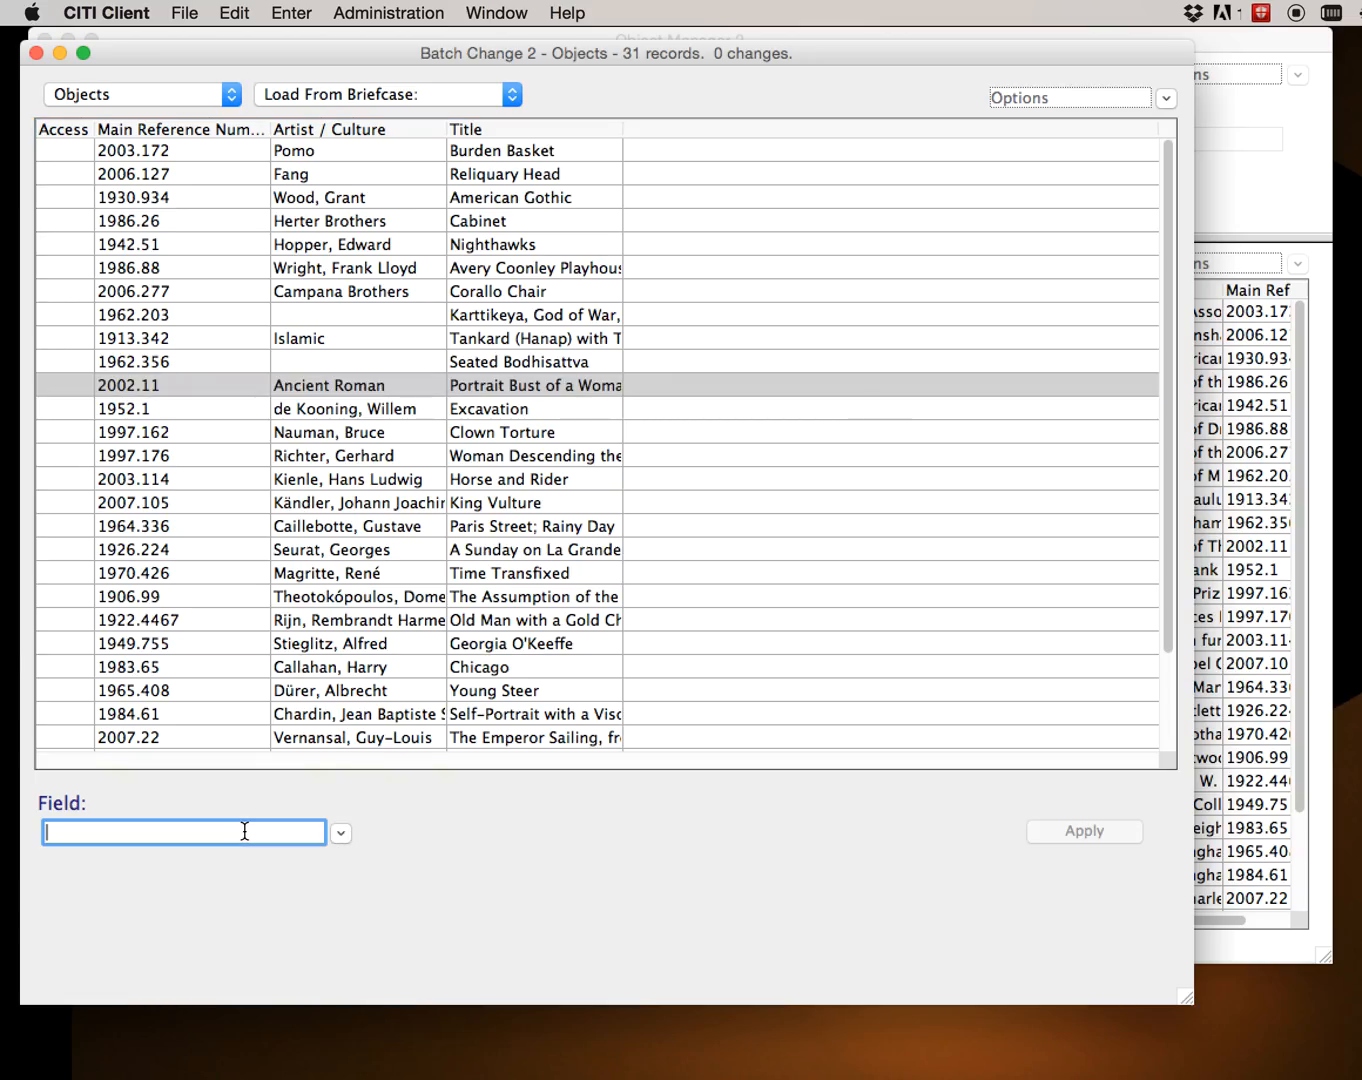
pyautogui.click(341, 833)
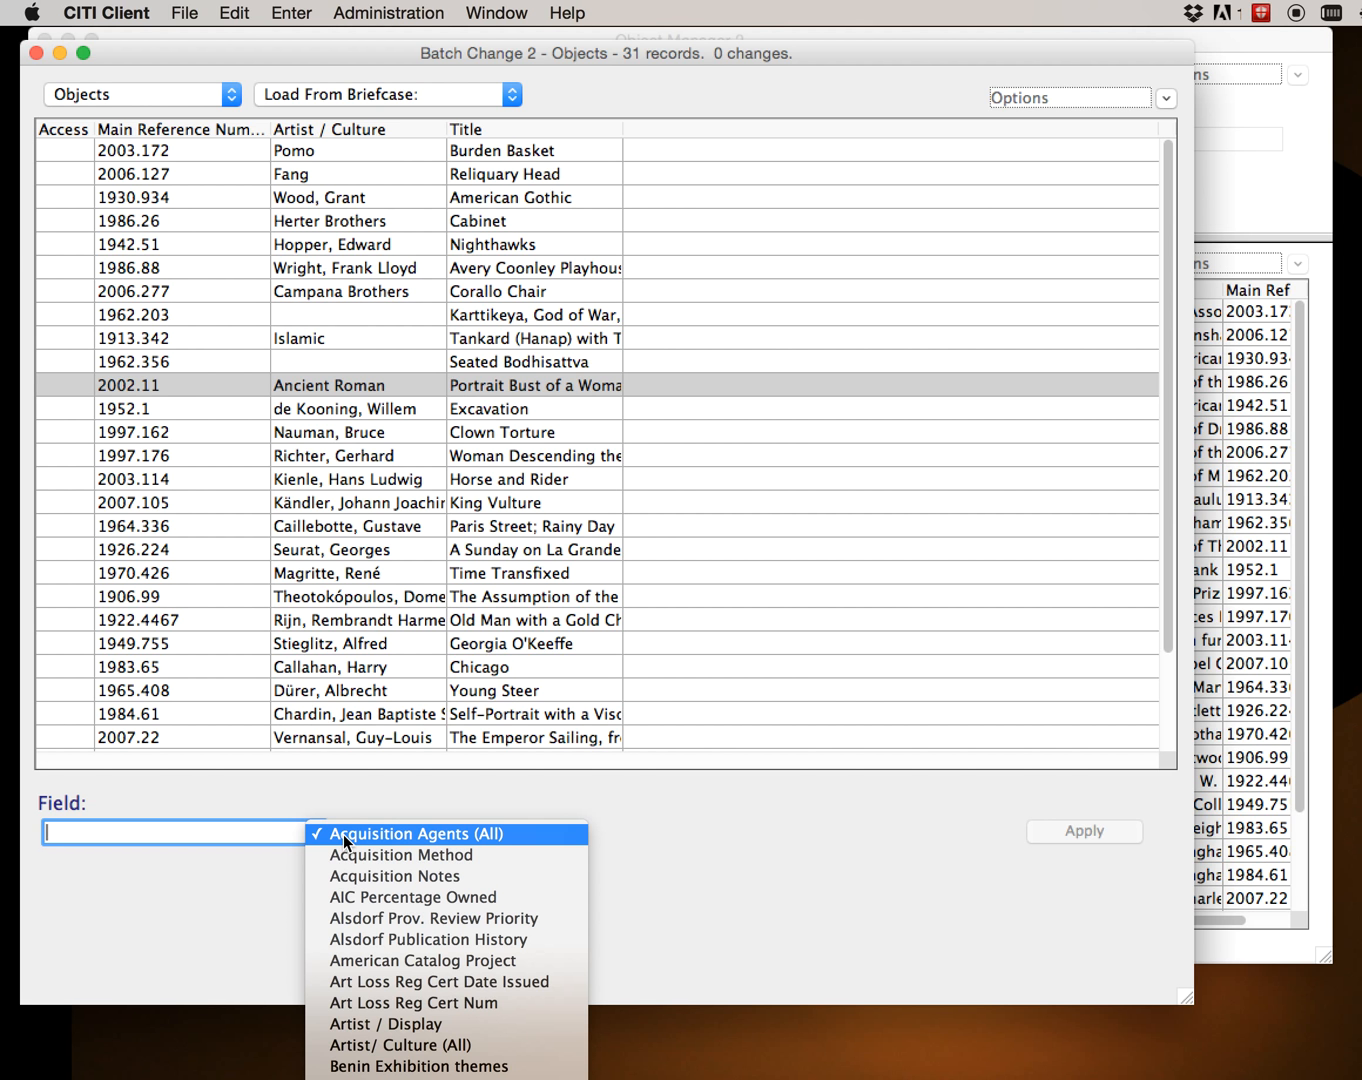
pyautogui.scroll(-20, 343, 834)
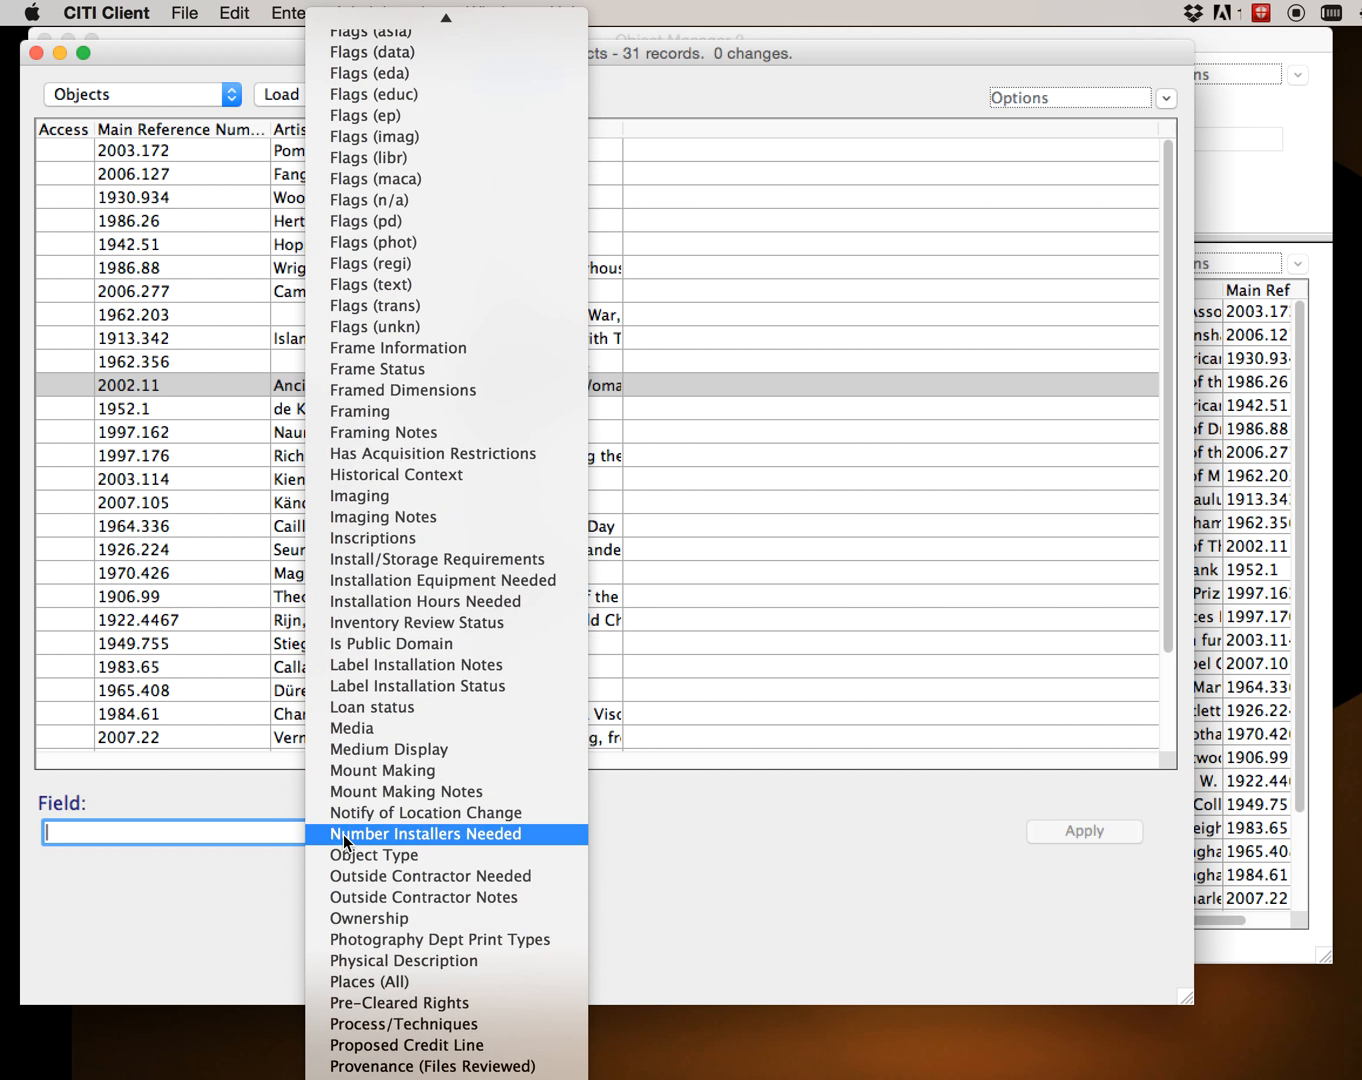
pyautogui.scroll(-5, 342, 835)
pyautogui.scroll(20, 343, 834)
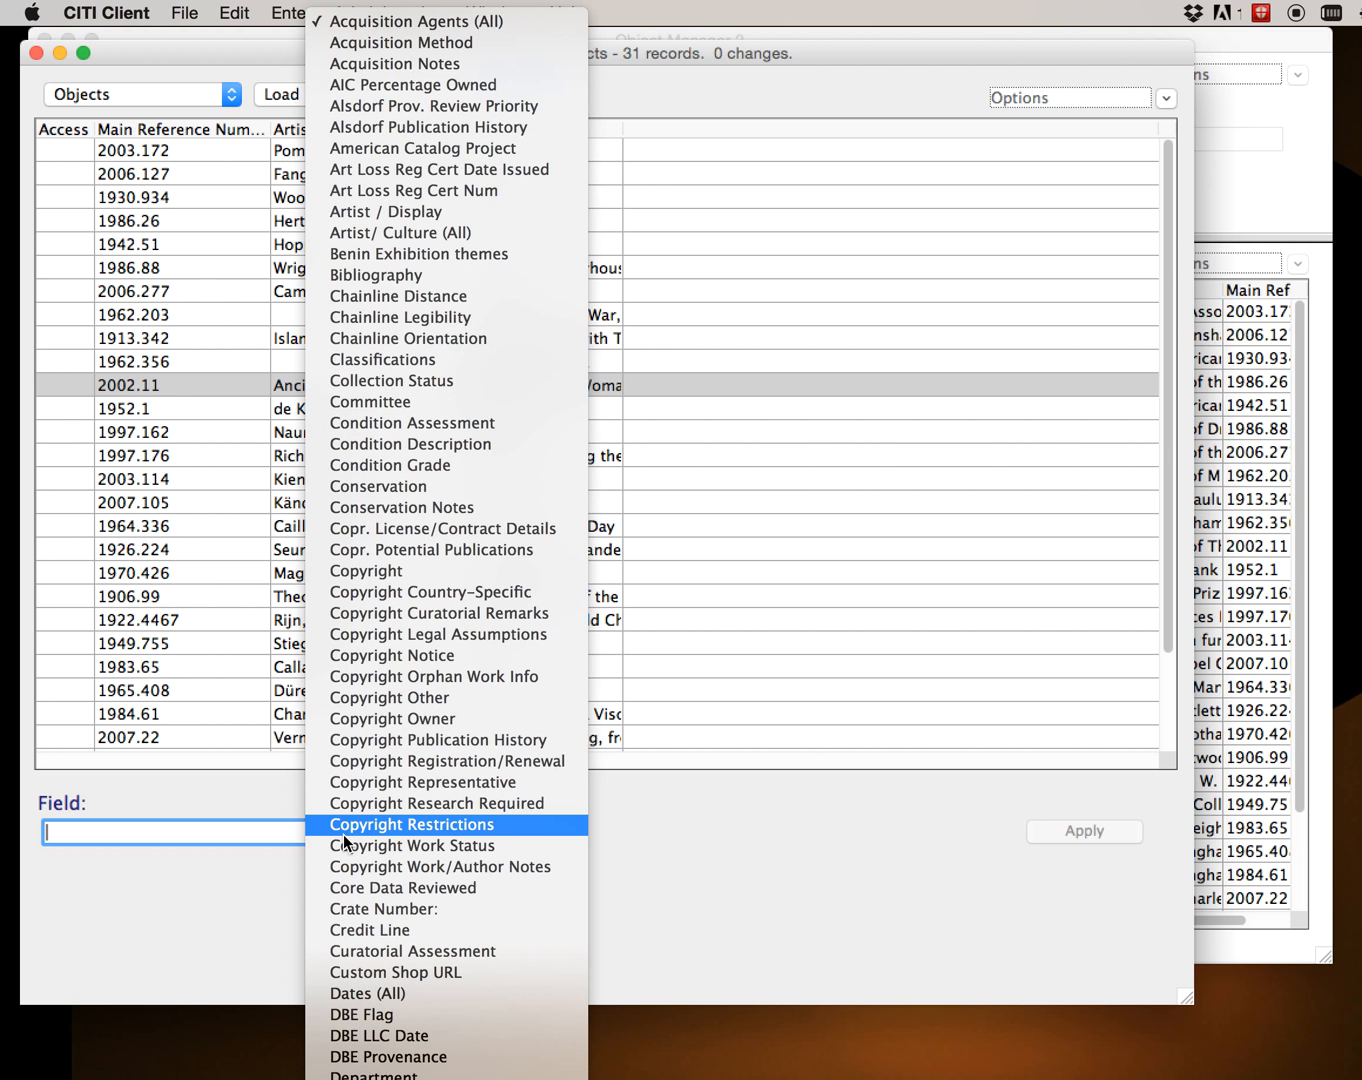
pyautogui.click(177, 875)
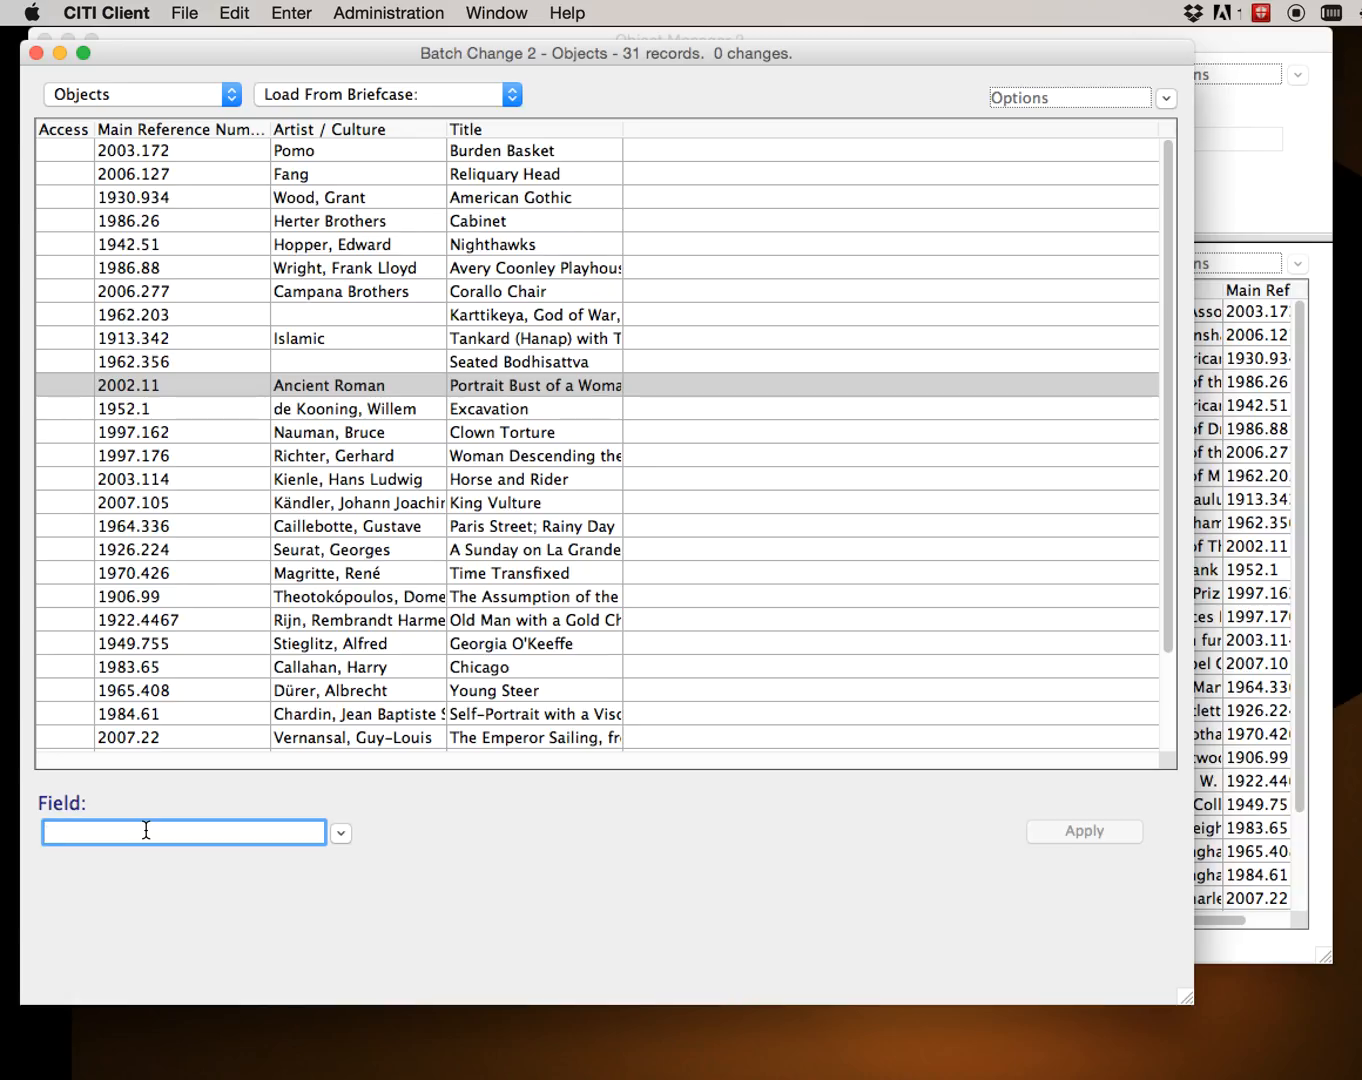
pyautogui.write('Object Type')
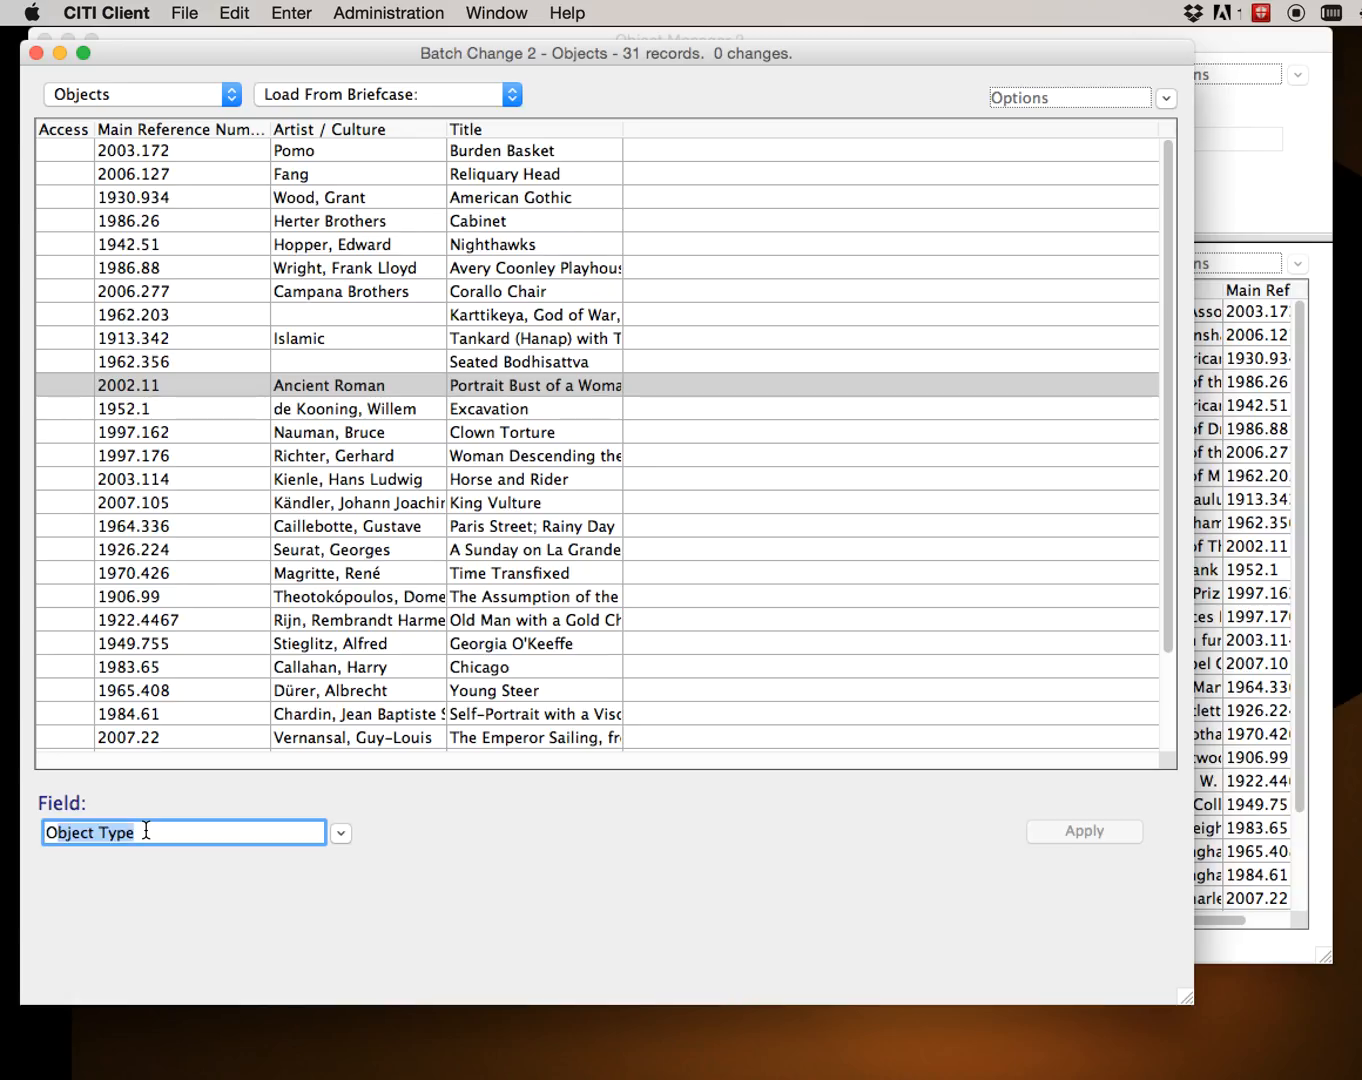
pyautogui.press('Return')
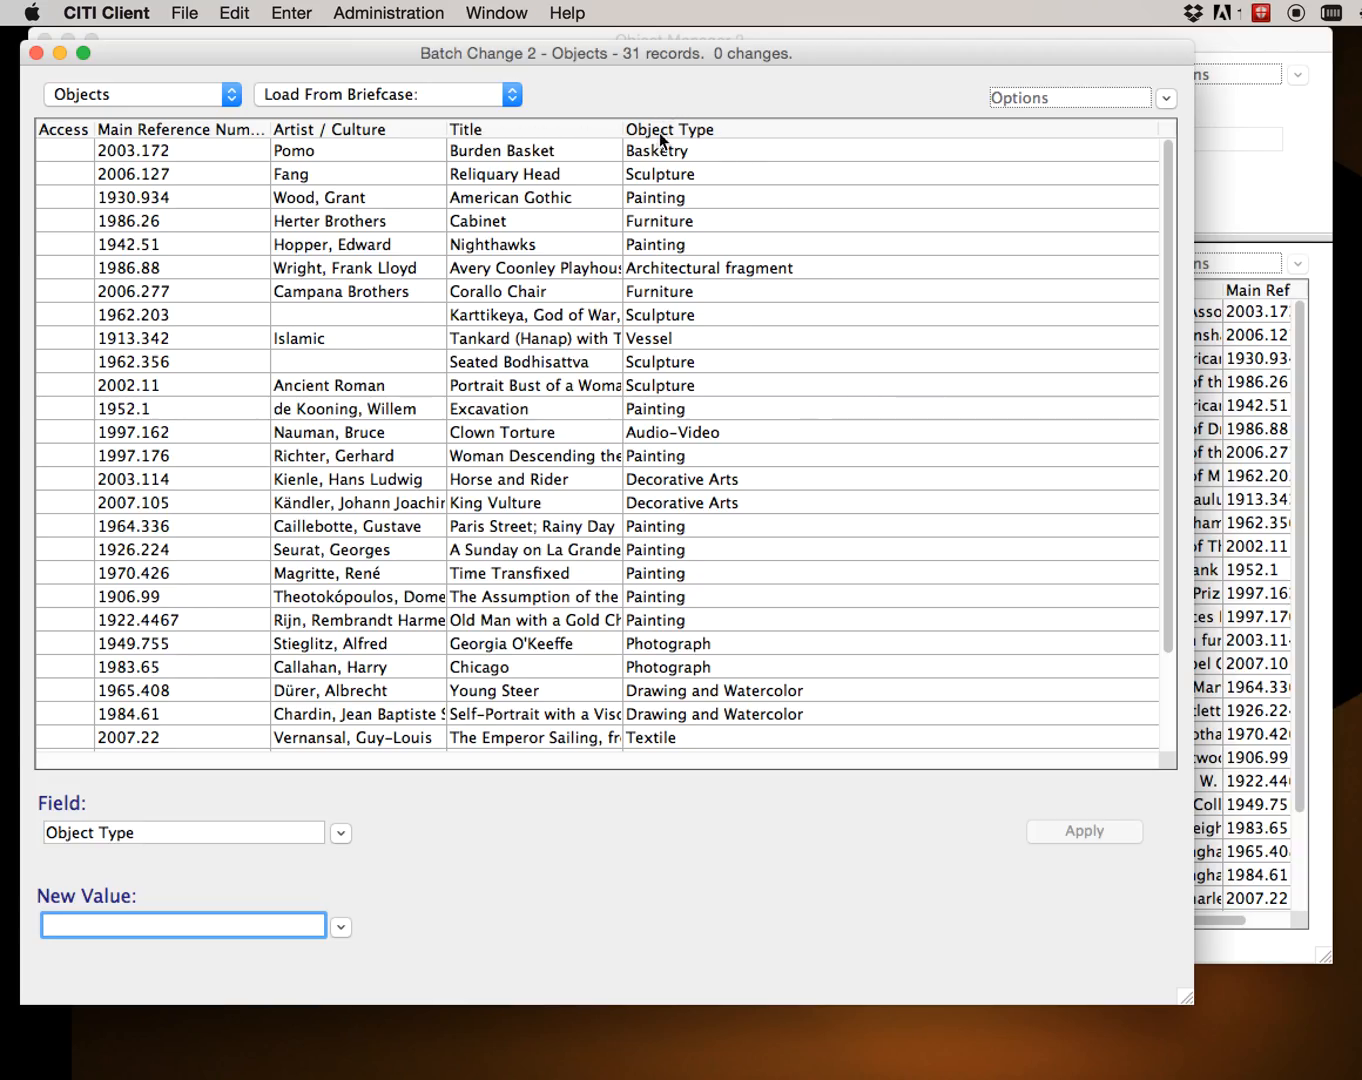
# Review the records' object types and choose Painting as the new Object Type value.
pyautogui.click(739, 341)
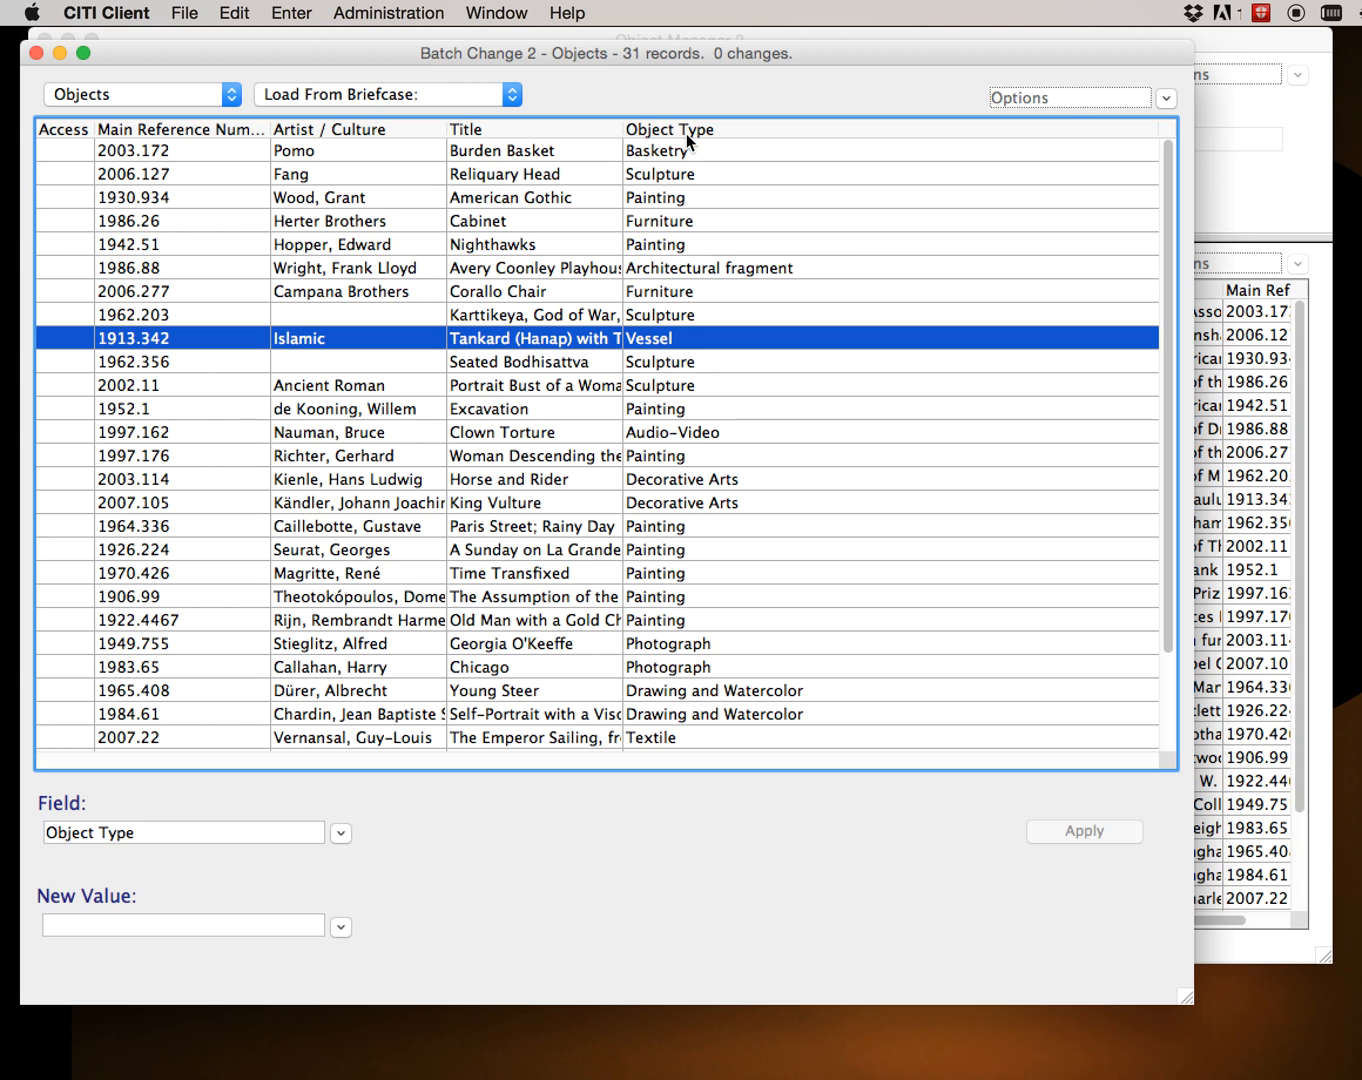
pyautogui.scroll(-3, 451, 483)
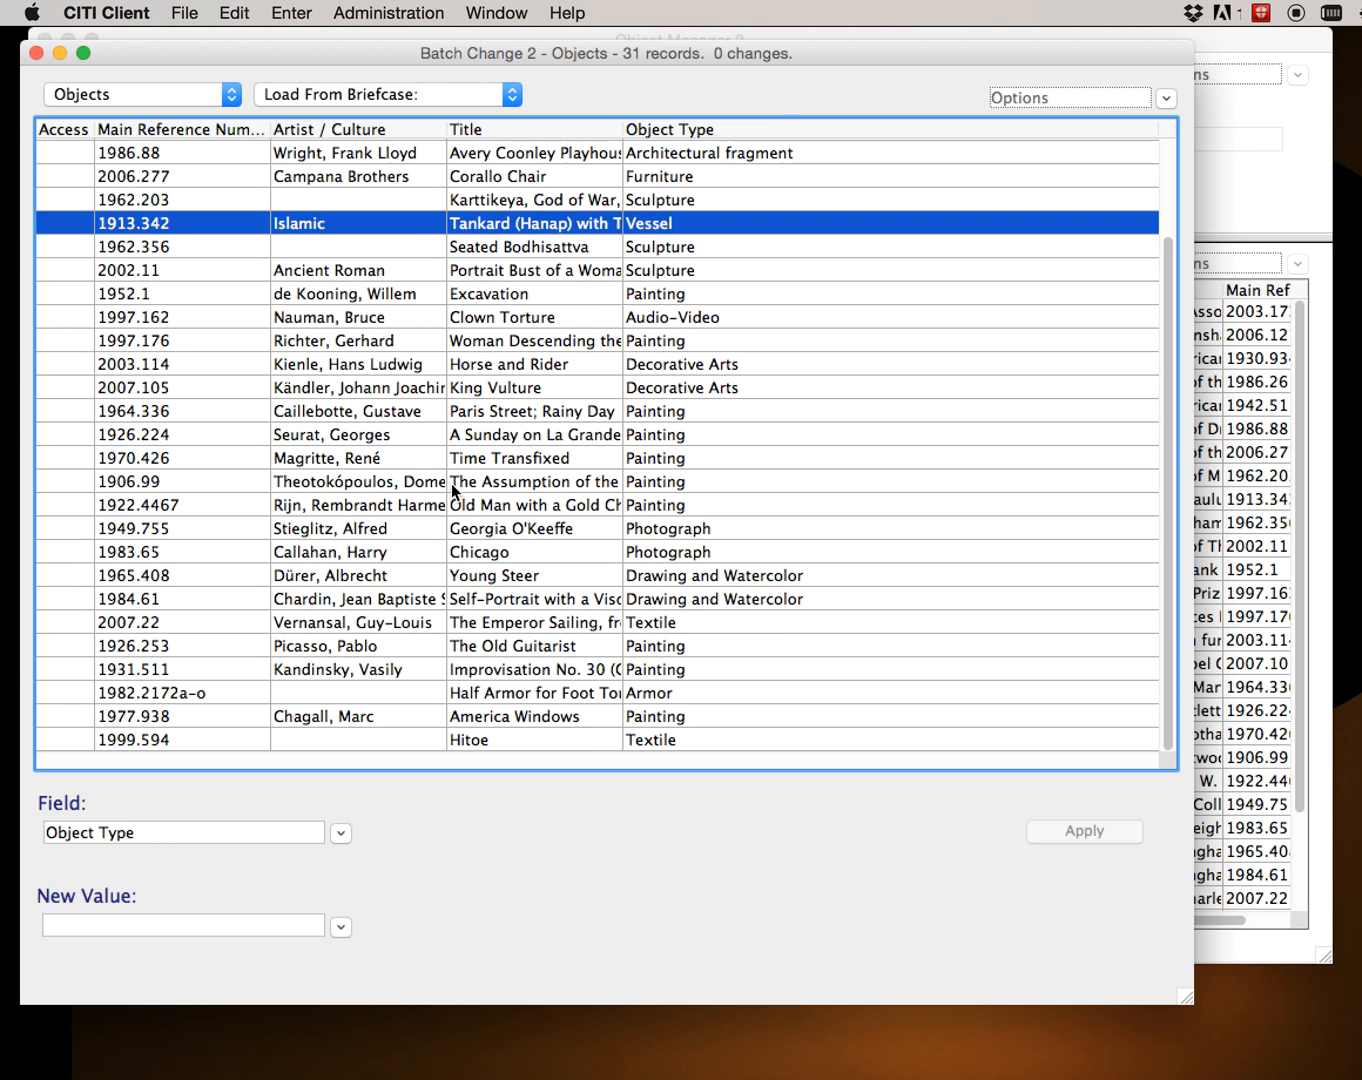
pyautogui.scroll(3, 451, 484)
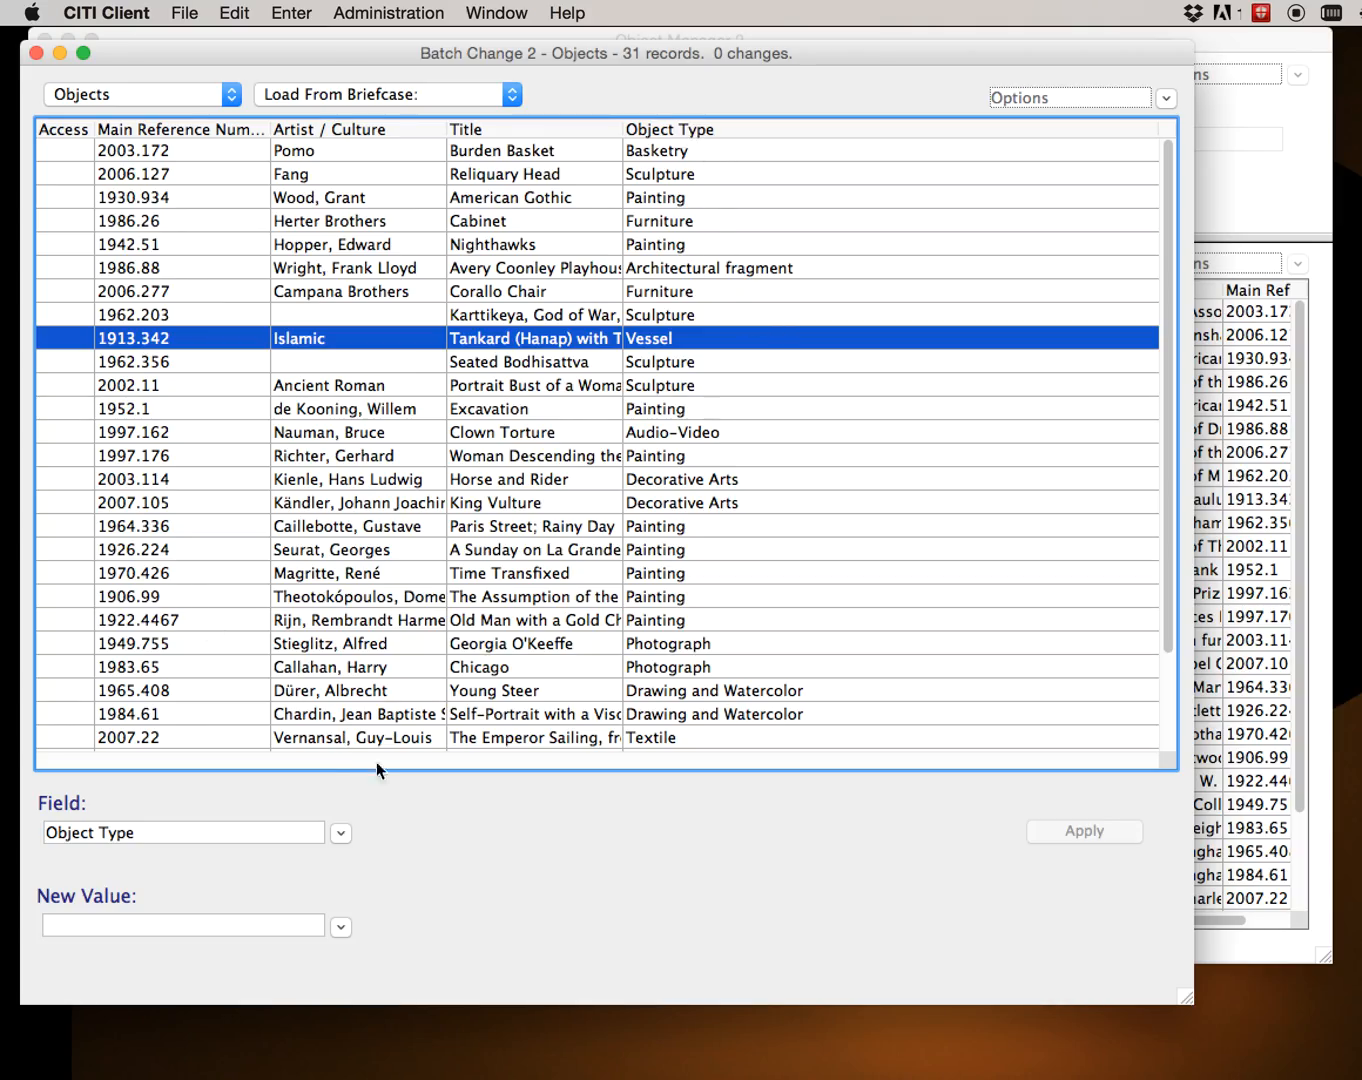
pyautogui.click(340, 928)
pyautogui.scroll(-5, 341, 933)
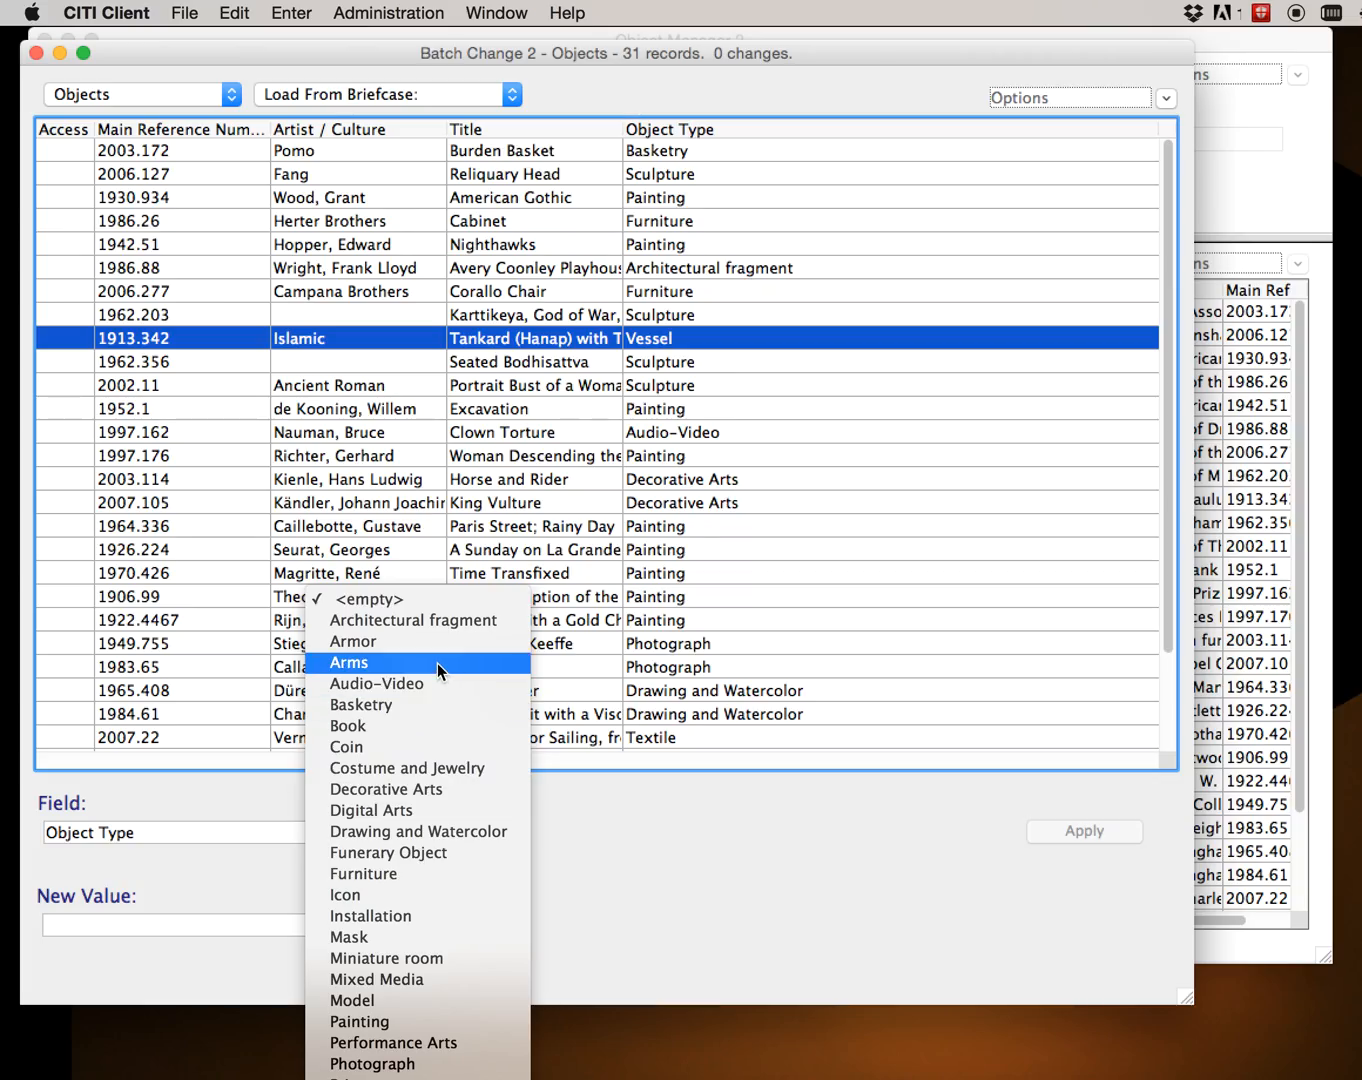
pyautogui.click(372, 1016)
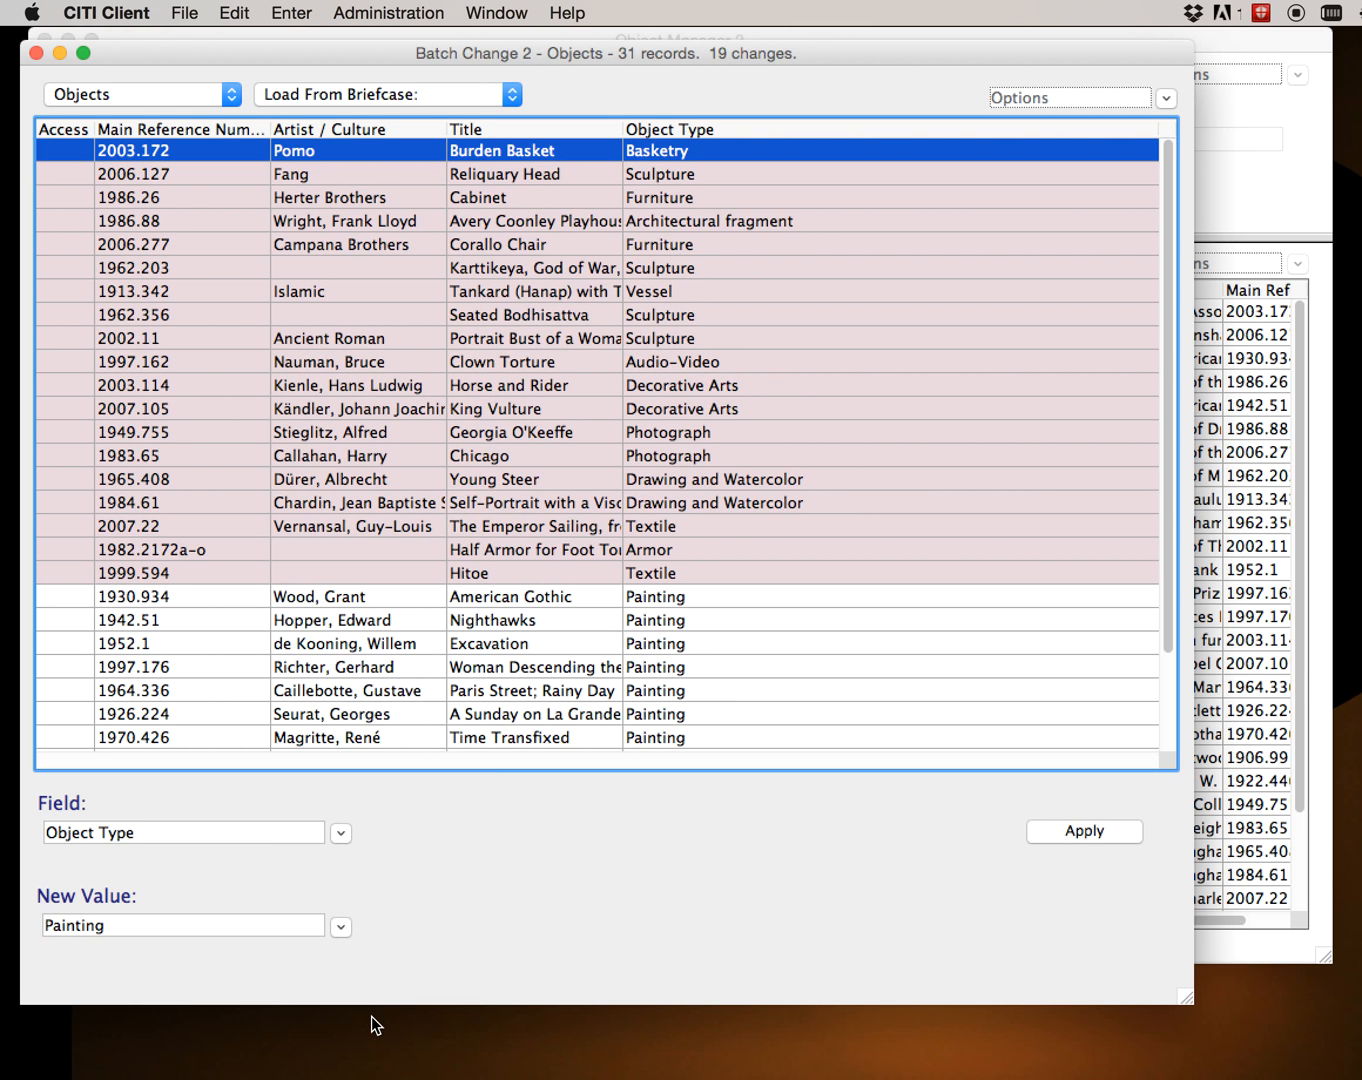
# Check the records marked for change and replace the new Object Type value with Vessel.
pyautogui.scroll(-3, 484, 540)
pyautogui.scroll(3, 484, 540)
pyautogui.click(108, 928)
pyautogui.doubleClick(108, 927)
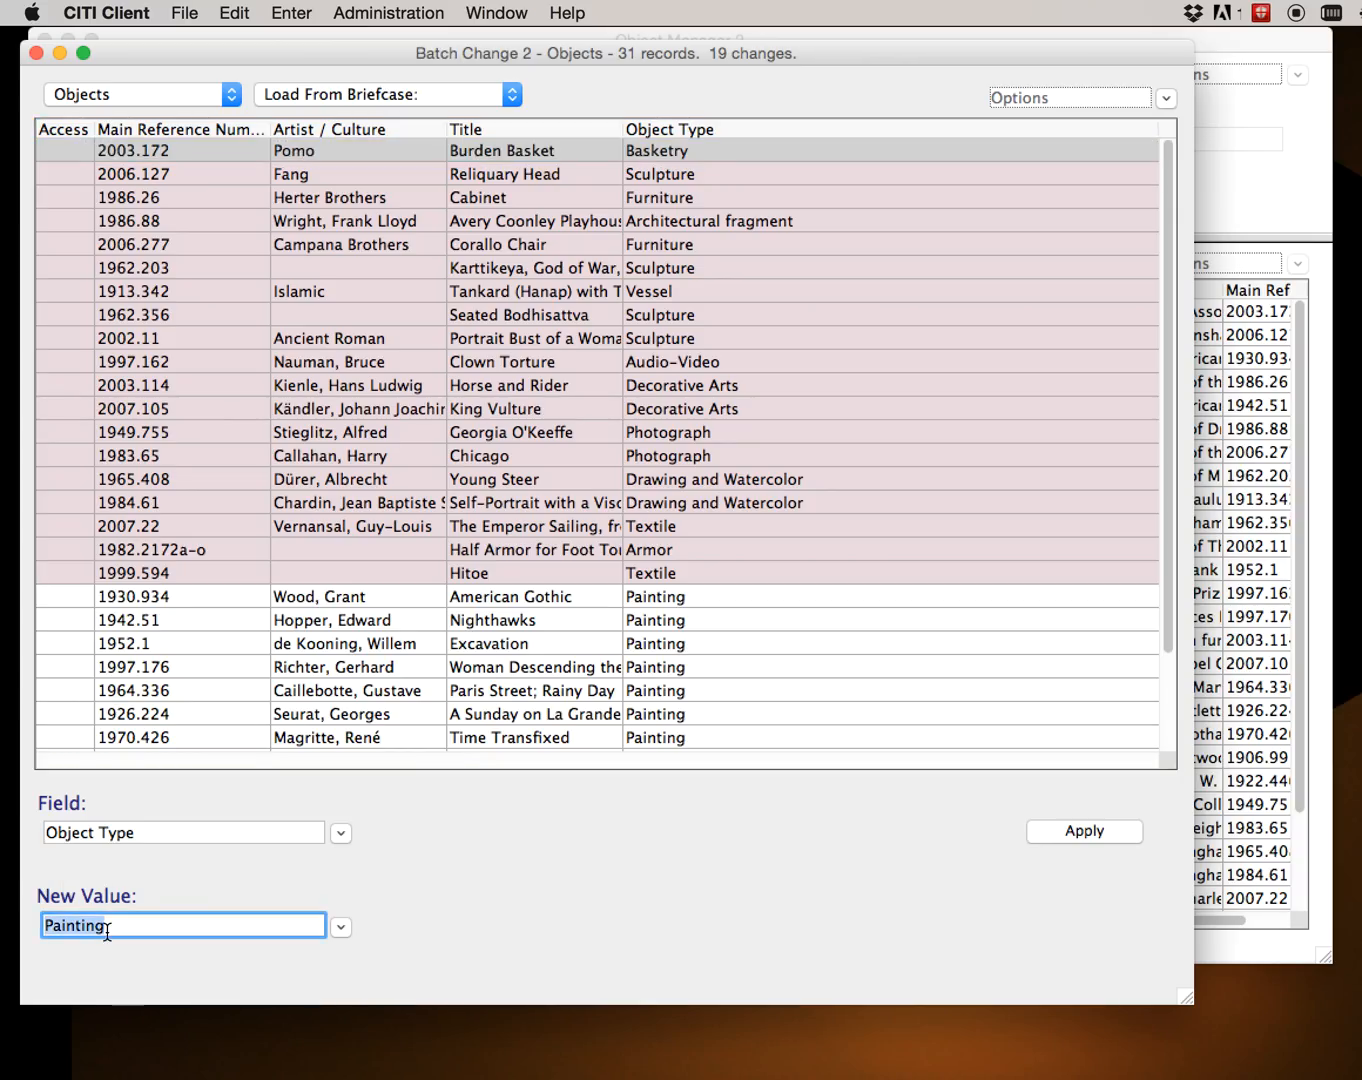
pyautogui.write('Vessel')
pyautogui.press('Return')
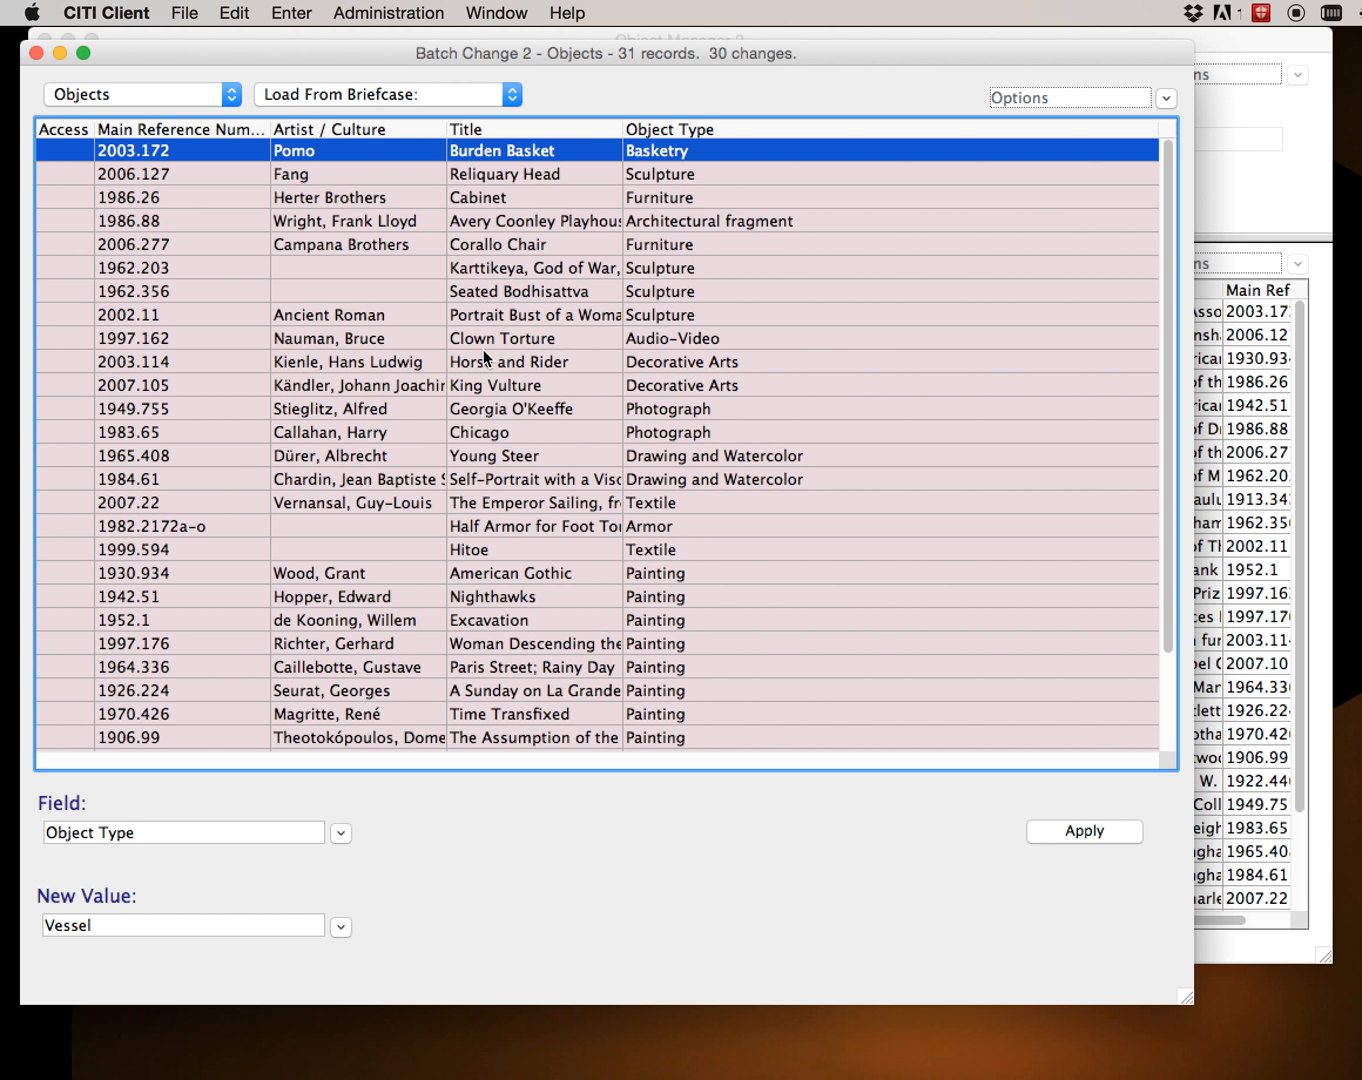
# Review the object types marked for change, including record 1913.342, and set the new Object Type value to Painting.
pyautogui.scroll(-3, 483, 349)
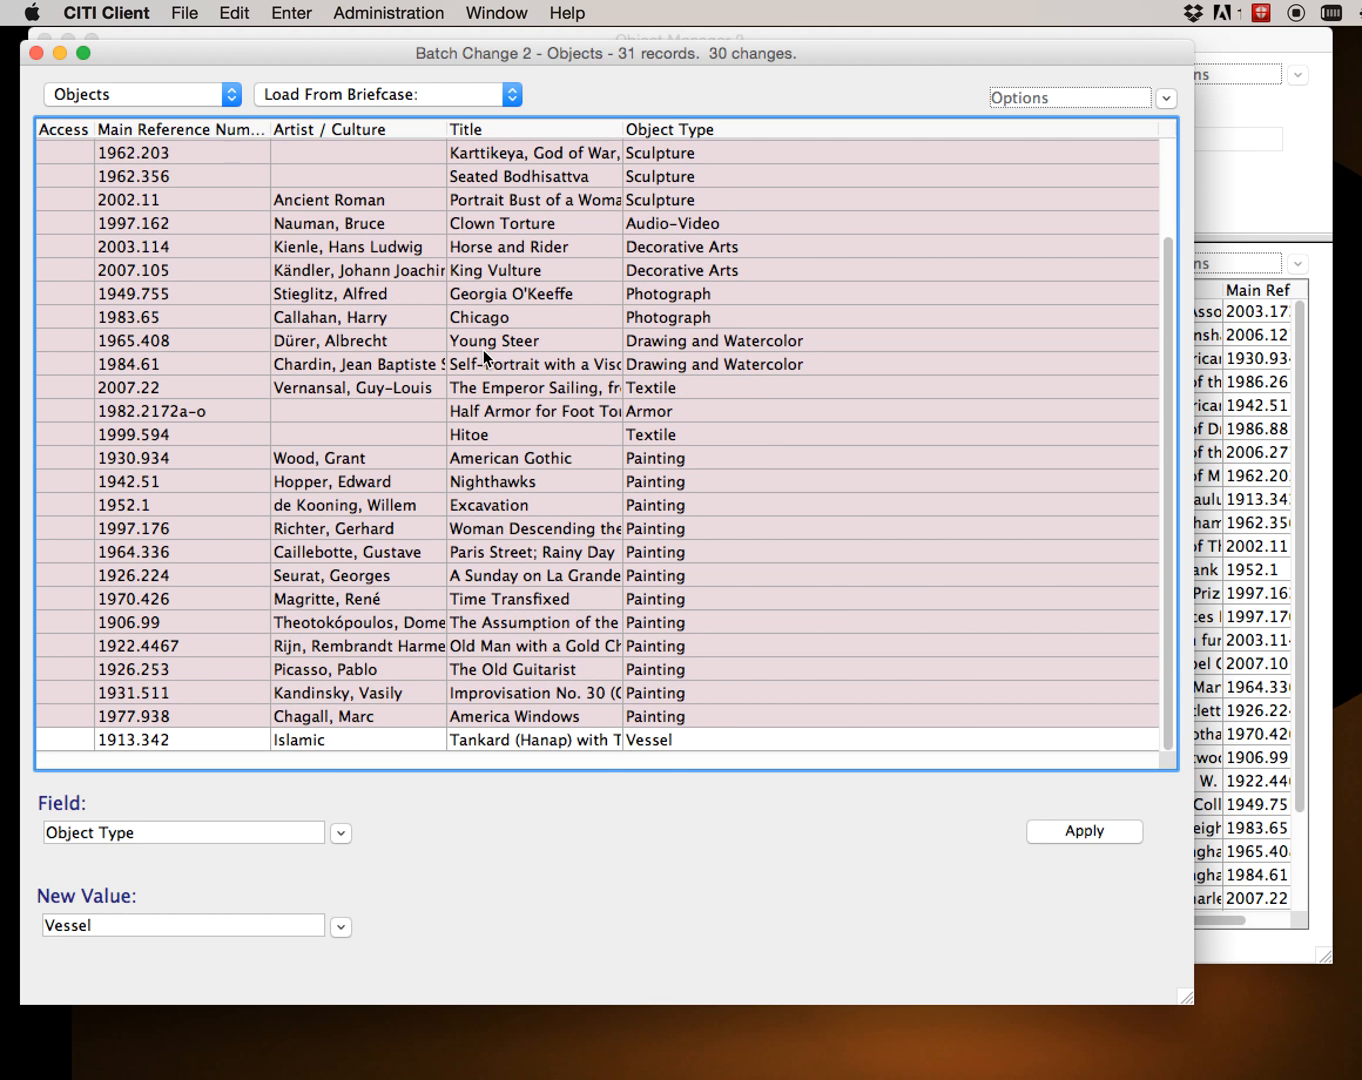
pyautogui.scroll(3, 483, 349)
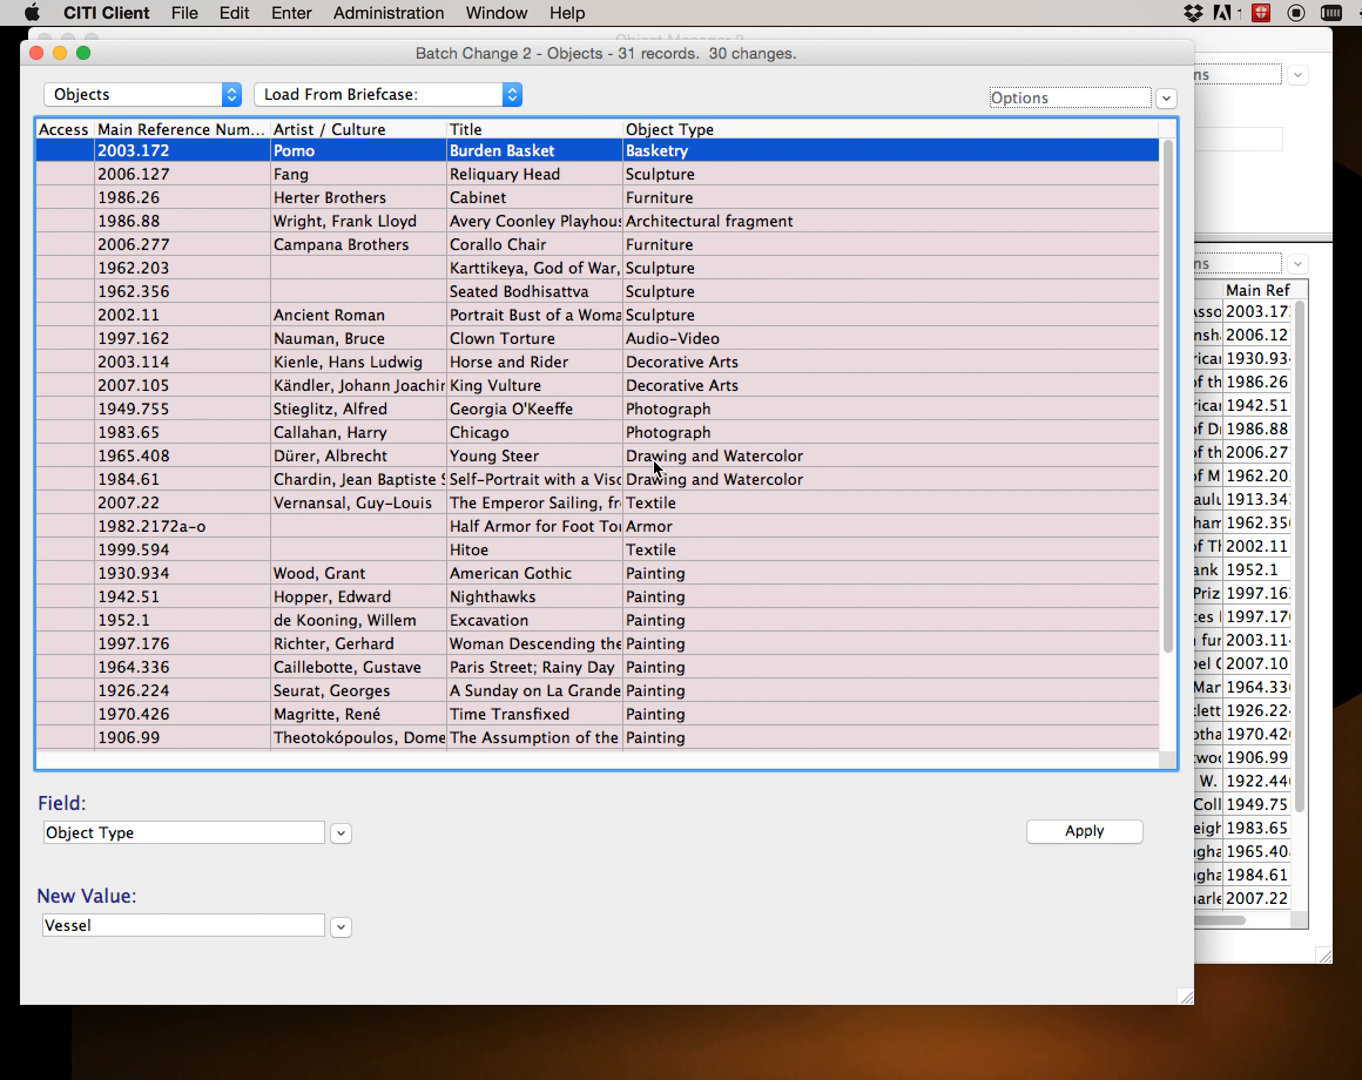
pyautogui.scroll(-3, 653, 460)
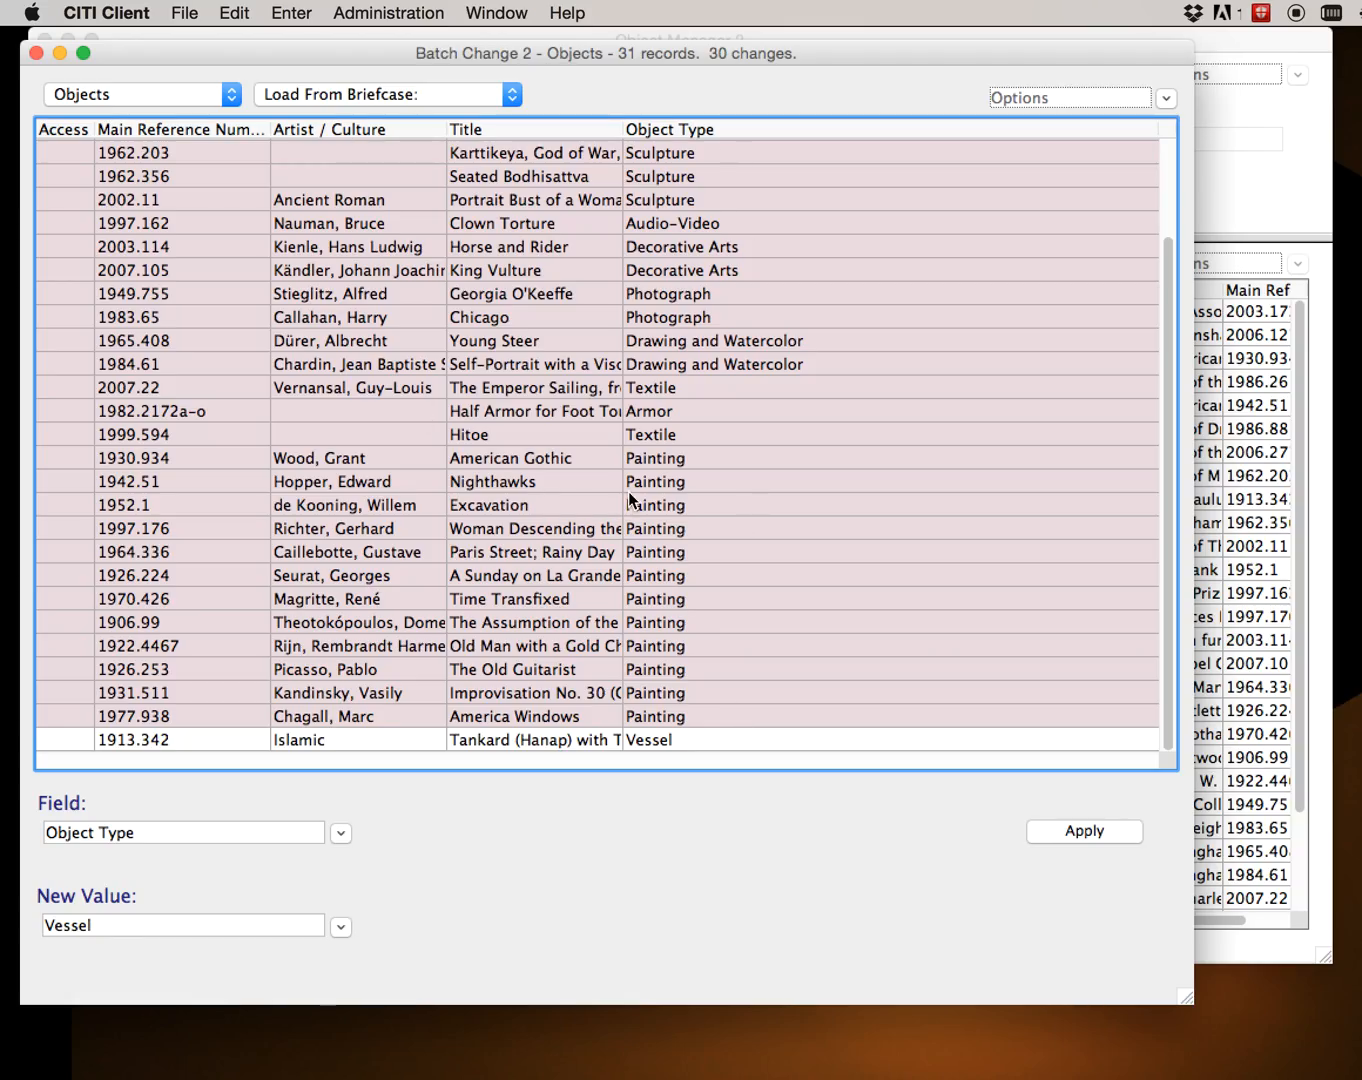
pyautogui.click(676, 738)
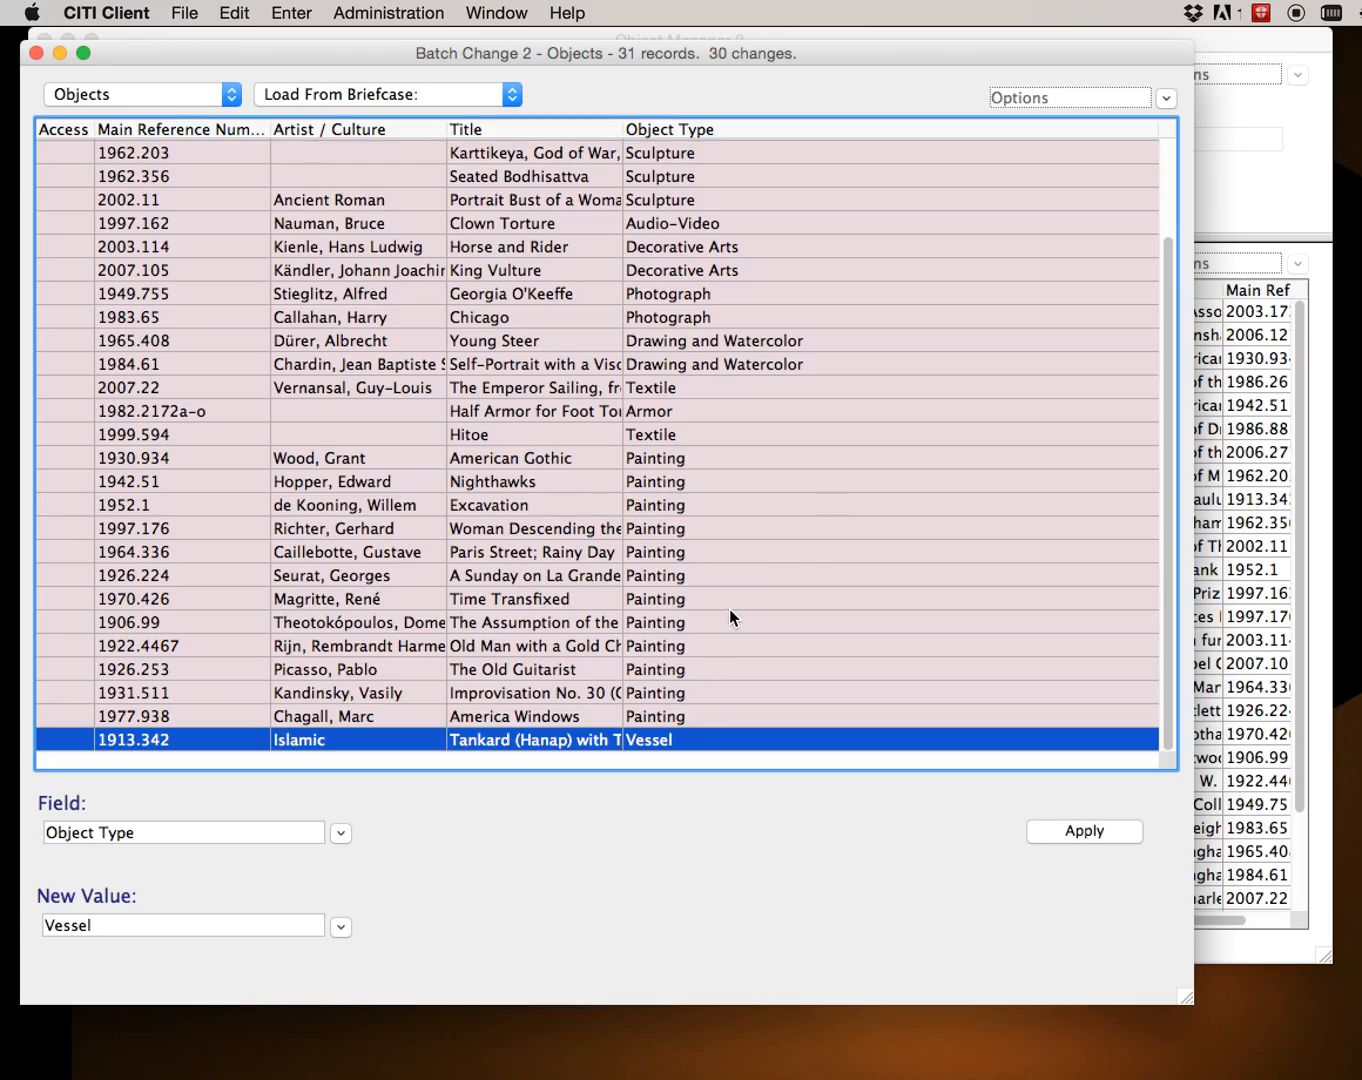
pyautogui.doubleClick(110, 924)
pyautogui.write('Painting')
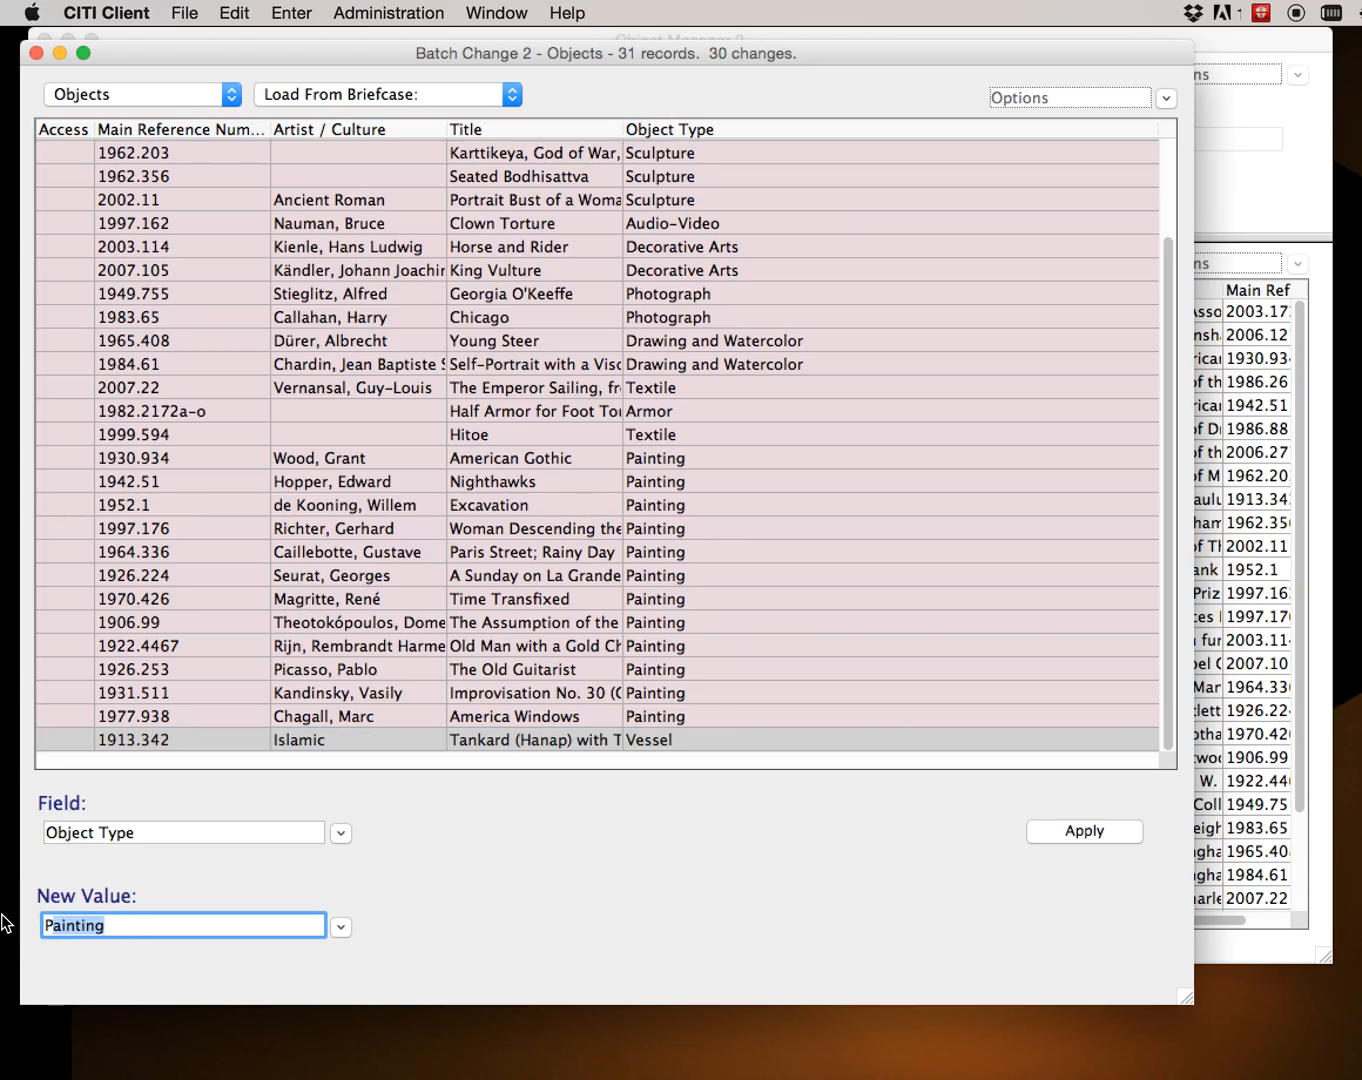
pyautogui.press('Return')
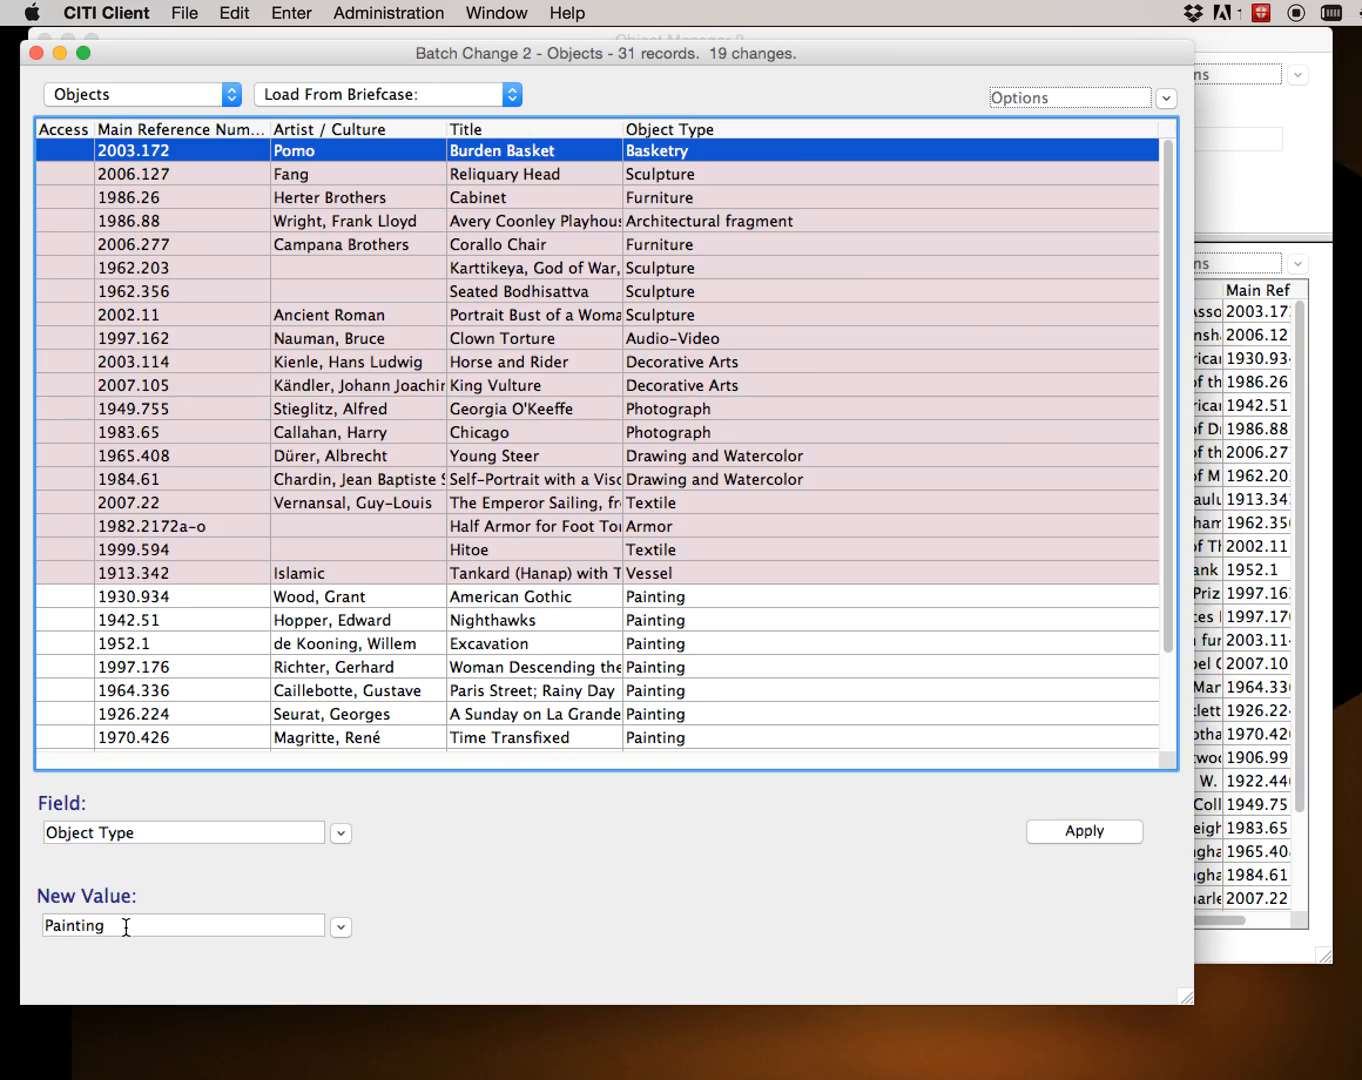
# Change the batch change field to Credit Line and enlarge the window to look through the records' credit lines.
pyautogui.doubleClick(233, 831)
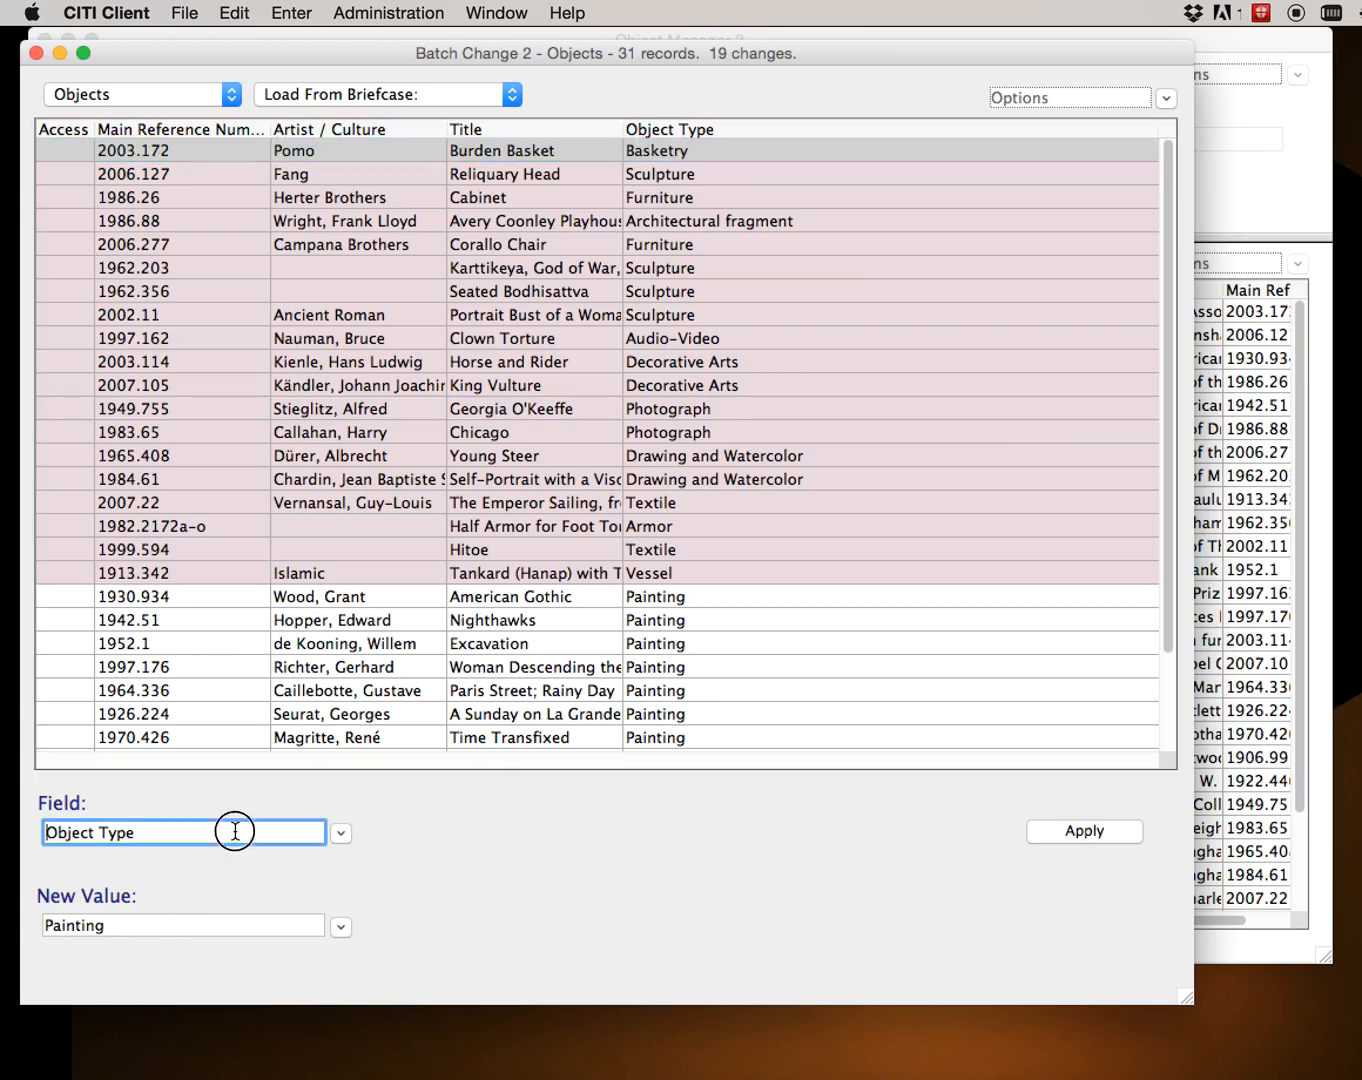
pyautogui.tripleClick(235, 831)
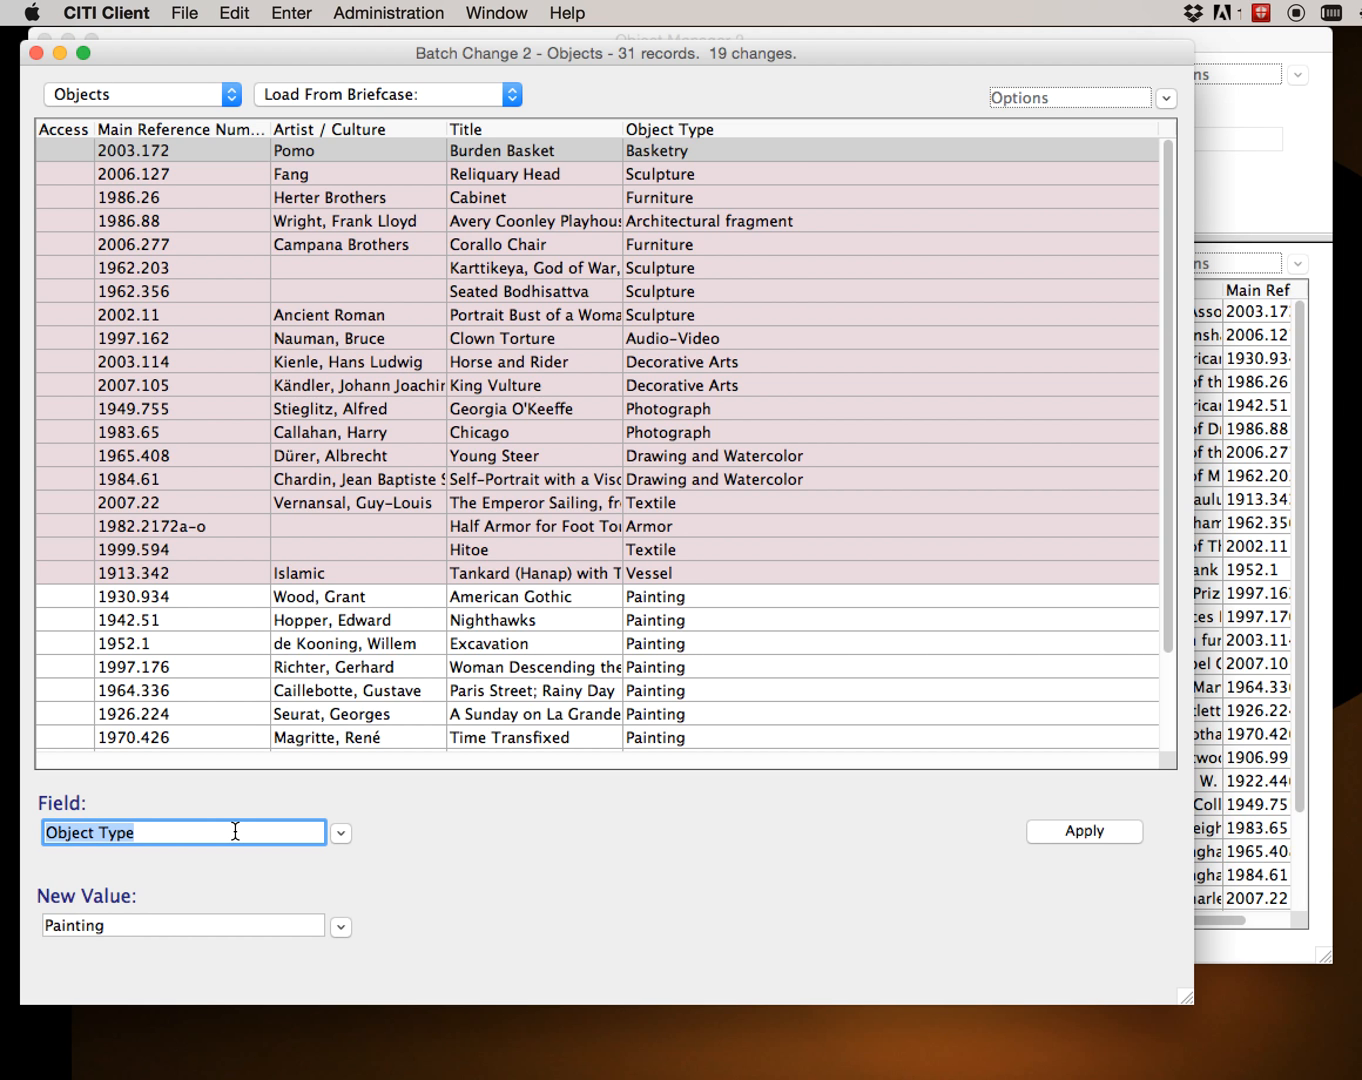
pyautogui.write('Credit Line')
pyautogui.press('Return')
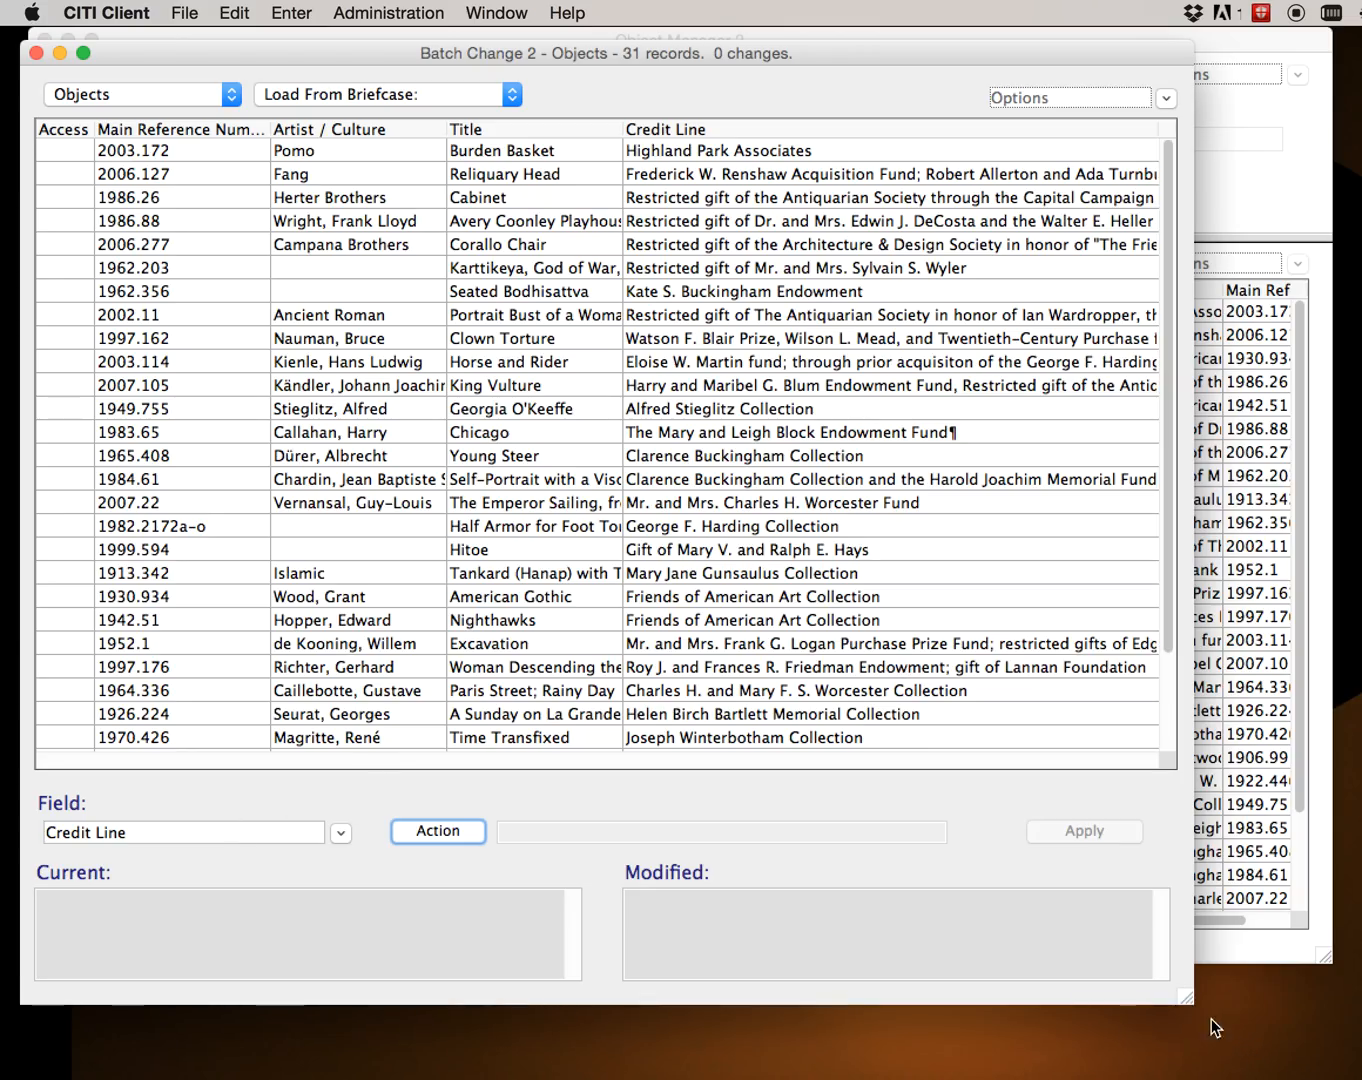
pyautogui.moveTo(1187, 998); pyautogui.dragTo(1343, 1018)
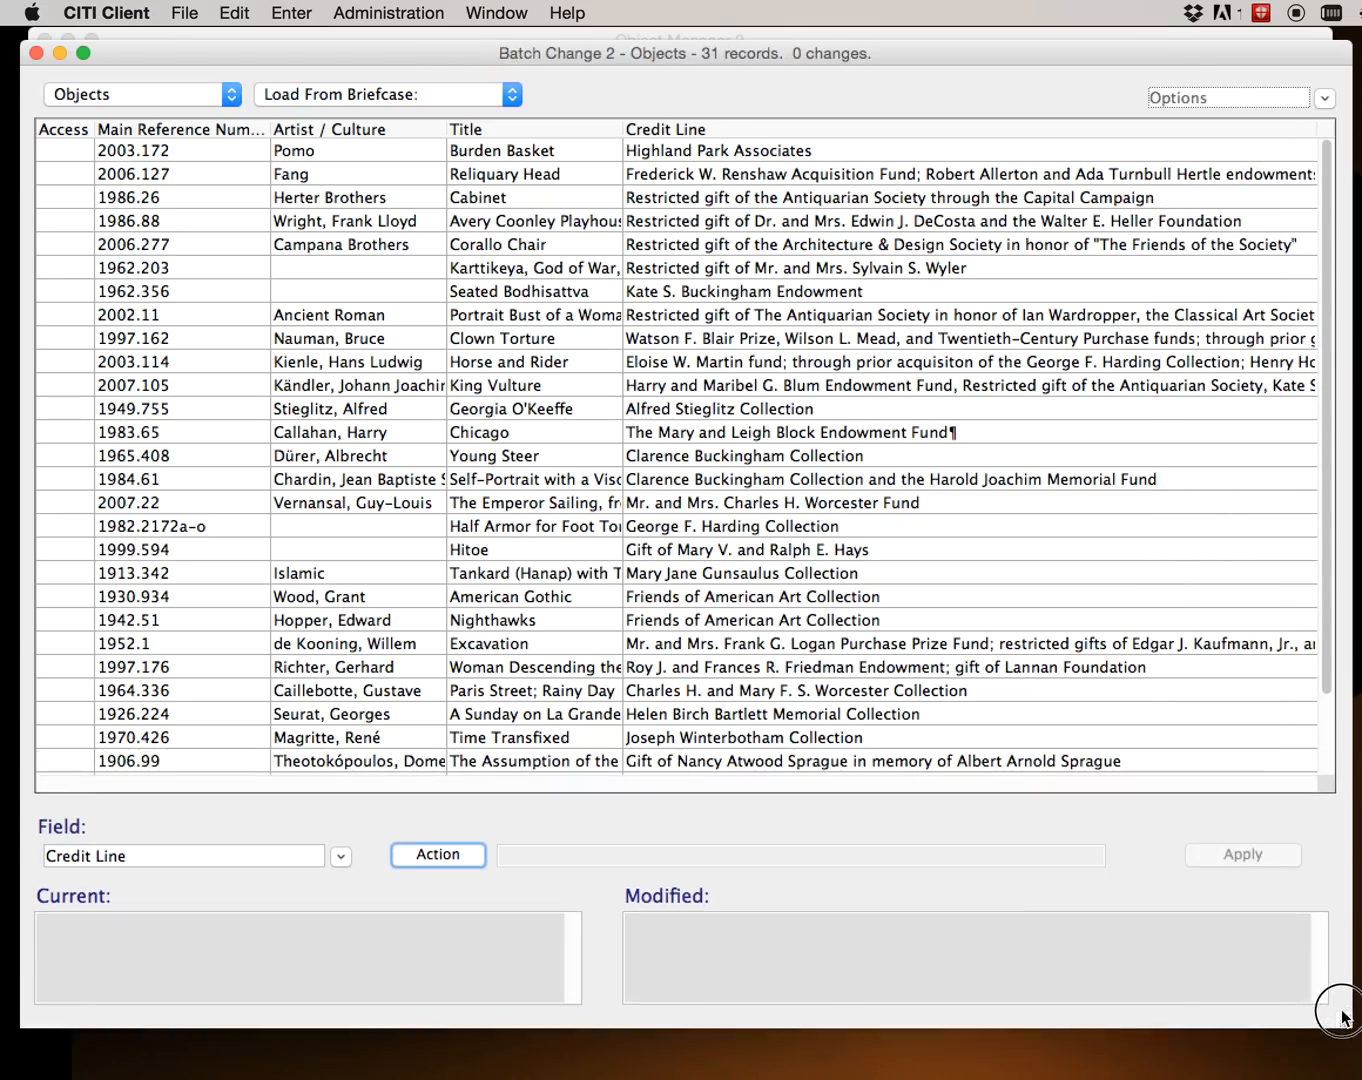
pyautogui.scroll(-3, 830, 350)
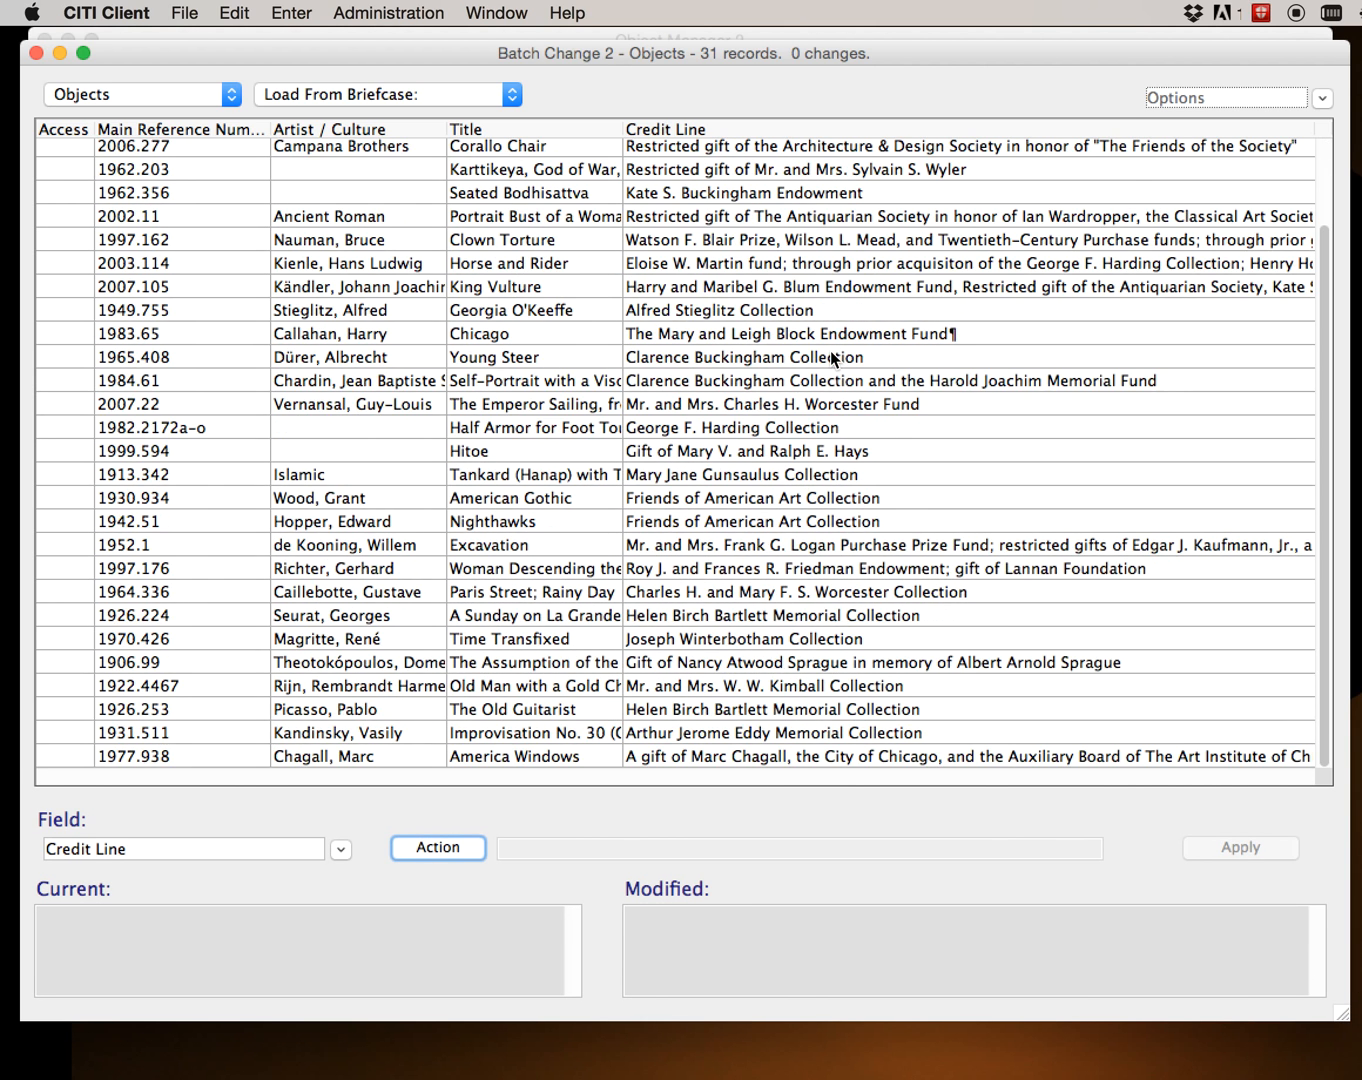
pyautogui.scroll(3, 830, 352)
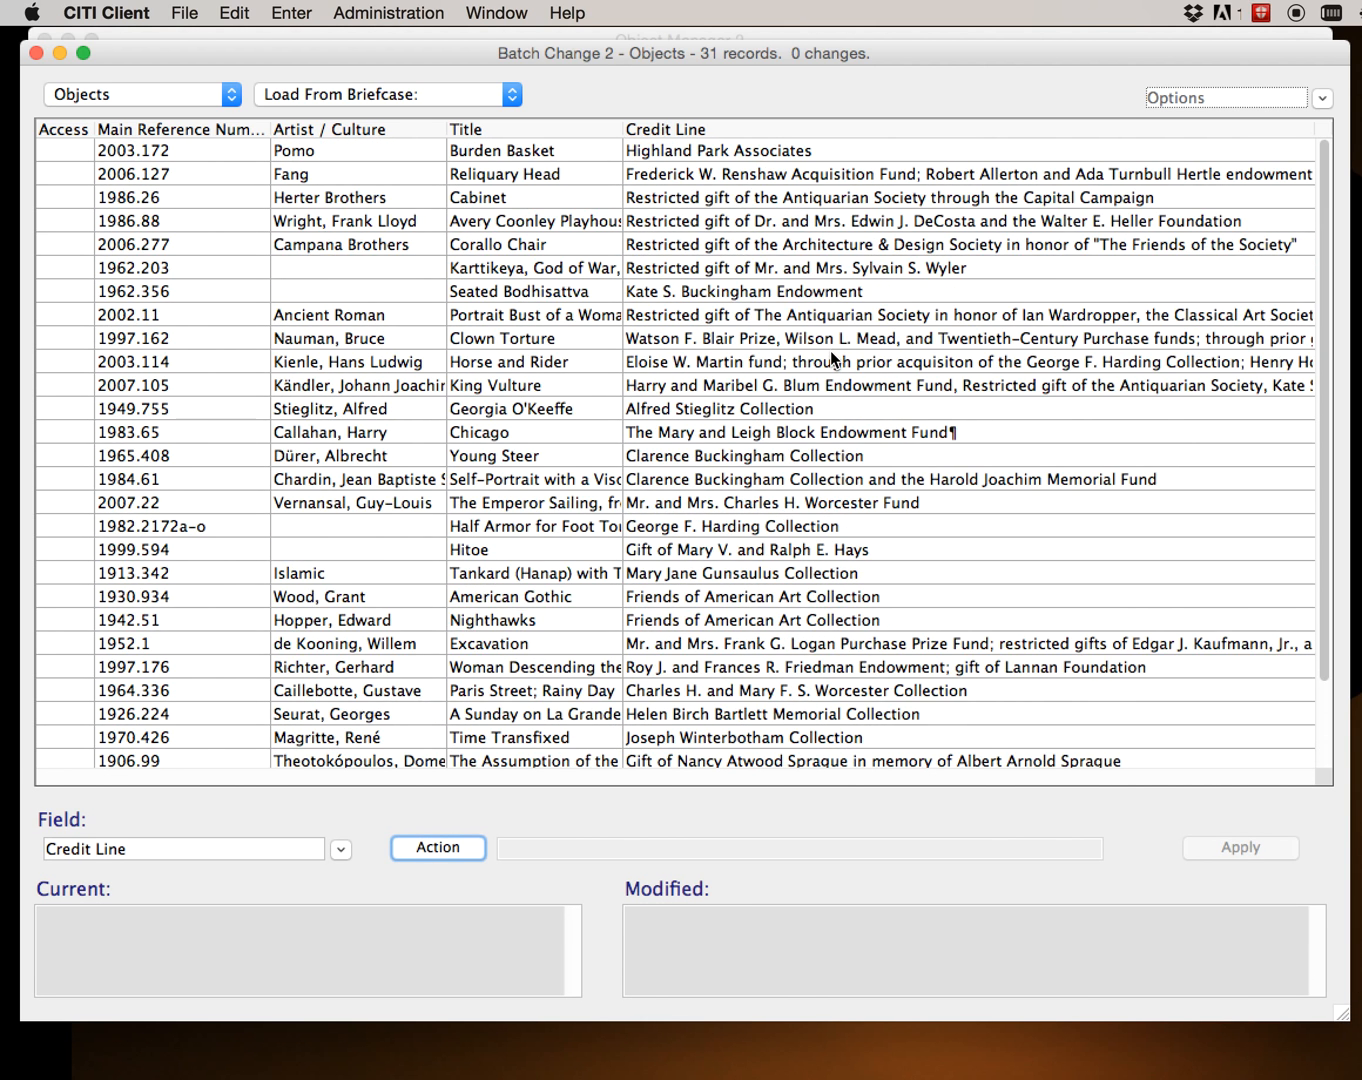
# Inspect the current and modified Credit Line text of records 1962.203, 1983.65, 1962.356 and 1942.51.
pyautogui.click(747, 274)
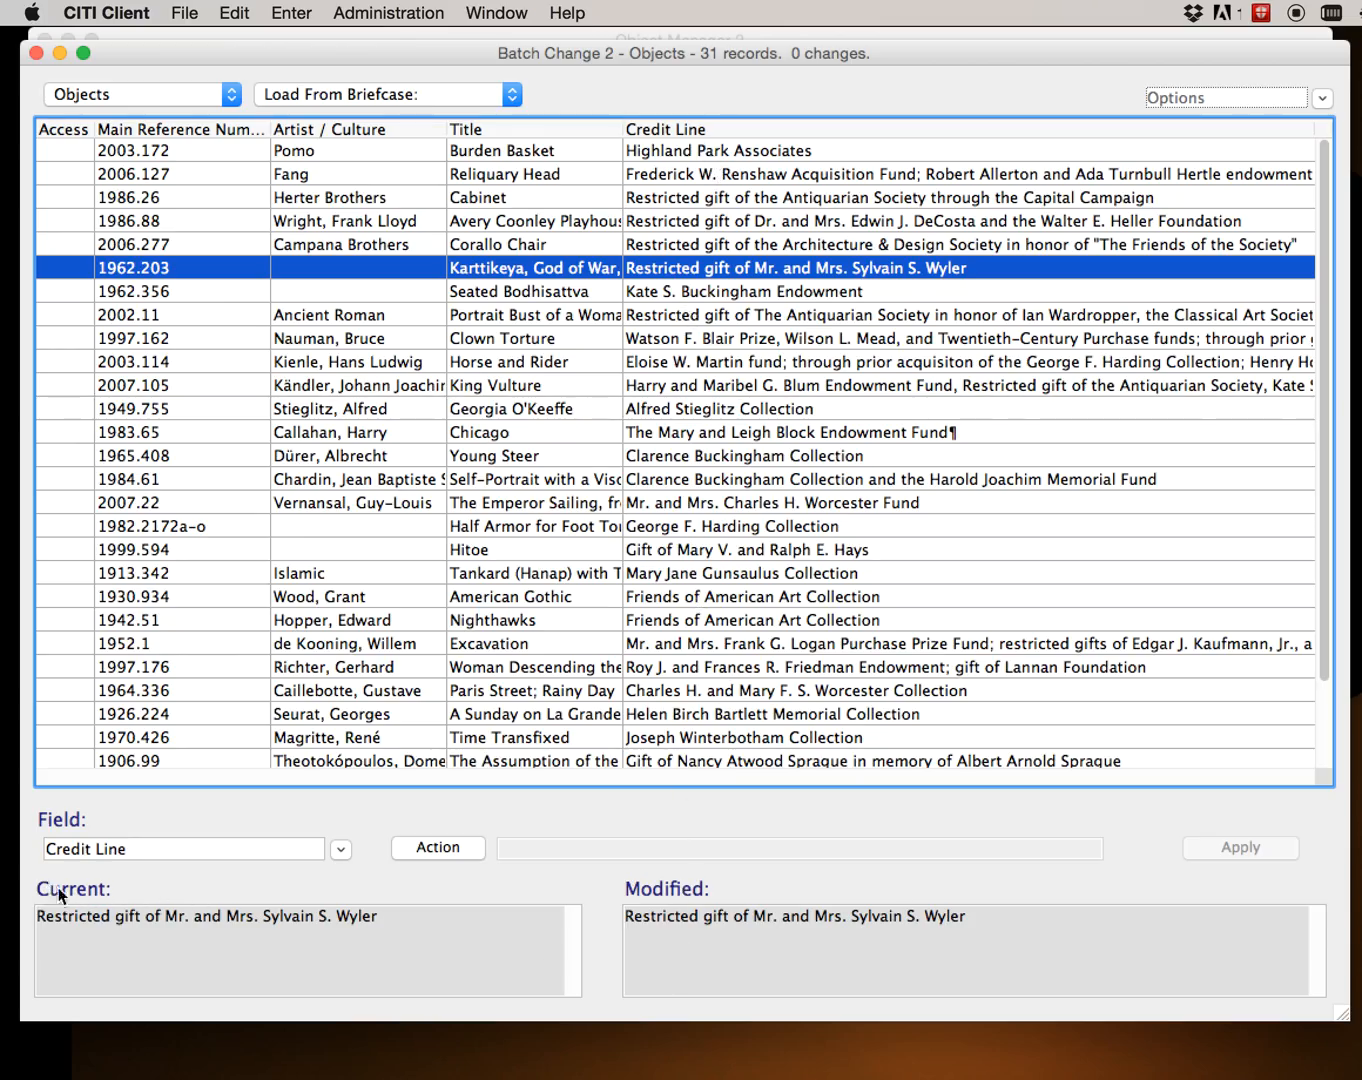
pyautogui.click(727, 425)
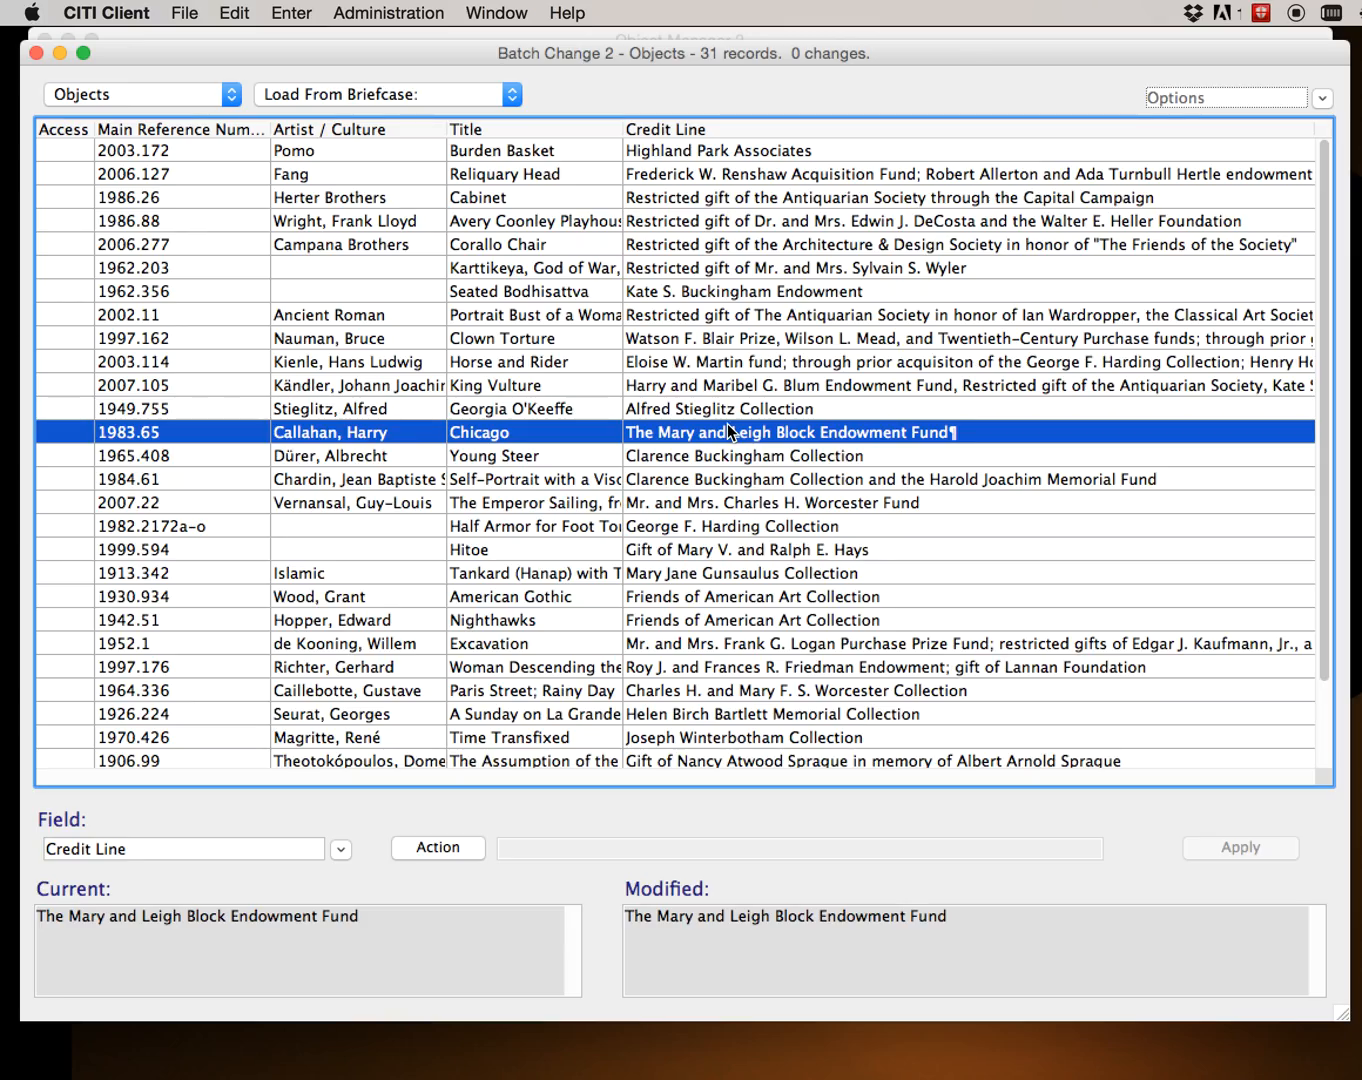
pyautogui.click(357, 292)
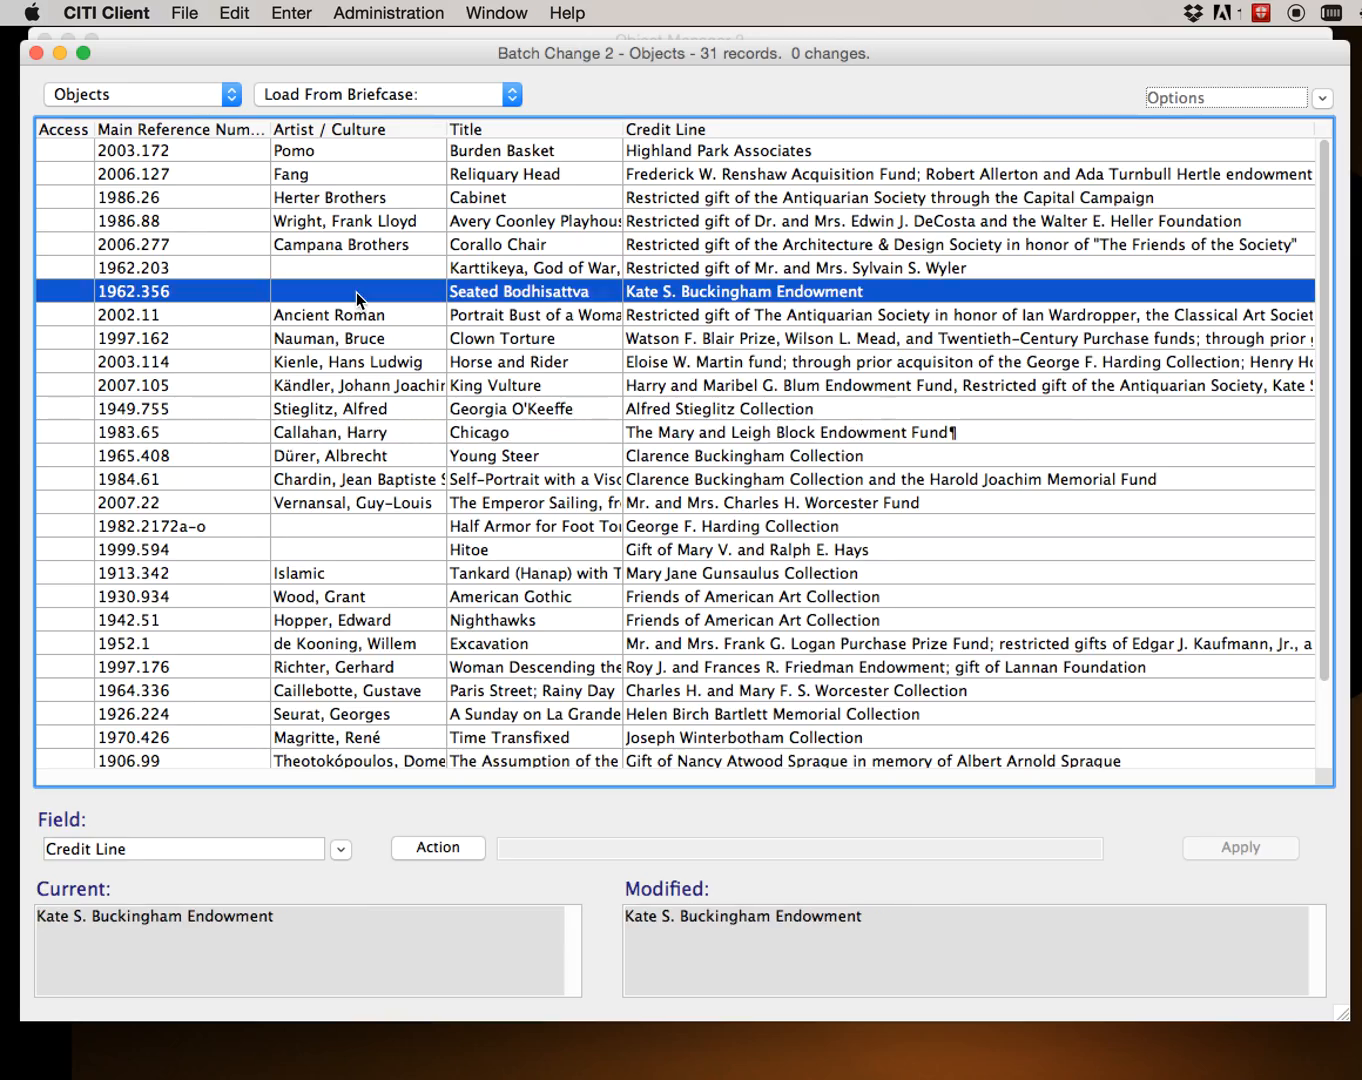
pyautogui.click(366, 611)
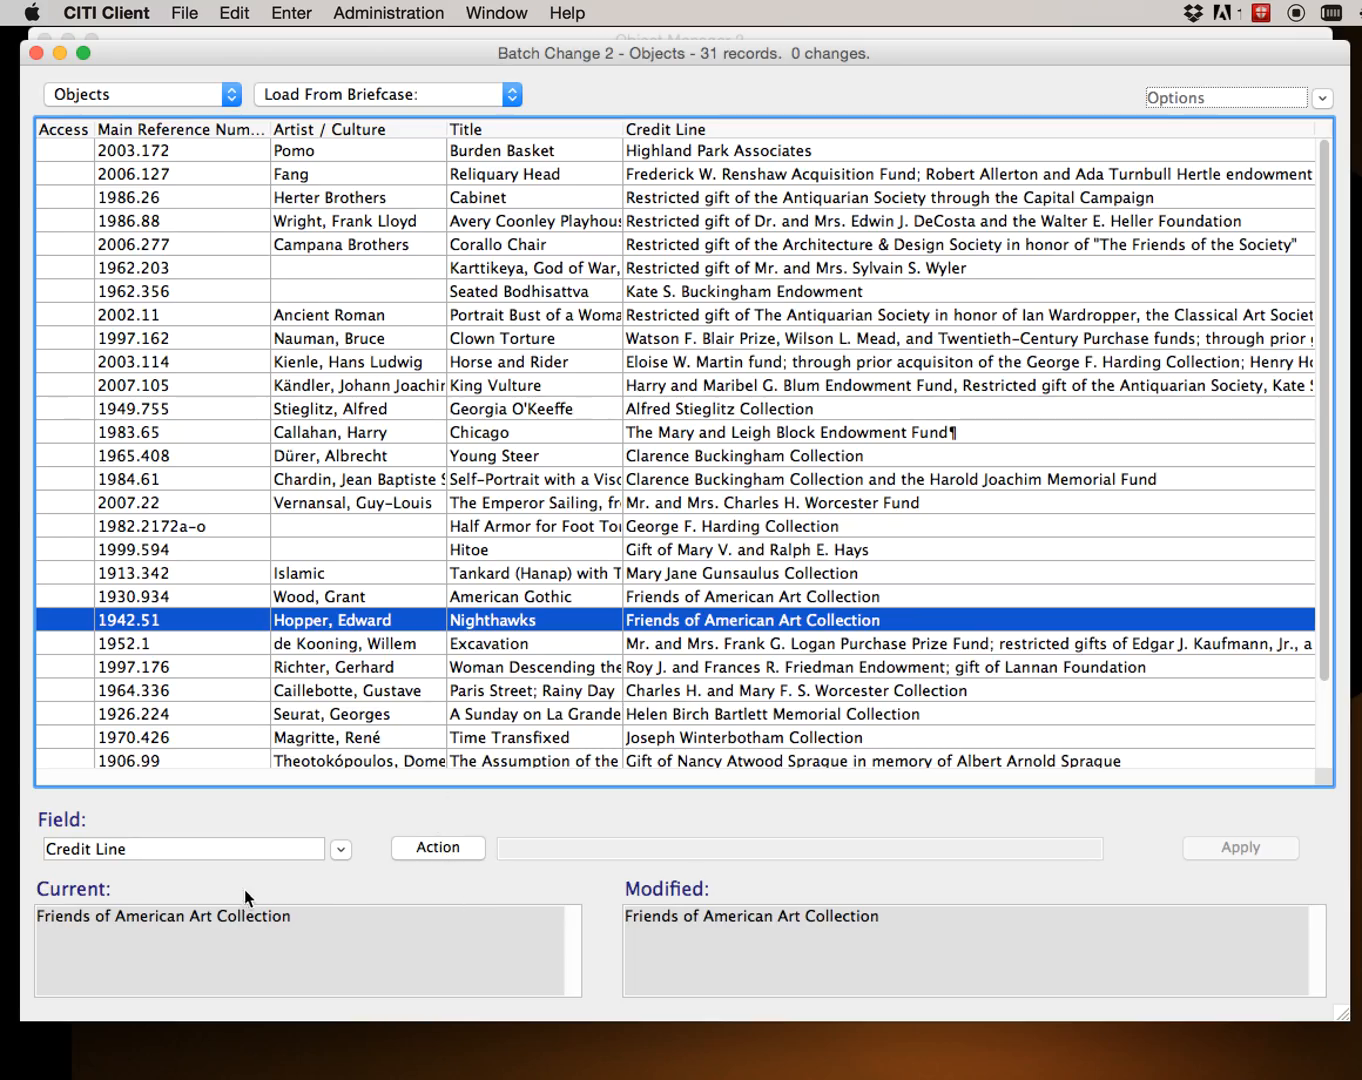
# Open the Credit Line action options, enter "blah" as the Insert text, and view it under the Append action.
pyautogui.click(439, 846)
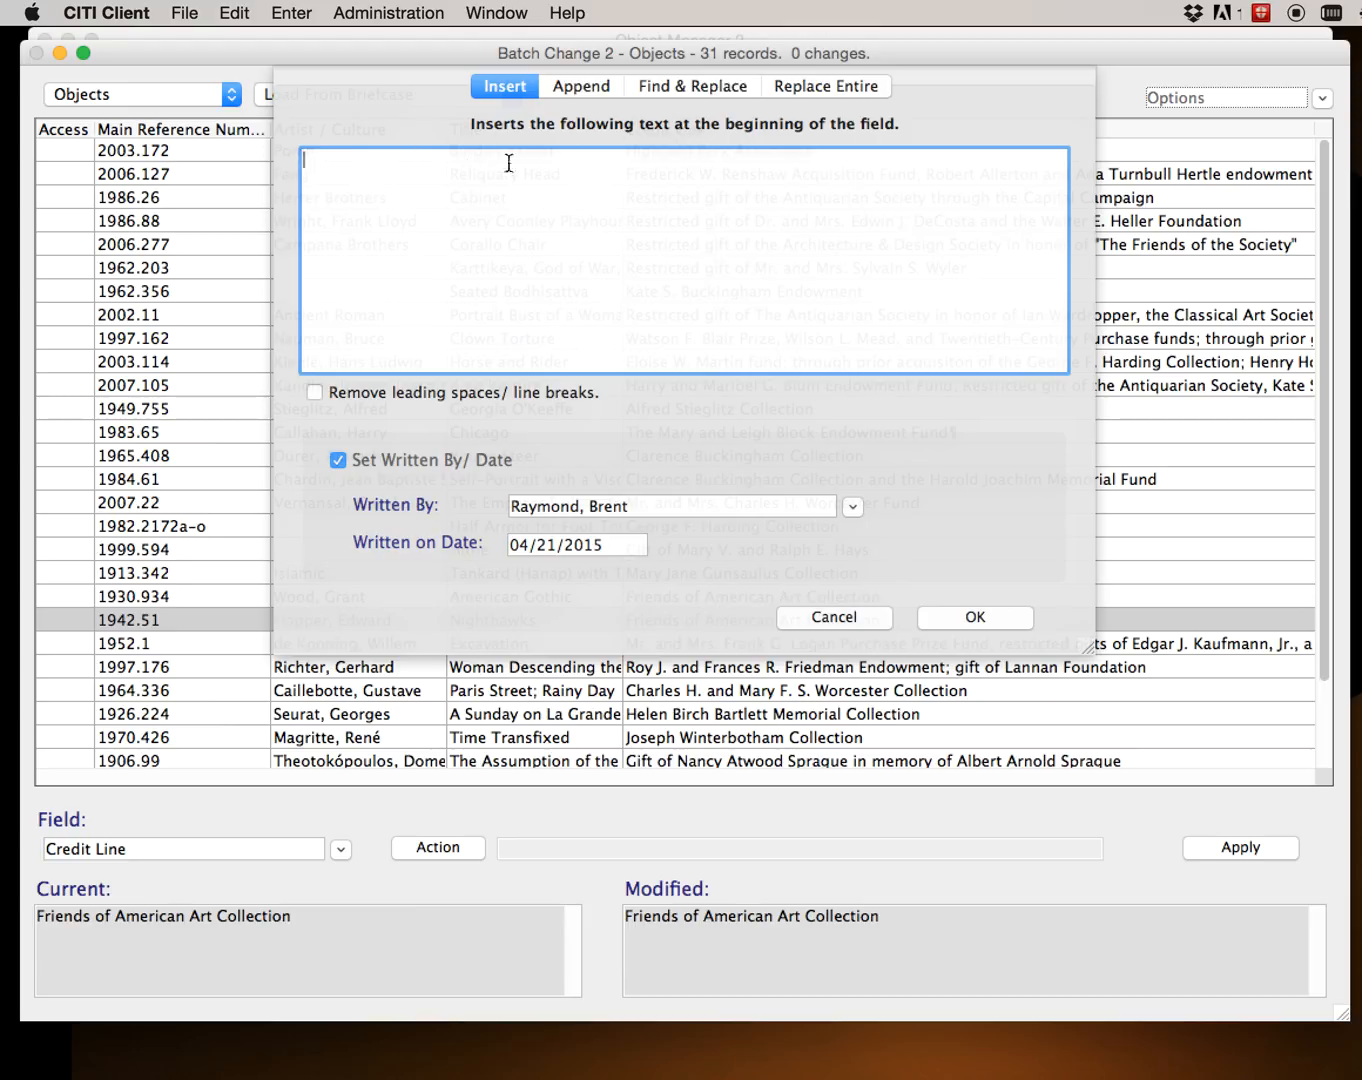
pyautogui.write('blah')
pyautogui.click(585, 85)
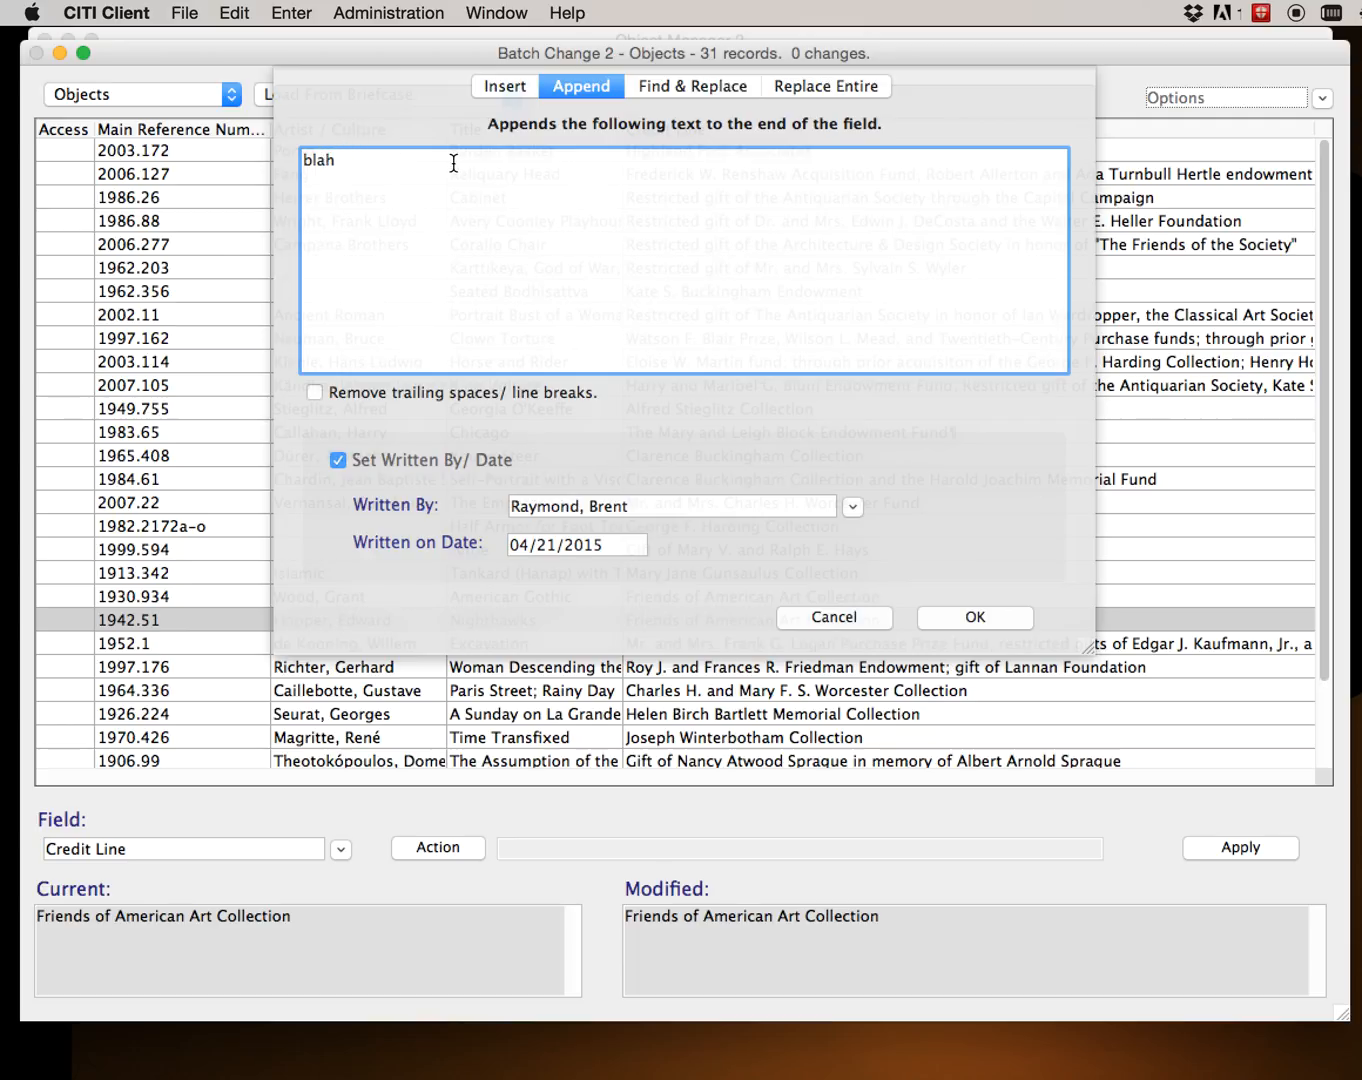
pyautogui.press('BackSpace')
# Switch the action to Find & Replace, keeping "blah" as the find text, and enter "funk" as the replacement.
pyautogui.click(709, 92)
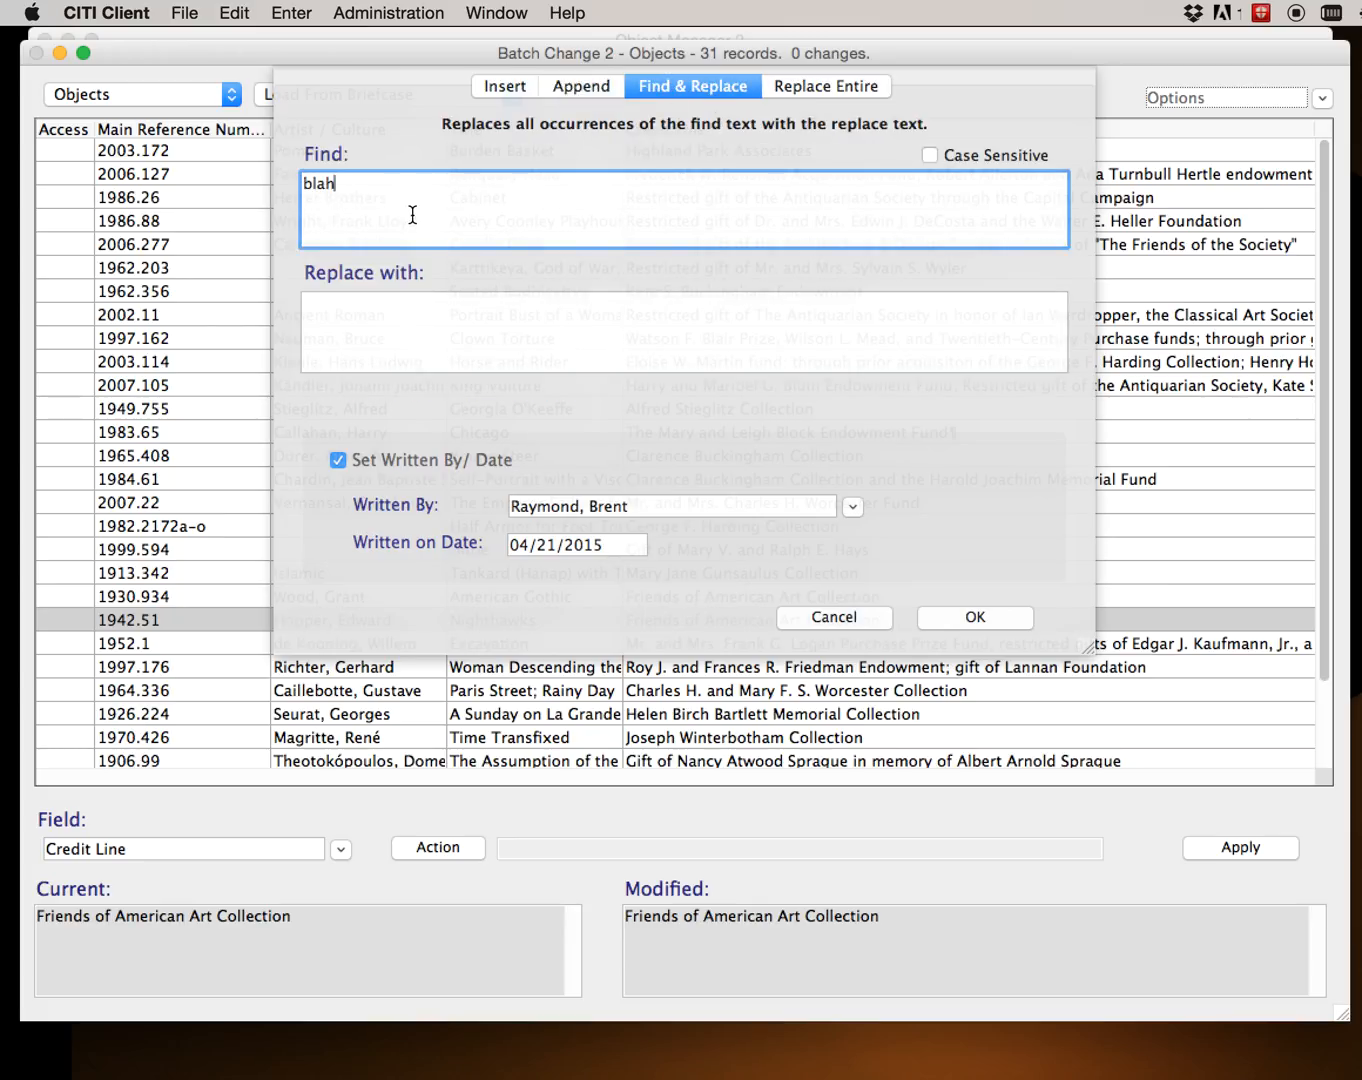
pyautogui.click(378, 328)
pyautogui.write('funk')
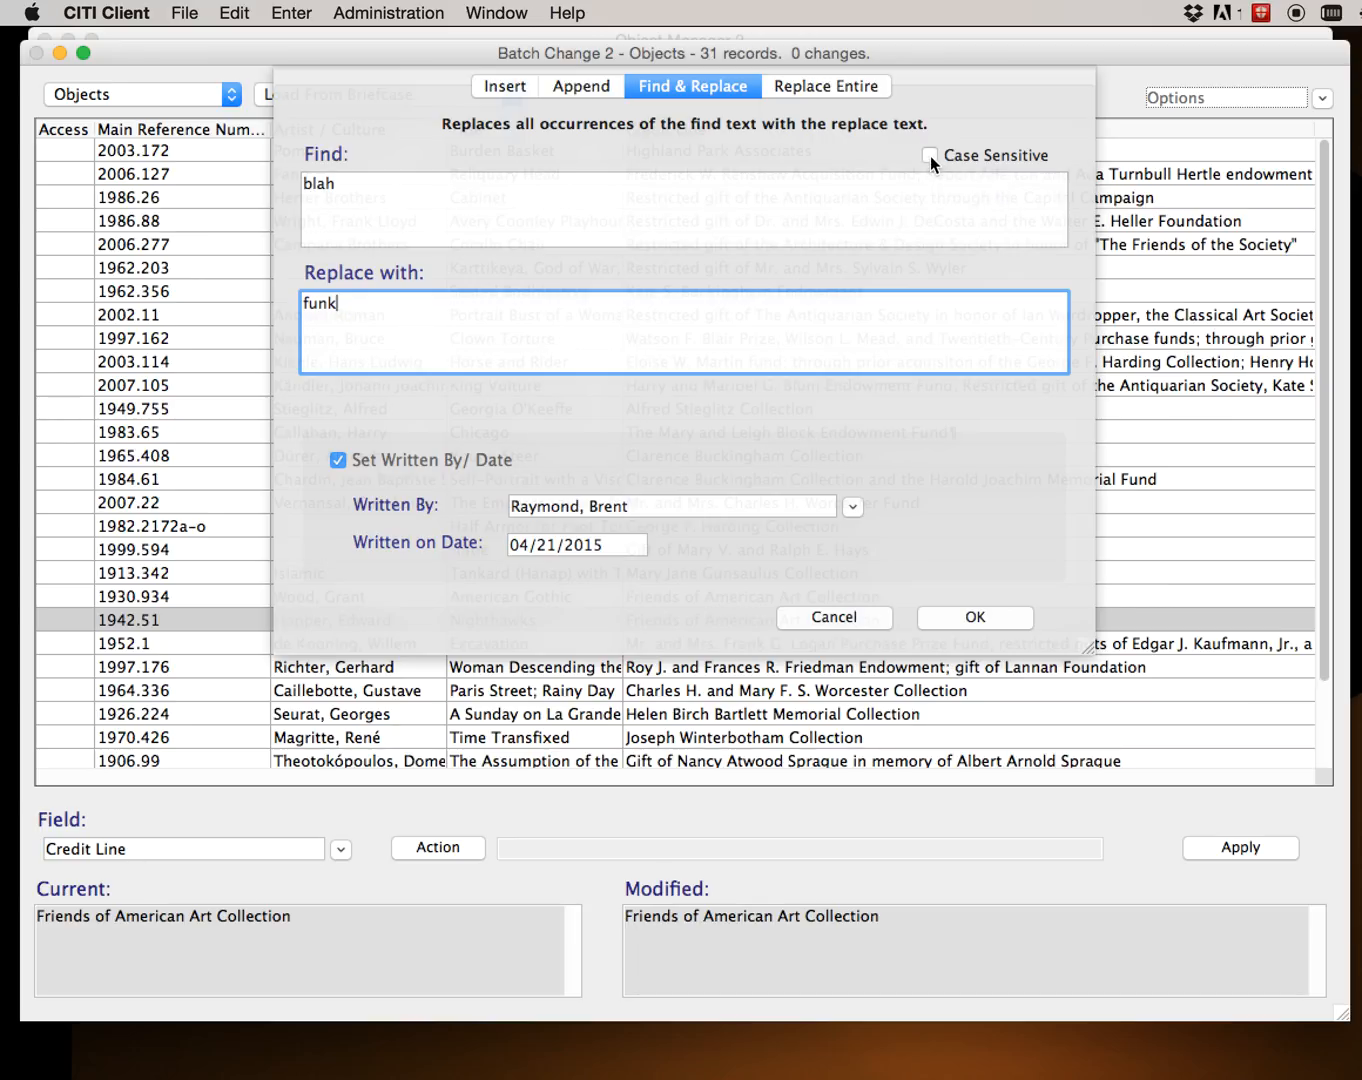
# Set up a Replace Entire action with the text "blah blah blah" for the Credit Line and check the affected records.
pyautogui.click(785, 86)
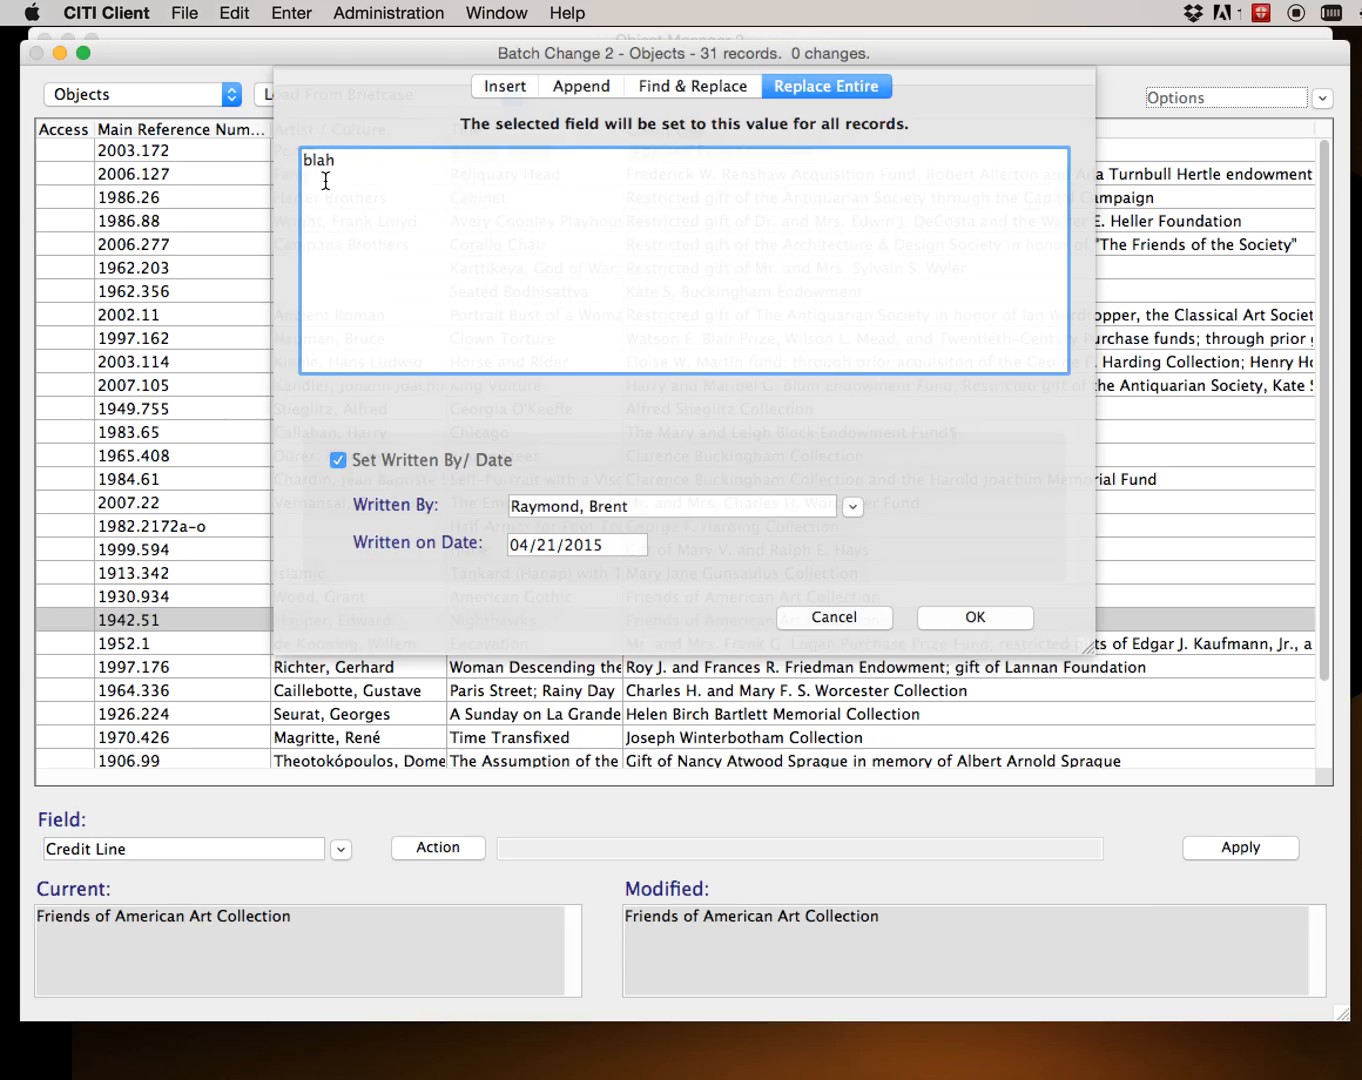
pyautogui.write('blah blah blah')
pyautogui.click(956, 616)
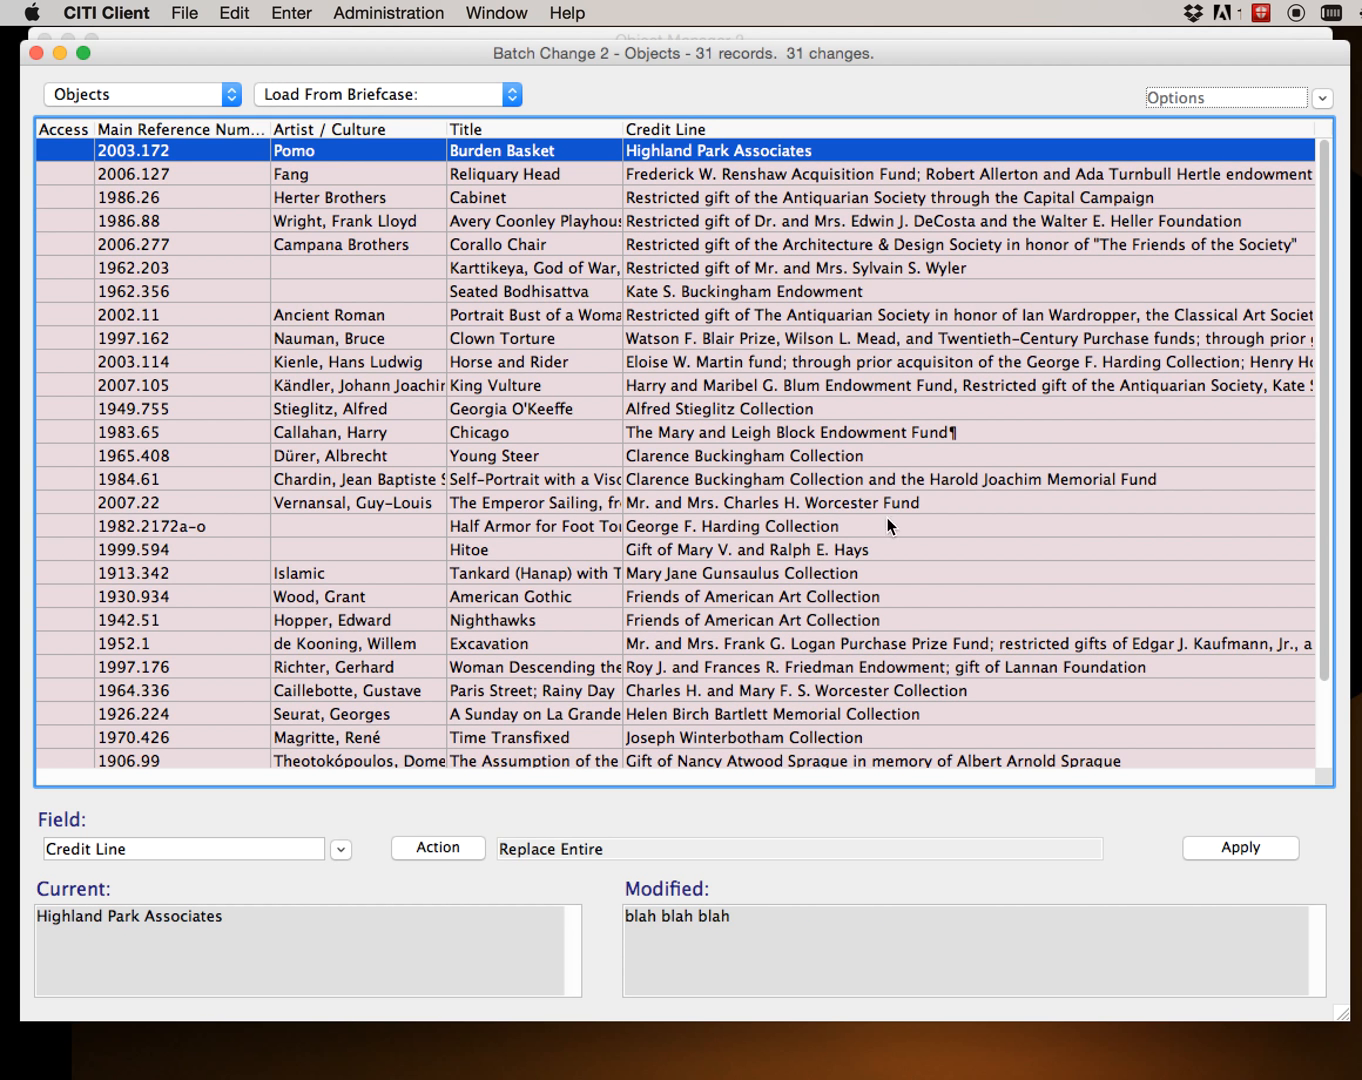
pyautogui.scroll(-3, 591, 307)
pyautogui.scroll(3, 592, 307)
# Change the Credit Line action to a Find & Replace of "joseph" with "funk".
pyautogui.click(452, 848)
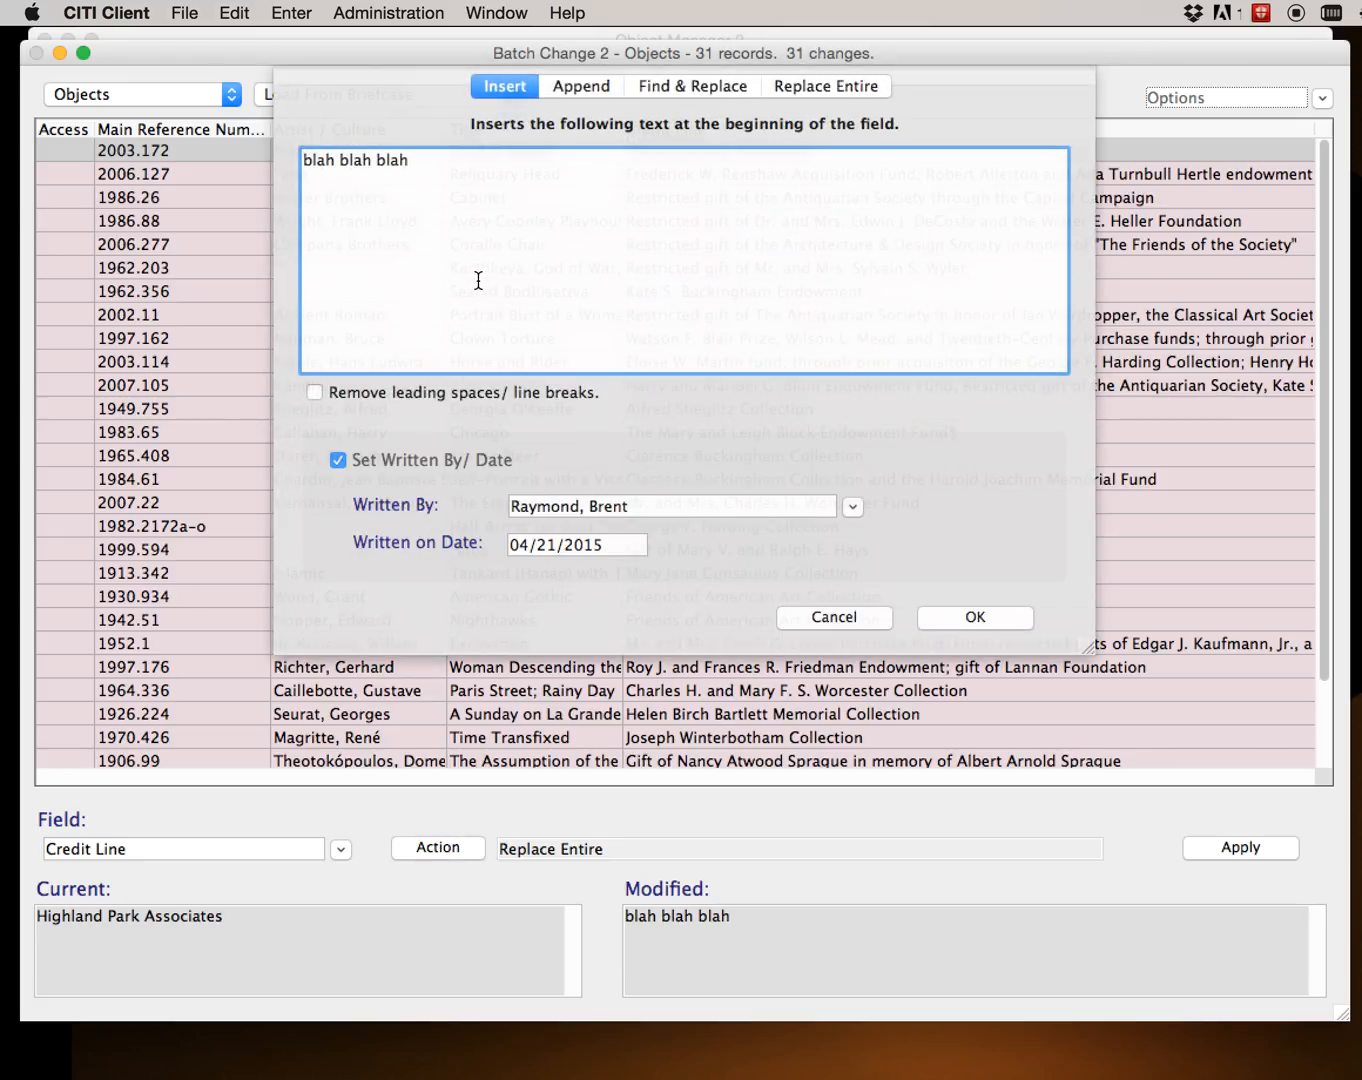
pyautogui.press('super+a')
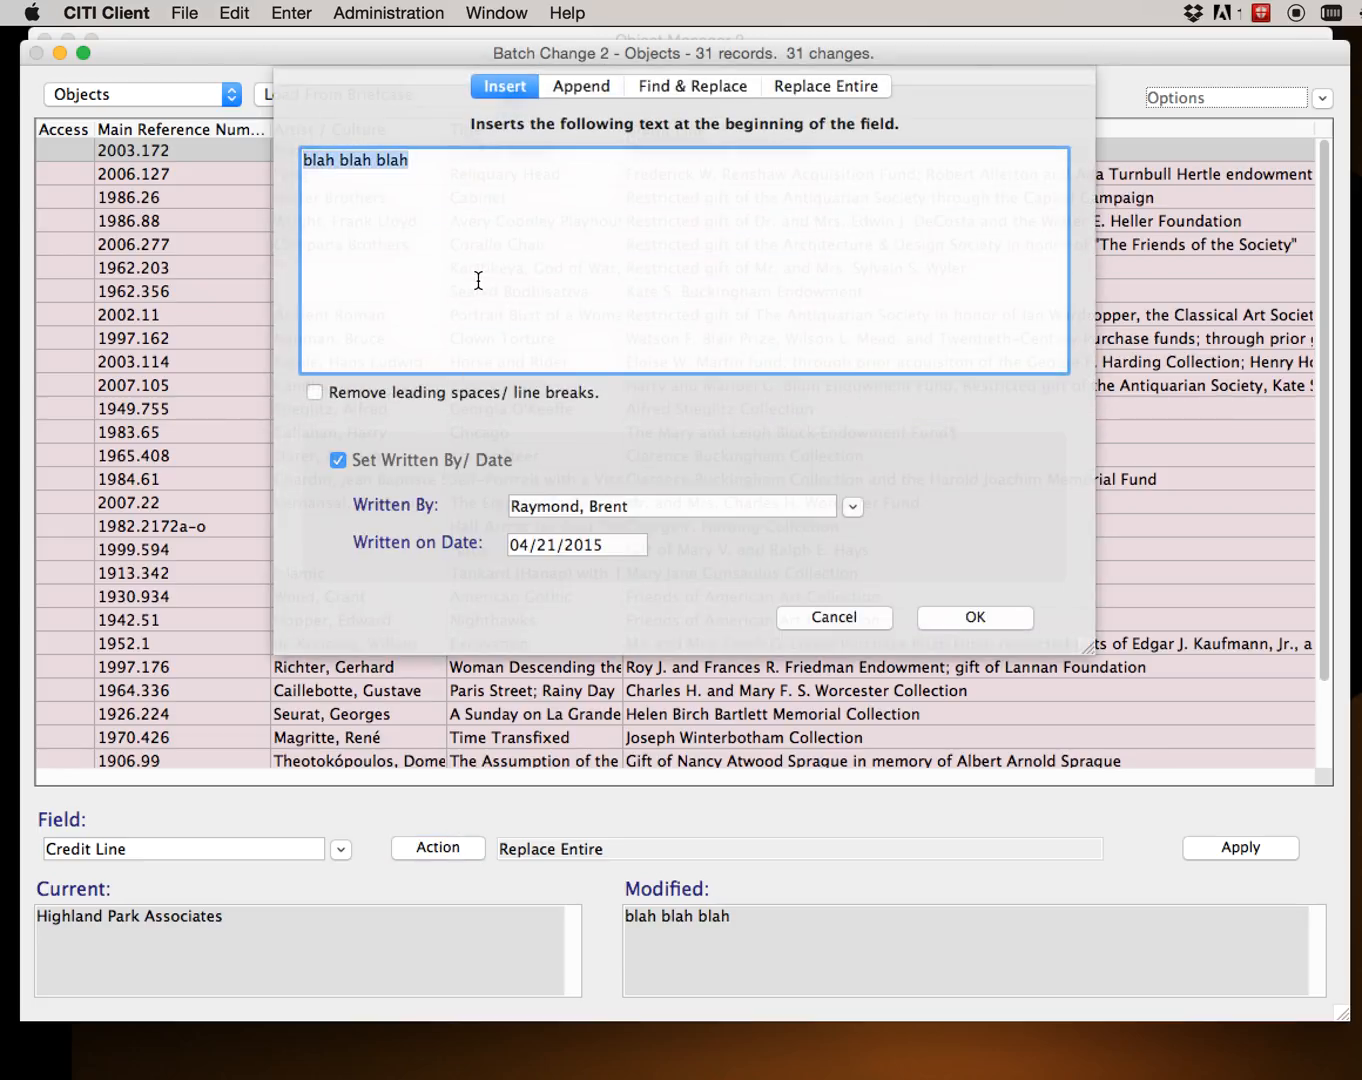
pyautogui.press('BackSpace')
pyautogui.write('joseph')
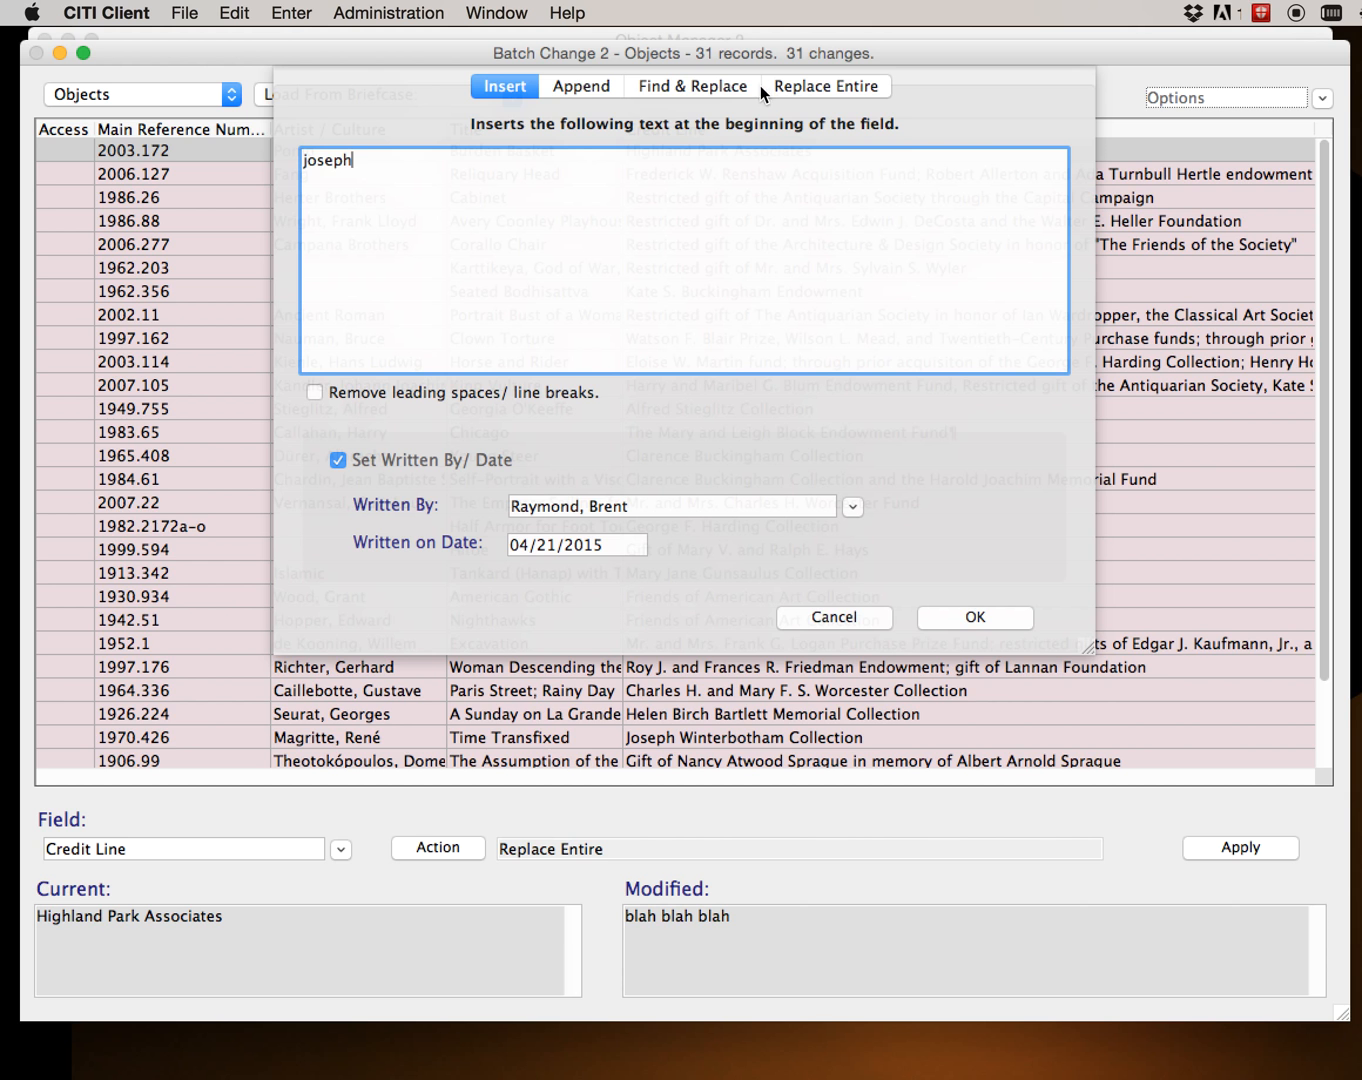
pyautogui.click(721, 86)
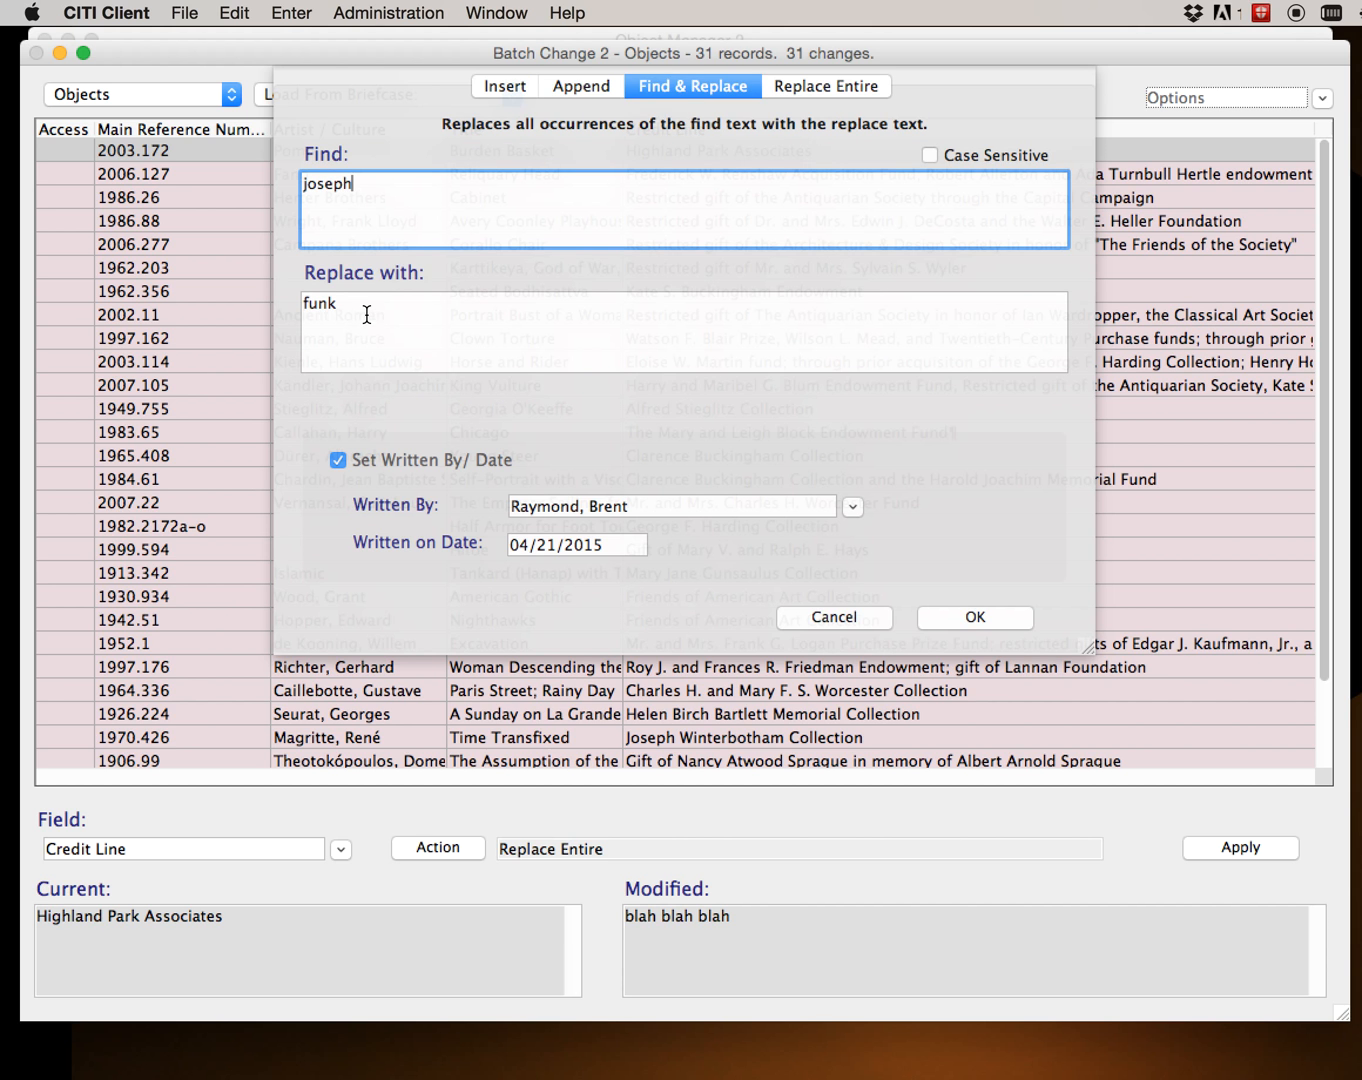
pyautogui.click(963, 618)
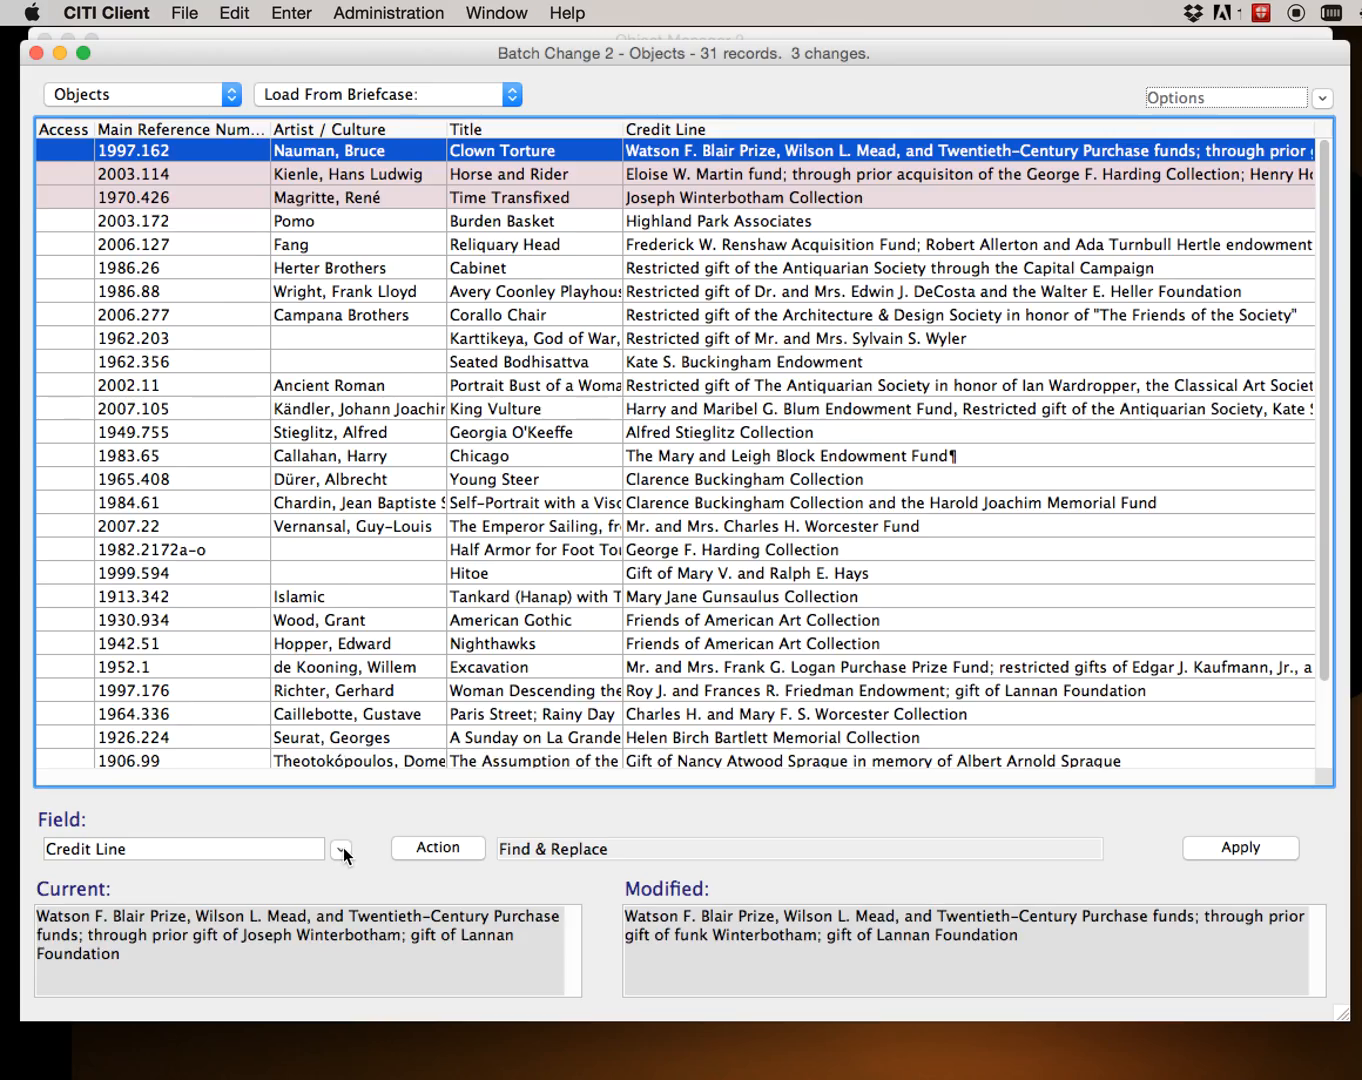
# Change the batch change field to Fiscal Year Acquisition and enter 0 as the new value.
pyautogui.click(147, 847)
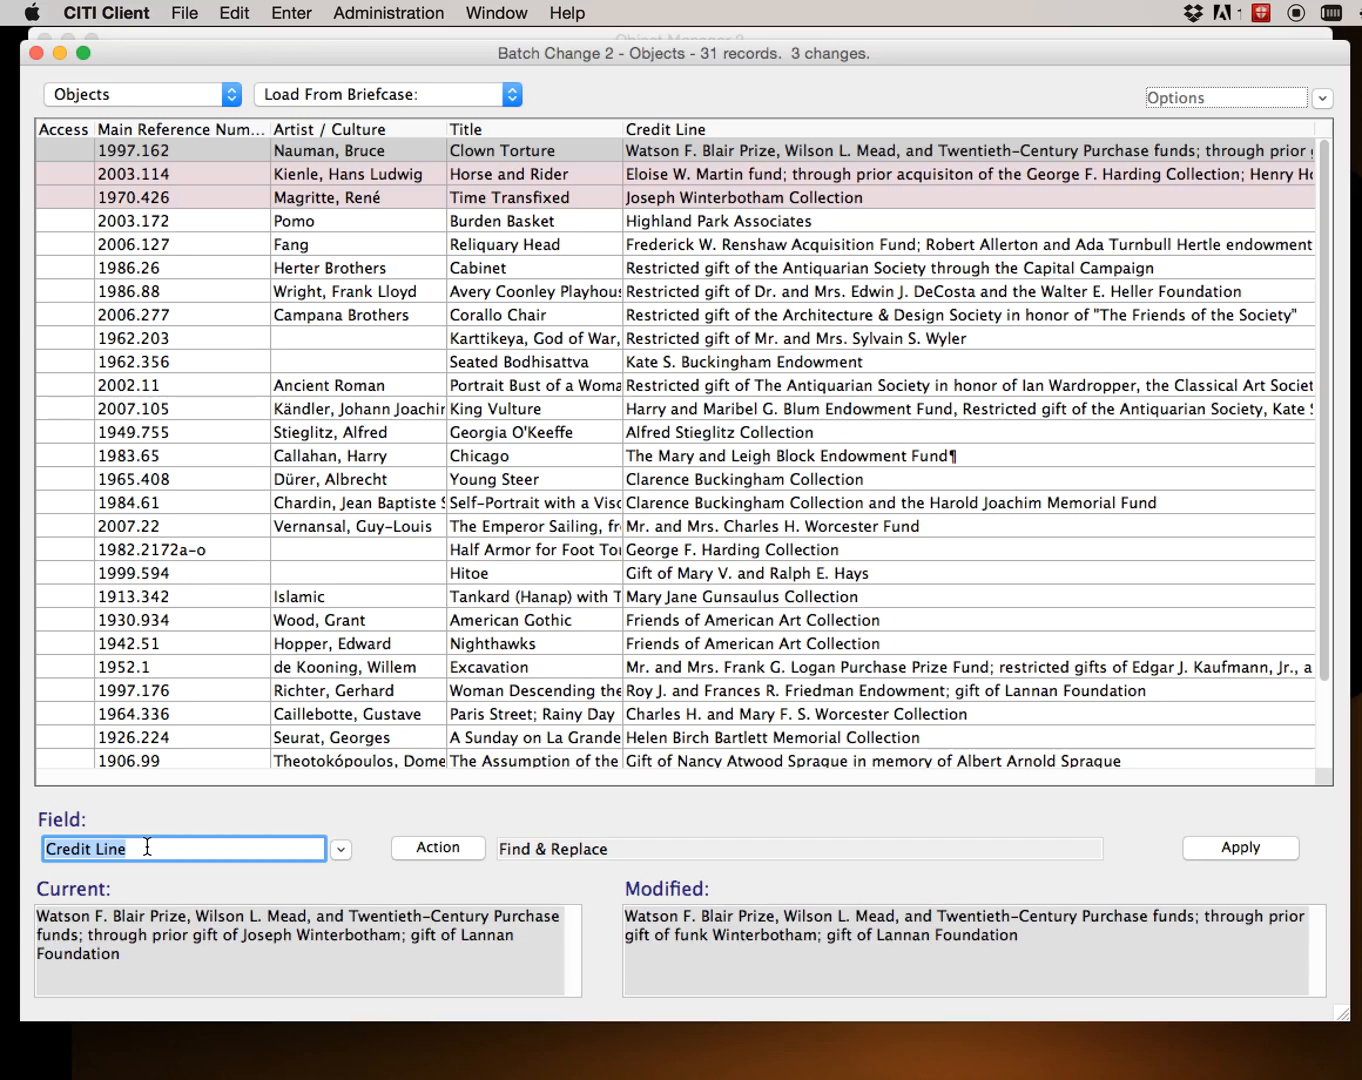
pyautogui.write('Fiscal Year Acquisition')
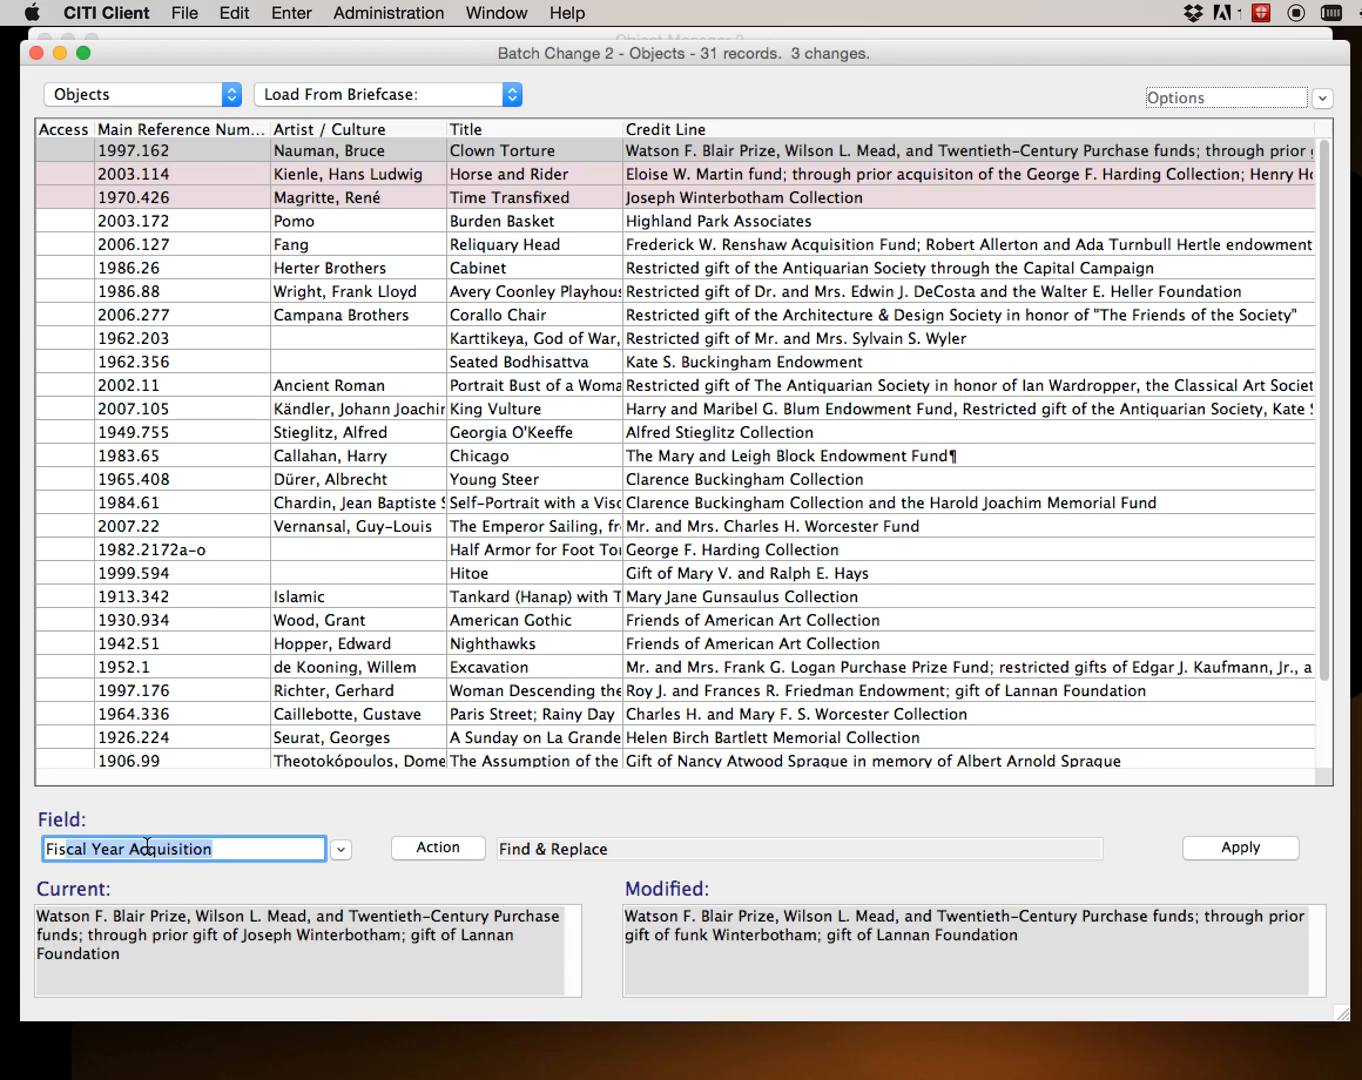
pyautogui.press('Return')
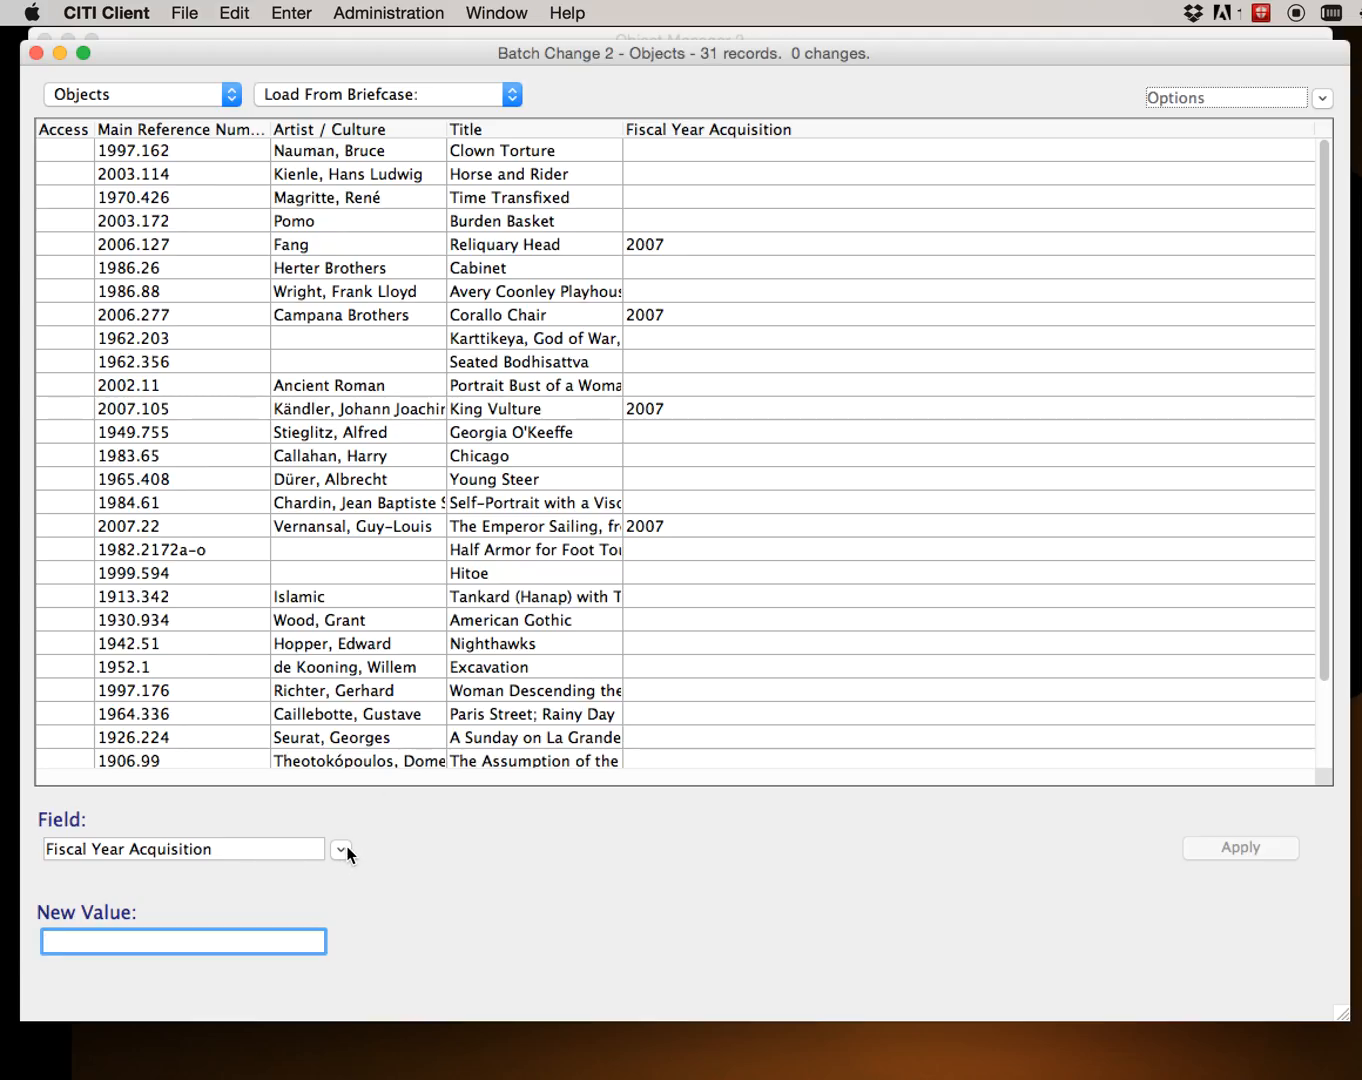
# Change the batch change field to Committee.
pyautogui.moveTo(242, 844); pyautogui.dragTo(41, 847)
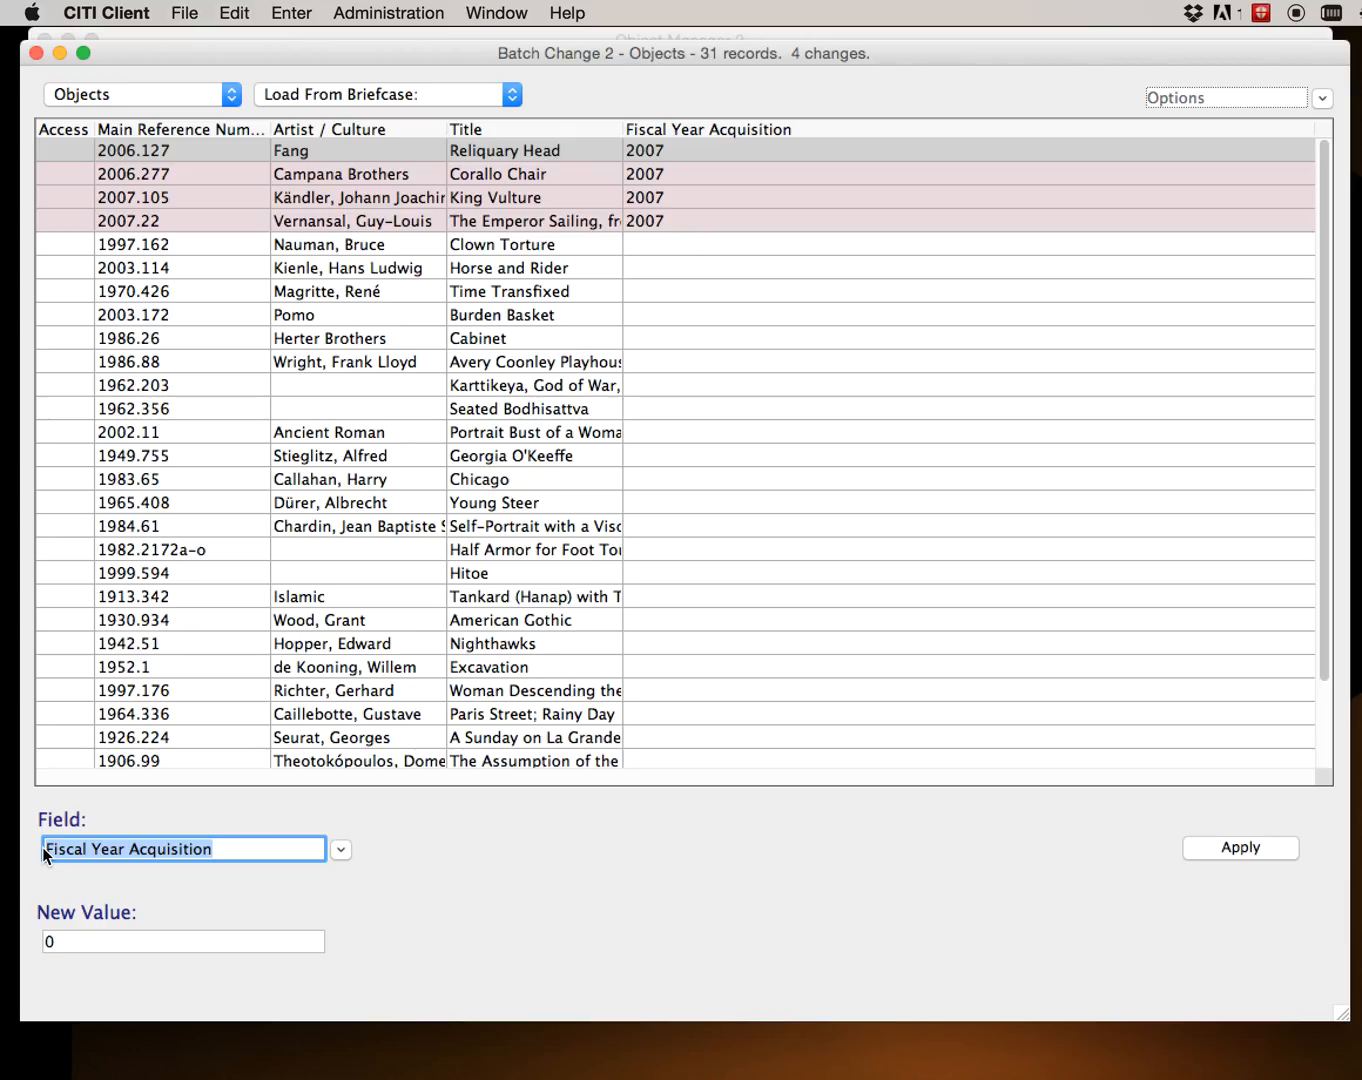
pyautogui.write('Committee')
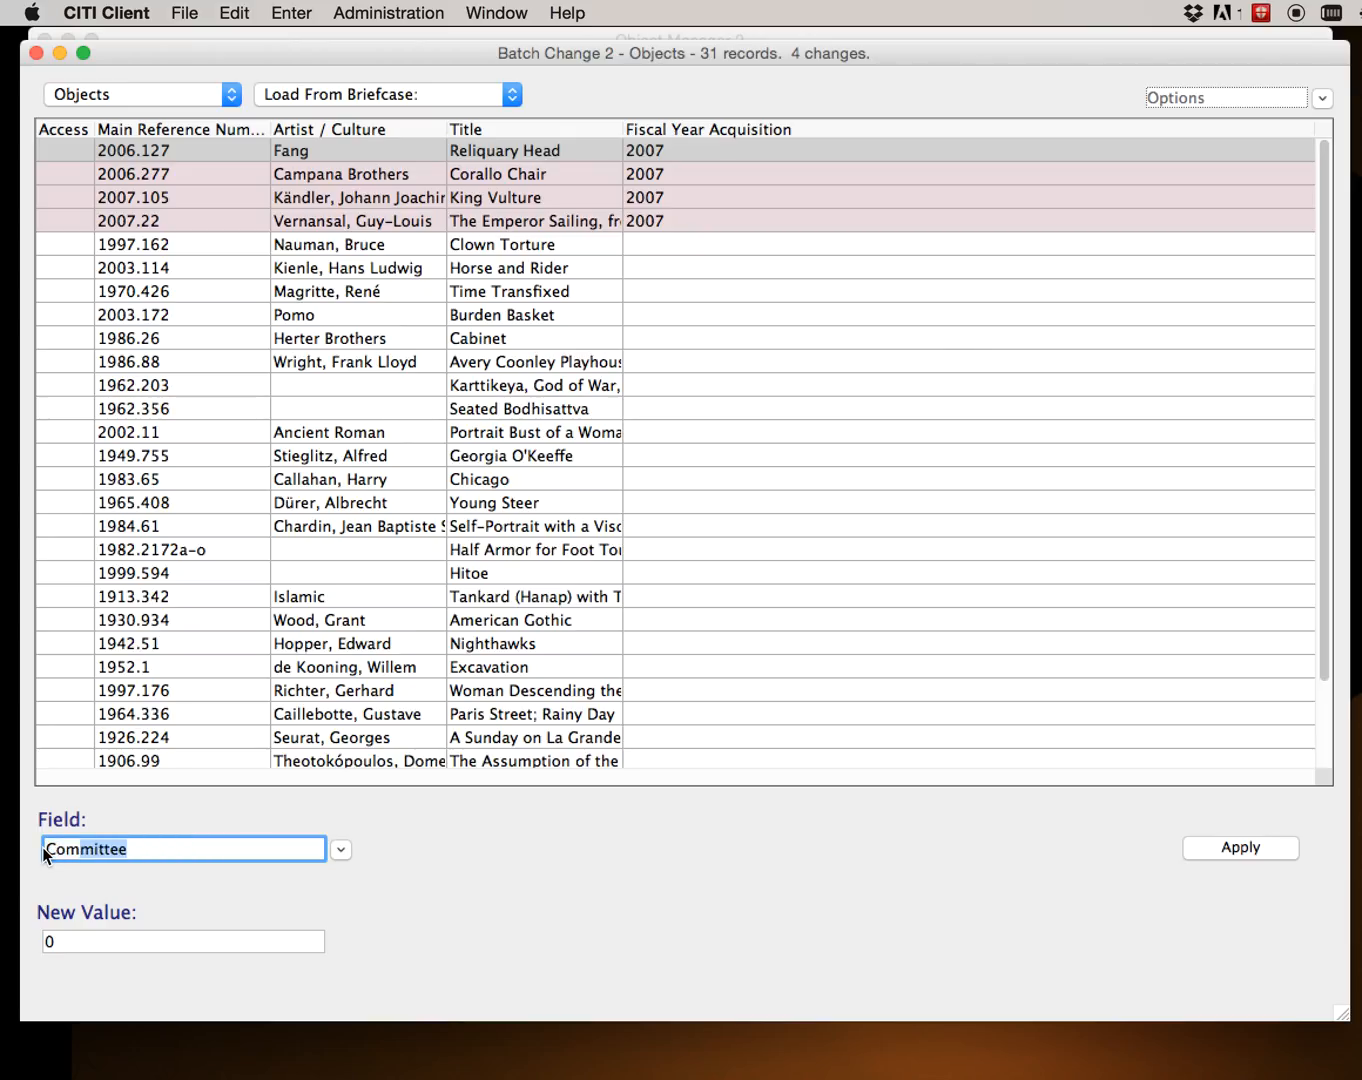
pyautogui.press('Return')
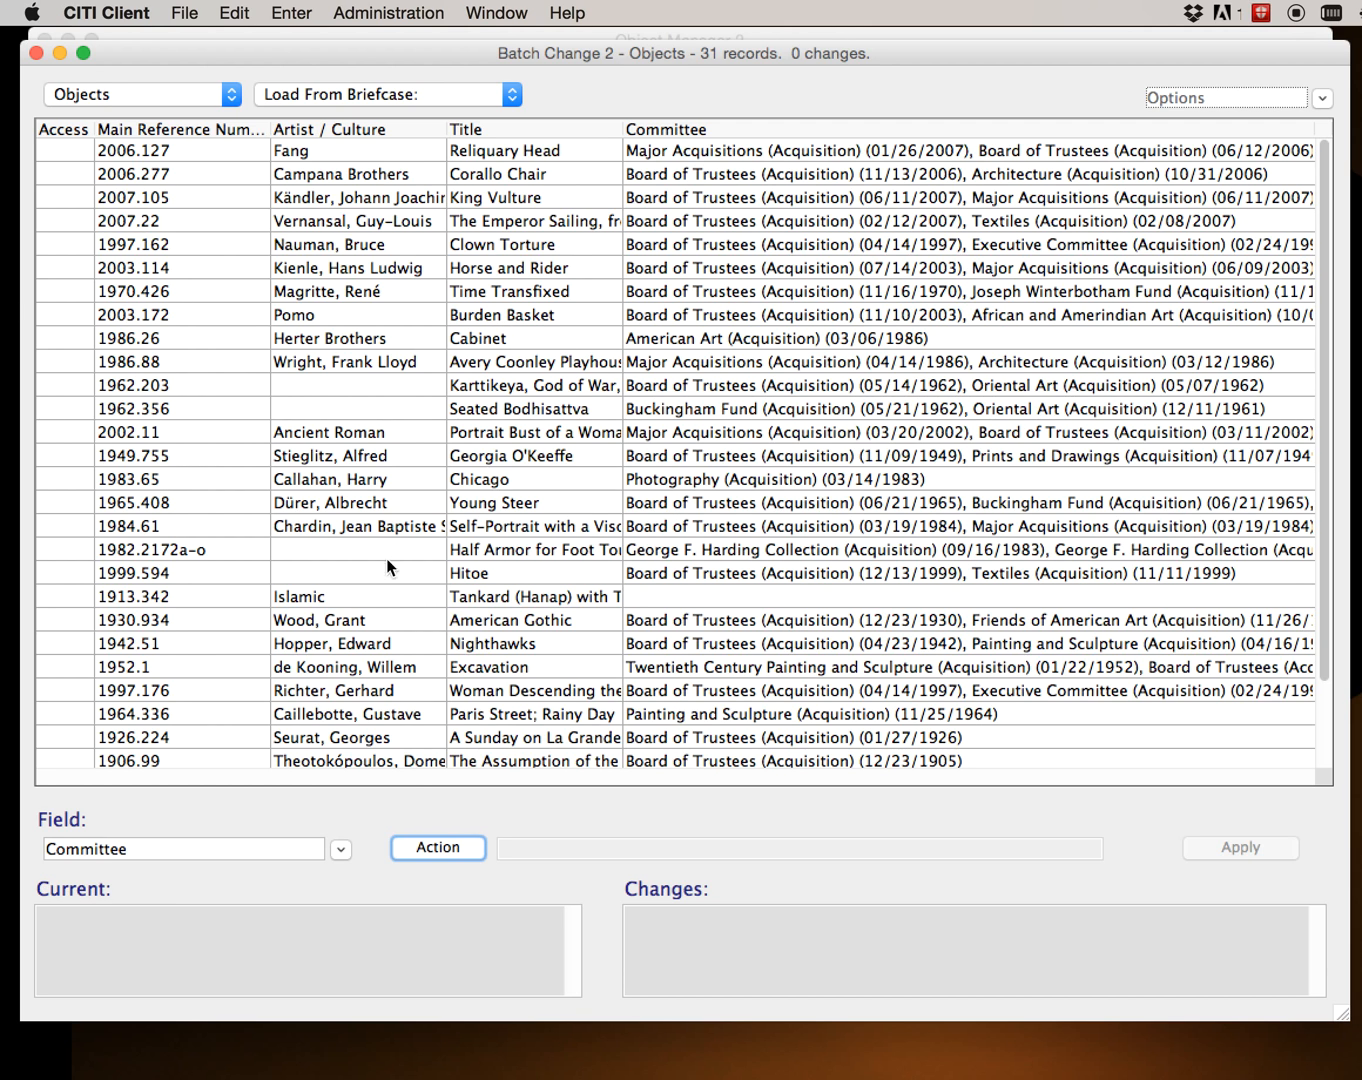
# Start the Committee action and list the committee meetings of the year 2014.
pyautogui.click(437, 853)
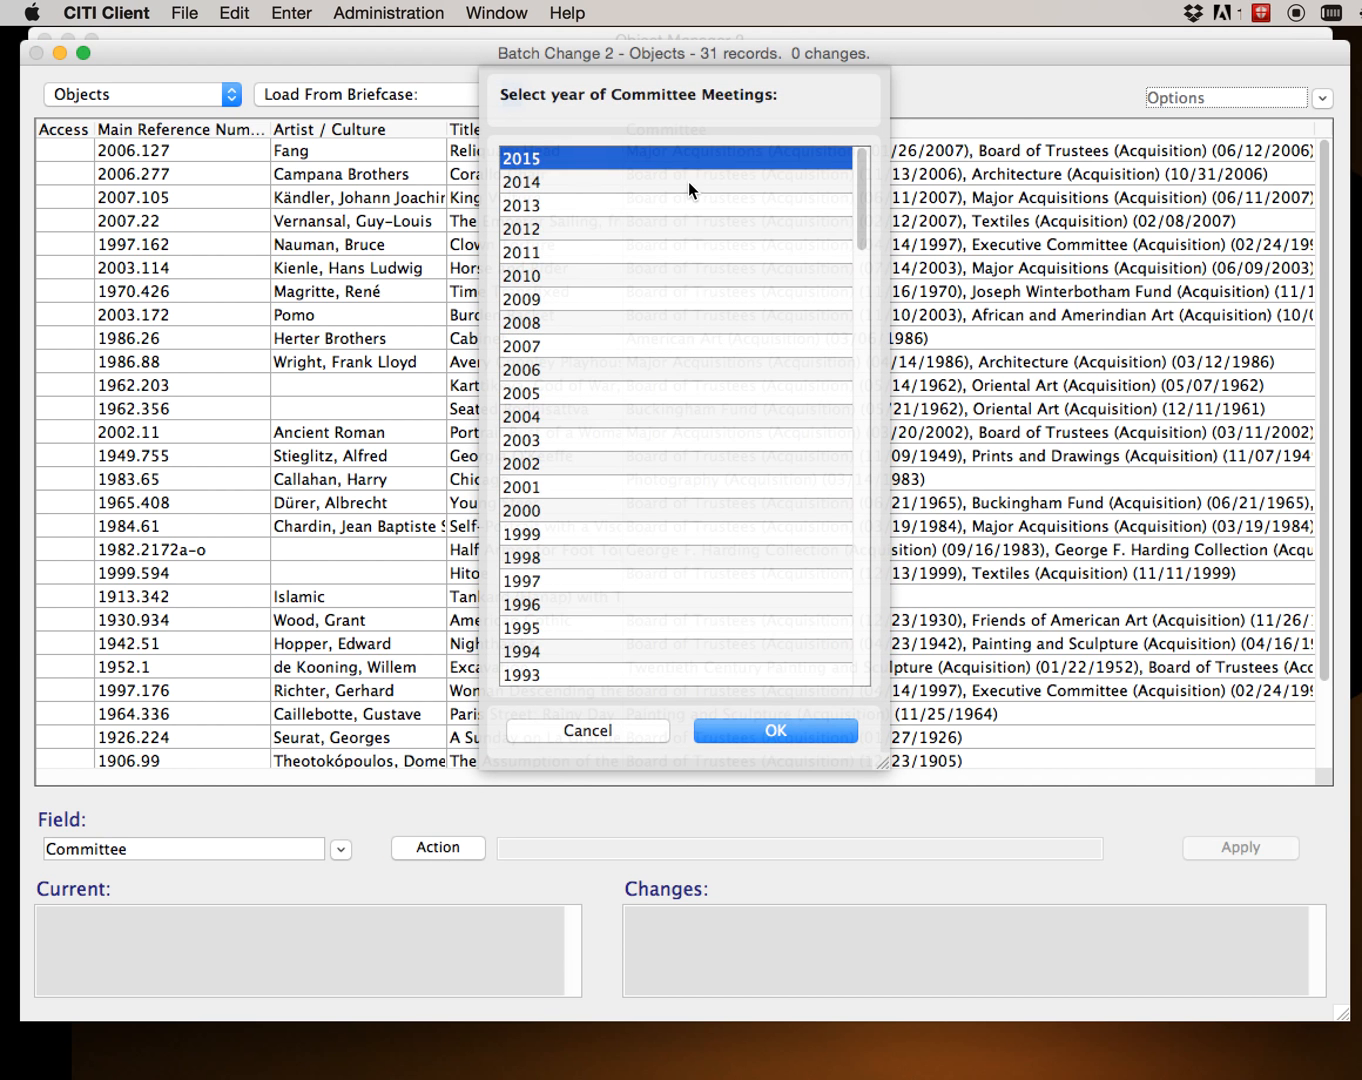
pyautogui.scroll(-15, 629, 633)
pyautogui.scroll(15, 629, 633)
pyautogui.click(606, 182)
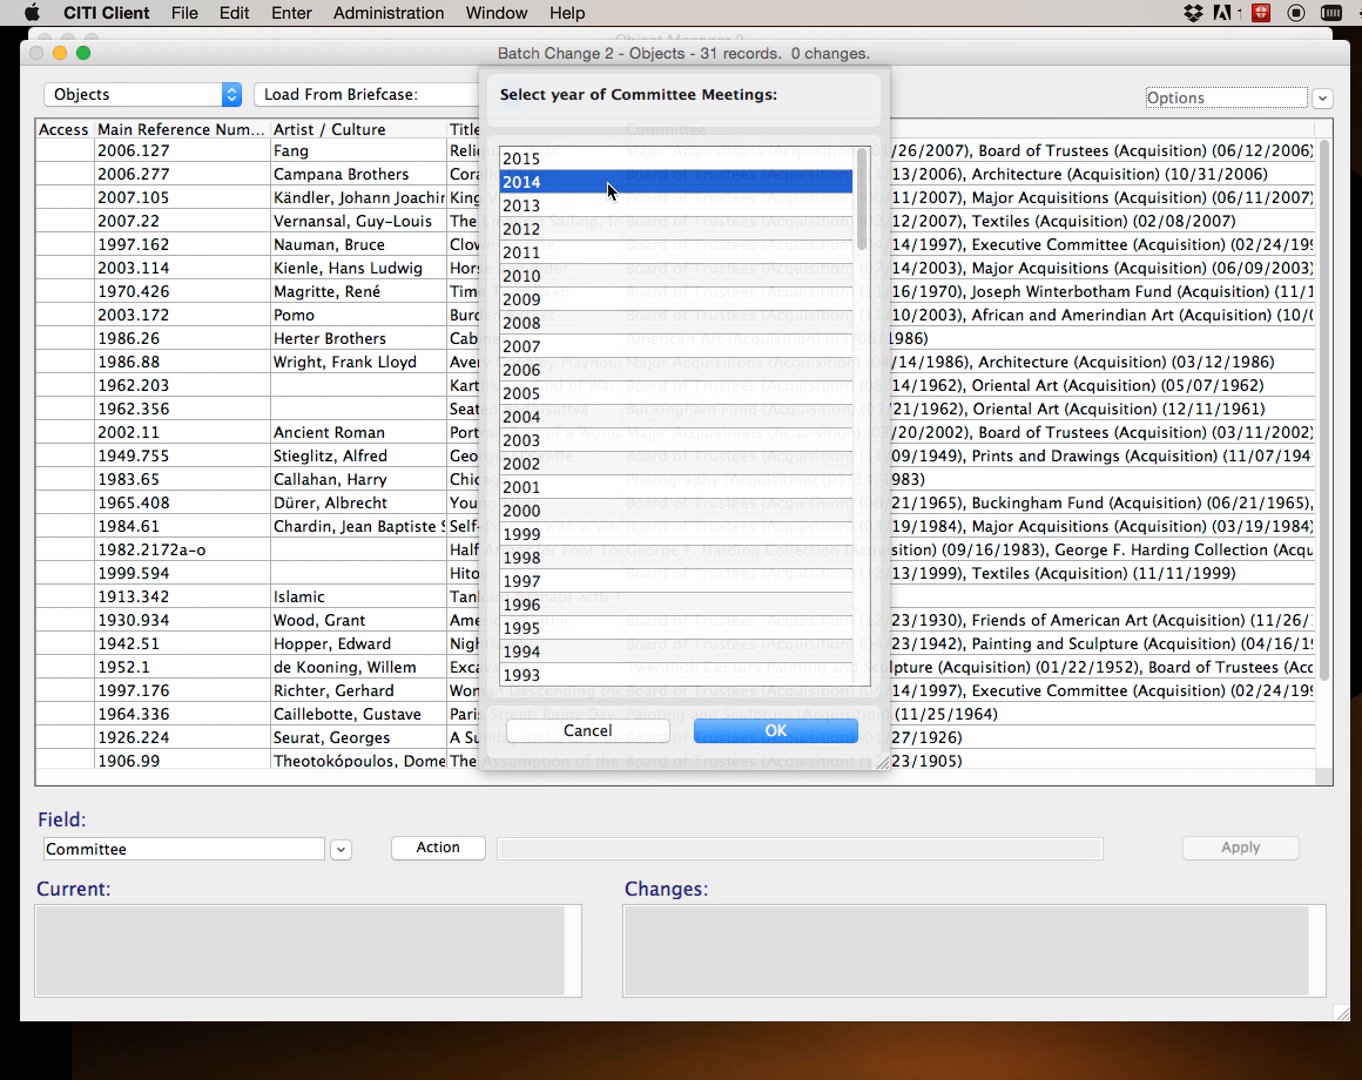
pyautogui.doubleClick(607, 182)
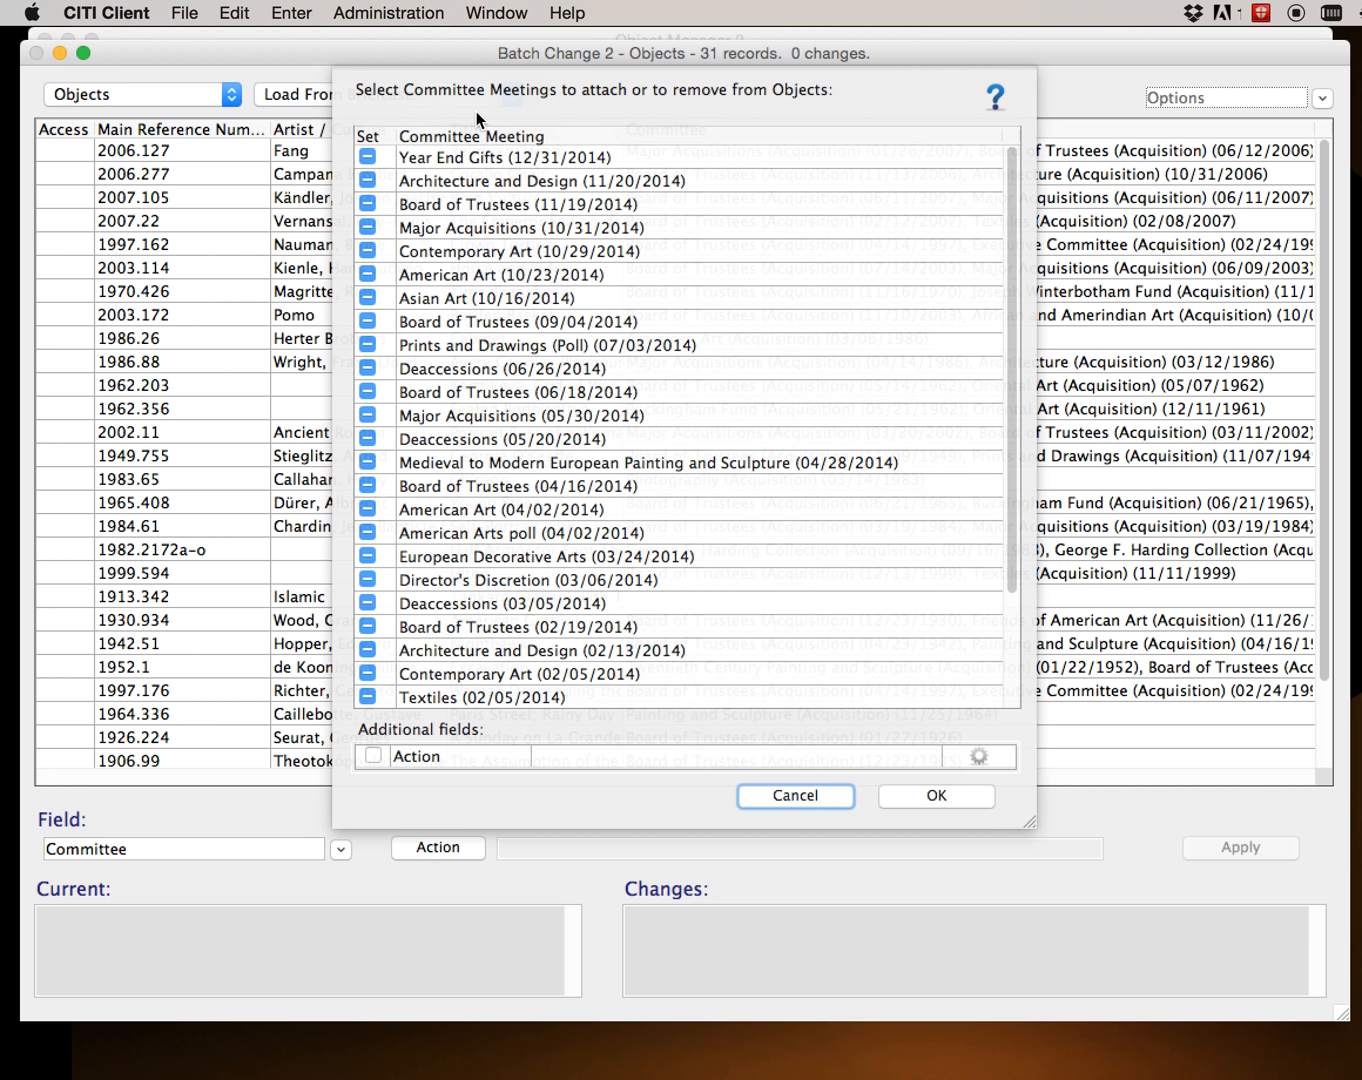
# Attach the Asian Art (10/16/2014) committee meeting to the objects with the Action value Acquisition.
pyautogui.scroll(-3, 565, 278)
pyautogui.scroll(3, 565, 278)
pyautogui.click(368, 298)
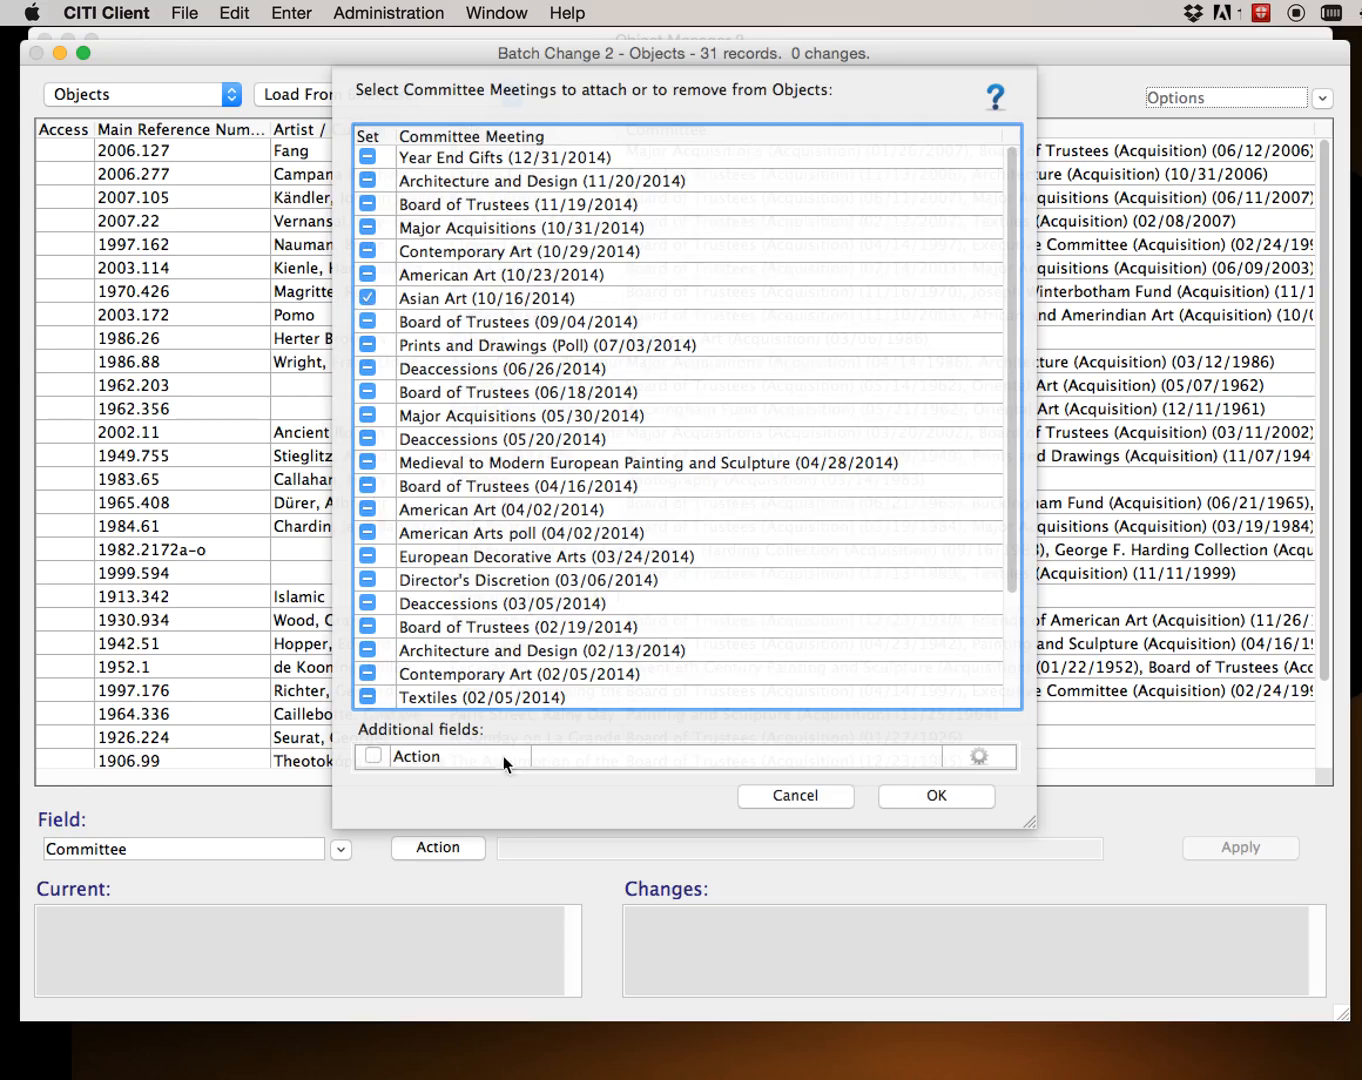
pyautogui.click(978, 756)
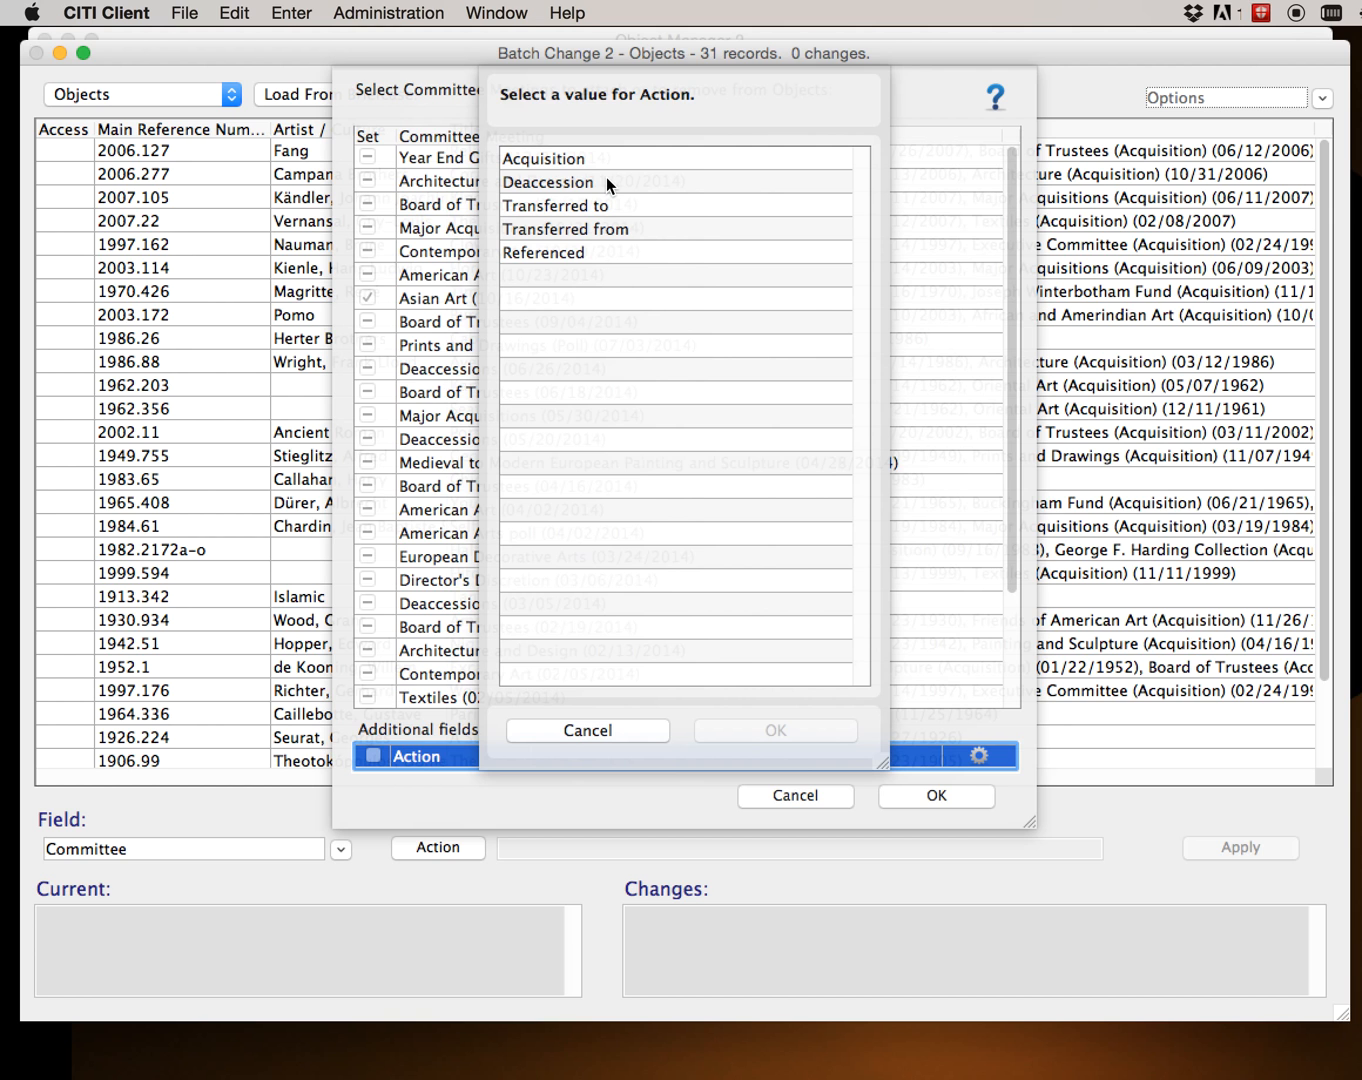
pyautogui.doubleClick(601, 157)
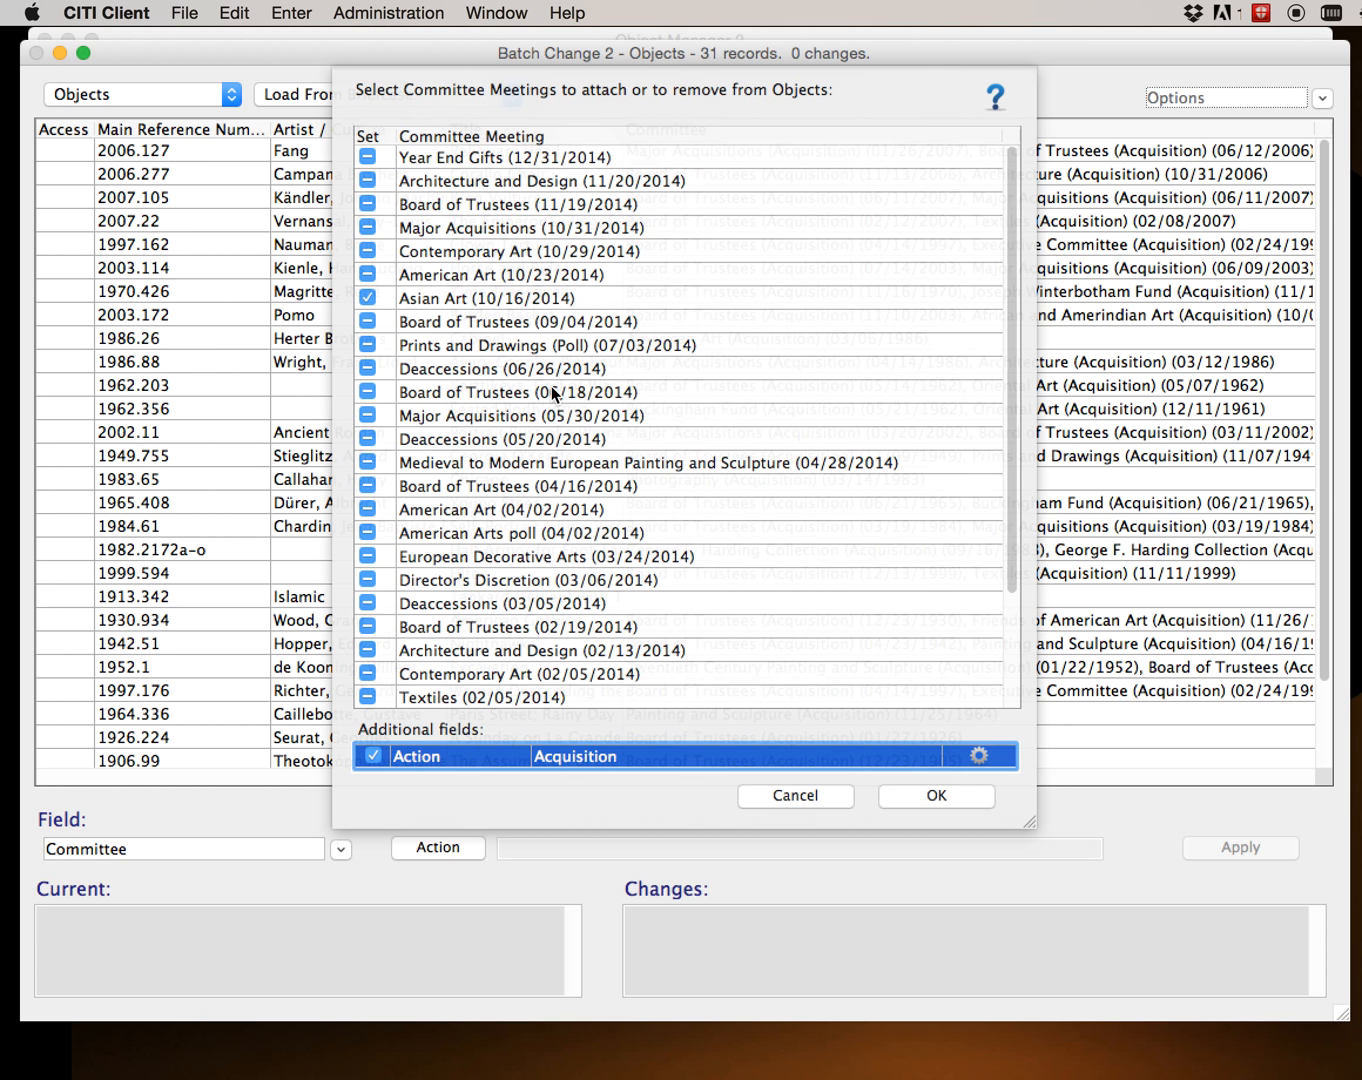
pyautogui.click(898, 797)
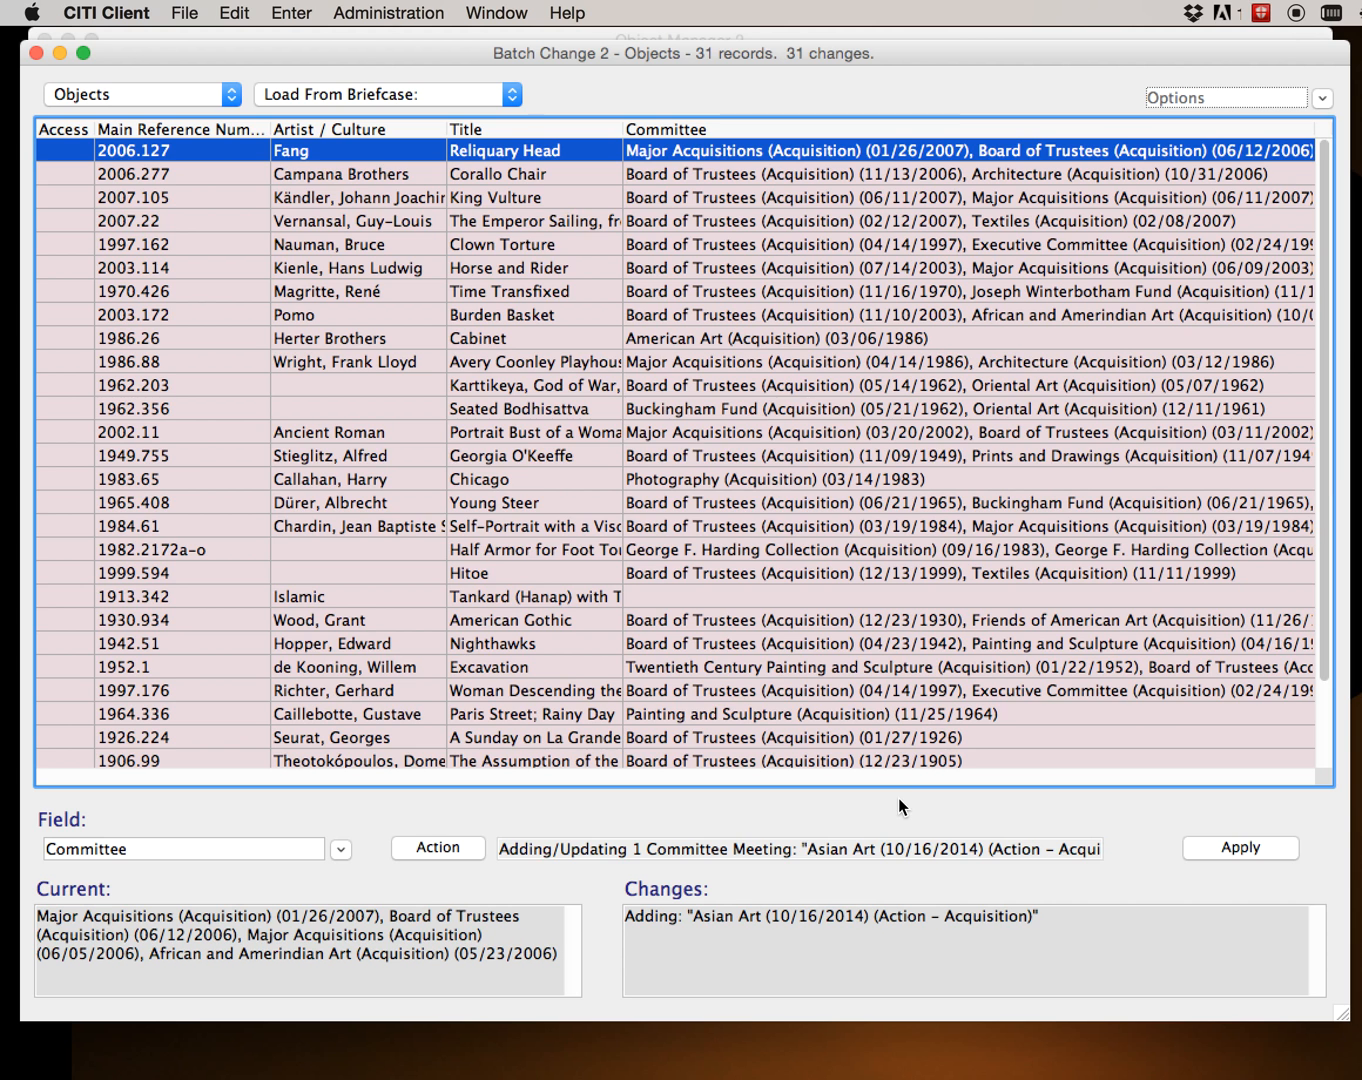
# Review the previewed Committee changes across the object list and for the Corallo Chair record.
pyautogui.scroll(-3, 756, 267)
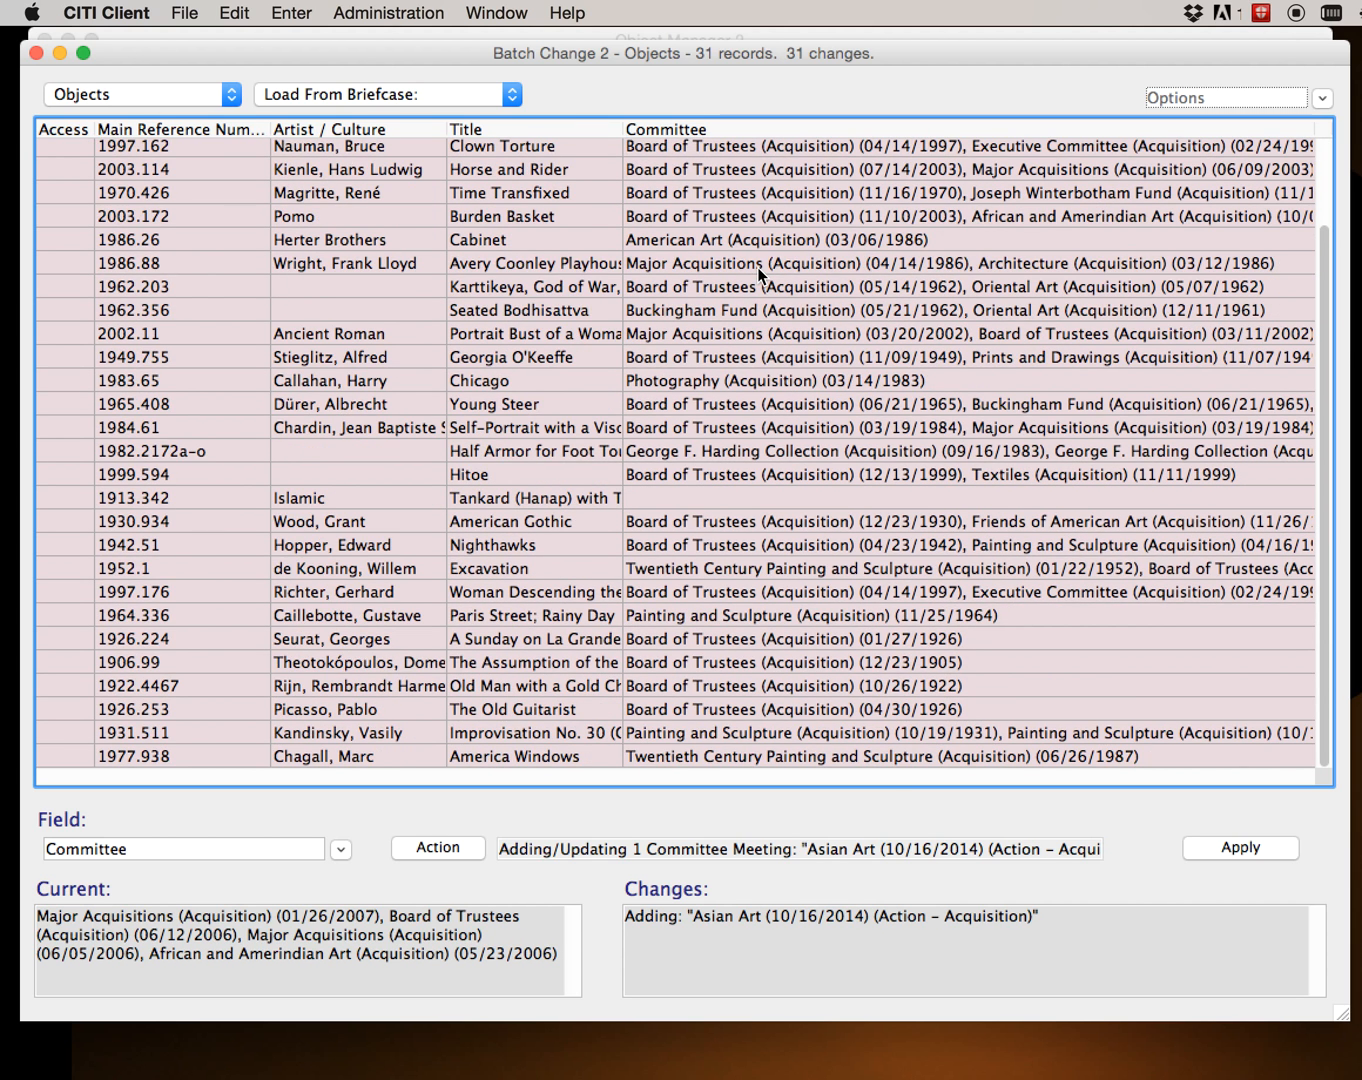
pyautogui.scroll(3, 756, 267)
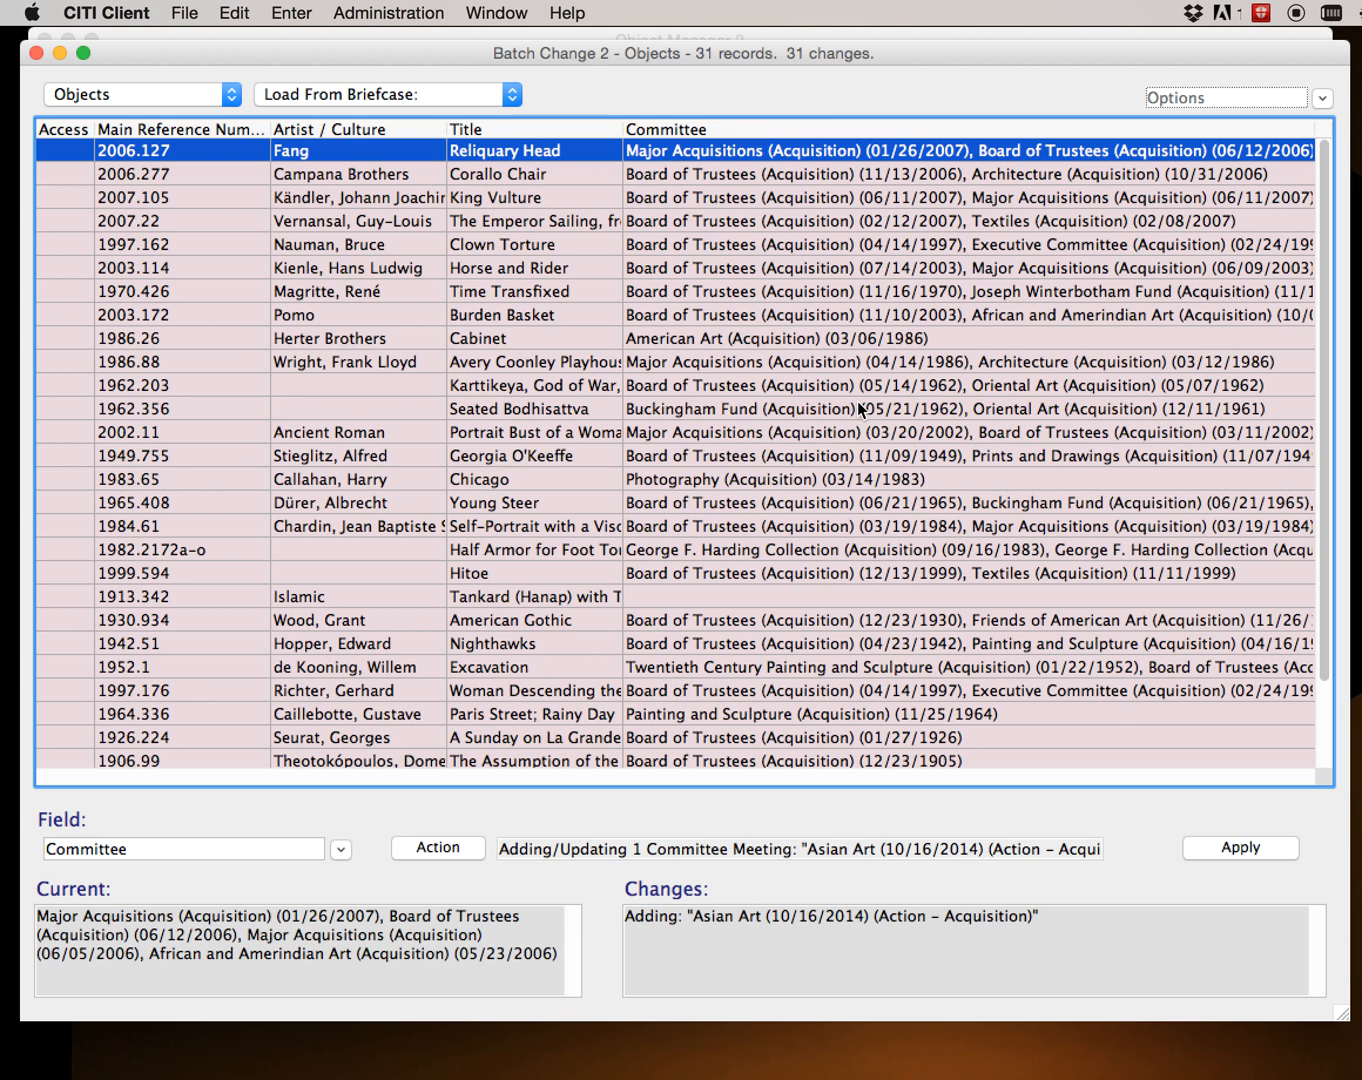
pyautogui.click(717, 171)
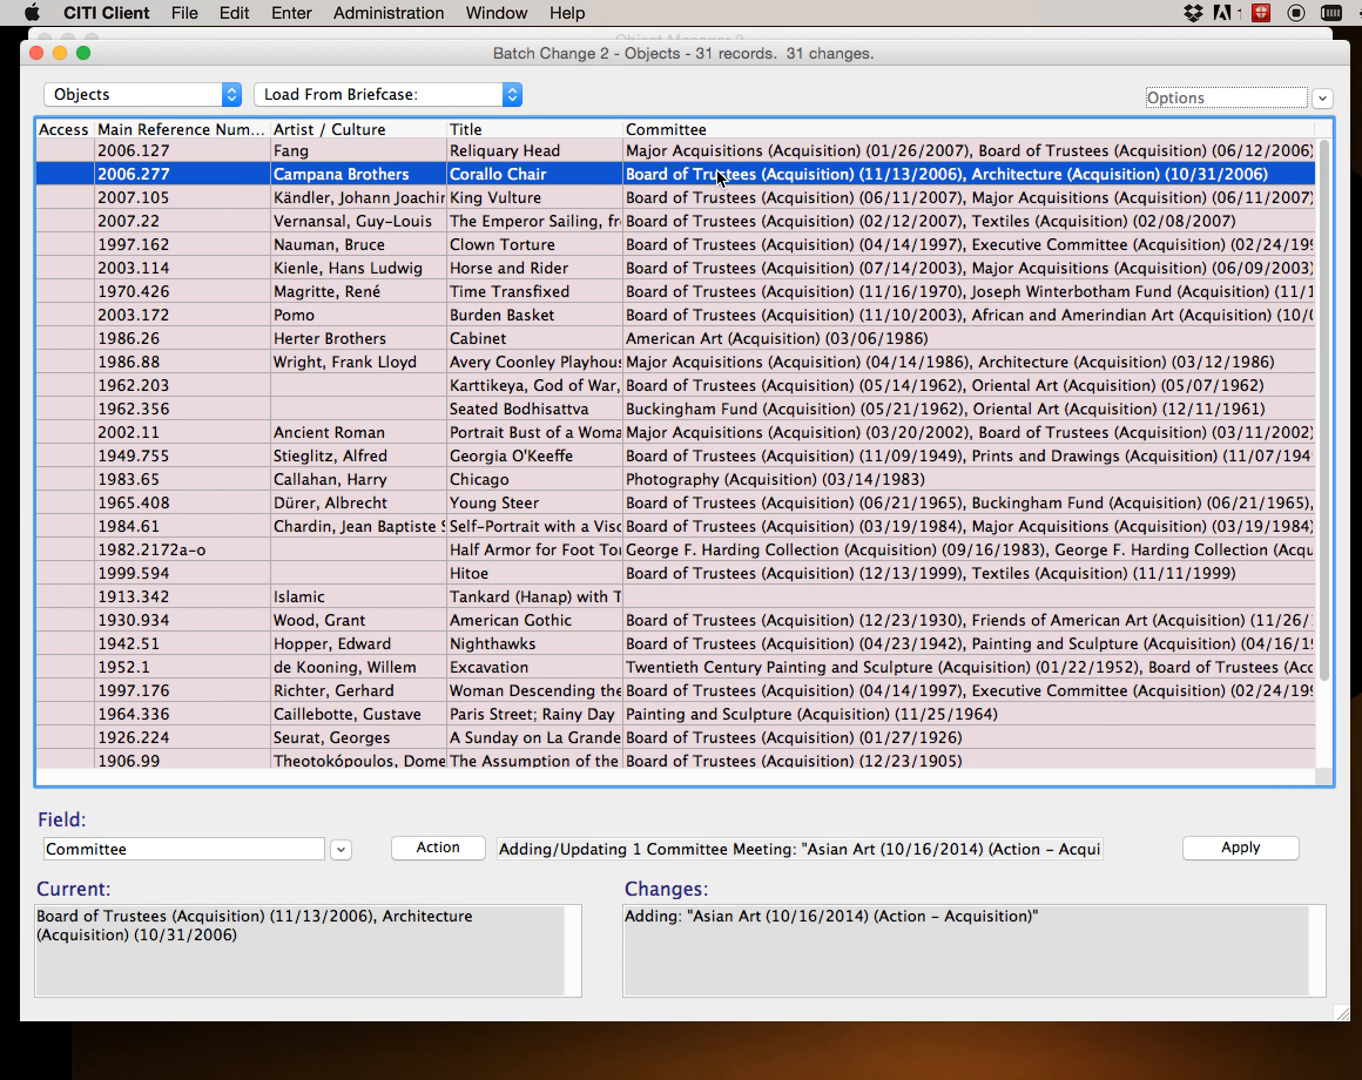
pyautogui.keyDown('shift'); pyautogui.click(710, 313); pyautogui.keyUp('shift')
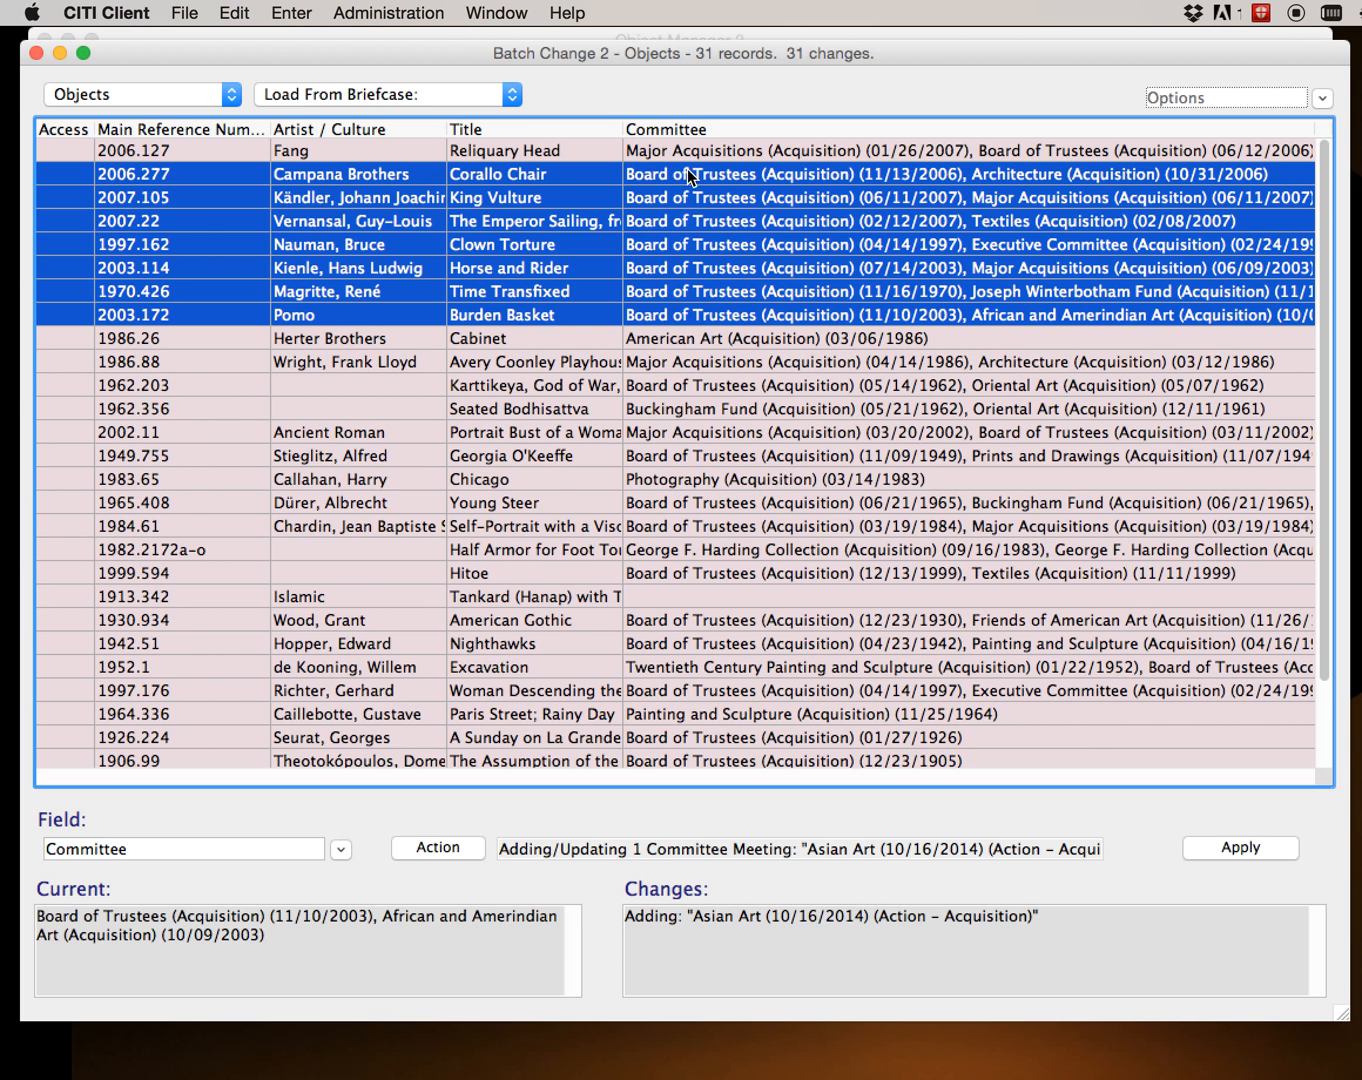
pyautogui.click(666, 173)
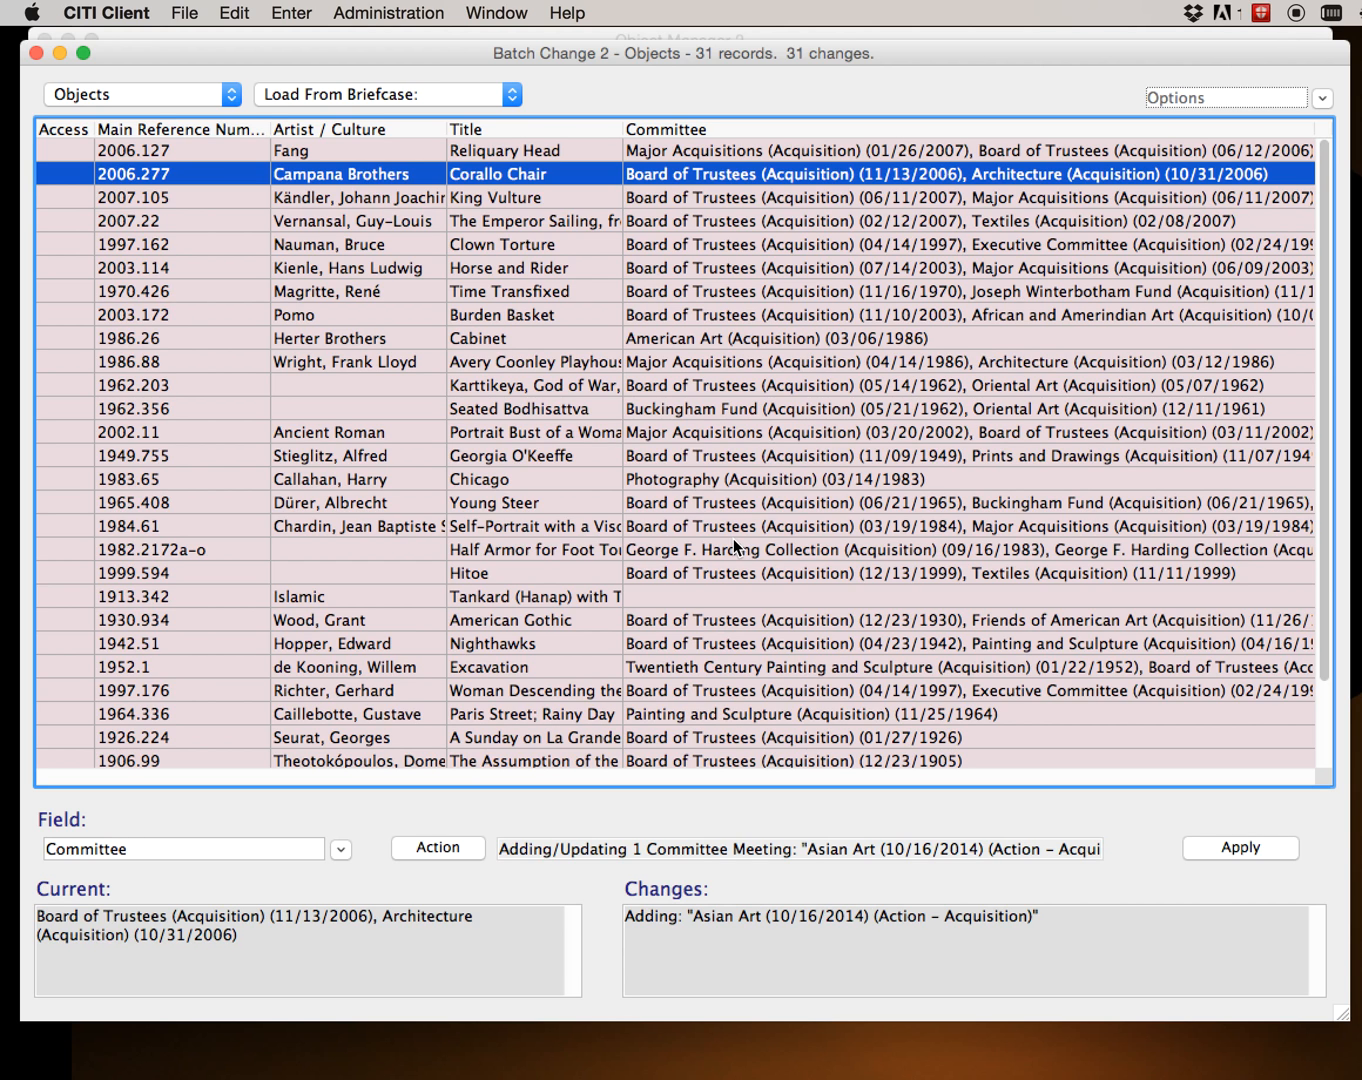
# Change the batch change field to Dates (All).
pyautogui.click(98, 850)
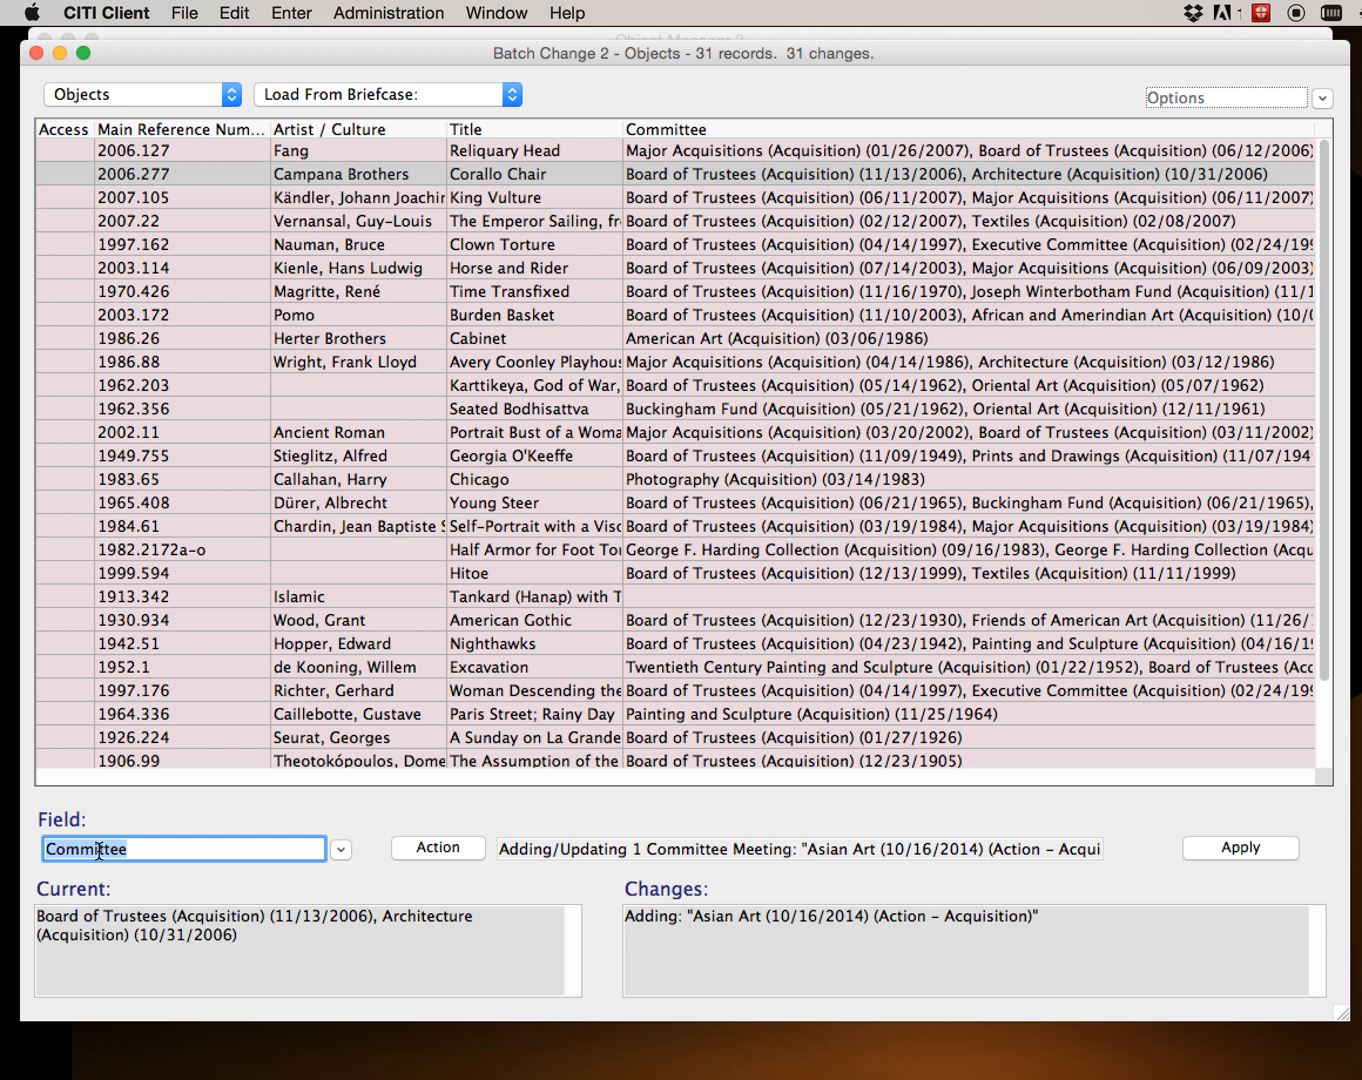
pyautogui.write('Dates (All')
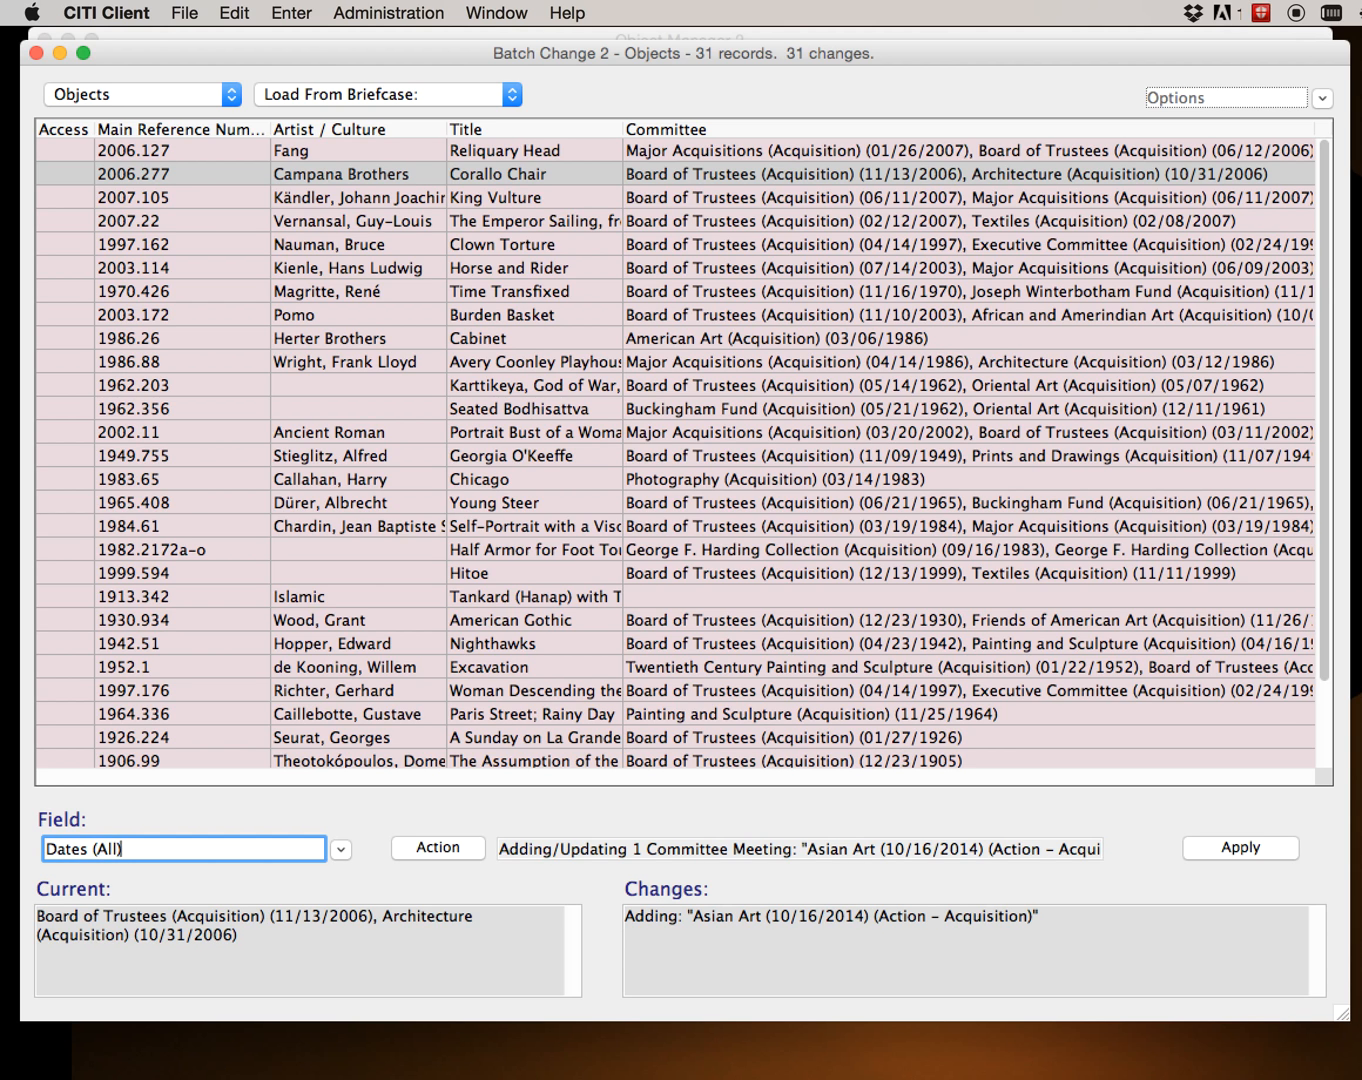
pyautogui.press('Tab')
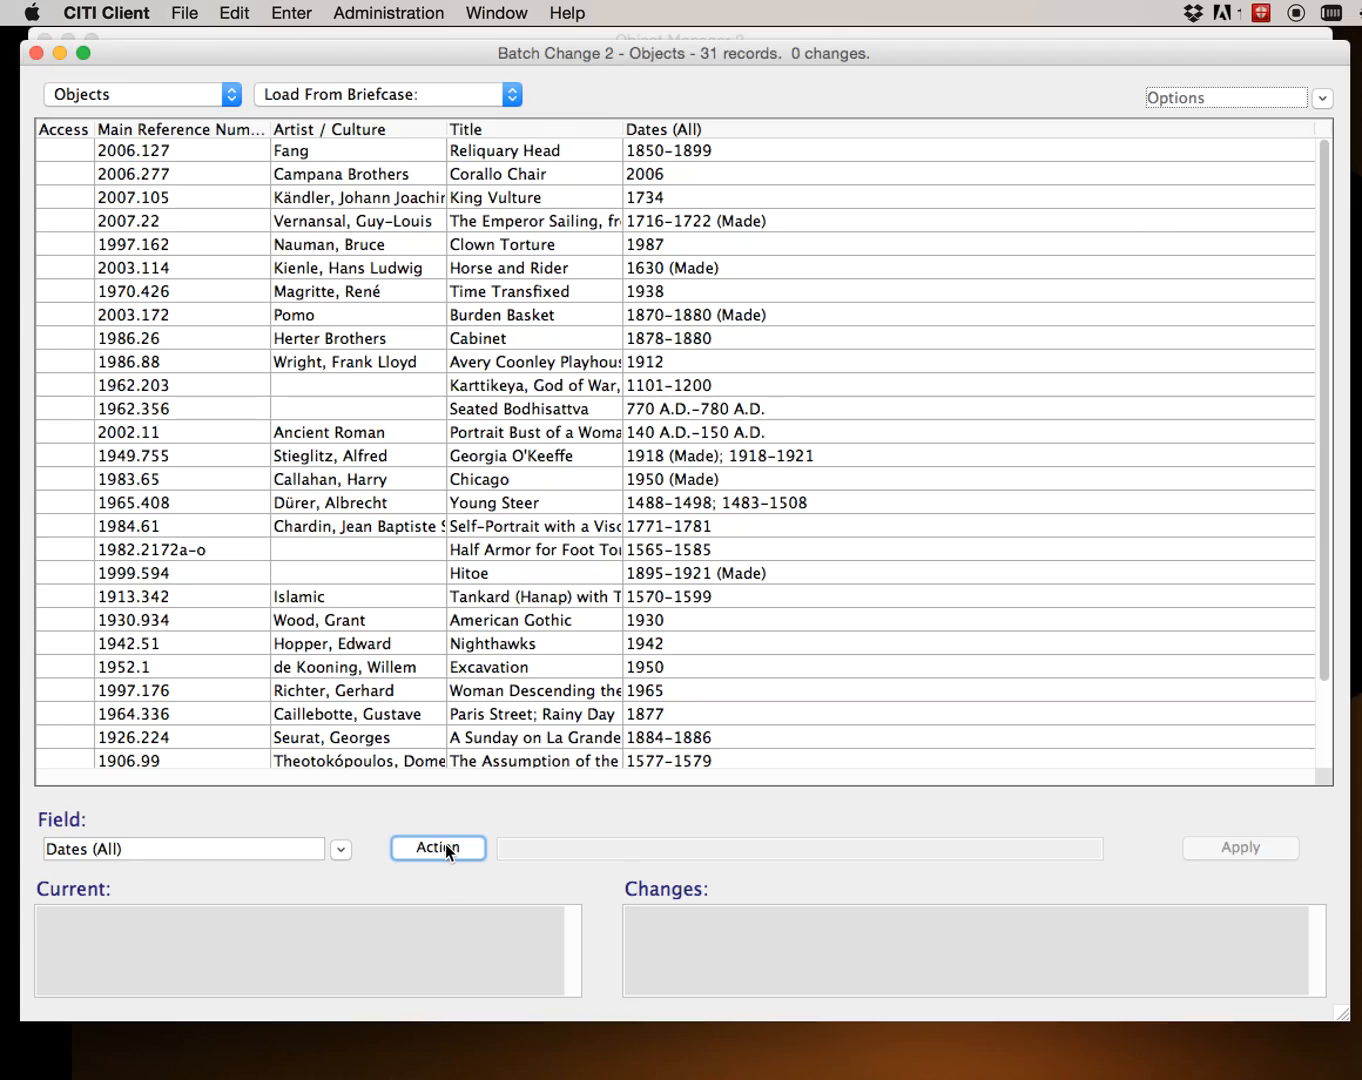
# Examine the Dates (All) values and the available Qualifier options, leaving the action settings without a change.
pyautogui.click(440, 847)
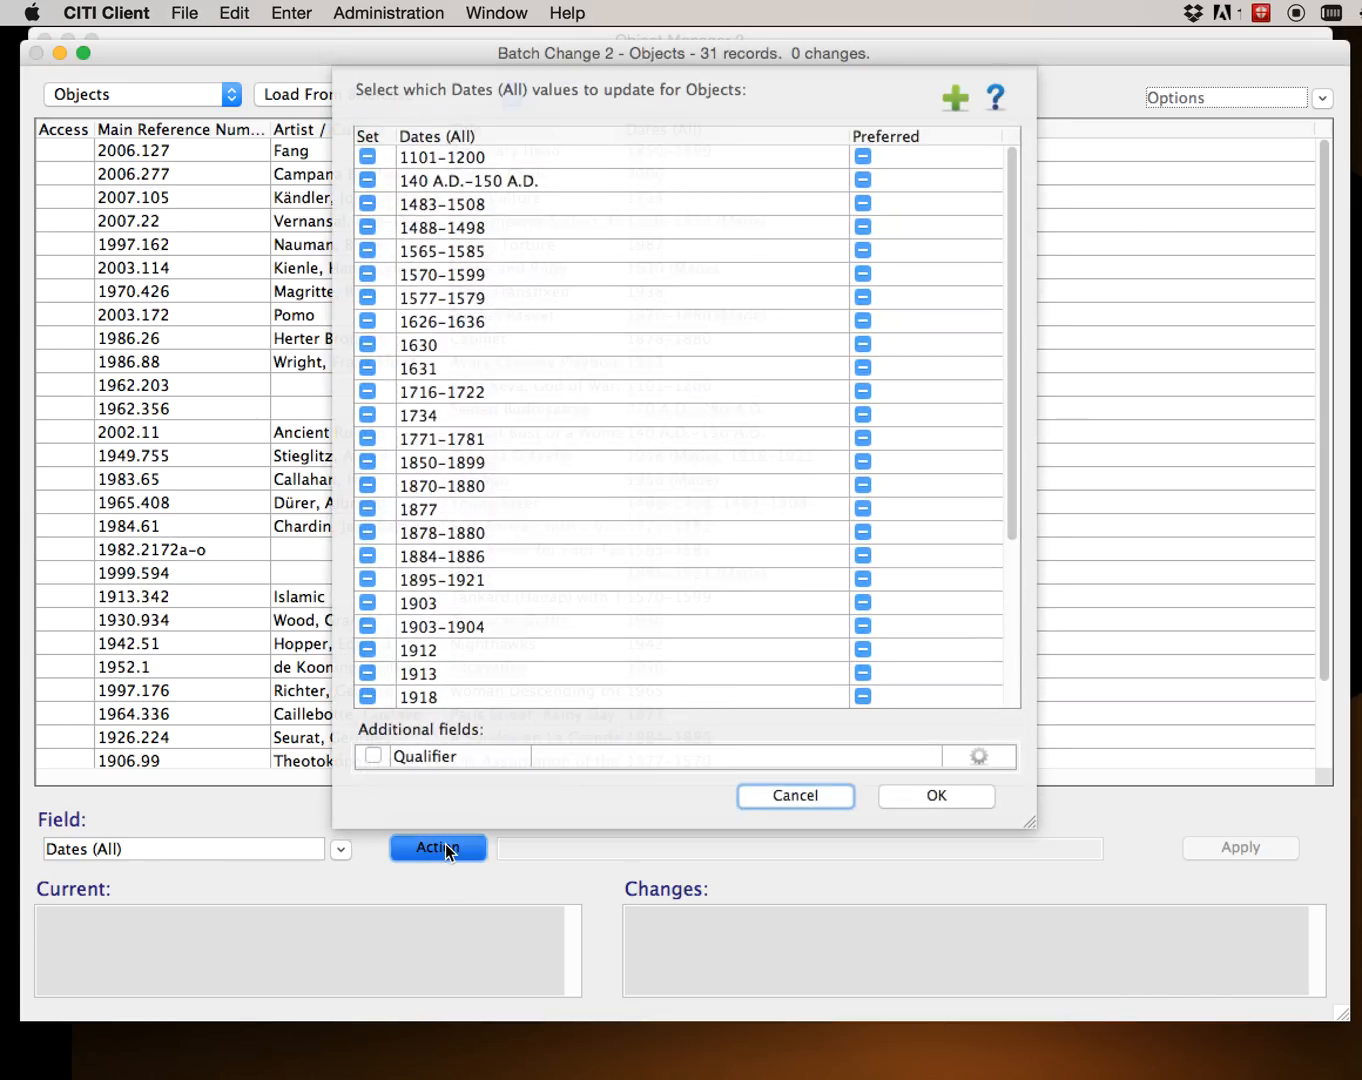
pyautogui.scroll(-5, 578, 326)
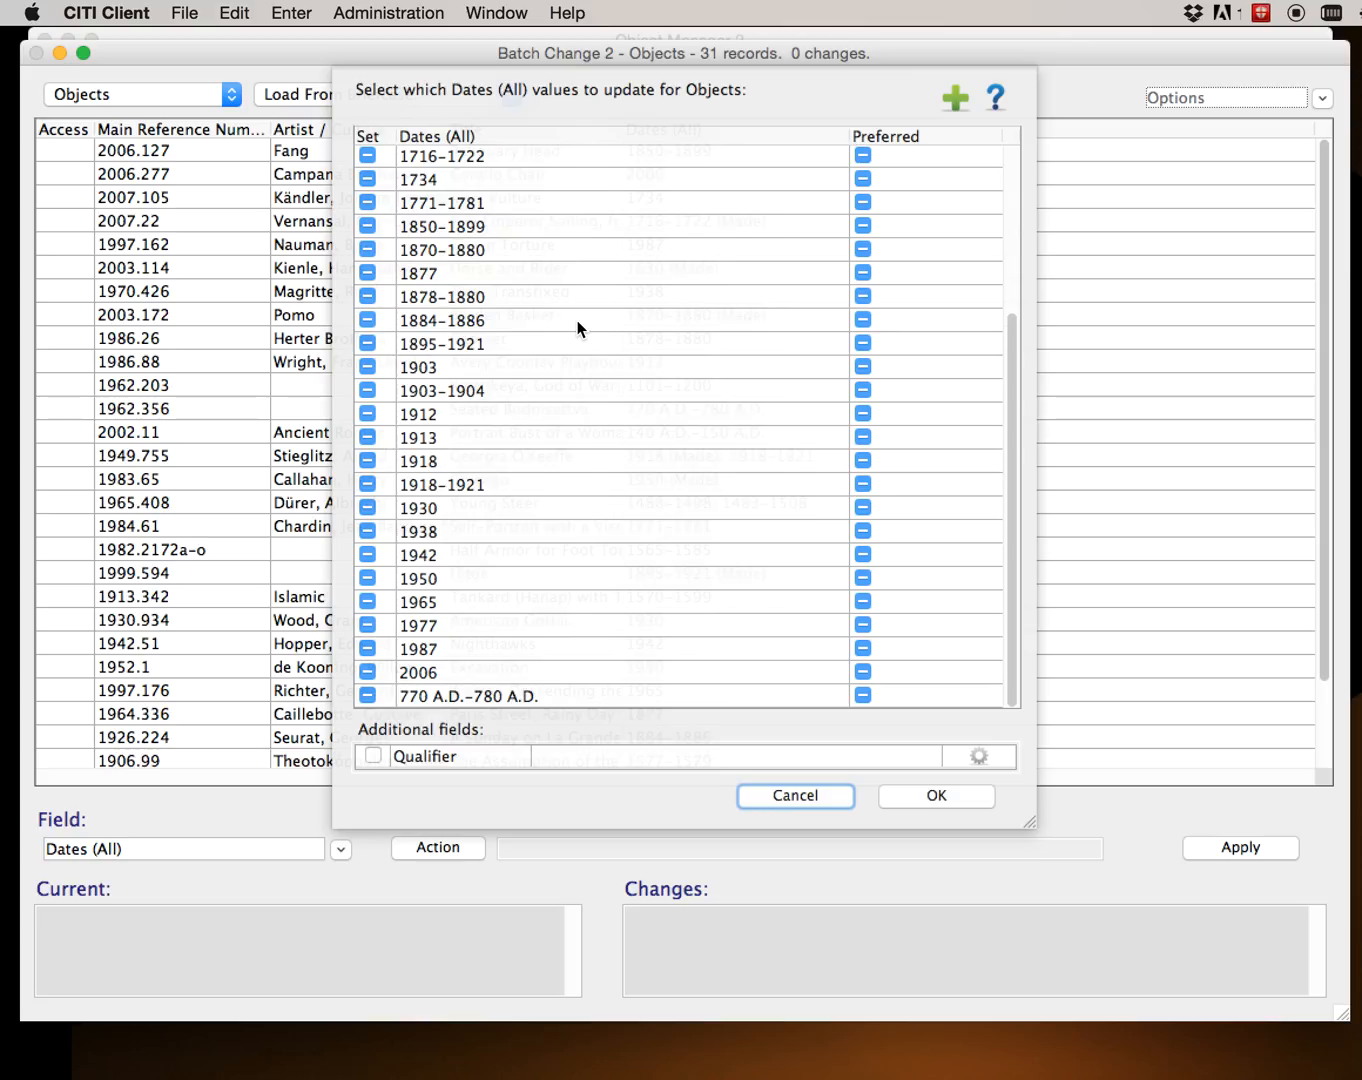
pyautogui.scroll(5, 578, 327)
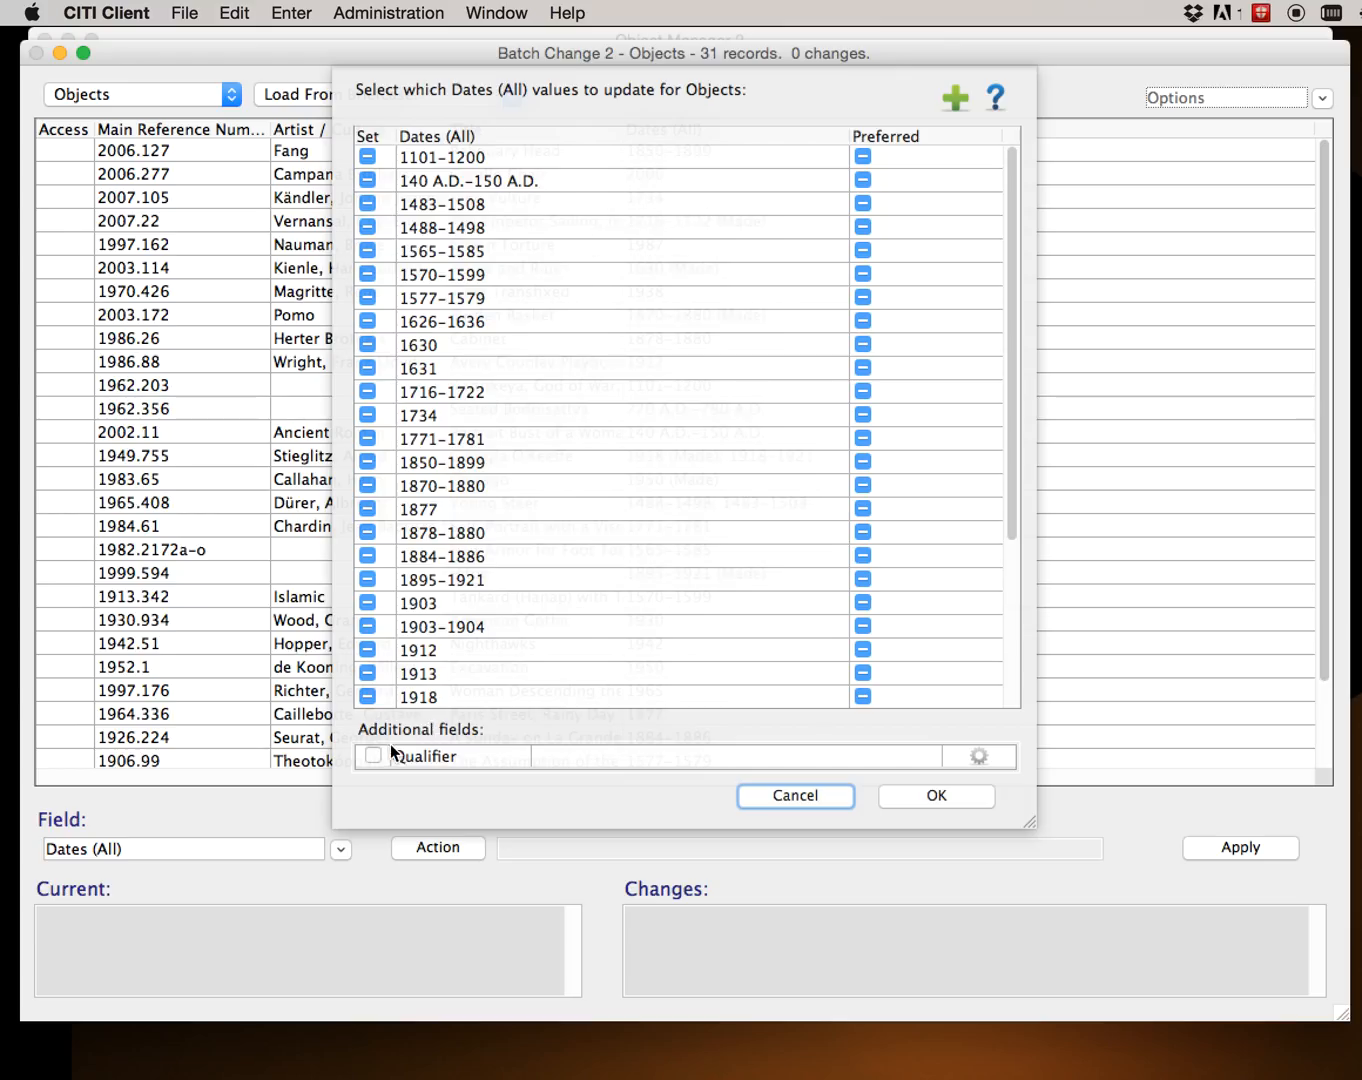
pyautogui.click(980, 758)
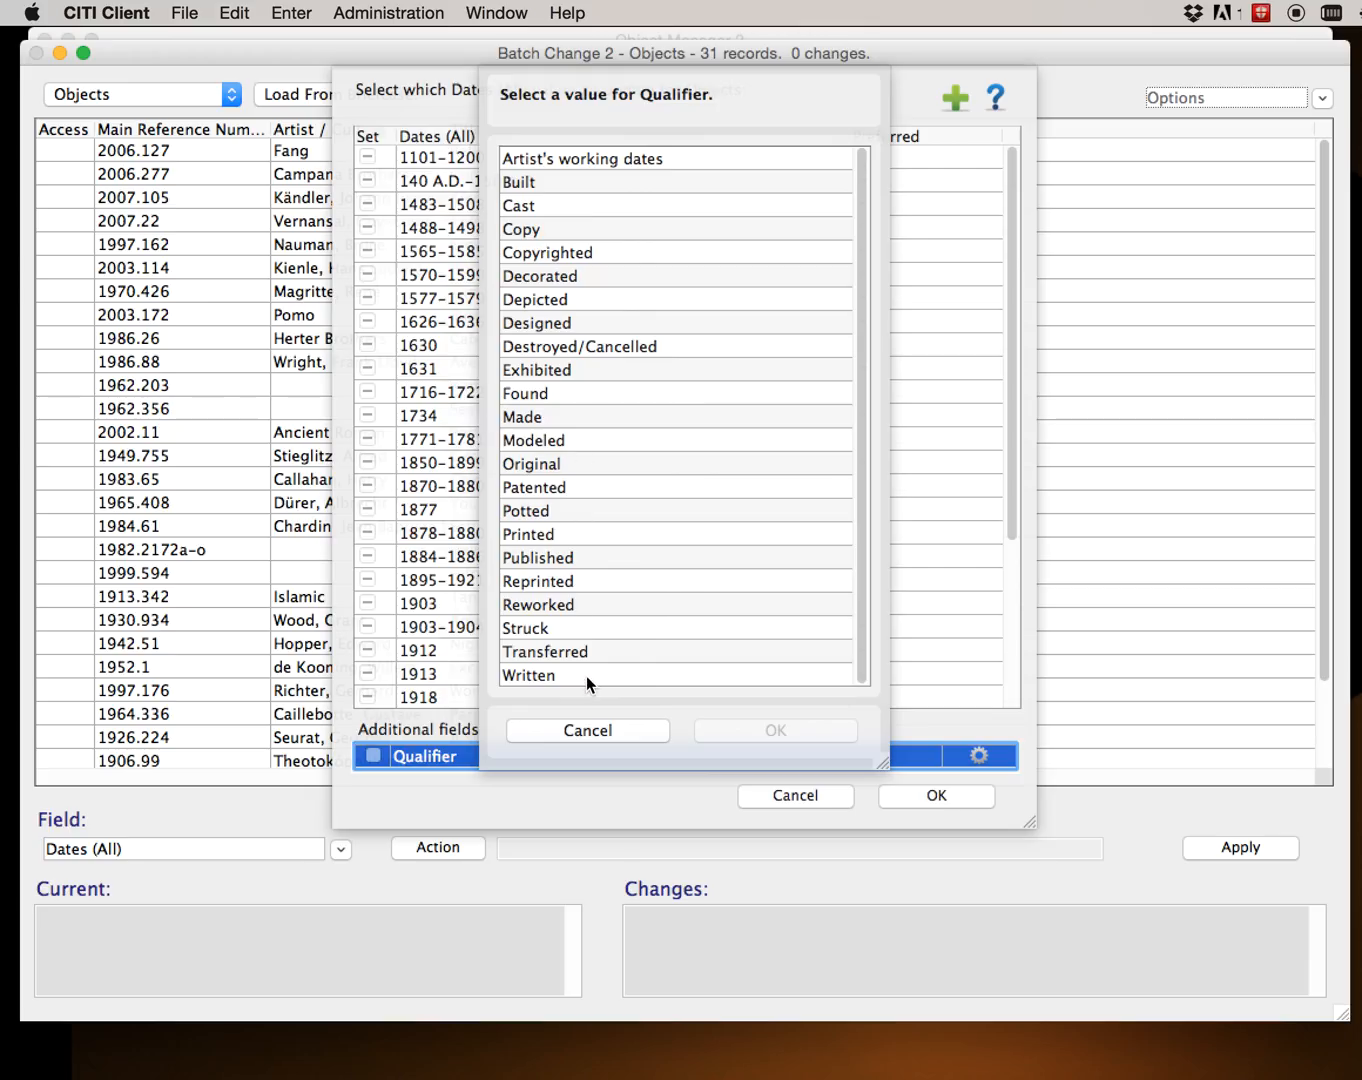
pyautogui.click(596, 730)
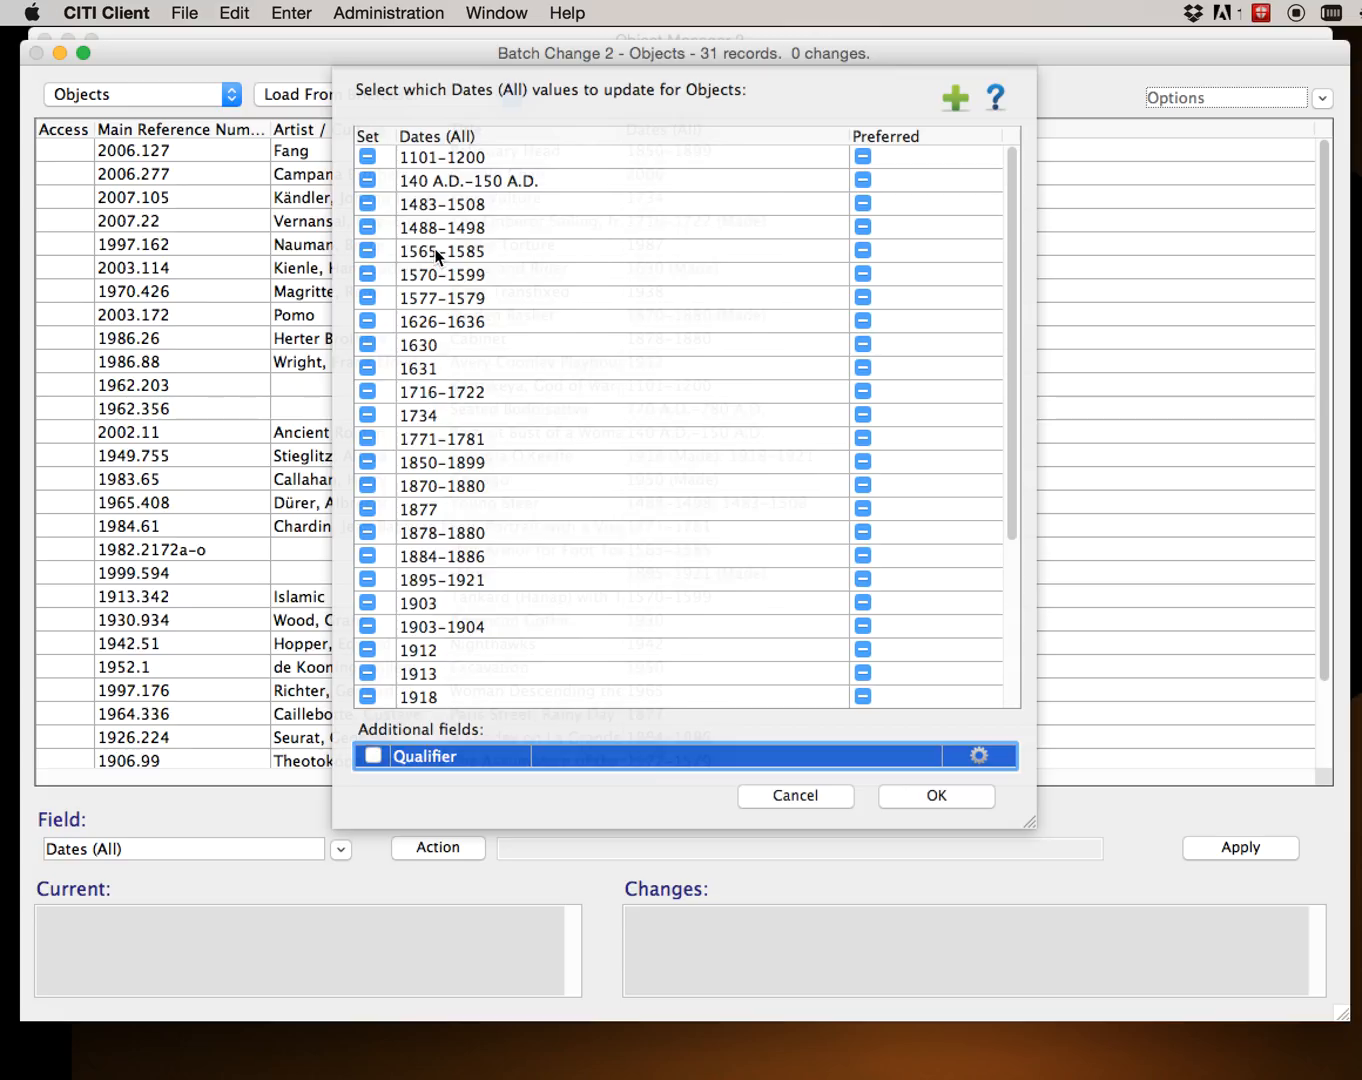
pyautogui.scroll(-4, 436, 300)
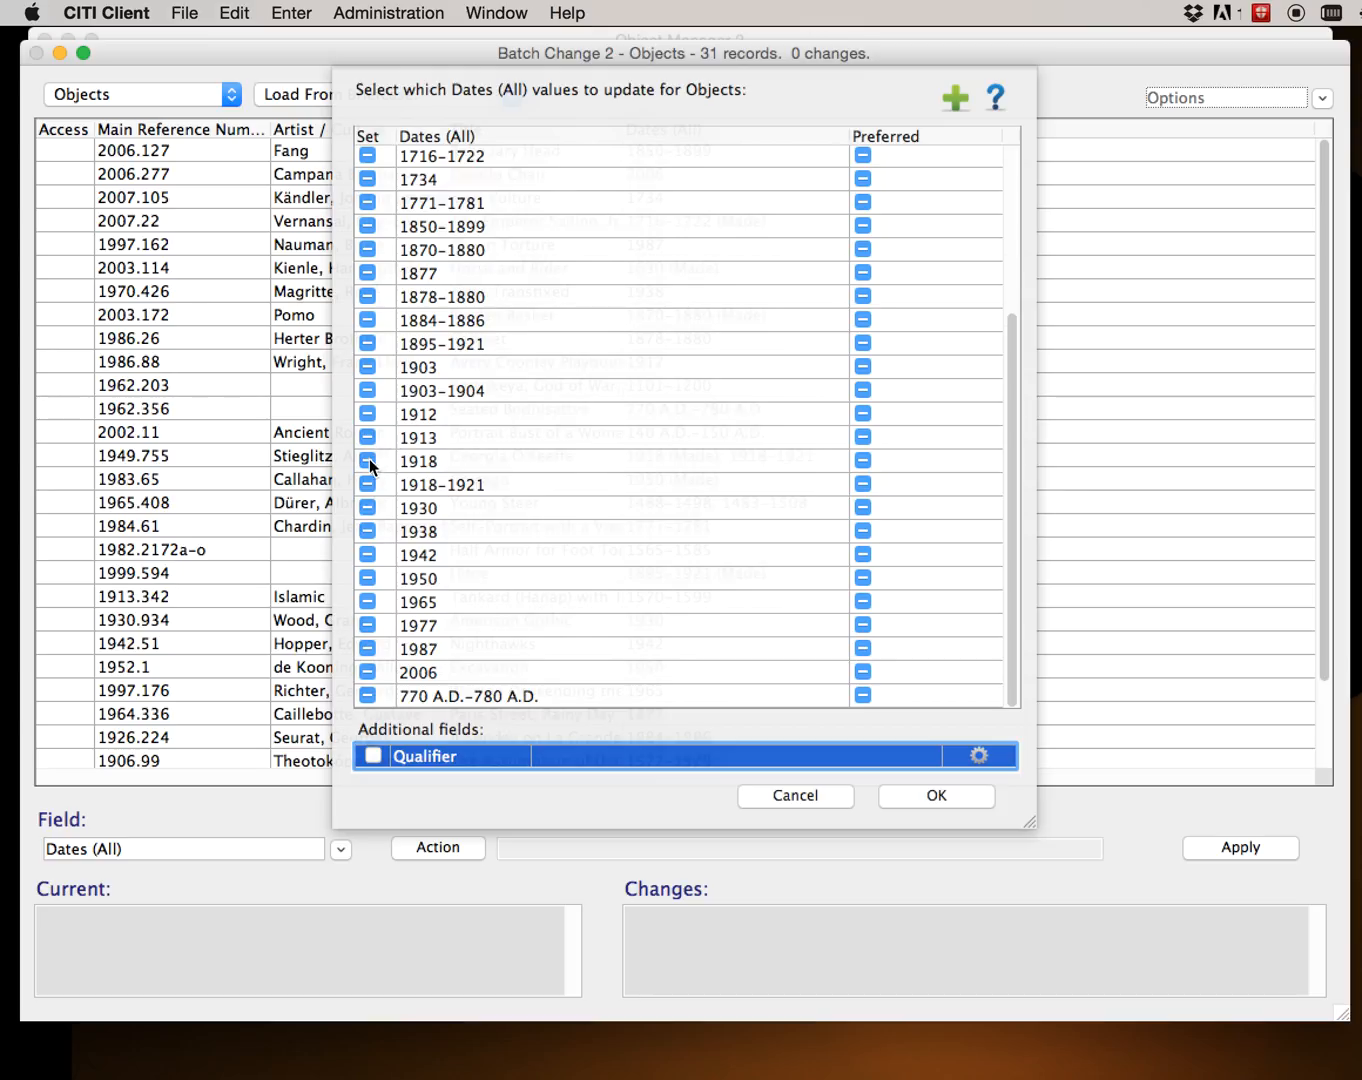
pyautogui.click(420, 462)
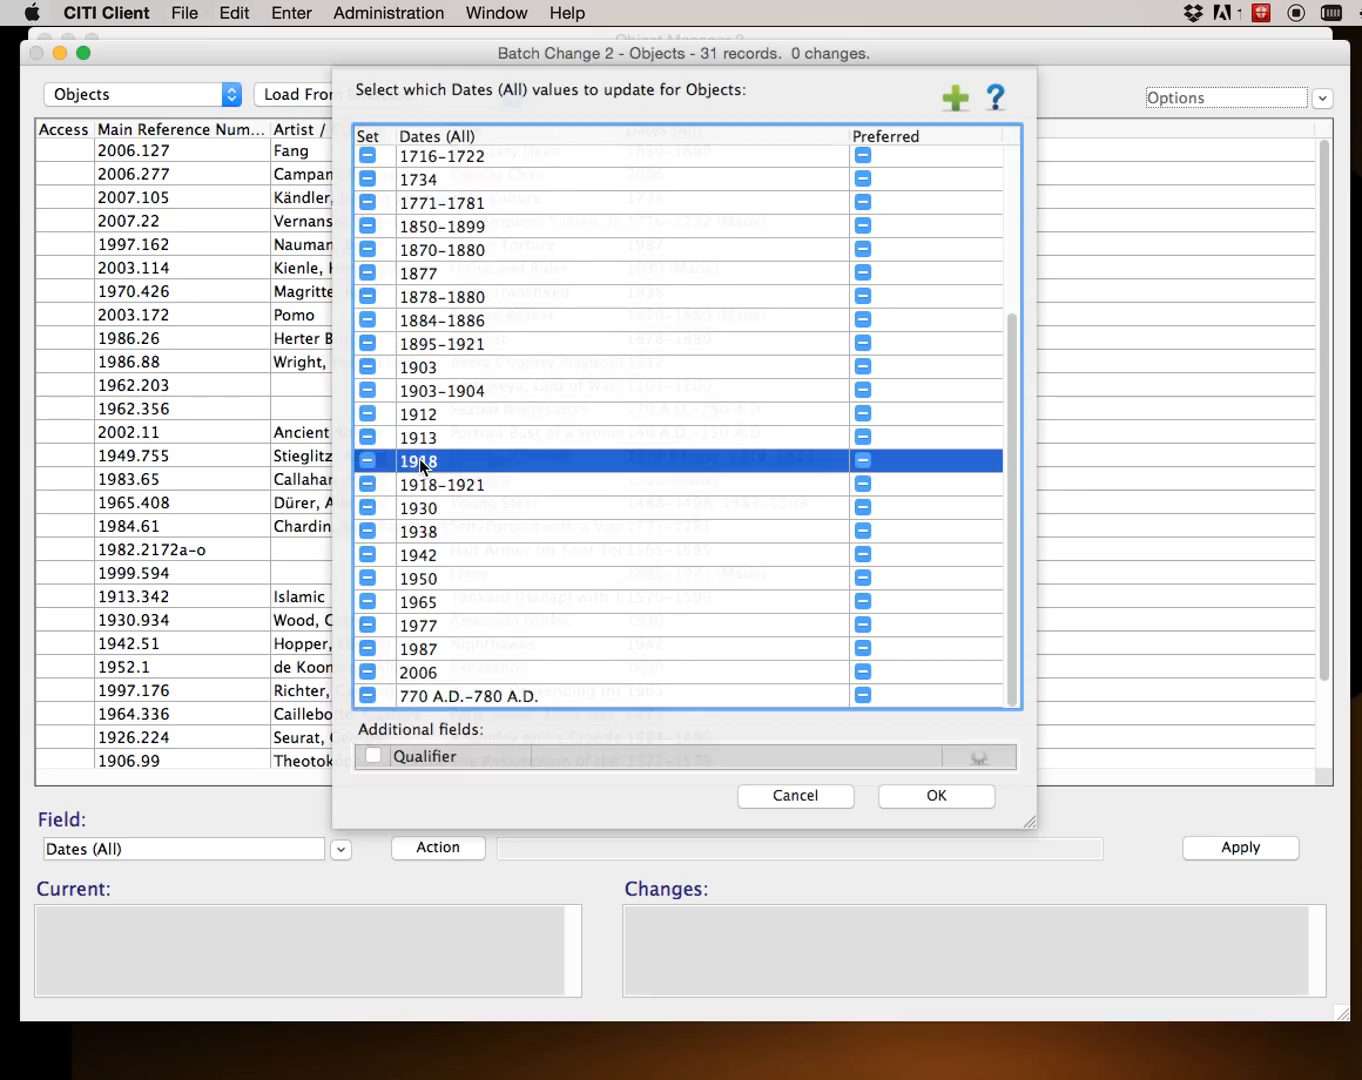
pyautogui.click(780, 795)
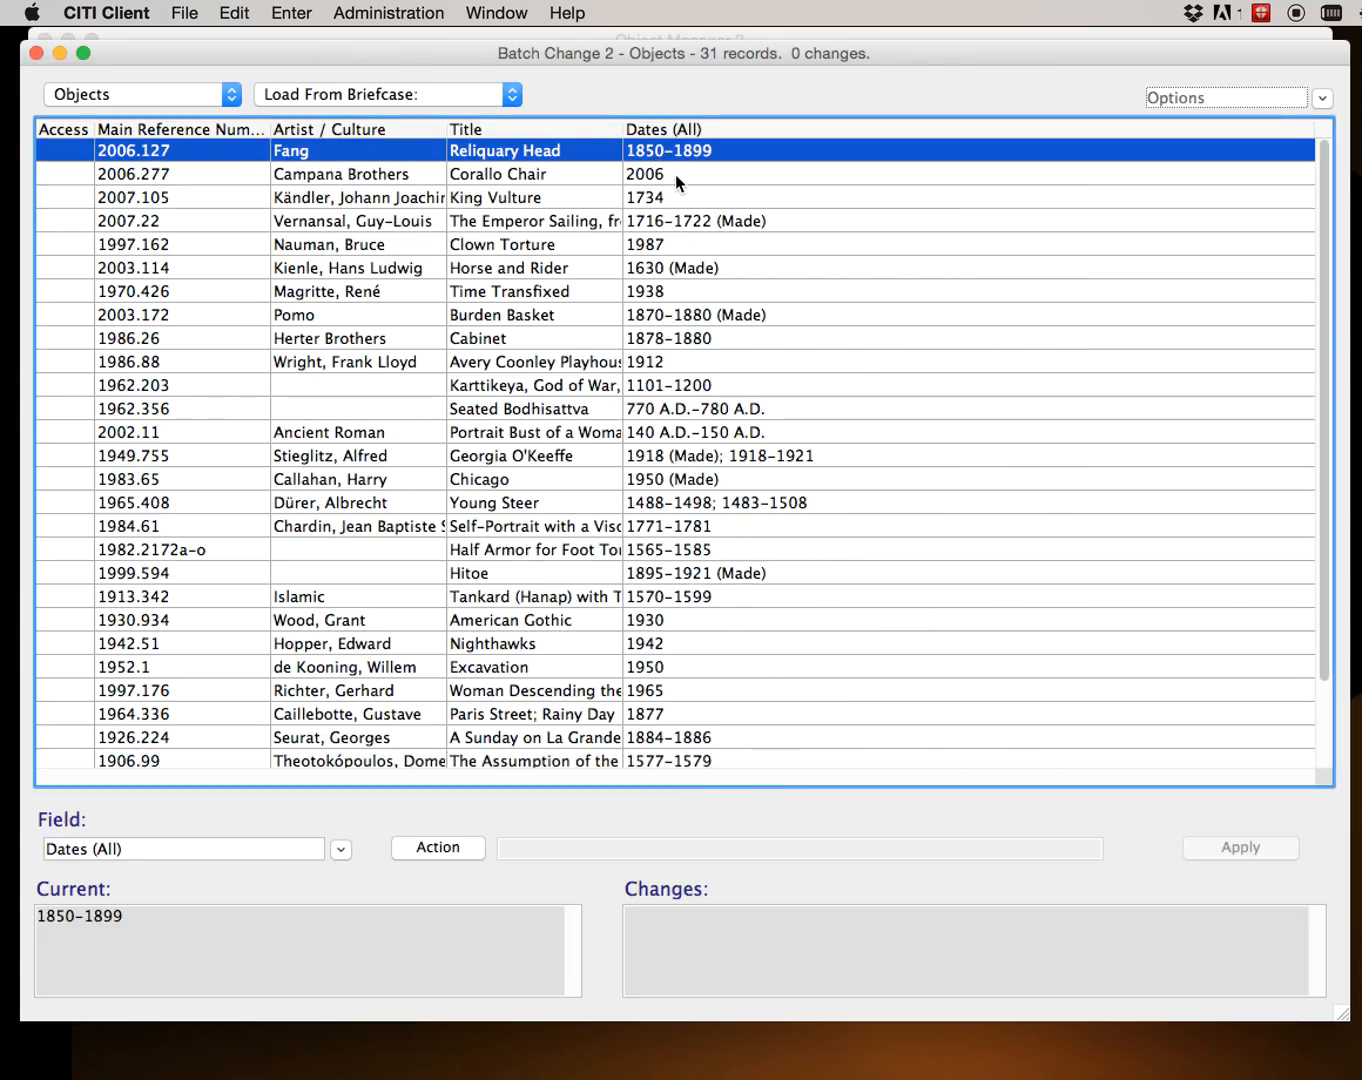
# Set up the Dates (All) action to remove the date 2006 and check the Georgia O'Keeffe record.
pyautogui.click(675, 175)
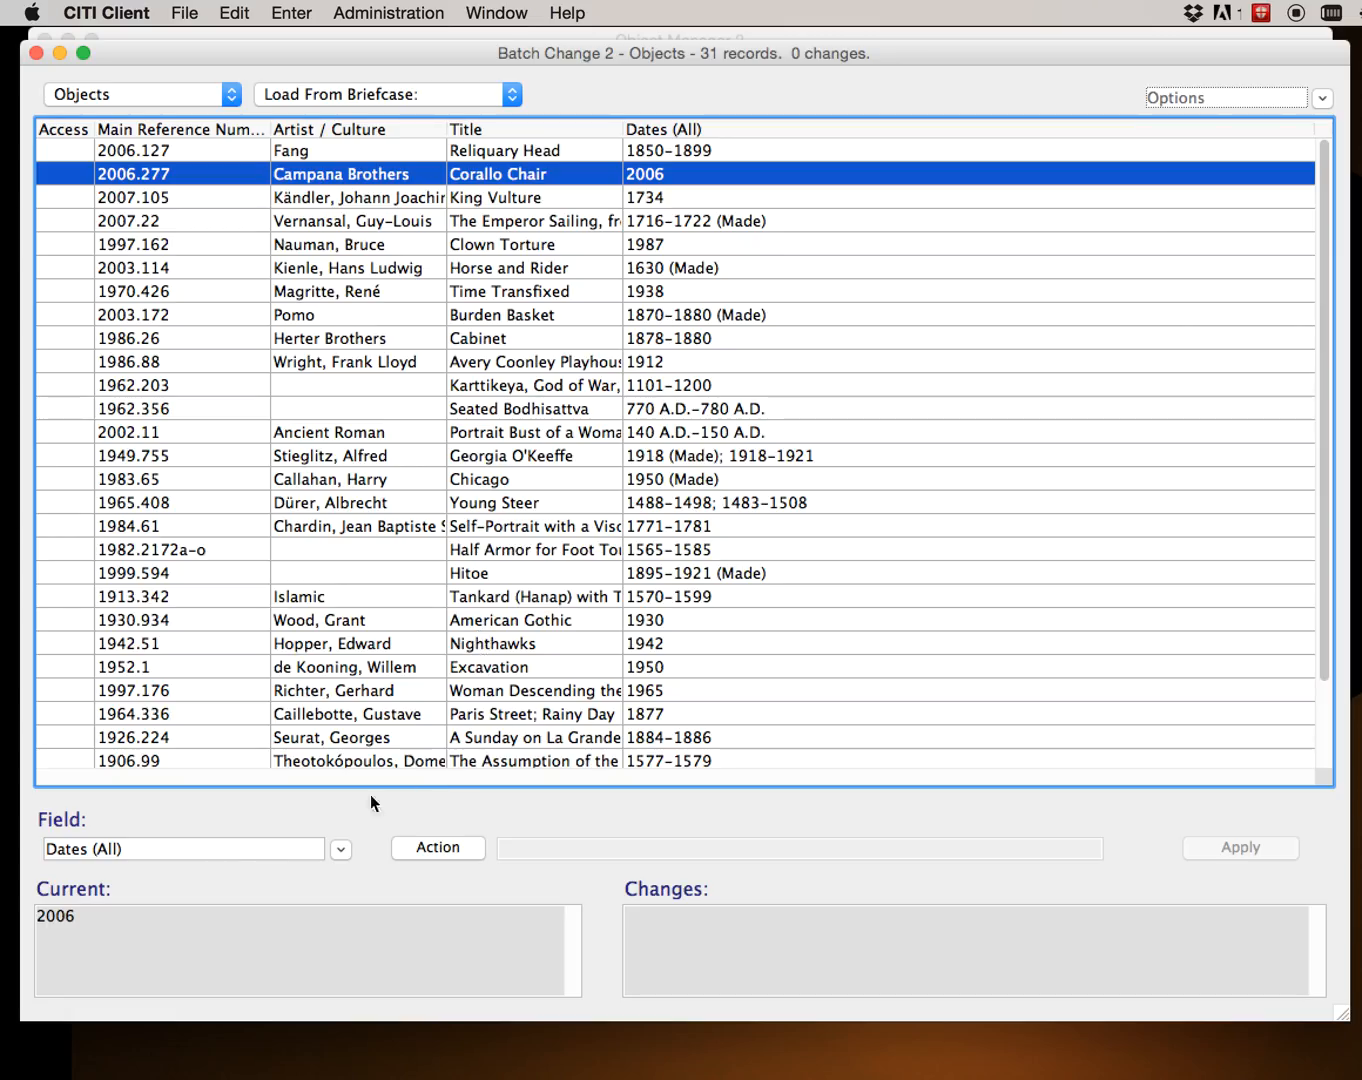
pyautogui.click(425, 846)
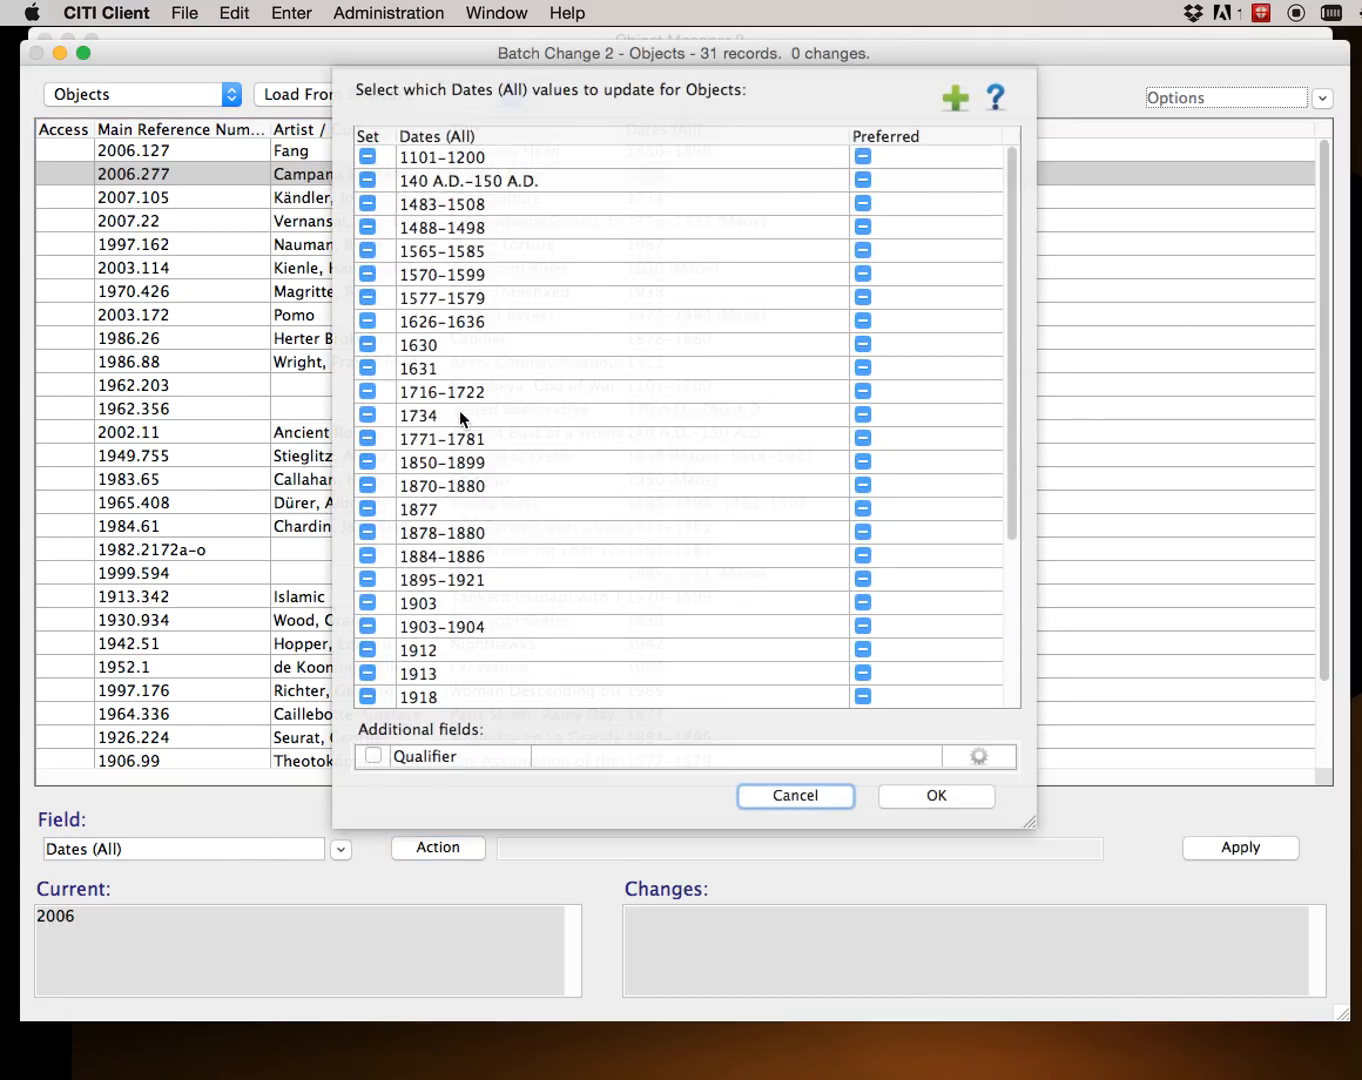
pyautogui.scroll(-4, 459, 410)
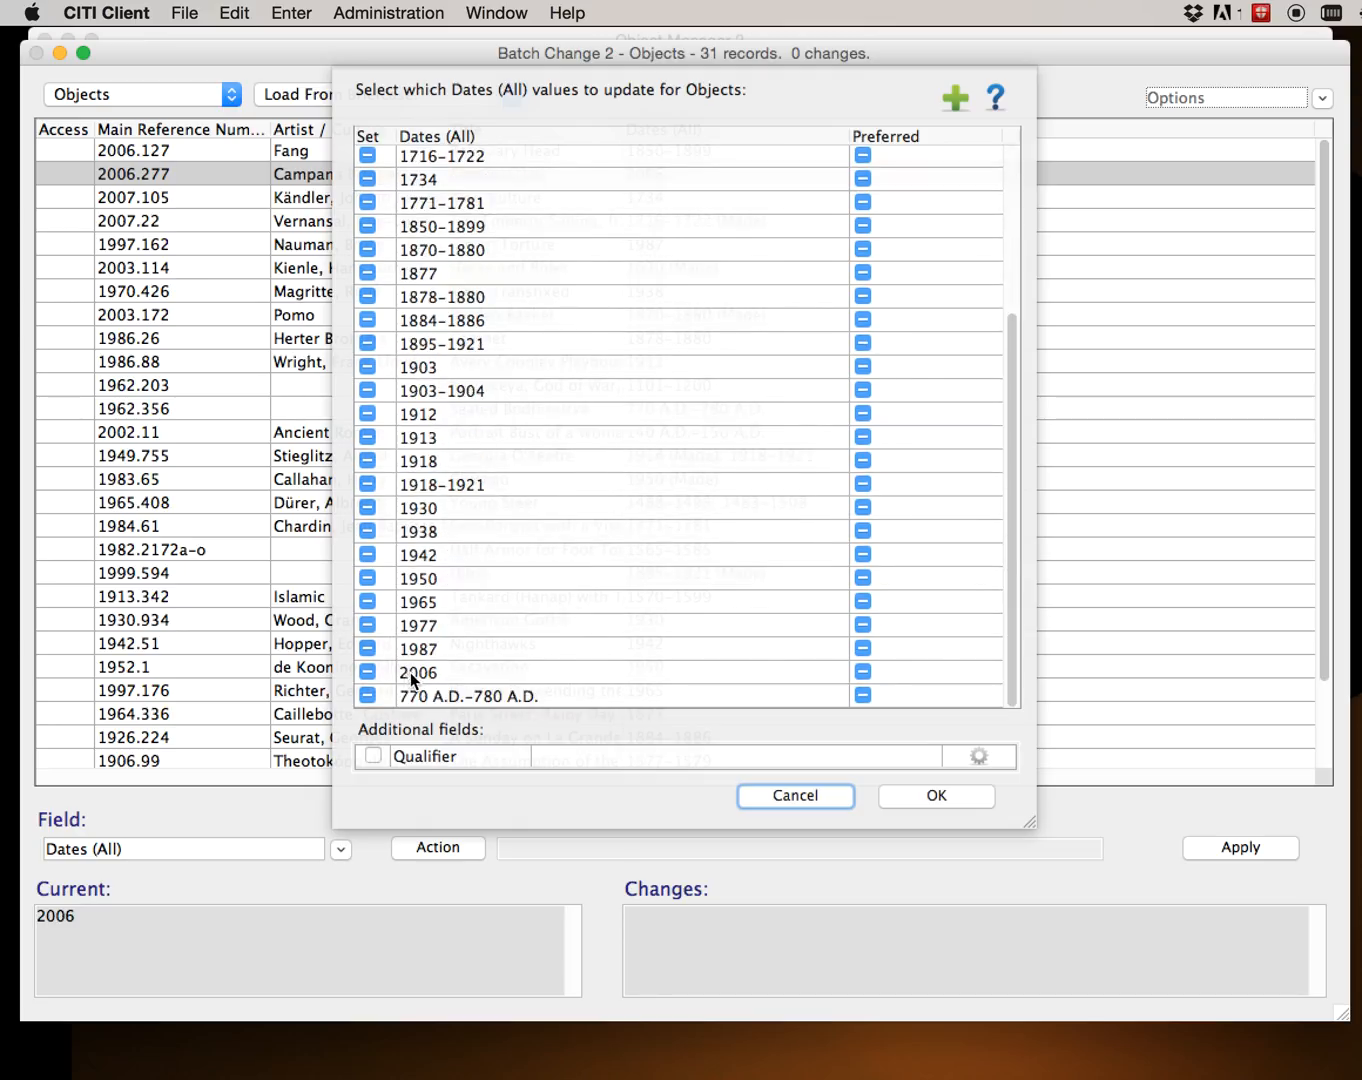
pyautogui.click(368, 672)
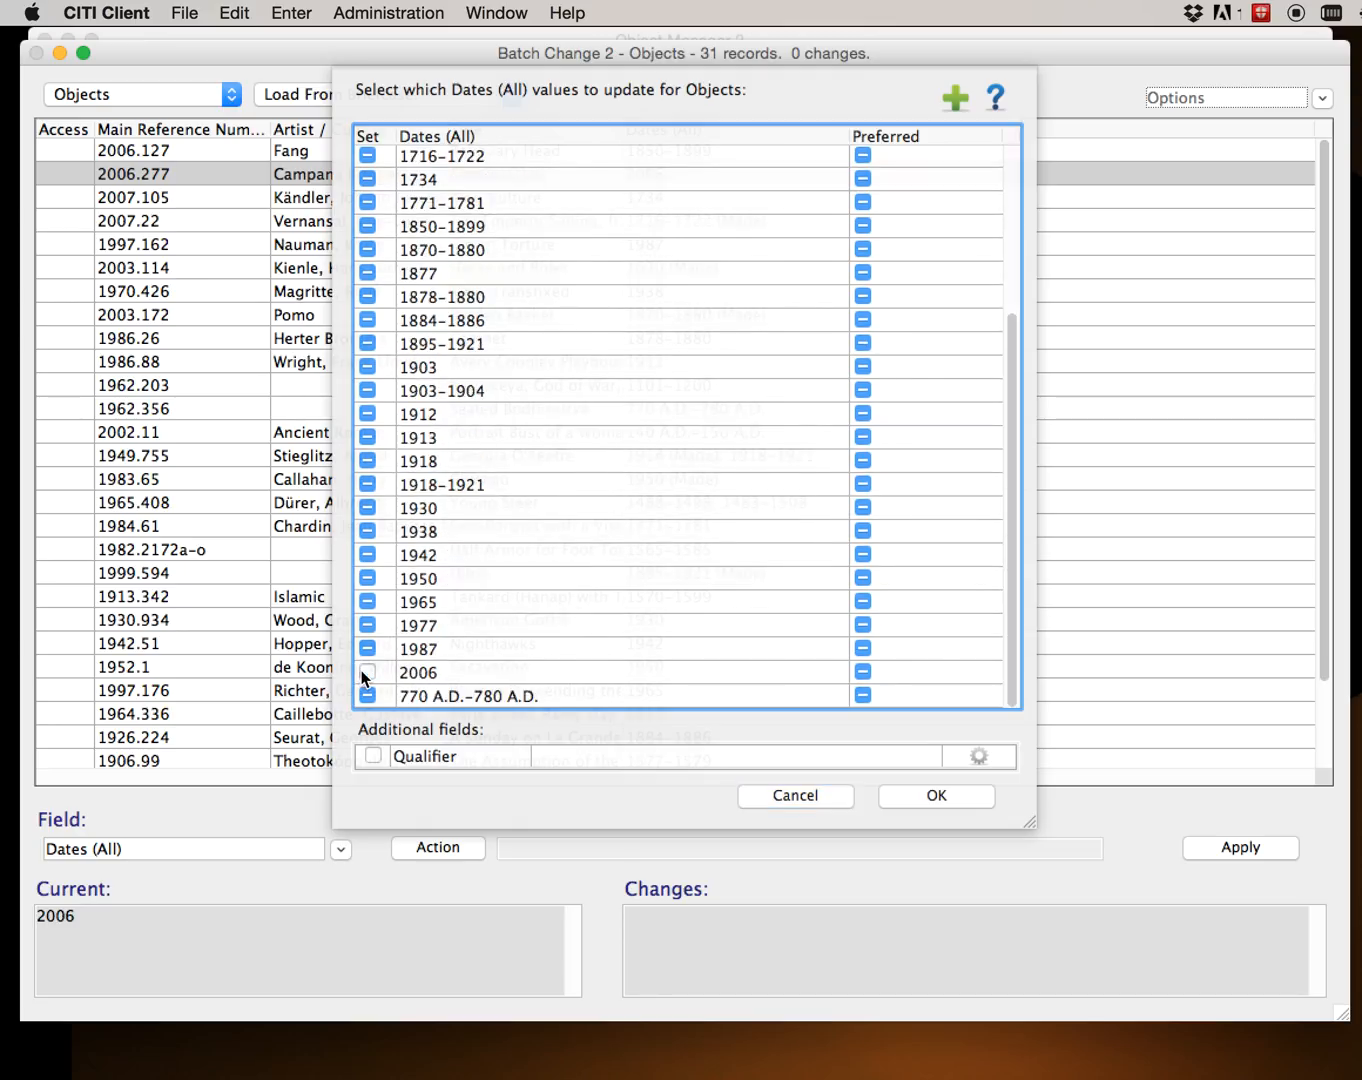
pyautogui.click(939, 803)
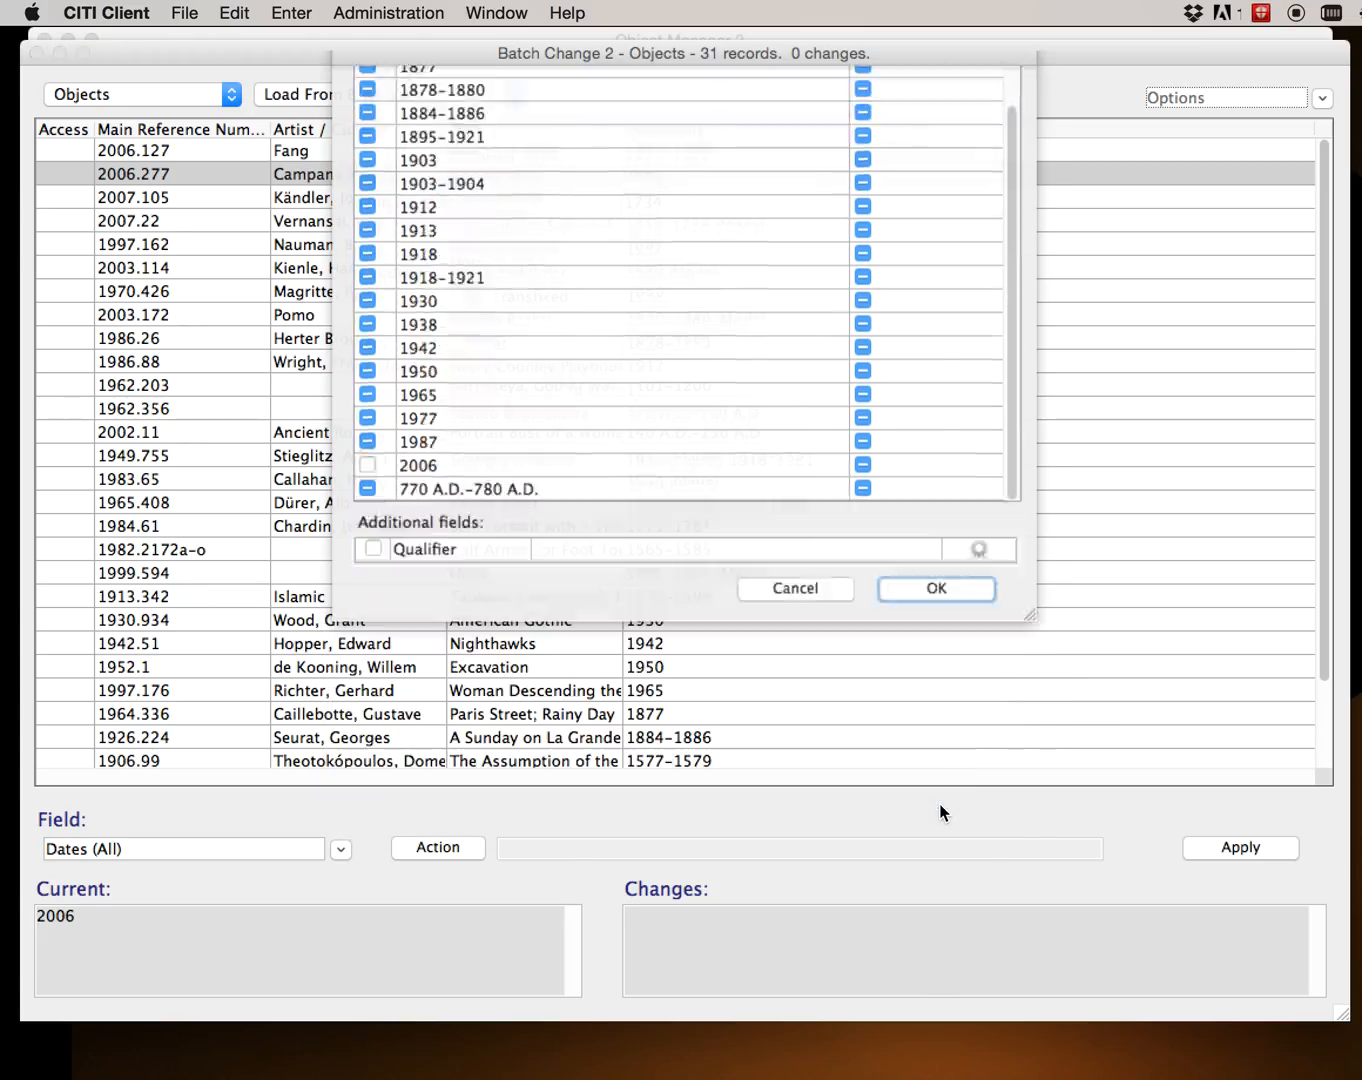
pyautogui.click(753, 457)
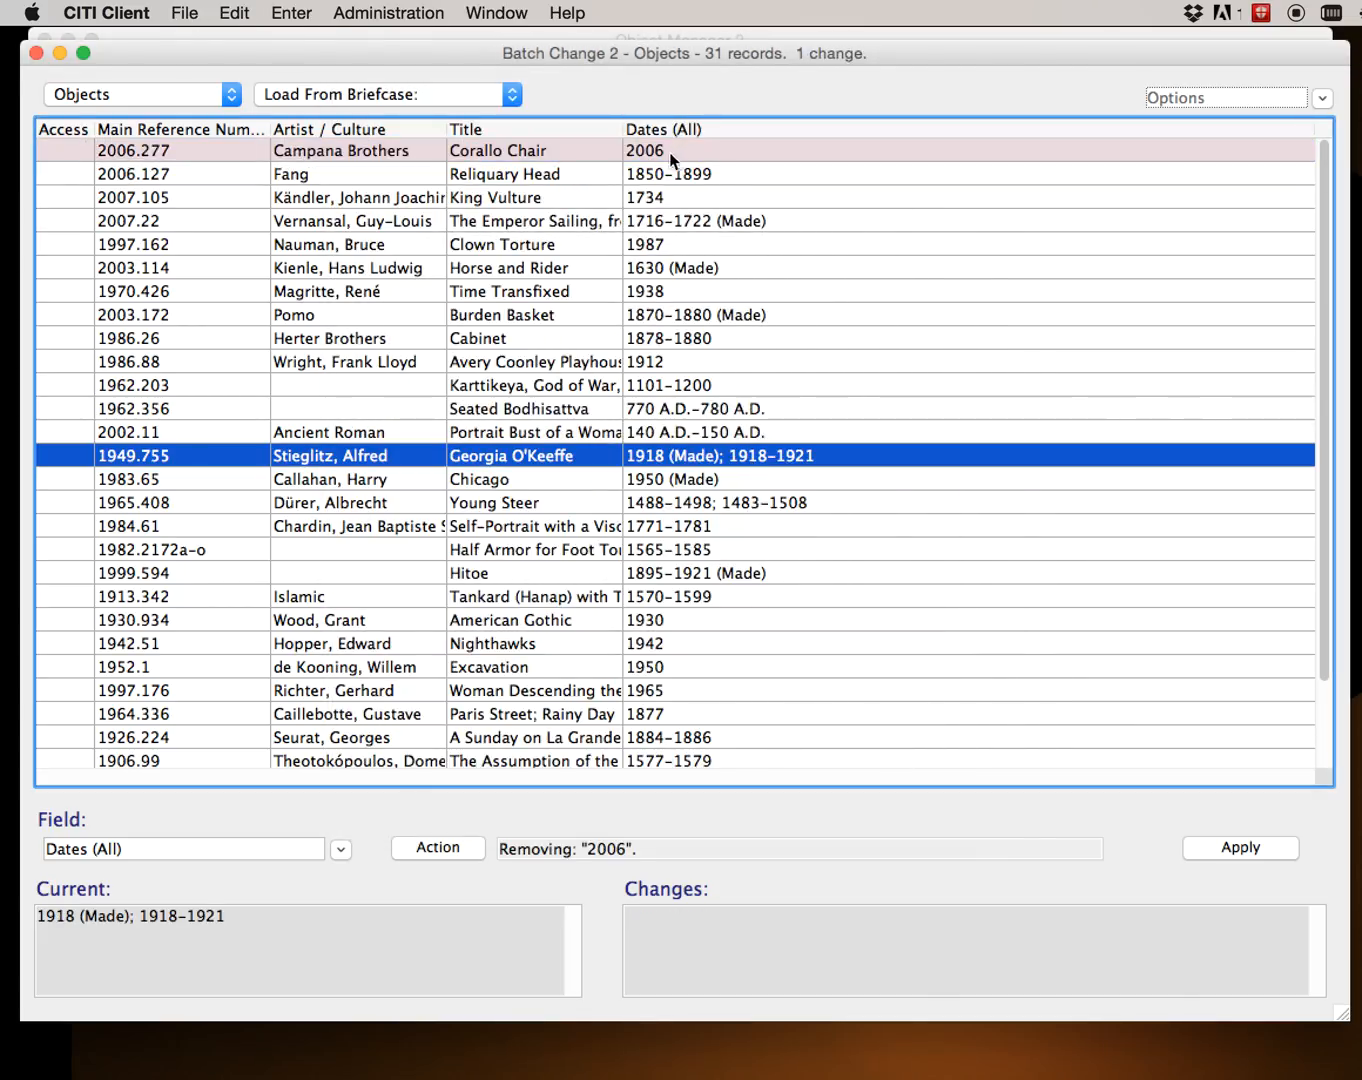
# Change the Dates (All) action to add the date 2006 and review the affected records.
pyautogui.click(406, 848)
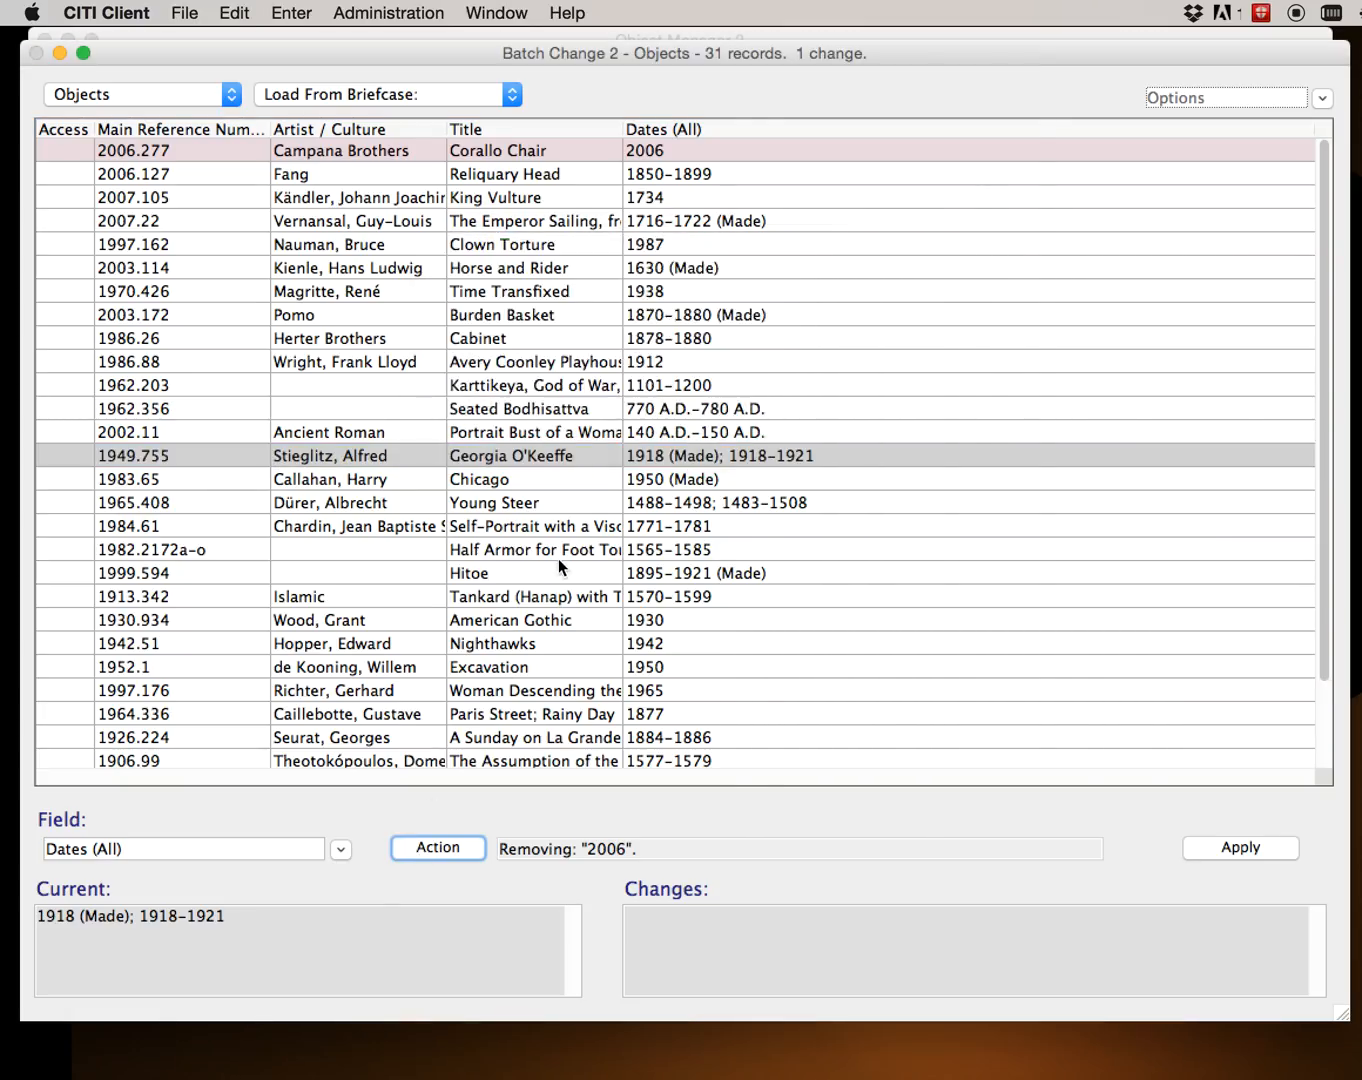
pyautogui.scroll(-5, 398, 624)
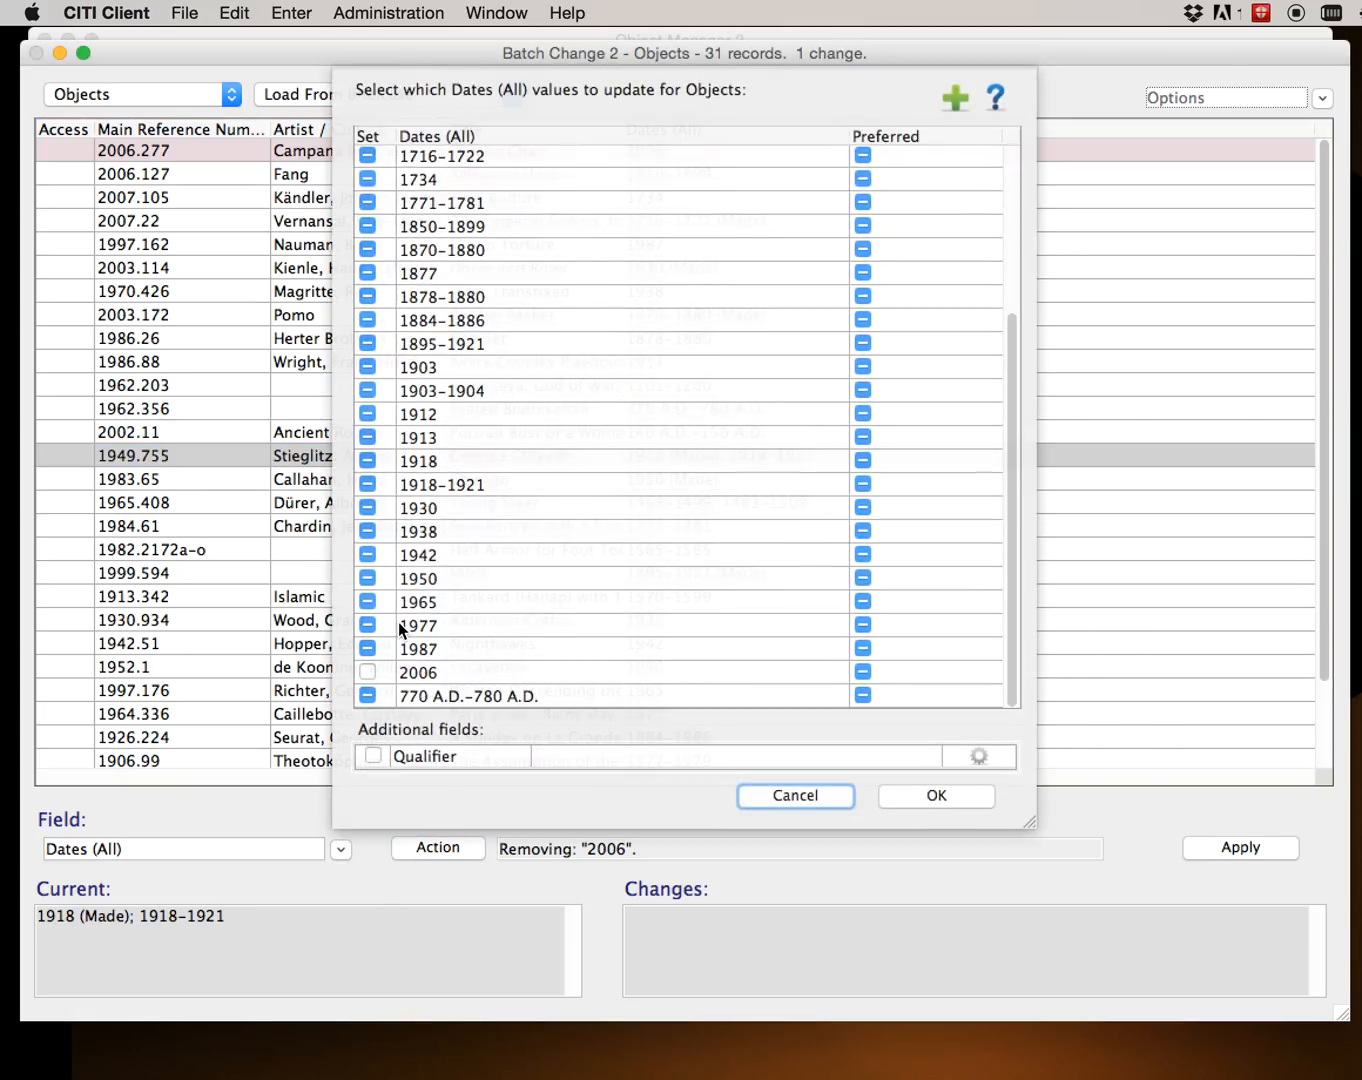
pyautogui.click(366, 672)
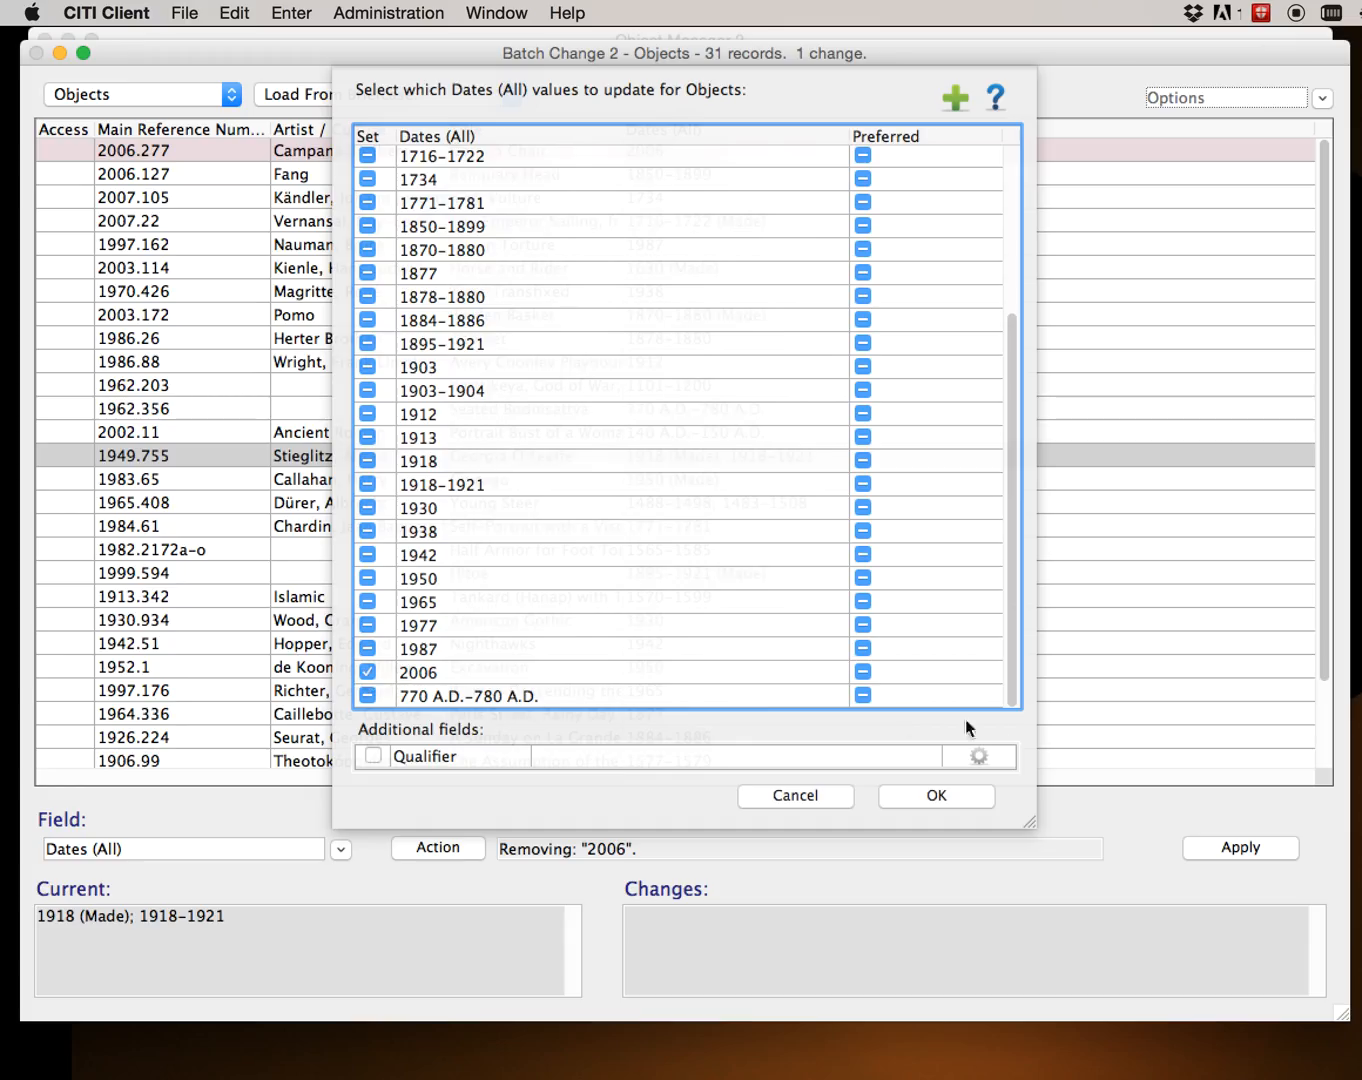
pyautogui.click(932, 790)
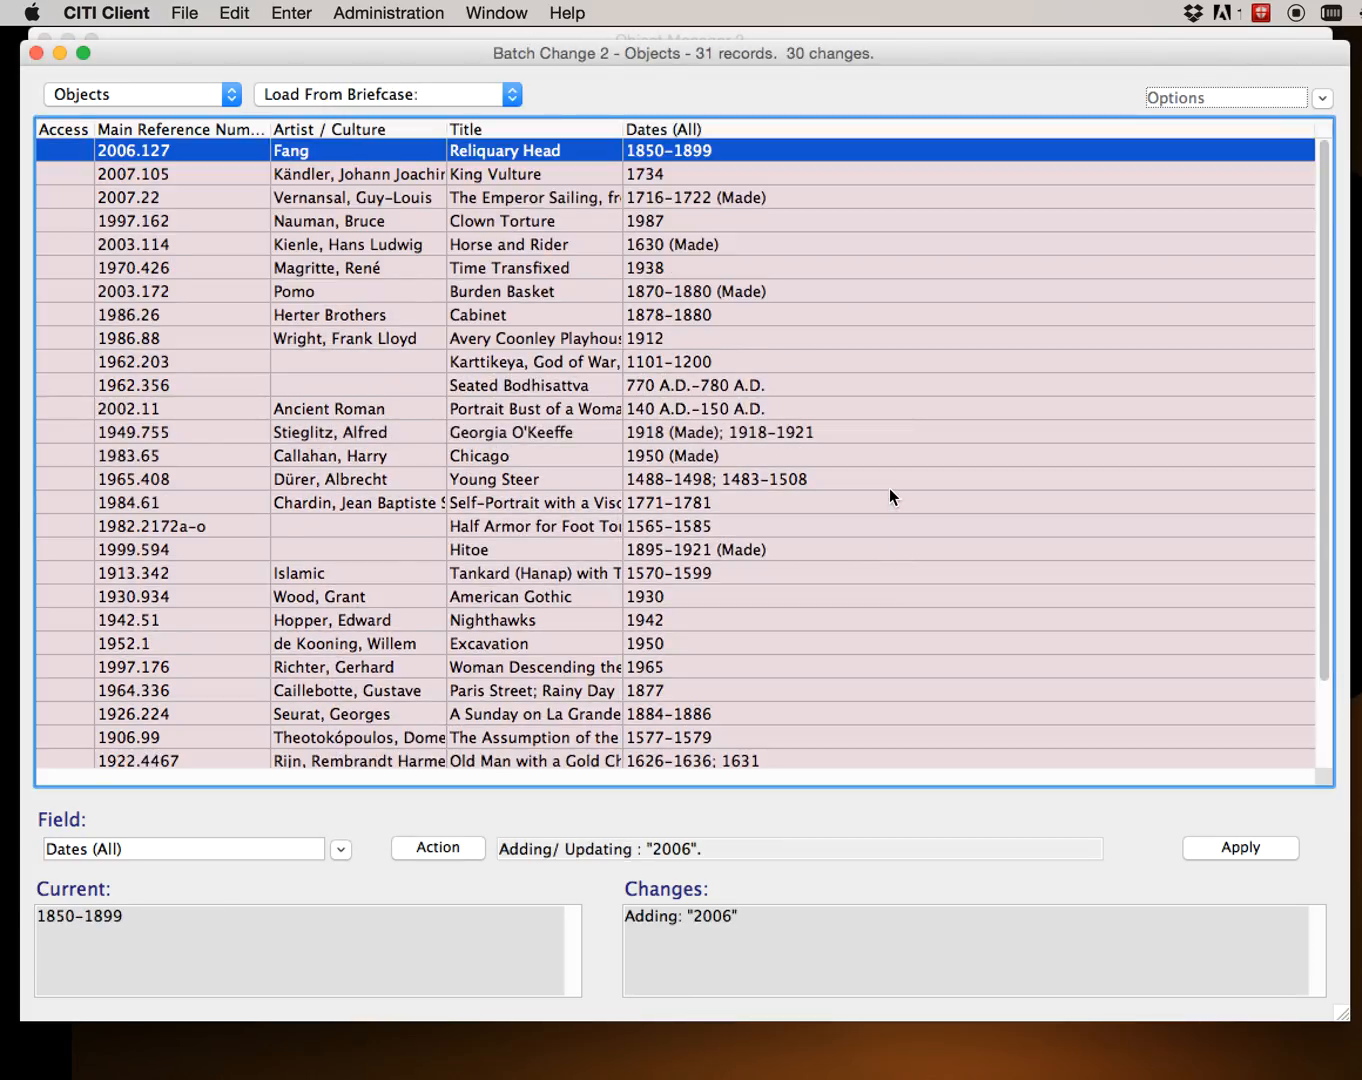
pyautogui.scroll(-3, 889, 489)
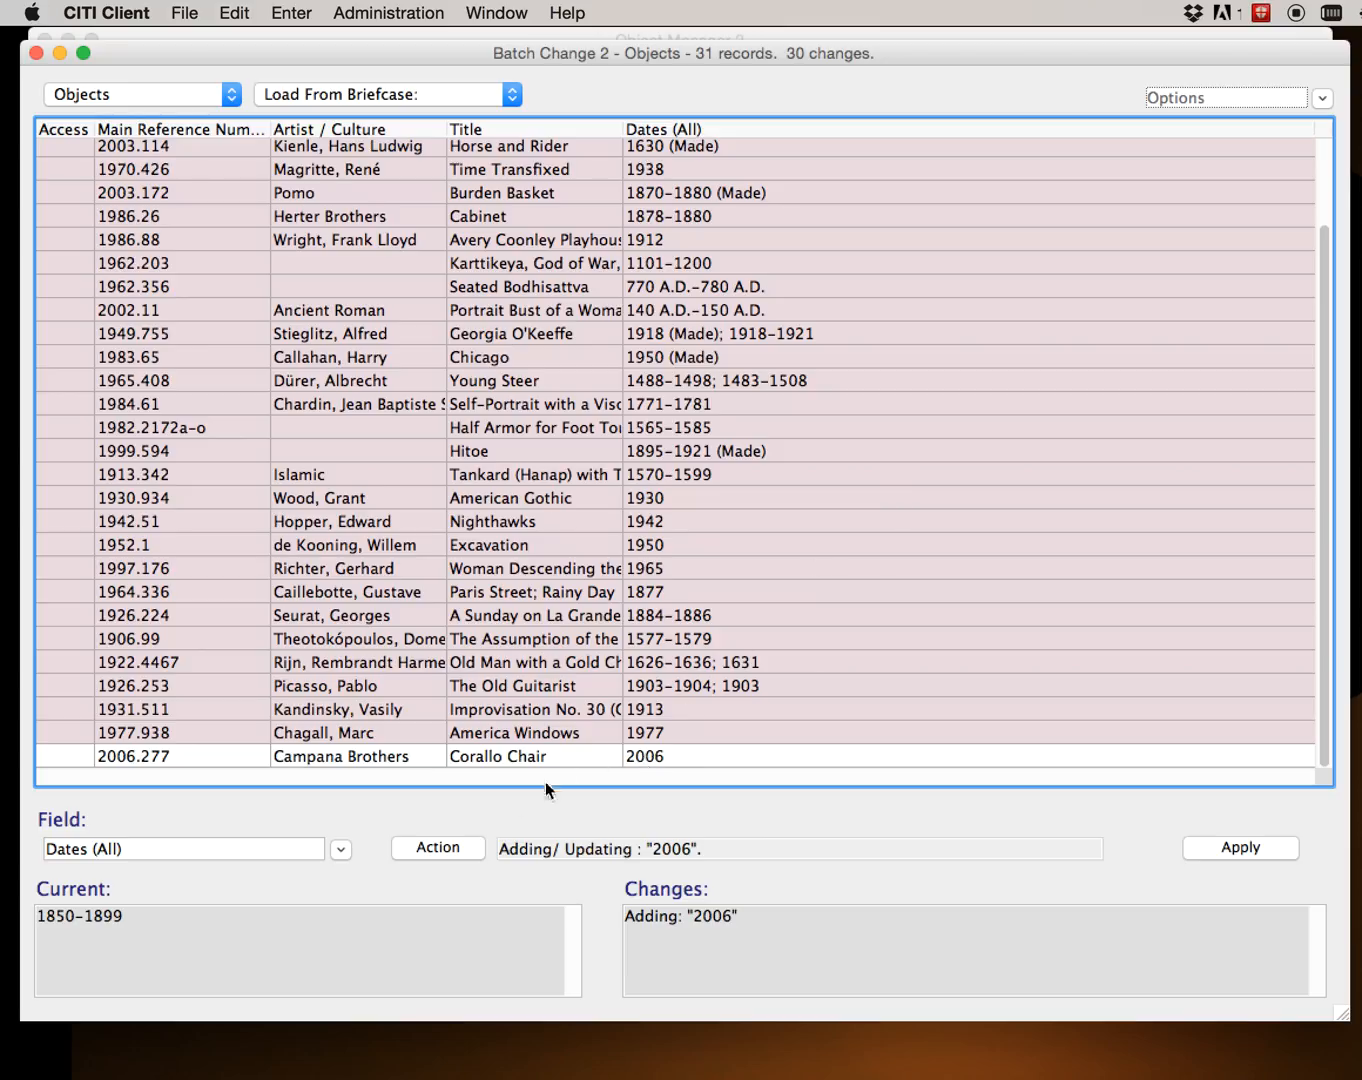
# Add the Qualifier Made to the Dates (All) action for the date 2006 and check the Burden Basket record.
pyautogui.click(438, 849)
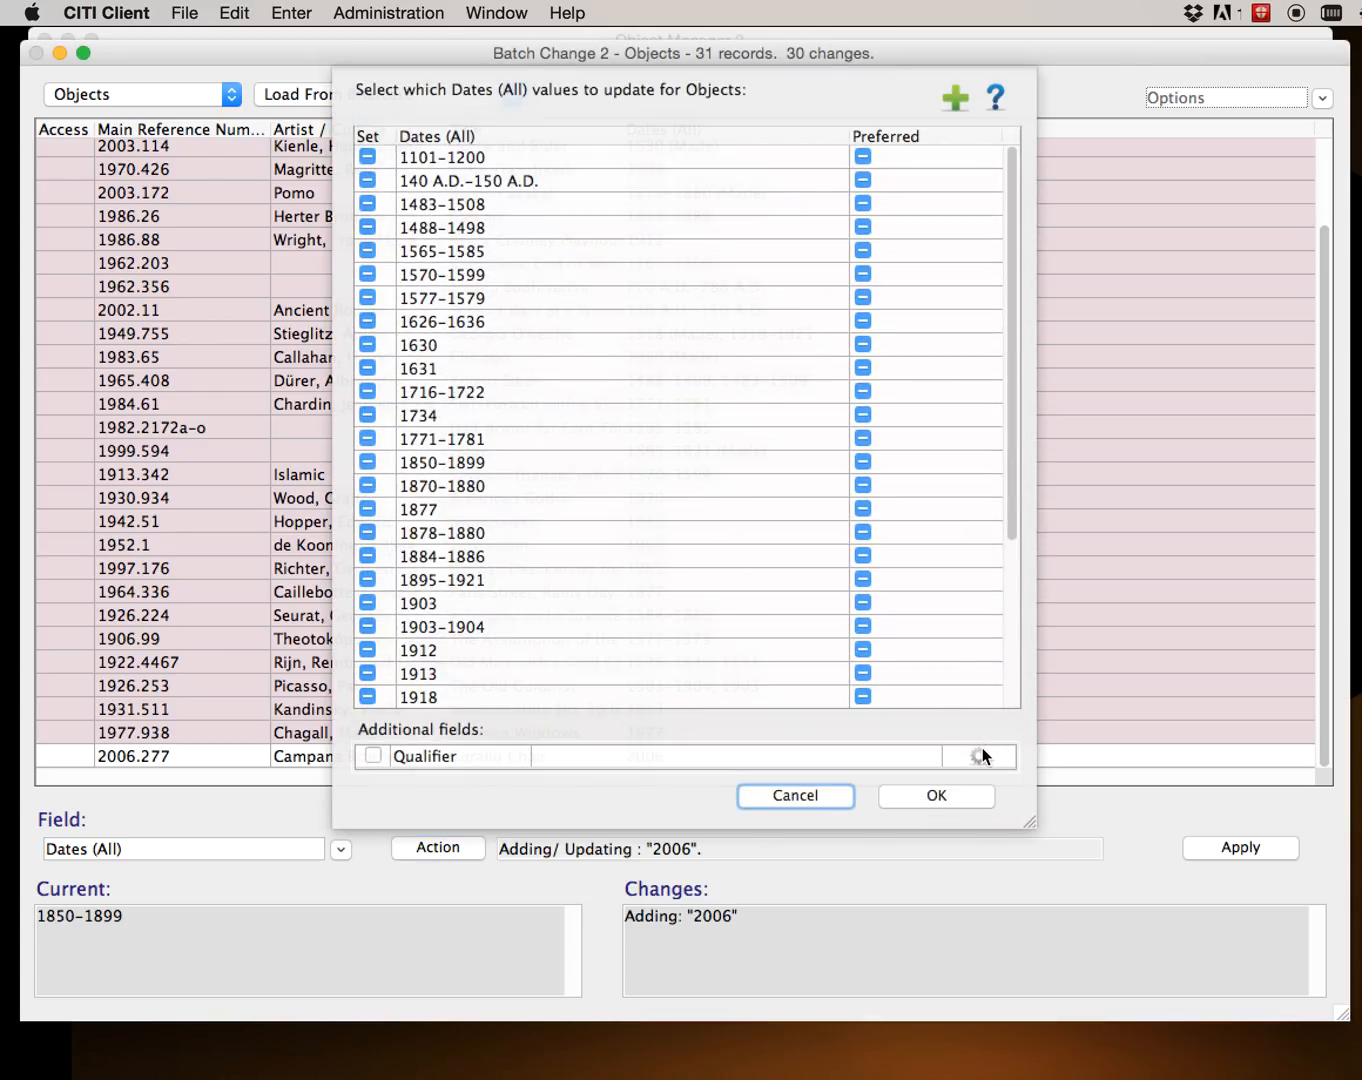
pyautogui.click(980, 756)
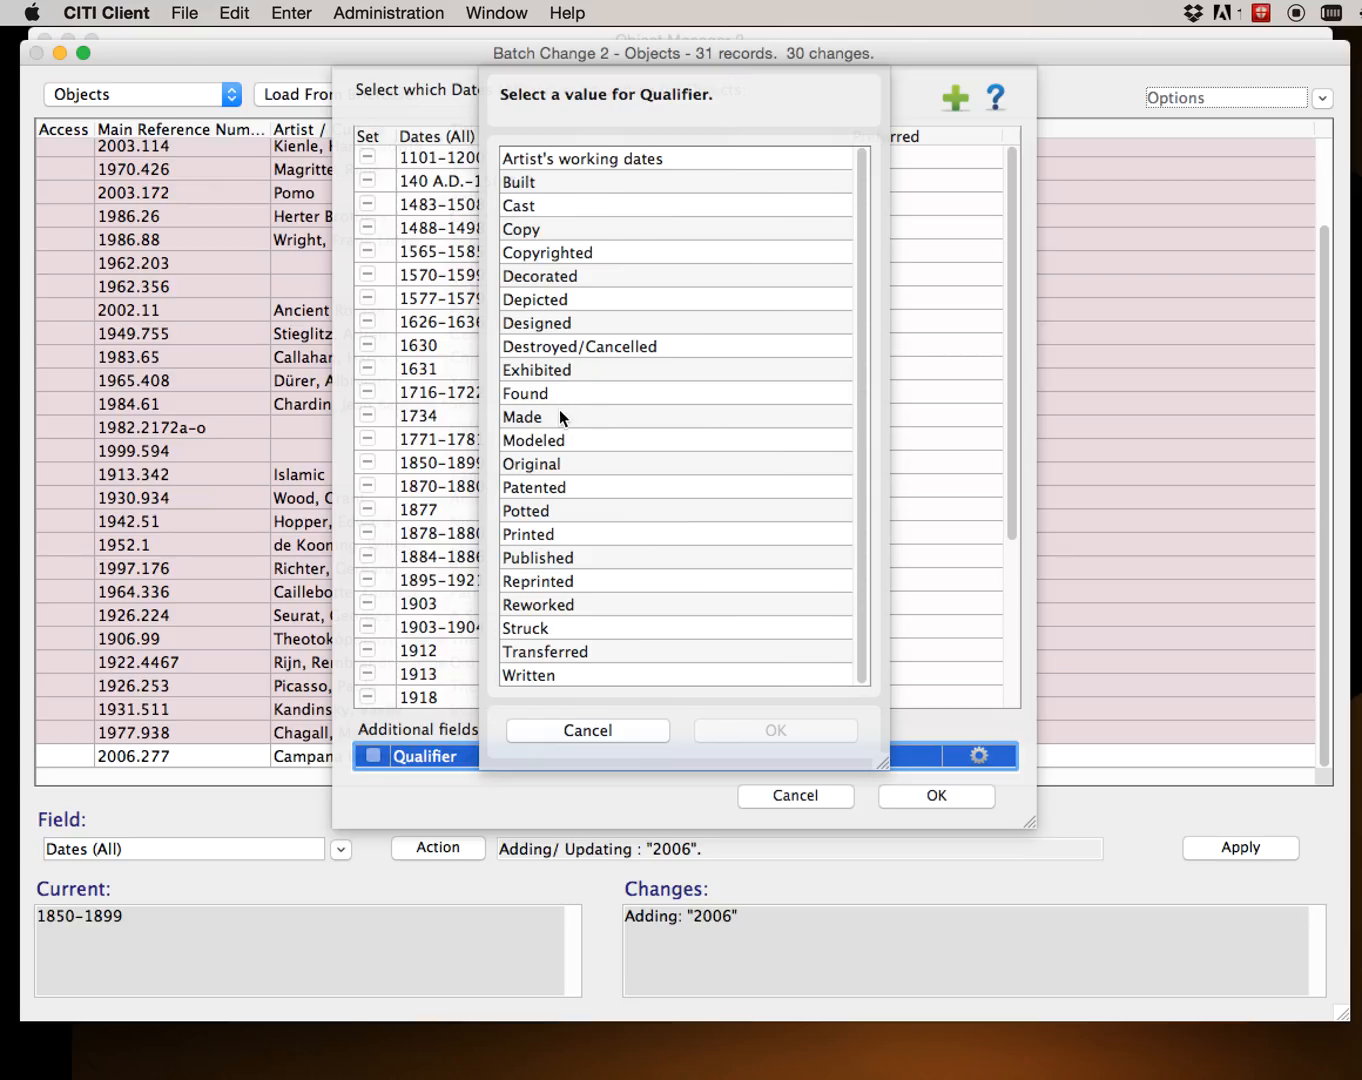
pyautogui.doubleClick(595, 412)
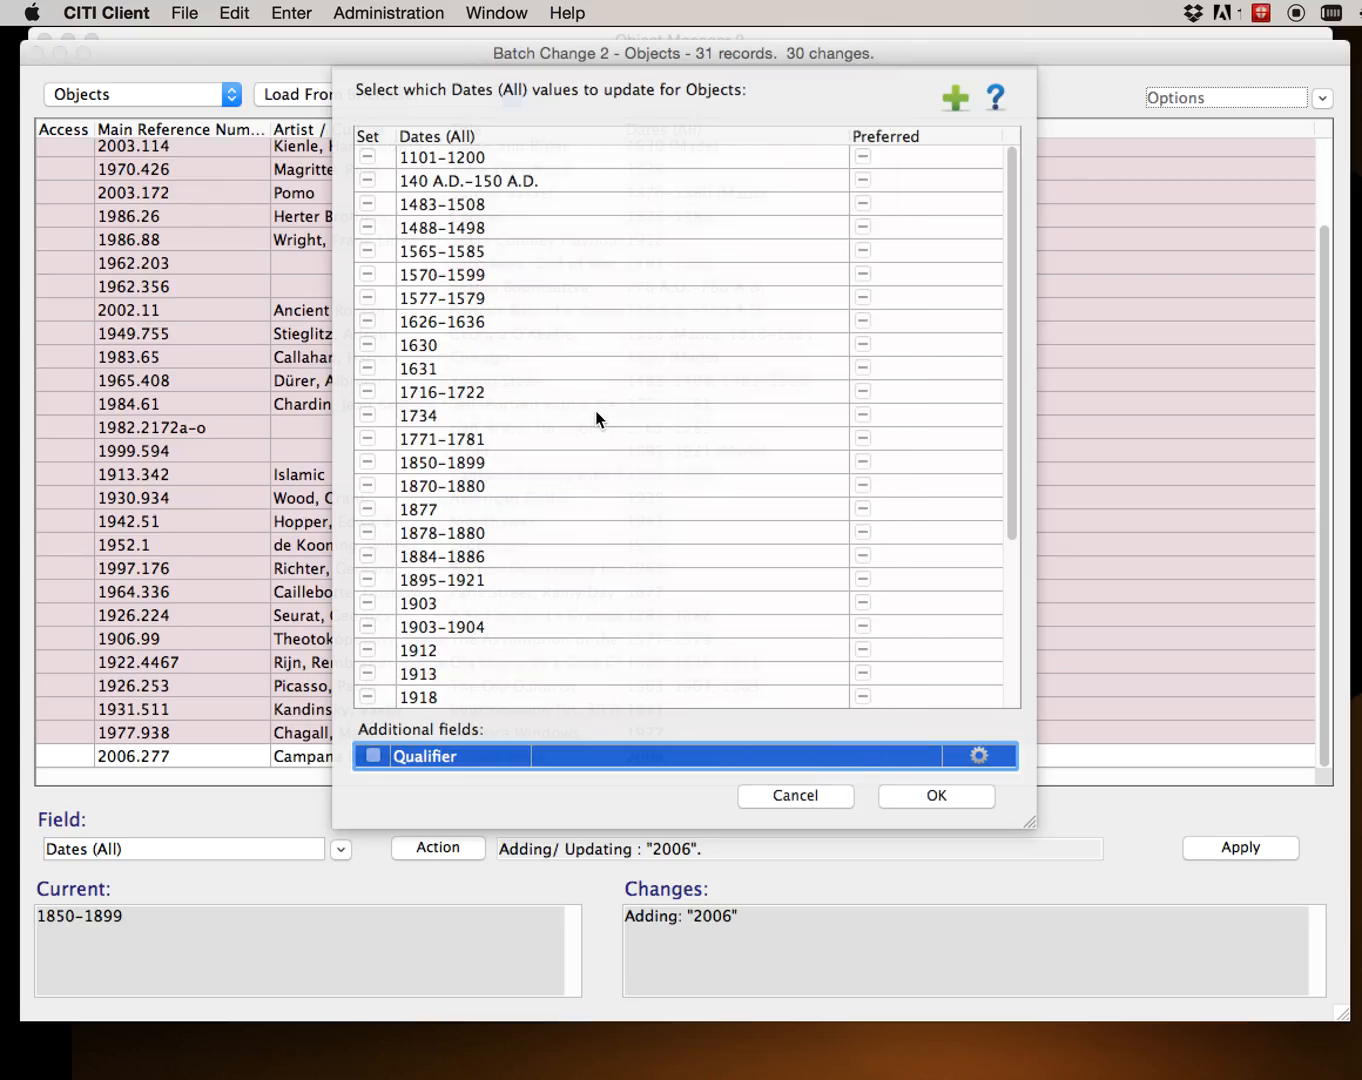
pyautogui.click(933, 796)
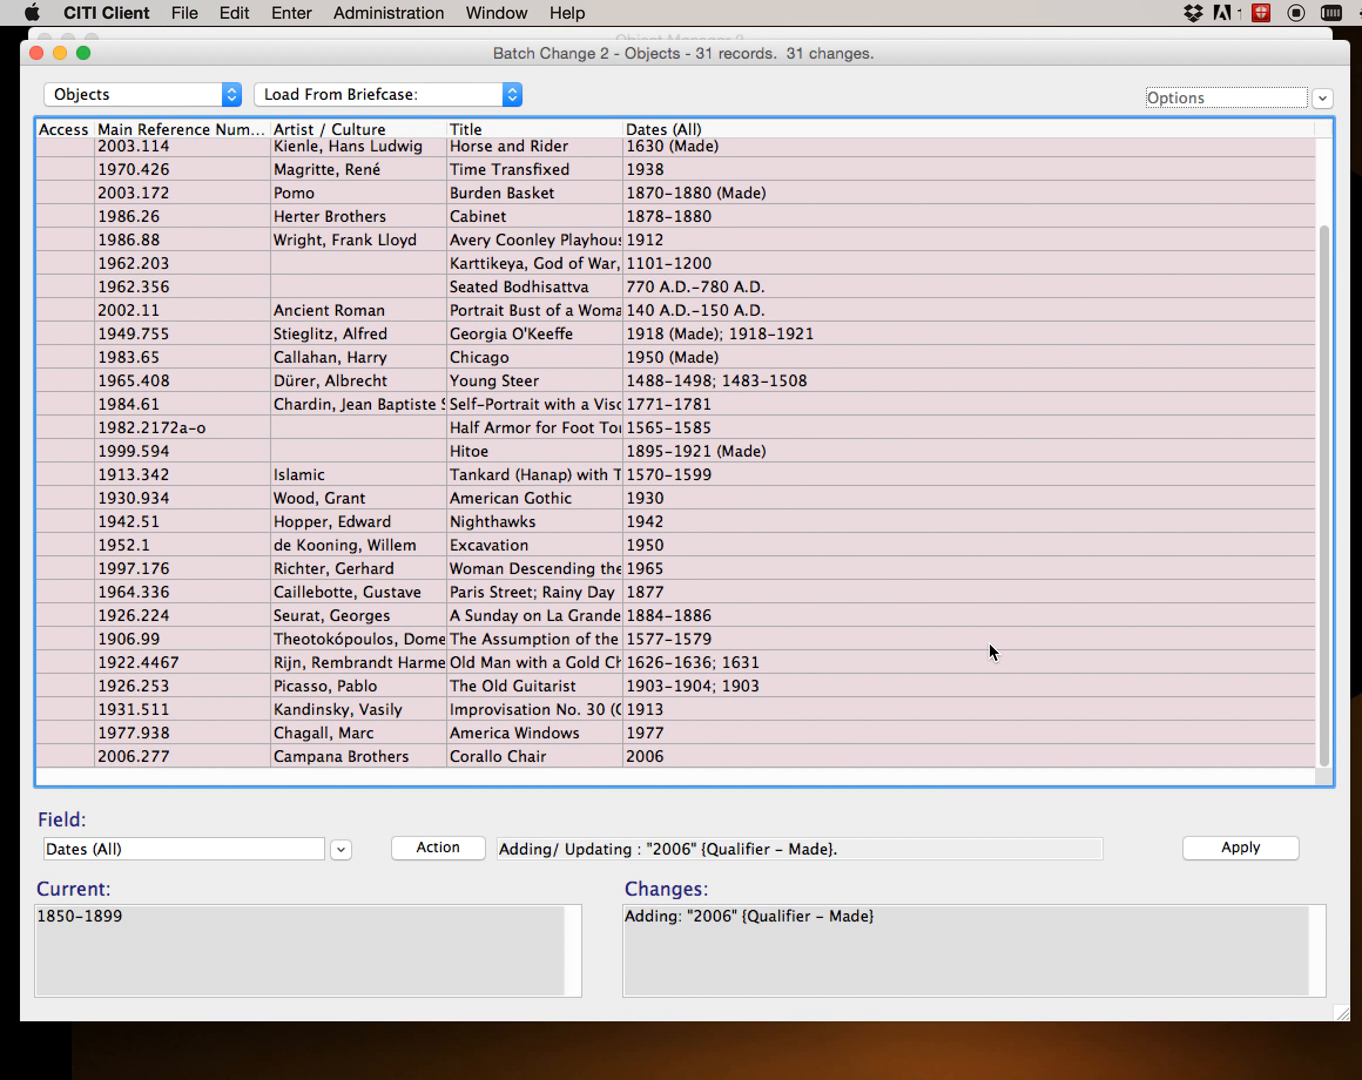
pyautogui.click(692, 198)
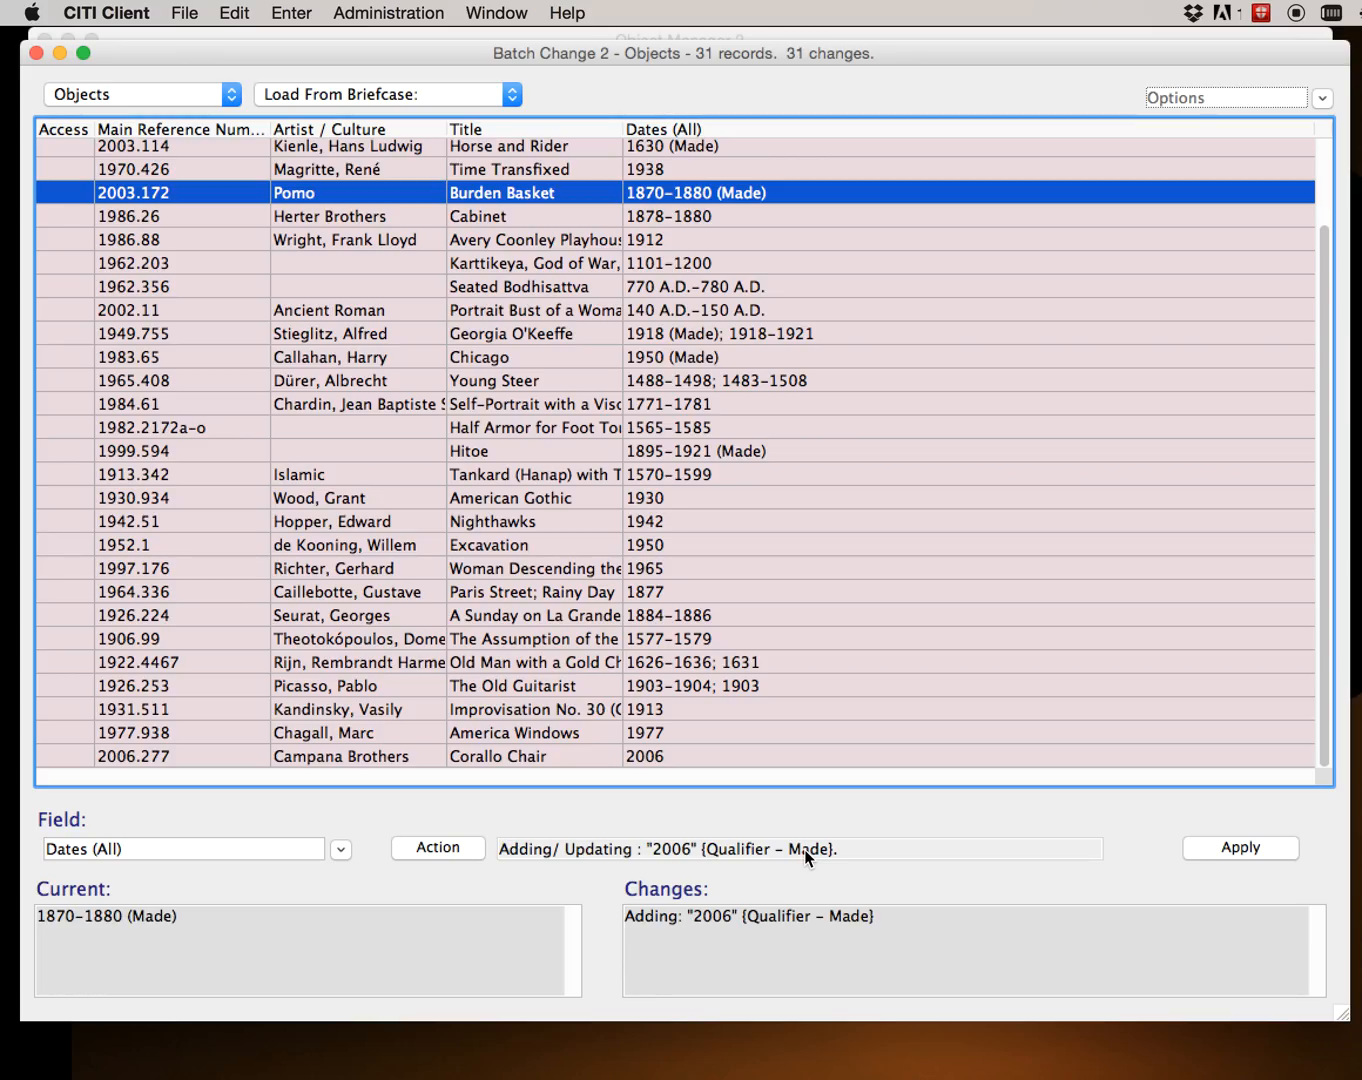
# Try to add 2020 as a new date in the Dates (All) action, then discard the dialog.
pyautogui.click(162, 853)
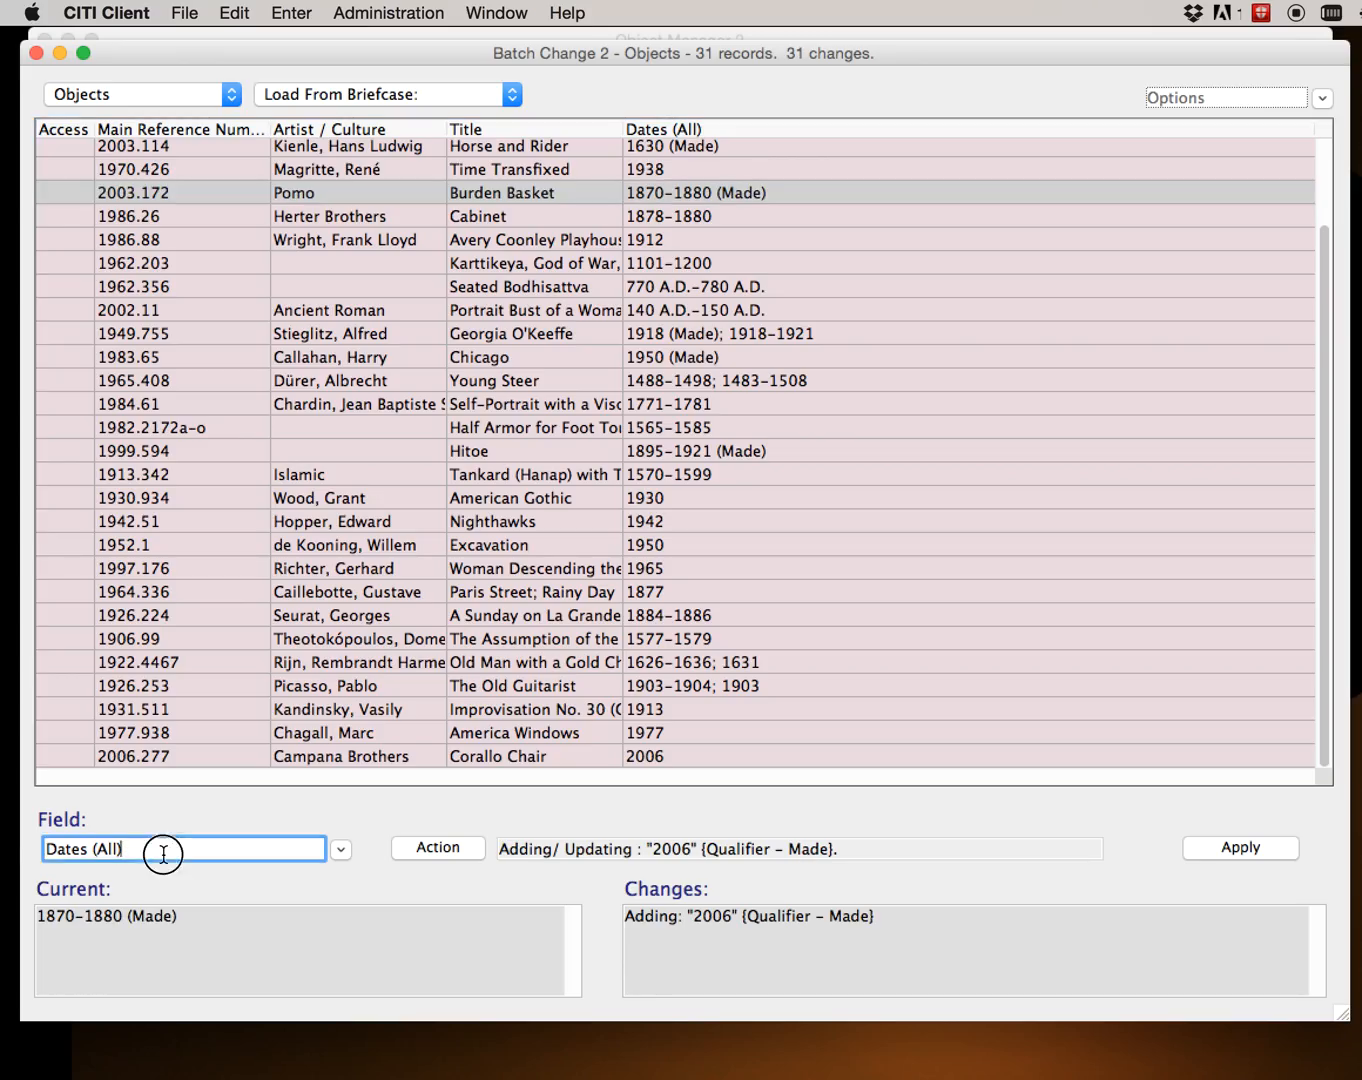
pyautogui.click(439, 847)
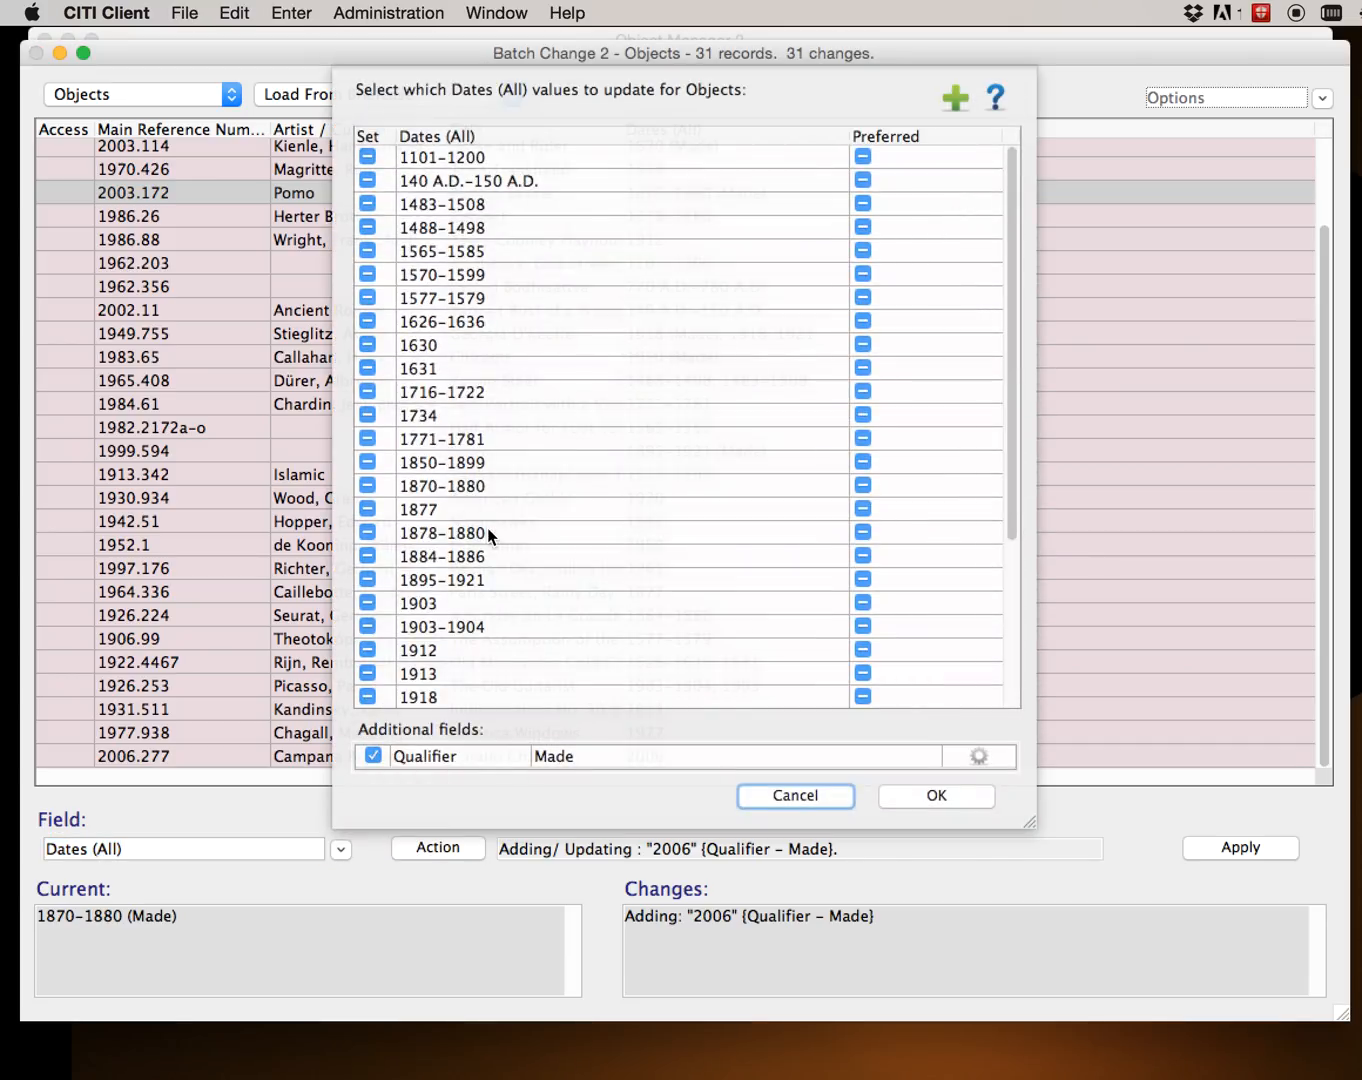
pyautogui.click(956, 97)
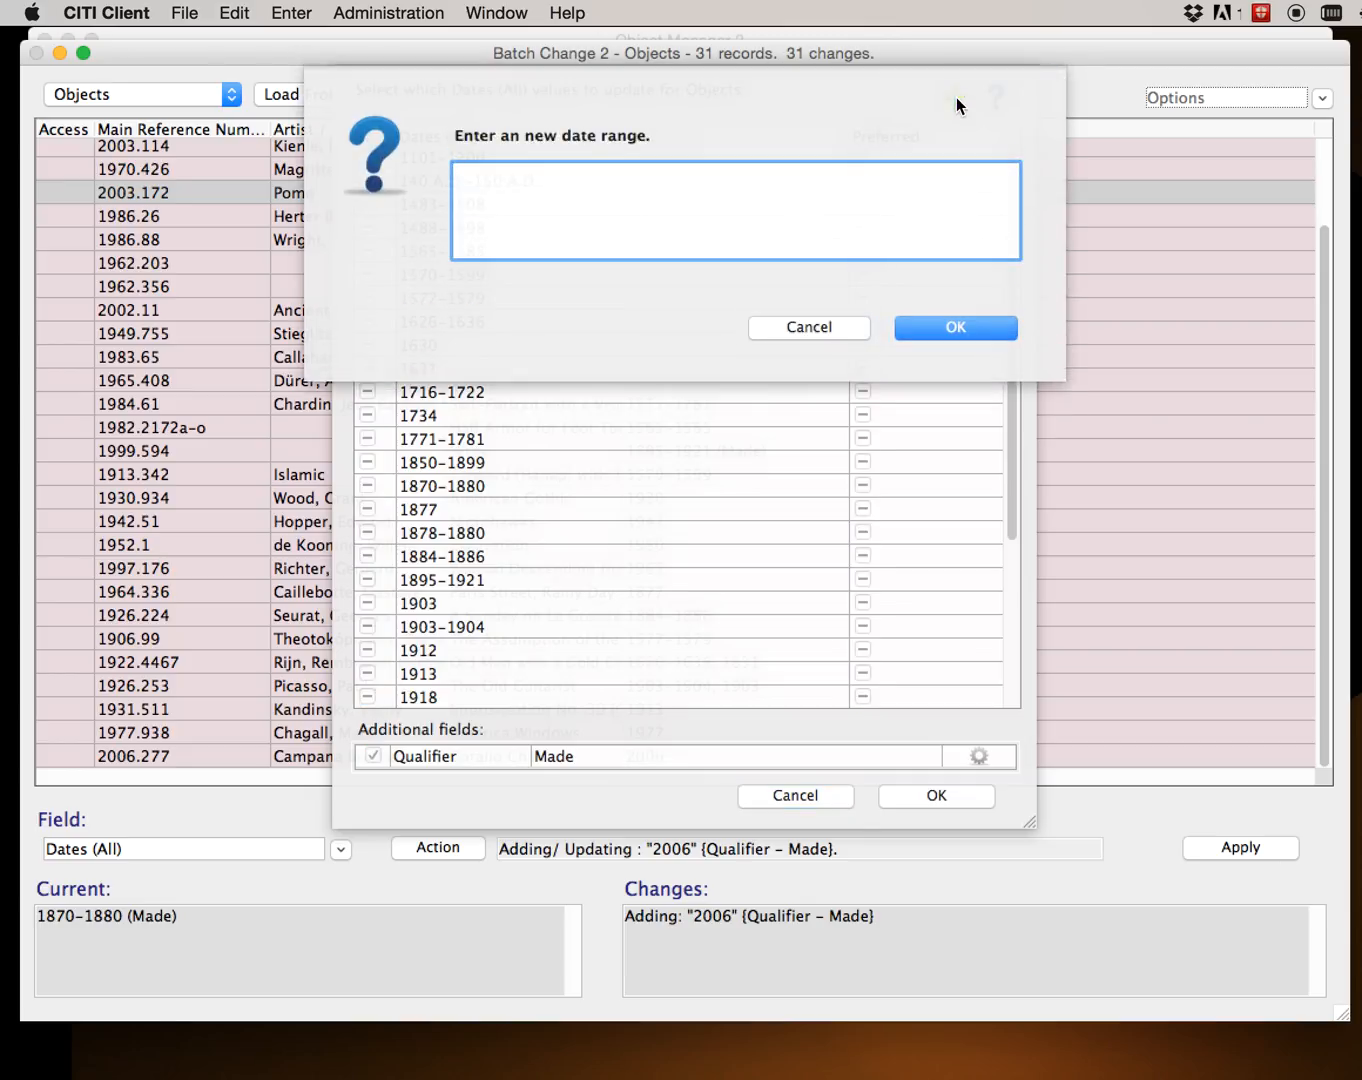
pyautogui.write('2020')
pyautogui.click(959, 325)
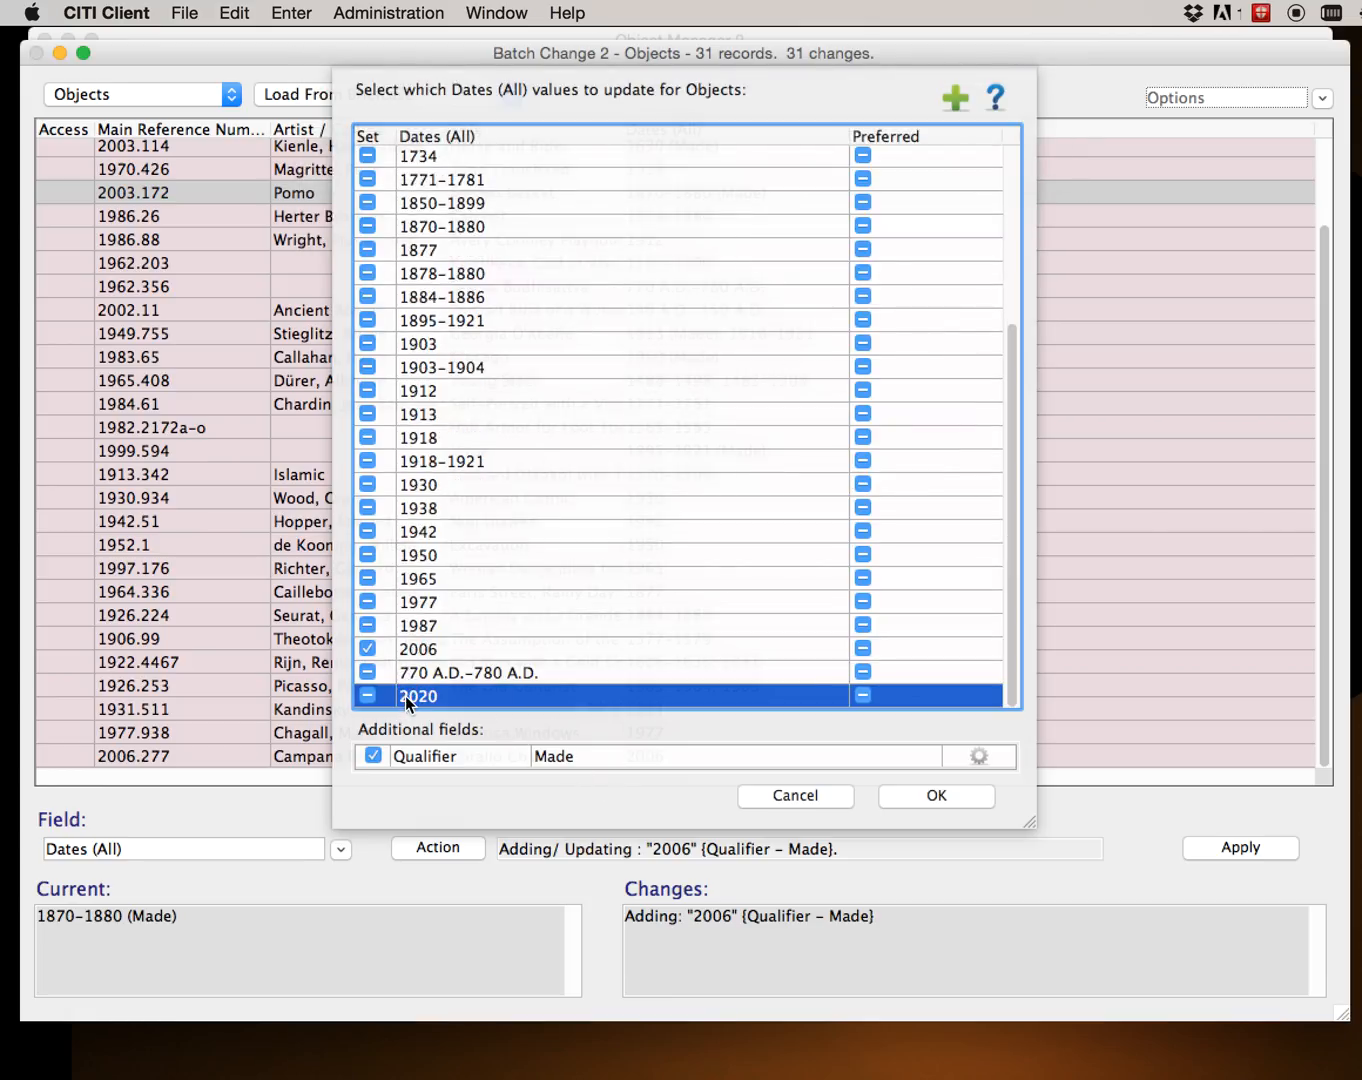
pyautogui.click(801, 800)
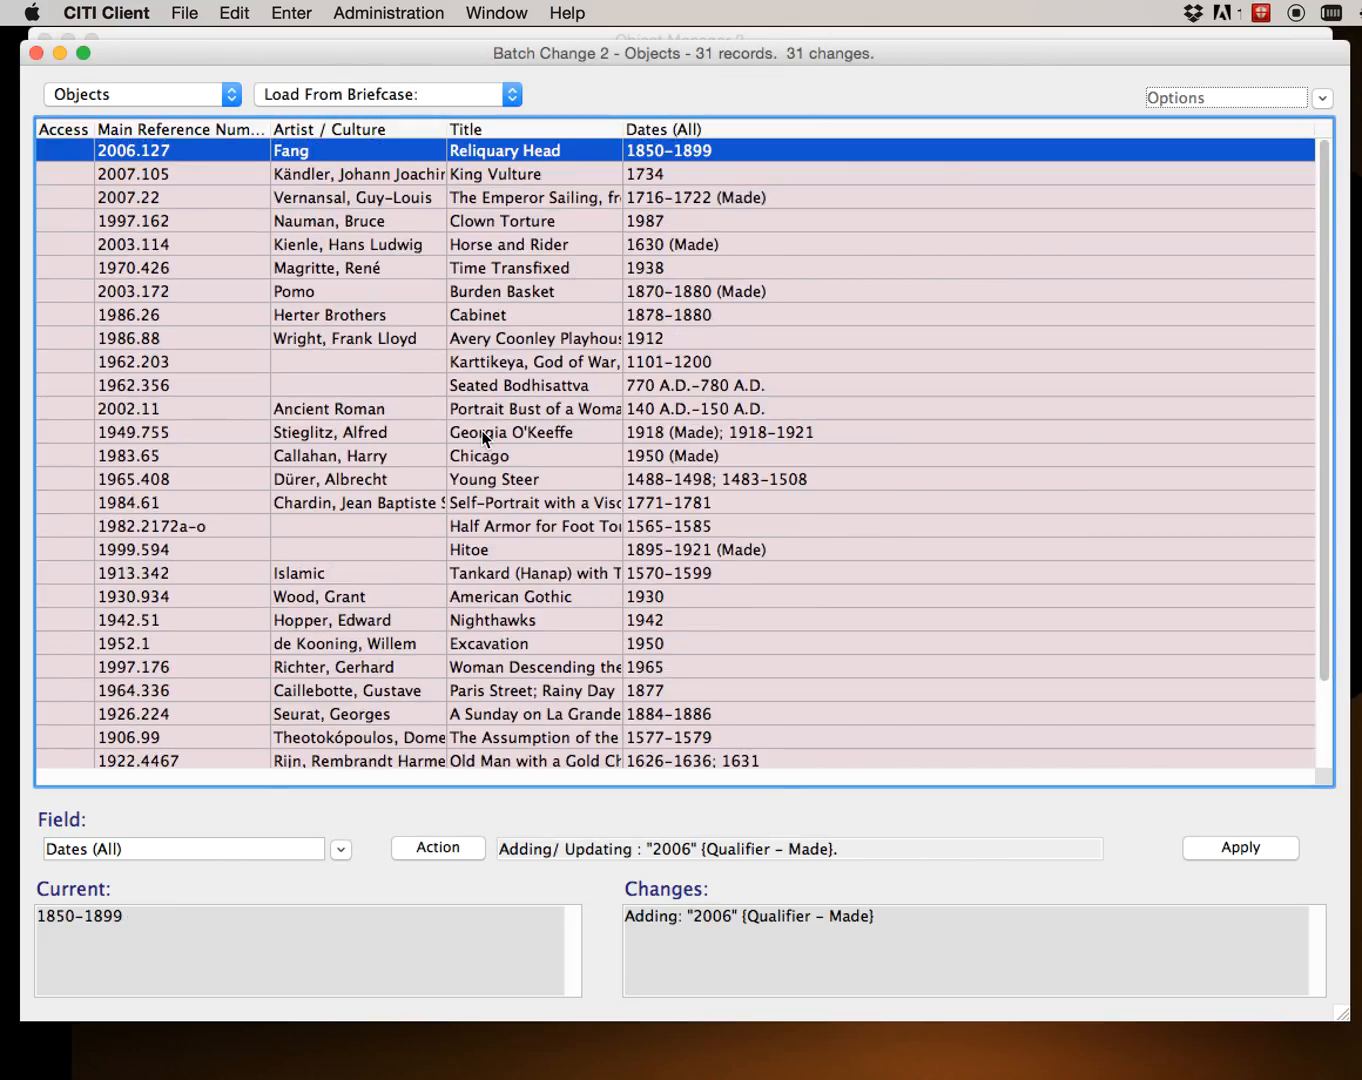
# Change the batch change field to Places (All) and briefly view the Clown Torture object record.
pyautogui.click(256, 849)
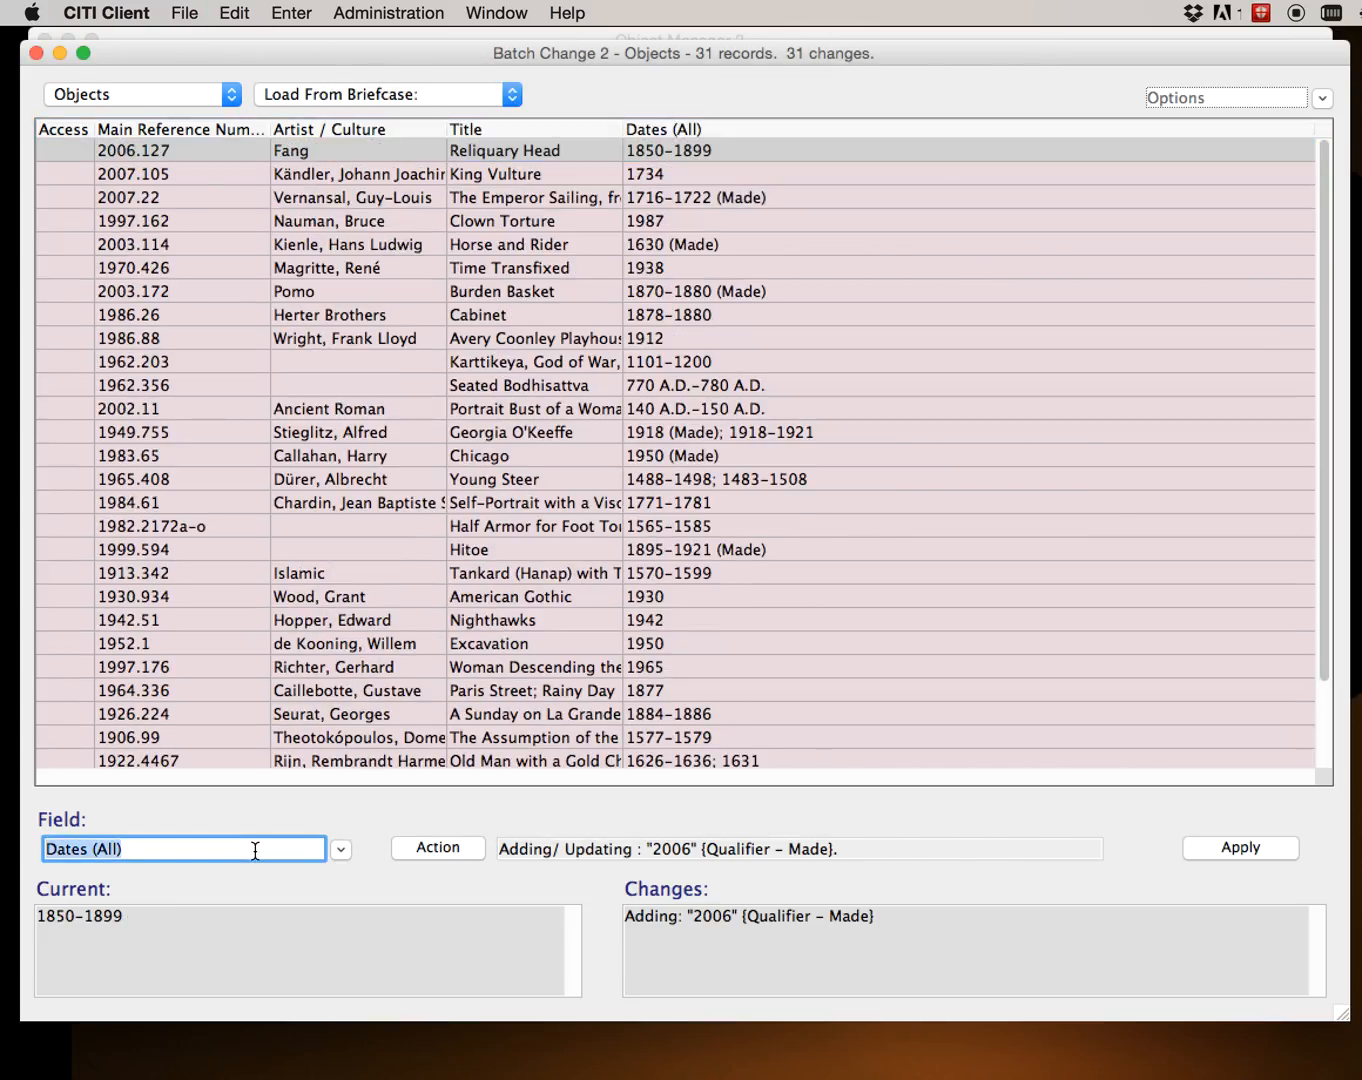
pyautogui.write('Places')
pyautogui.press('Tab')
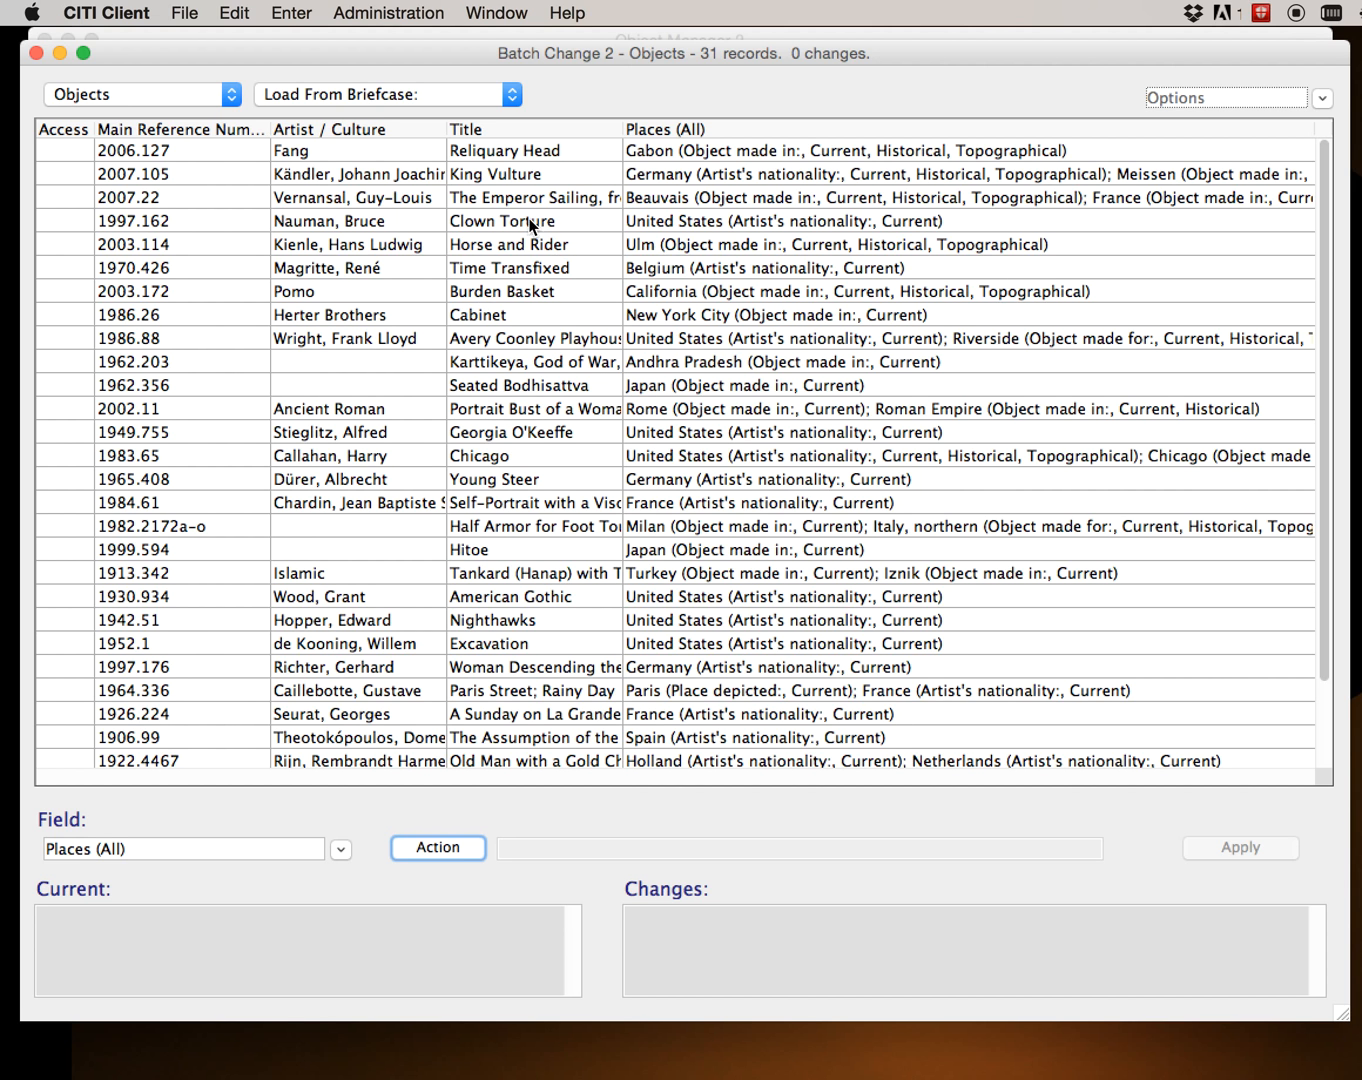
pyautogui.doubleClick(512, 214)
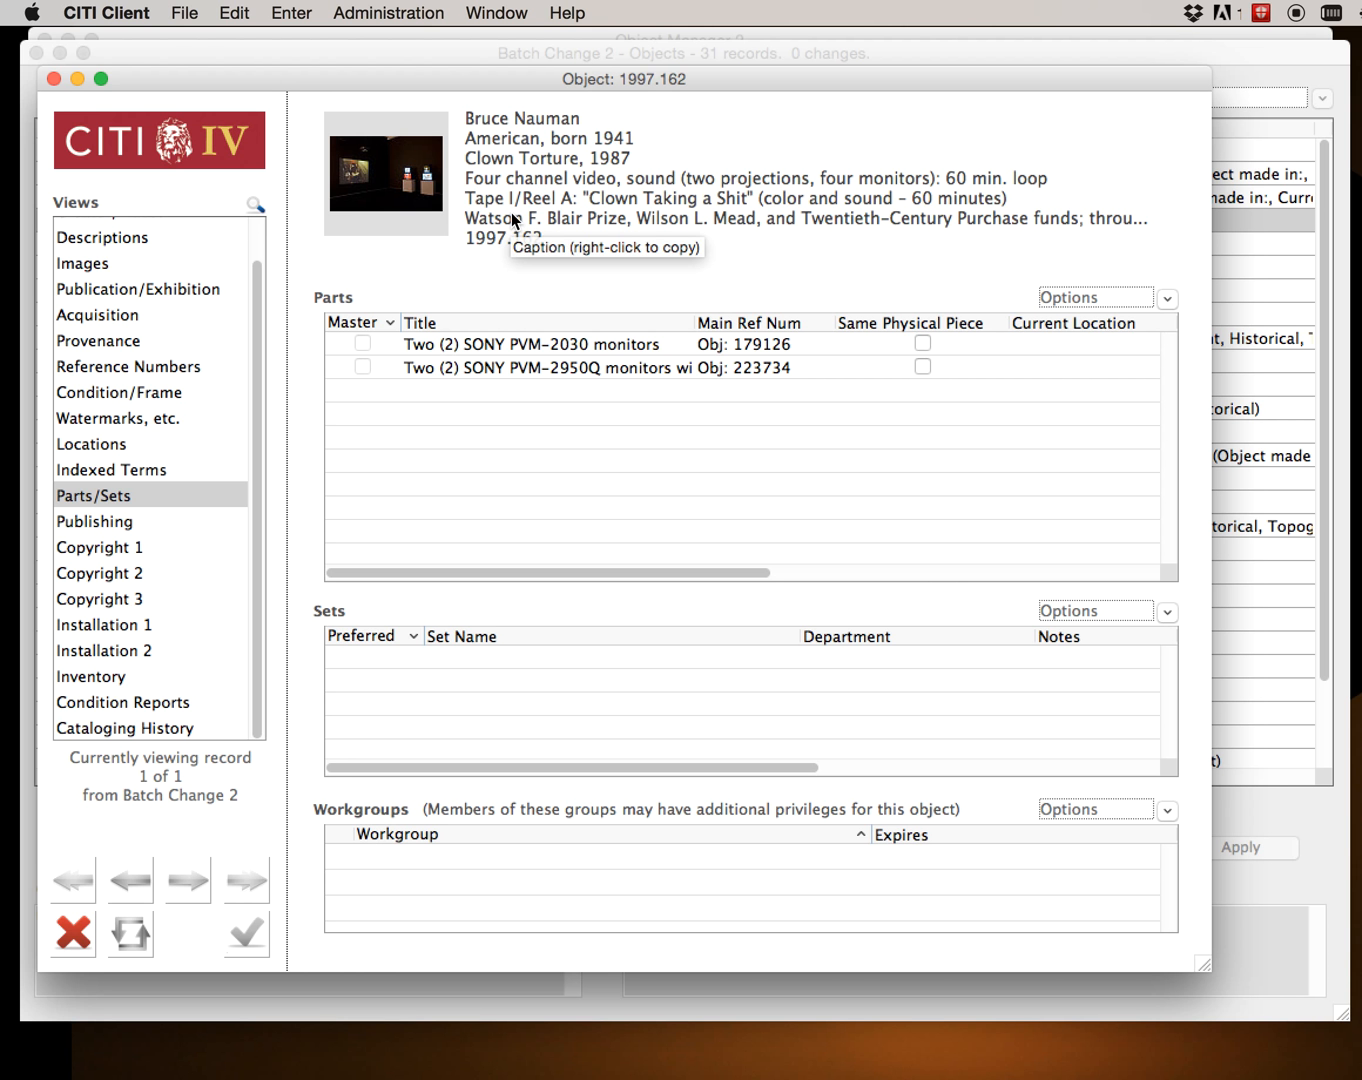
pyautogui.press('super+w')
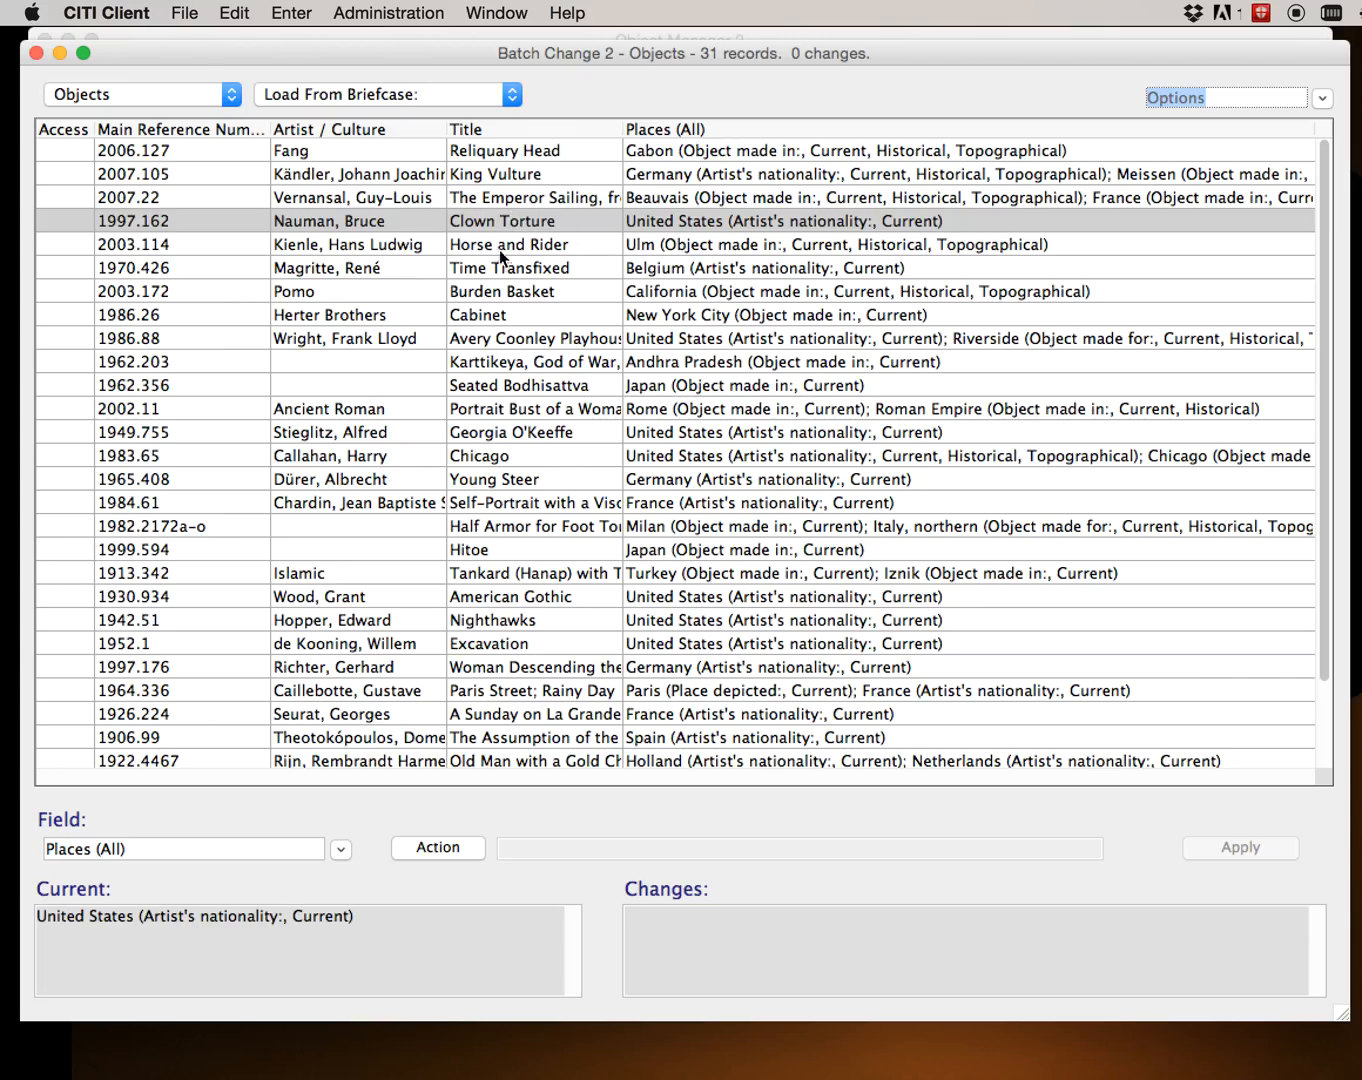
# Examine the Places (All) action values, additional fields and the Place Name Code entry, leaving the action without a change.
pyautogui.click(462, 855)
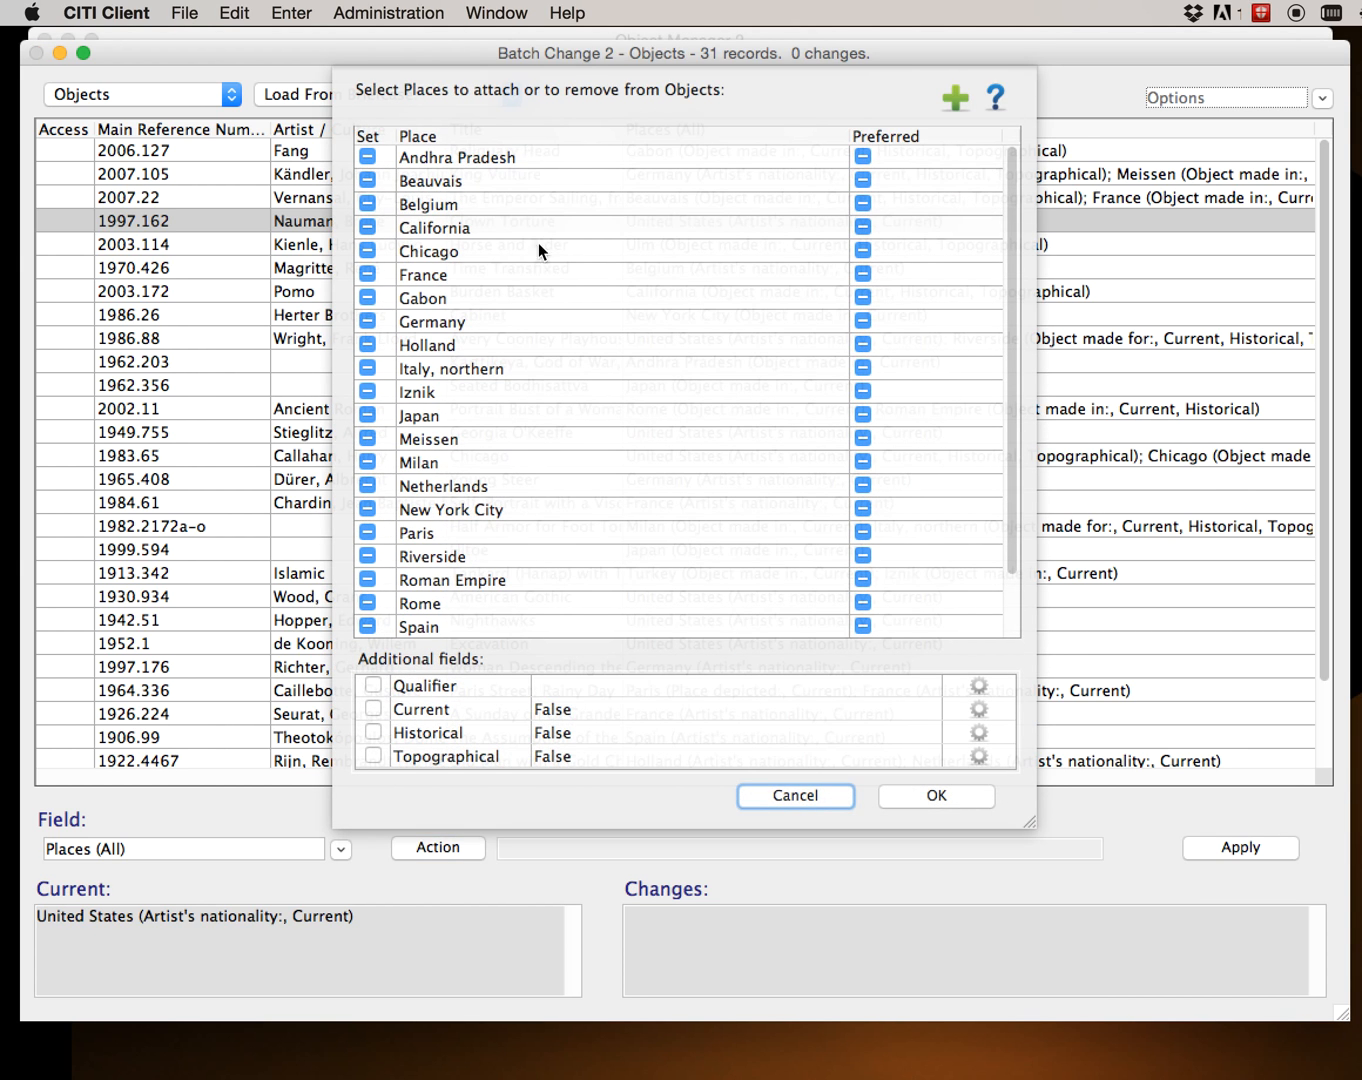
pyautogui.scroll(-3, 556, 365)
pyautogui.scroll(3, 557, 367)
pyautogui.scroll(-3, 556, 368)
pyautogui.scroll(3, 556, 367)
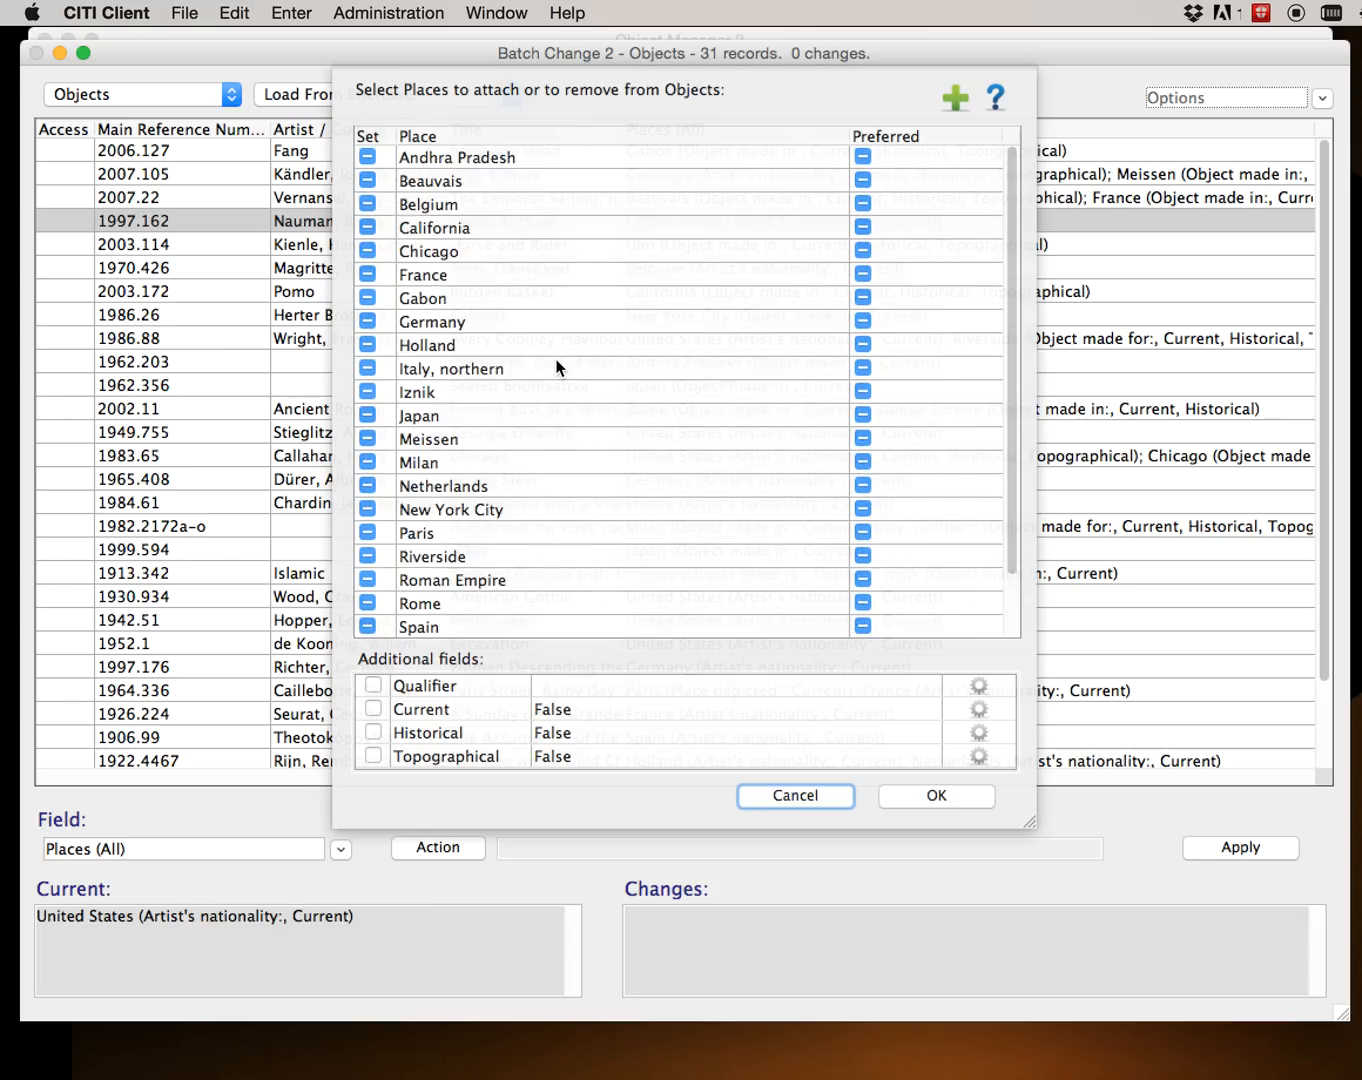
pyautogui.click(948, 95)
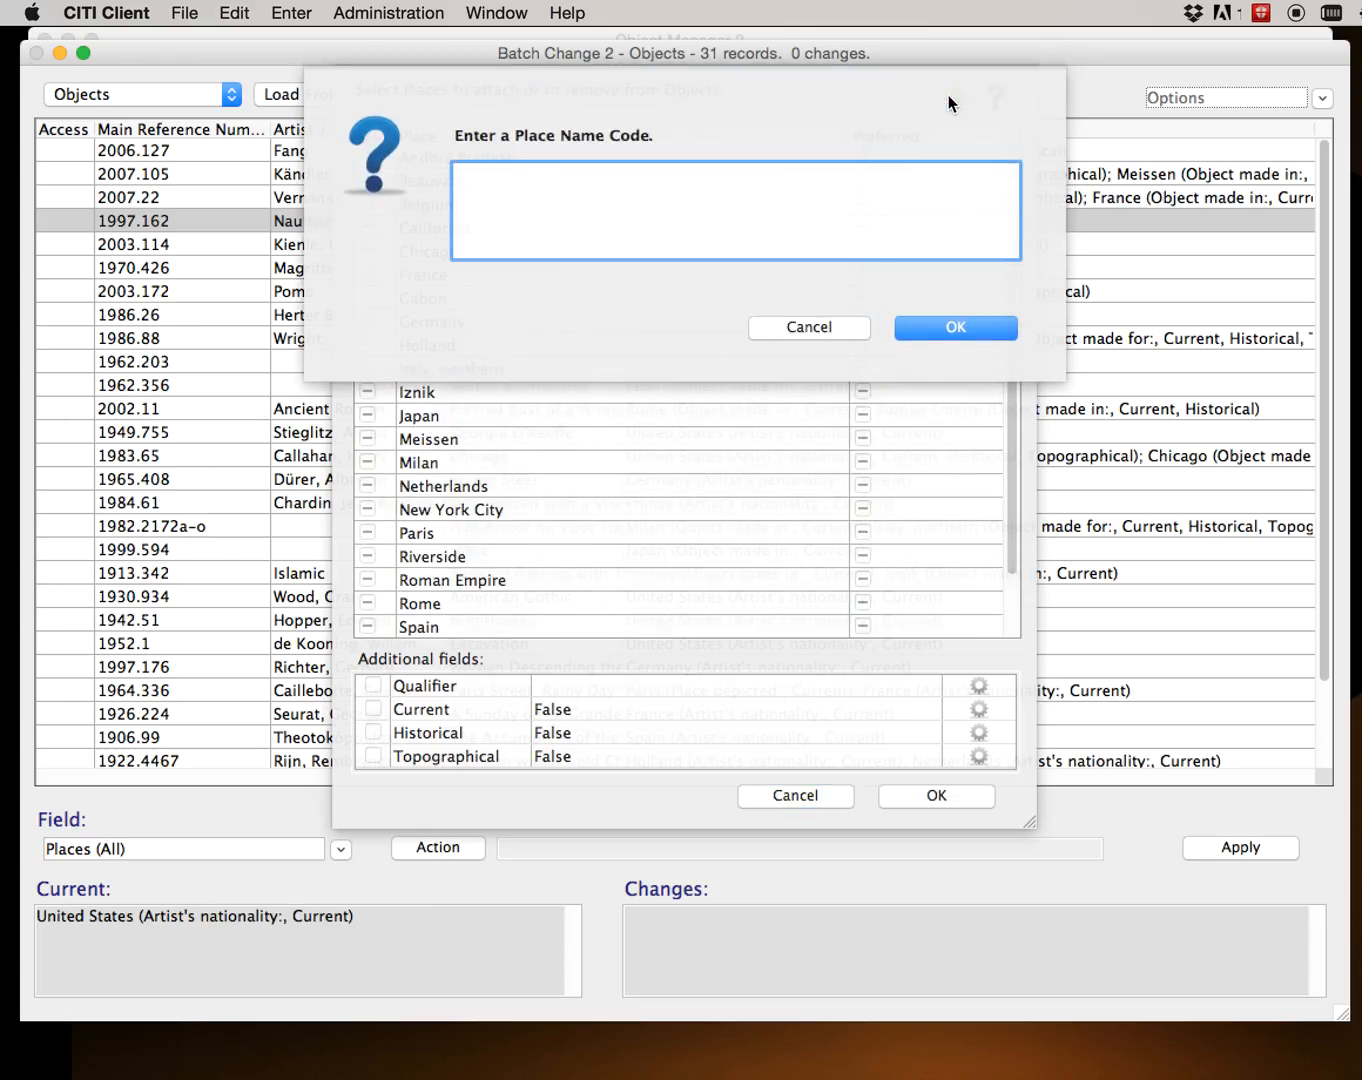
pyautogui.click(779, 325)
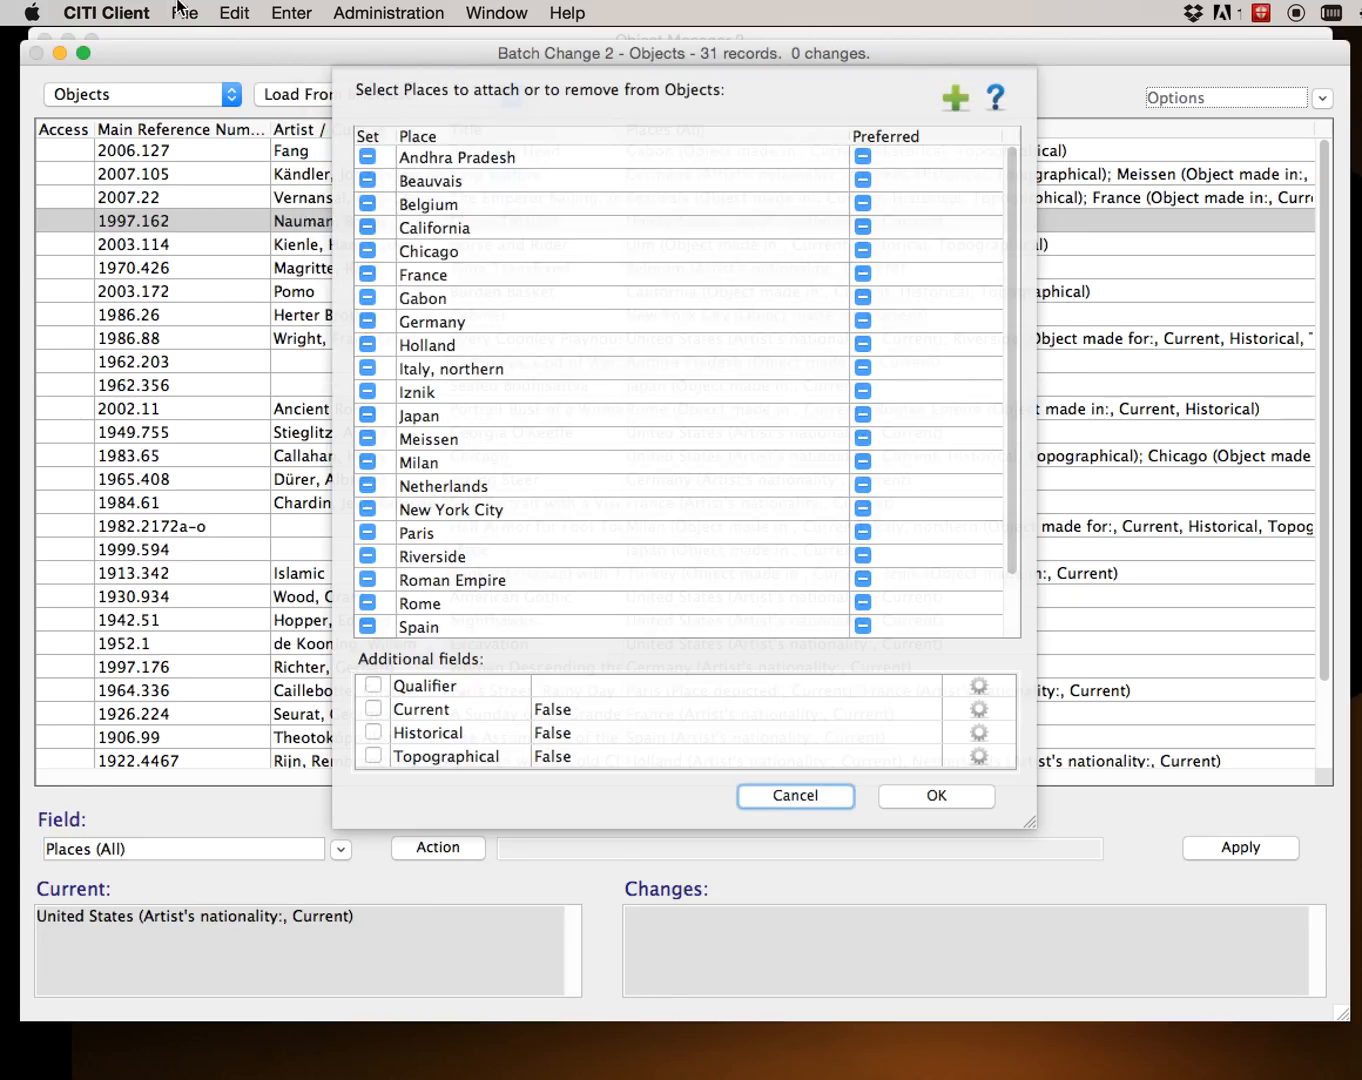
pyautogui.click(182, 12)
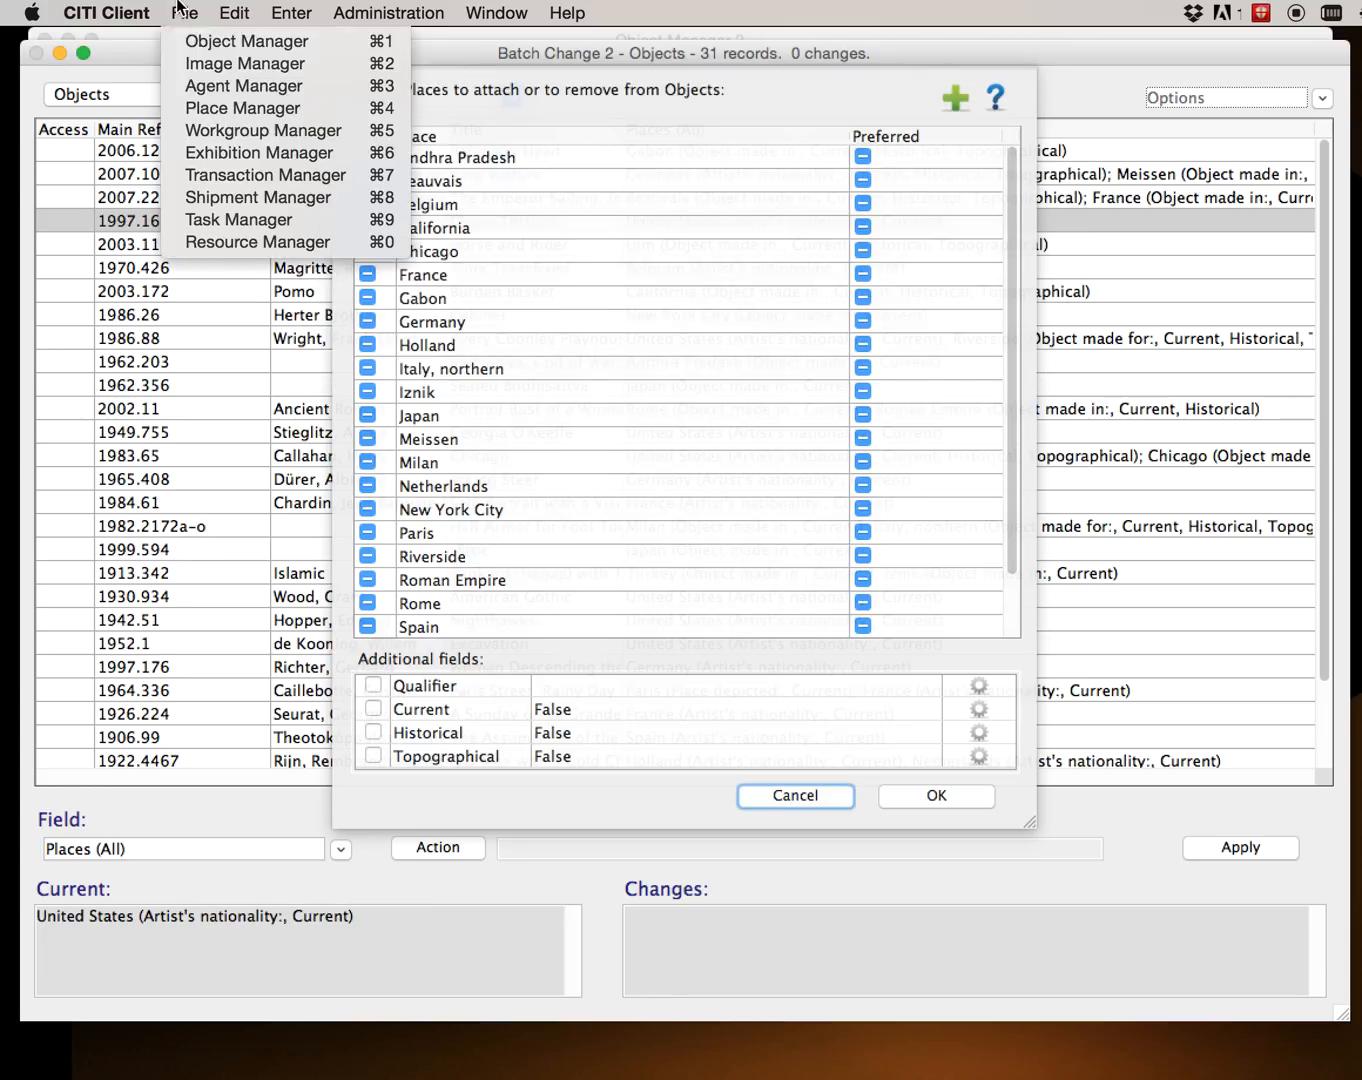
pyautogui.click(222, 109)
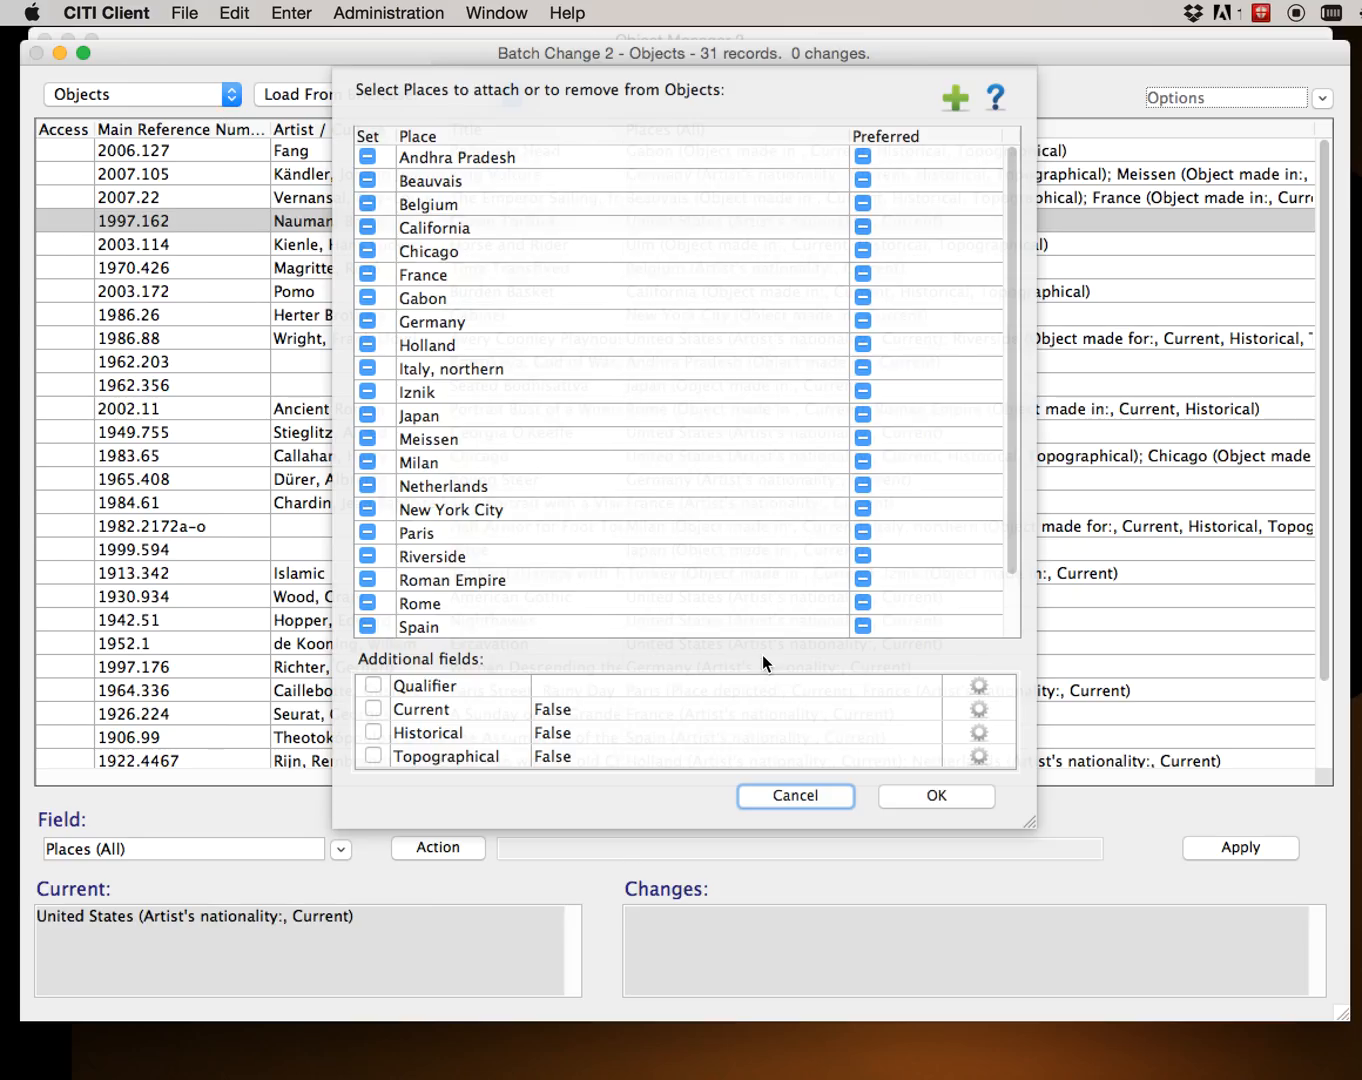
pyautogui.click(783, 794)
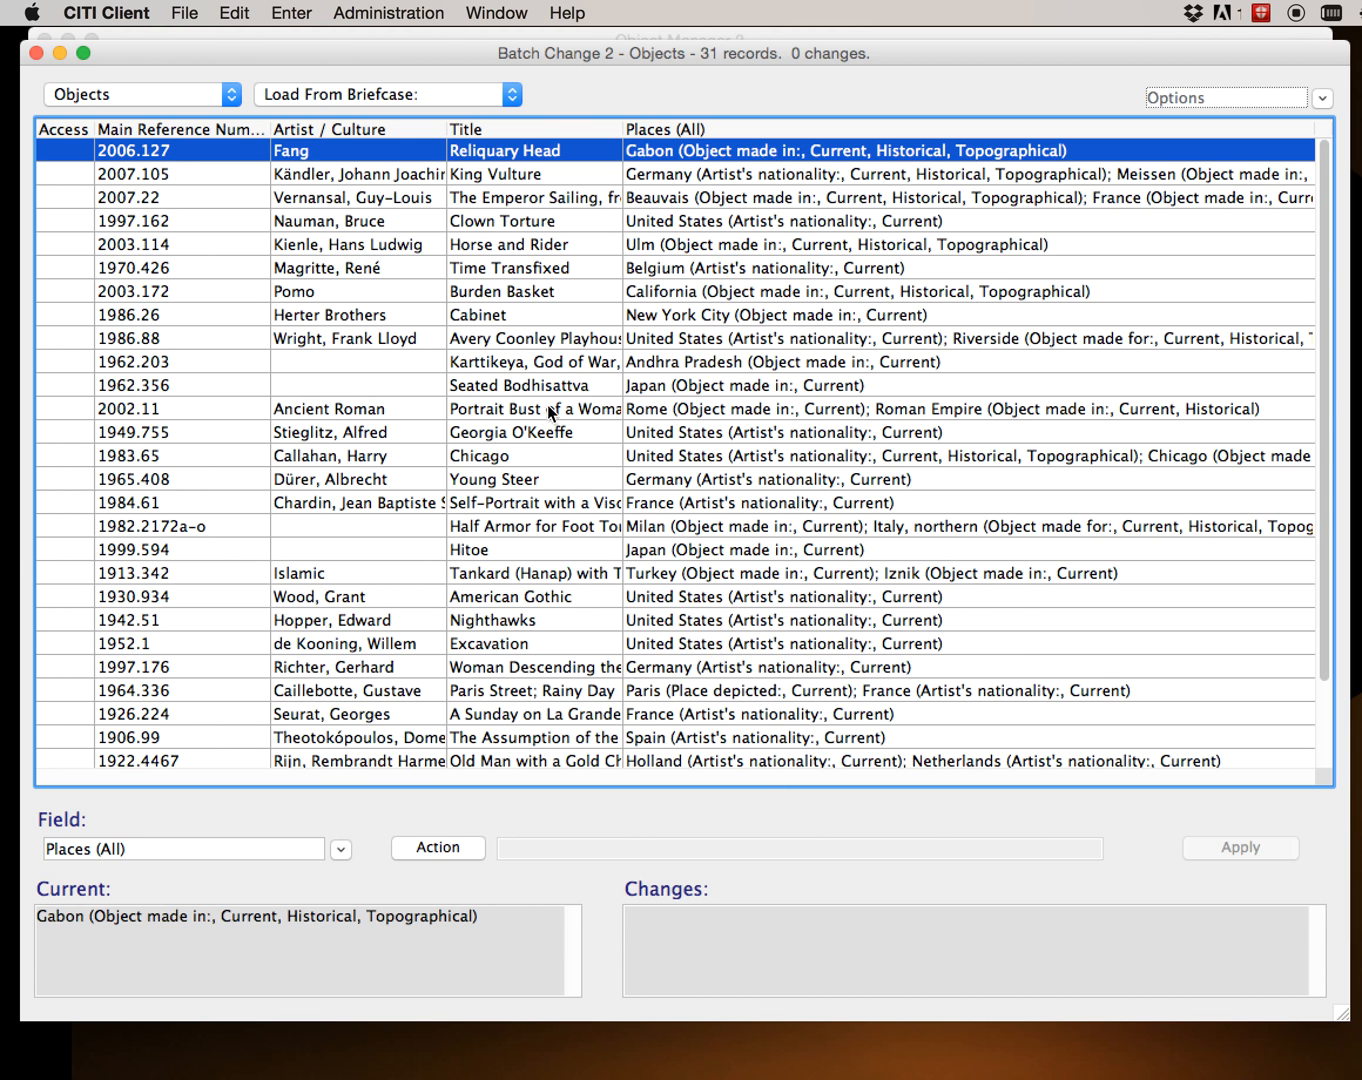
# Search for munich in the Place Manager.
pyautogui.click(187, 12)
pyautogui.click(222, 106)
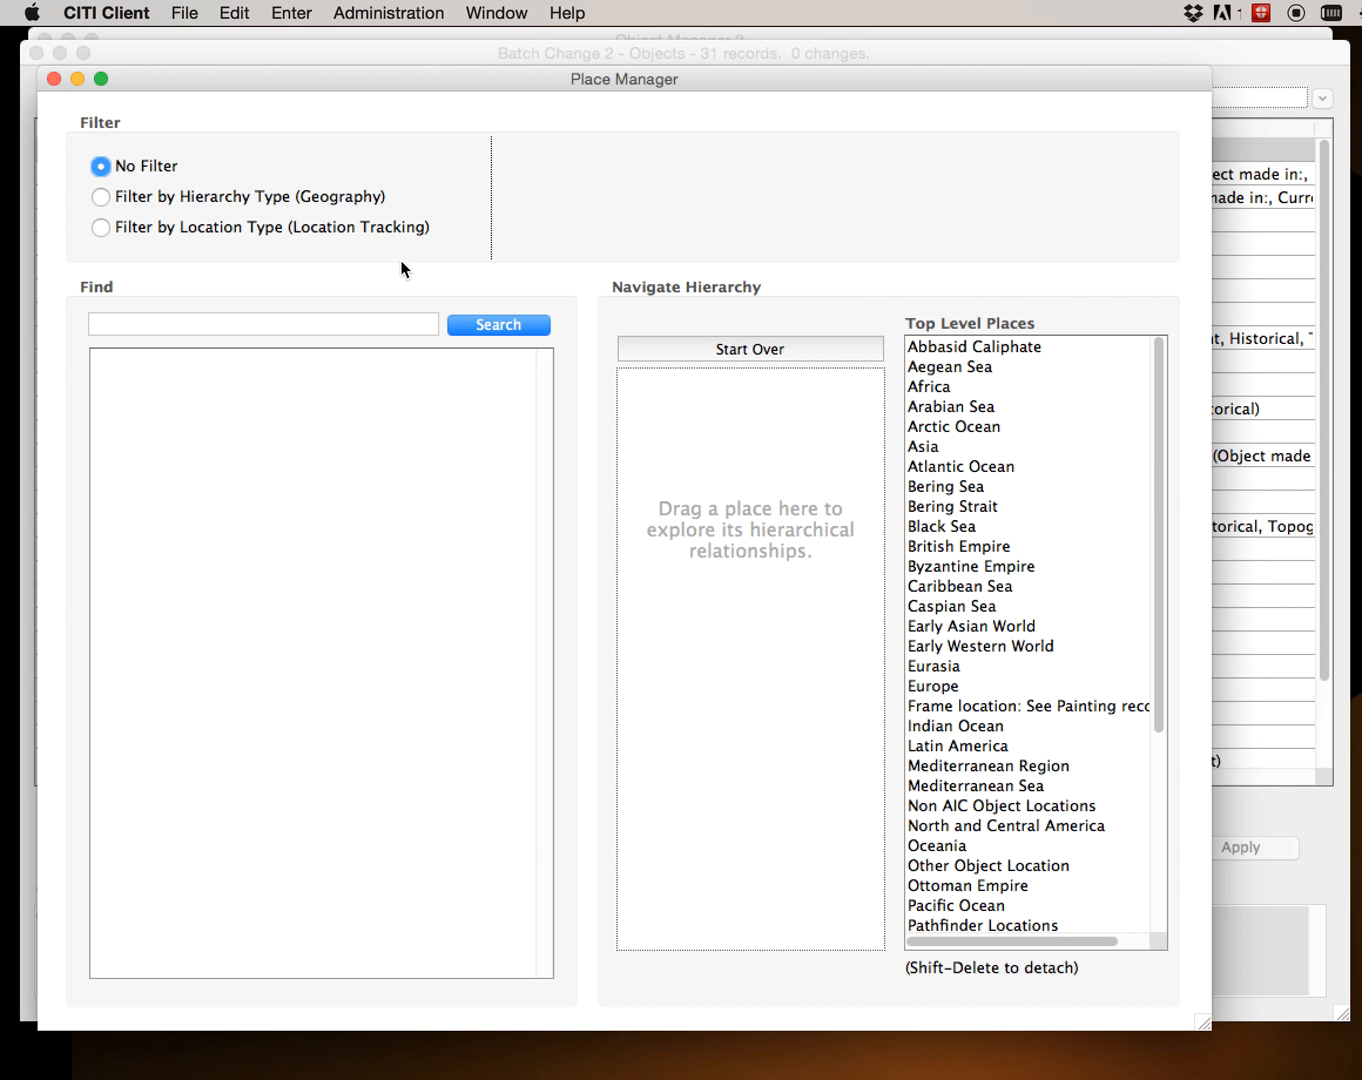
pyautogui.click(259, 324)
pyautogui.write('germany')
pyautogui.press('BackSpace')
pyautogui.press('BackSpace')
pyautogui.press('BackSpace')
pyautogui.press('BackSpace')
pyautogui.press('BackSpace')
pyautogui.press('BackSpace')
pyautogui.press('BackSpace')
pyautogui.write('munich')
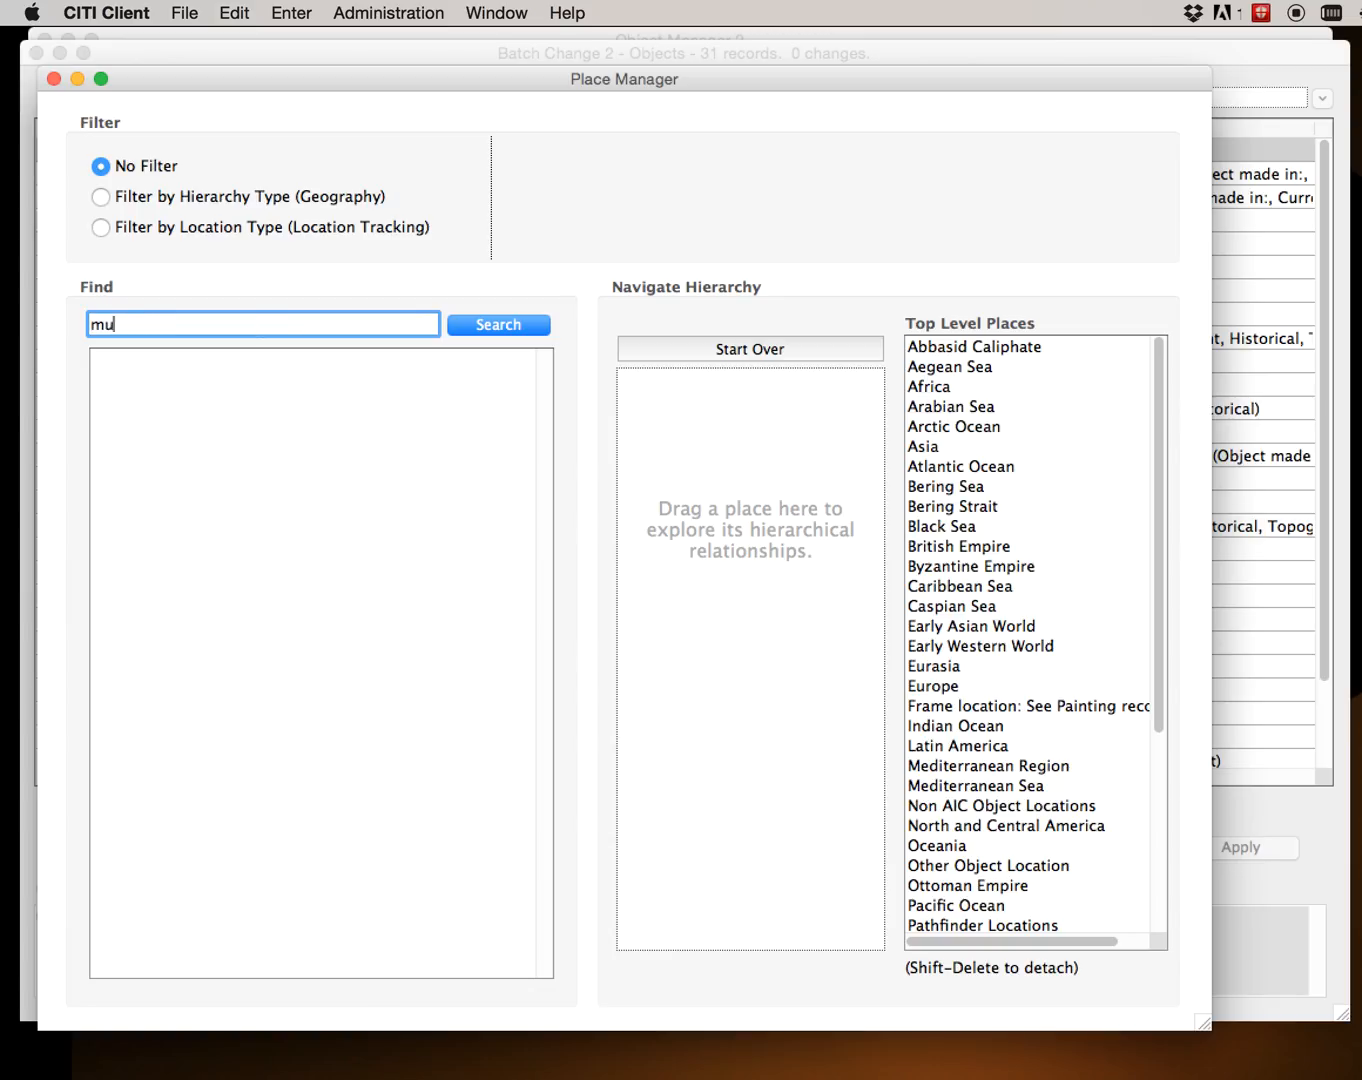
pyautogui.press('Return')
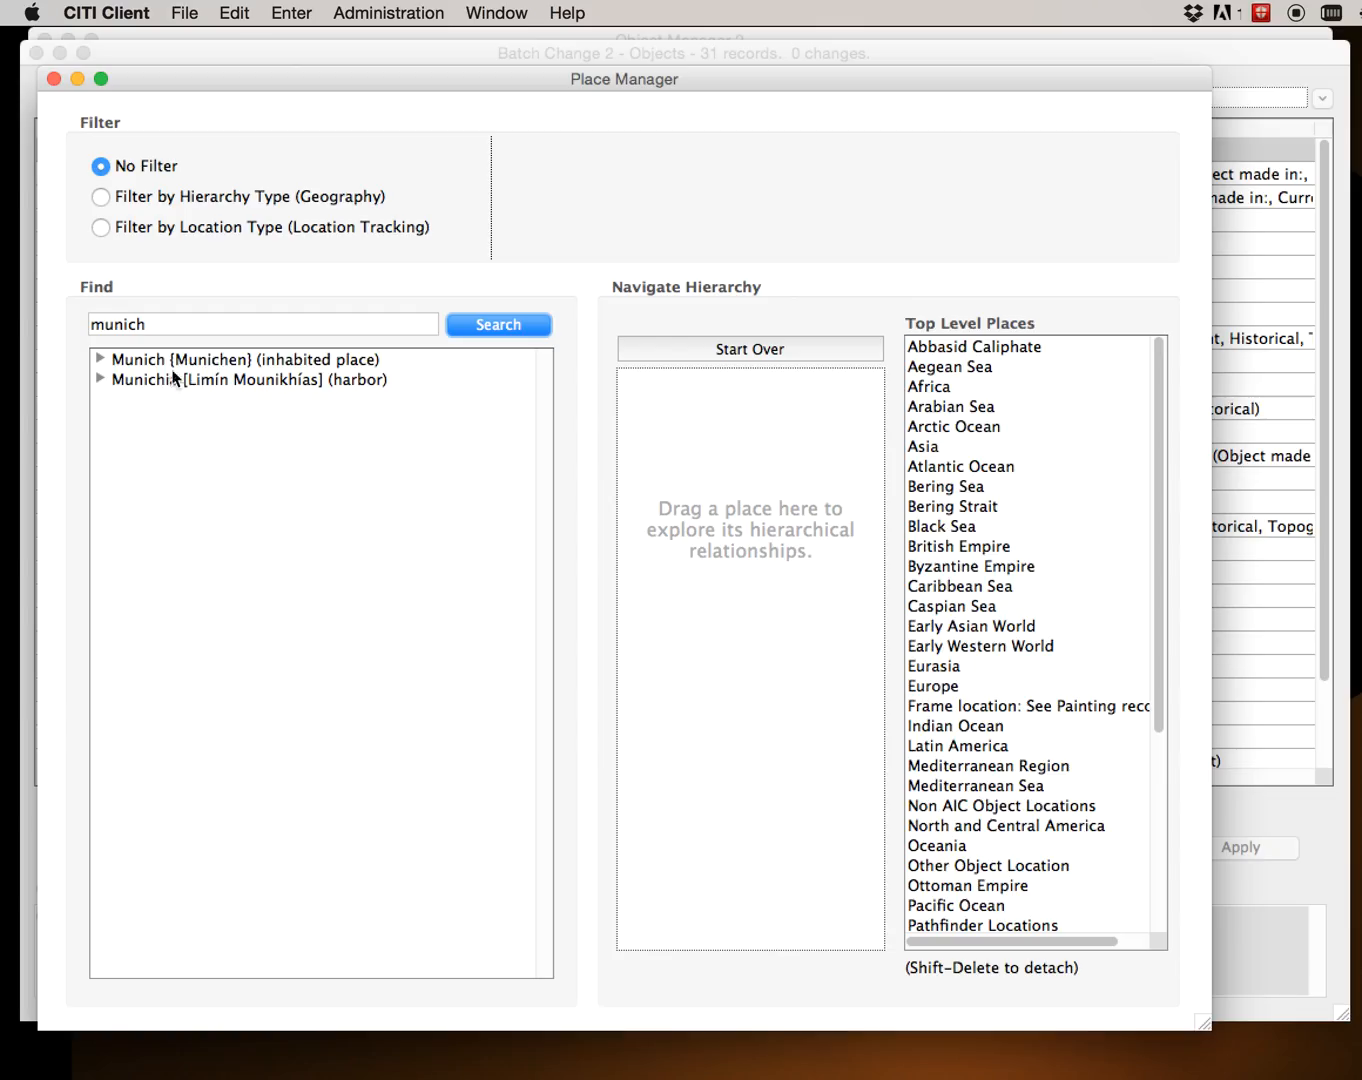
# Examine the names listed in the Munich place record, then return to the batch change window.
pyautogui.doubleClick(142, 358)
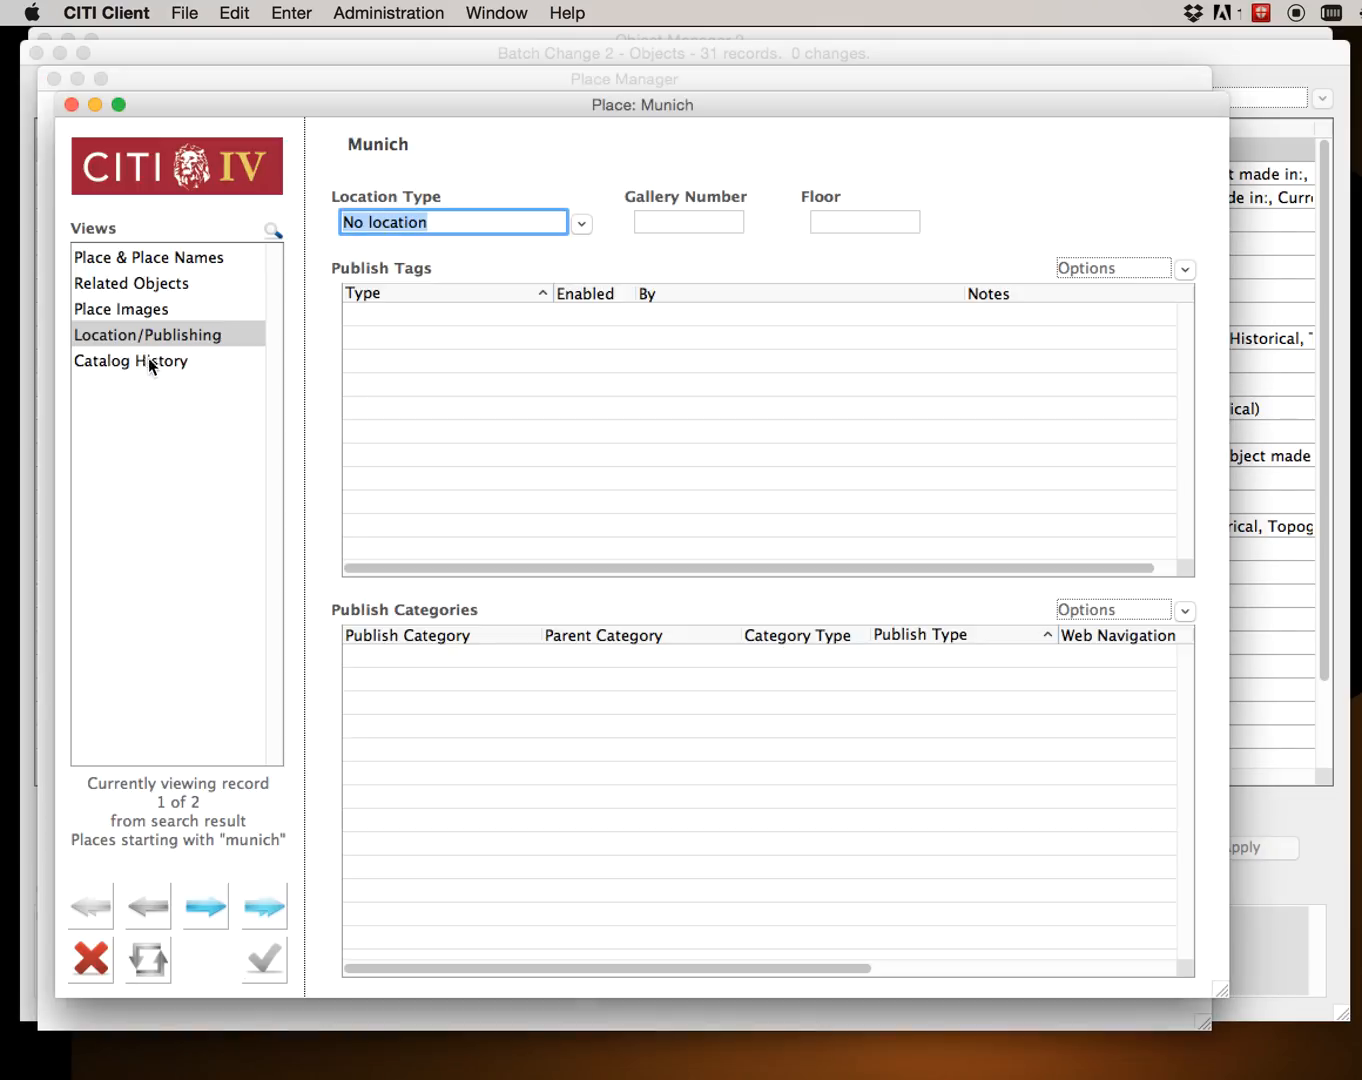
pyautogui.click(199, 262)
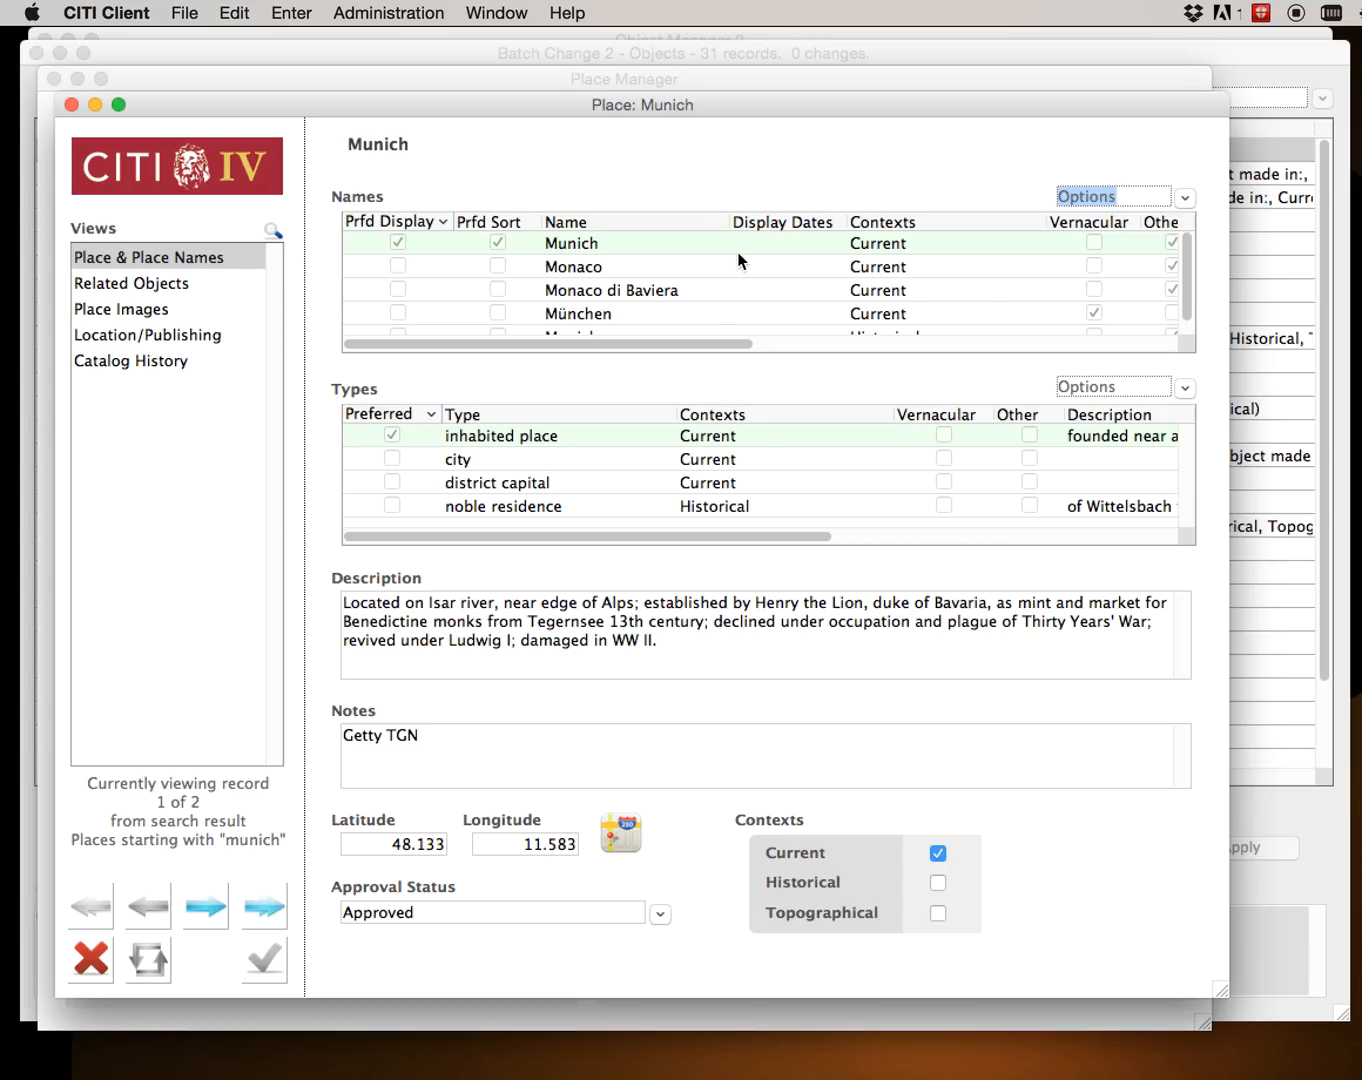
pyautogui.hscroll(5, 739, 261)
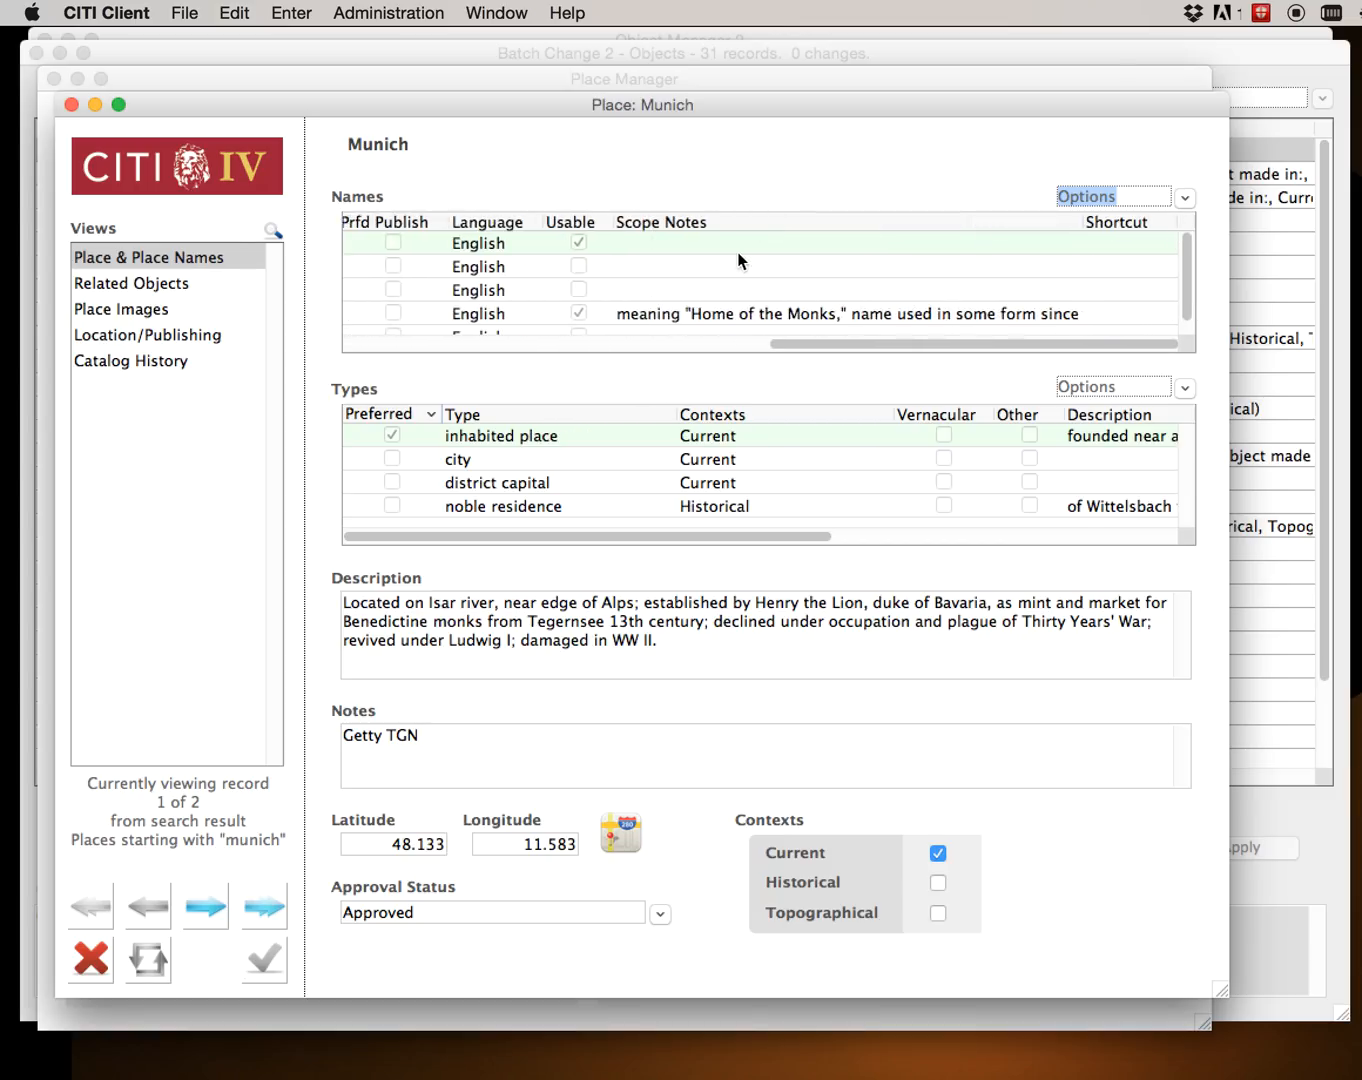
pyautogui.hscroll(-2, 739, 260)
pyautogui.hscroll(2, 739, 261)
pyautogui.hscroll(-2, 407, 263)
pyautogui.hscroll(-3, 406, 263)
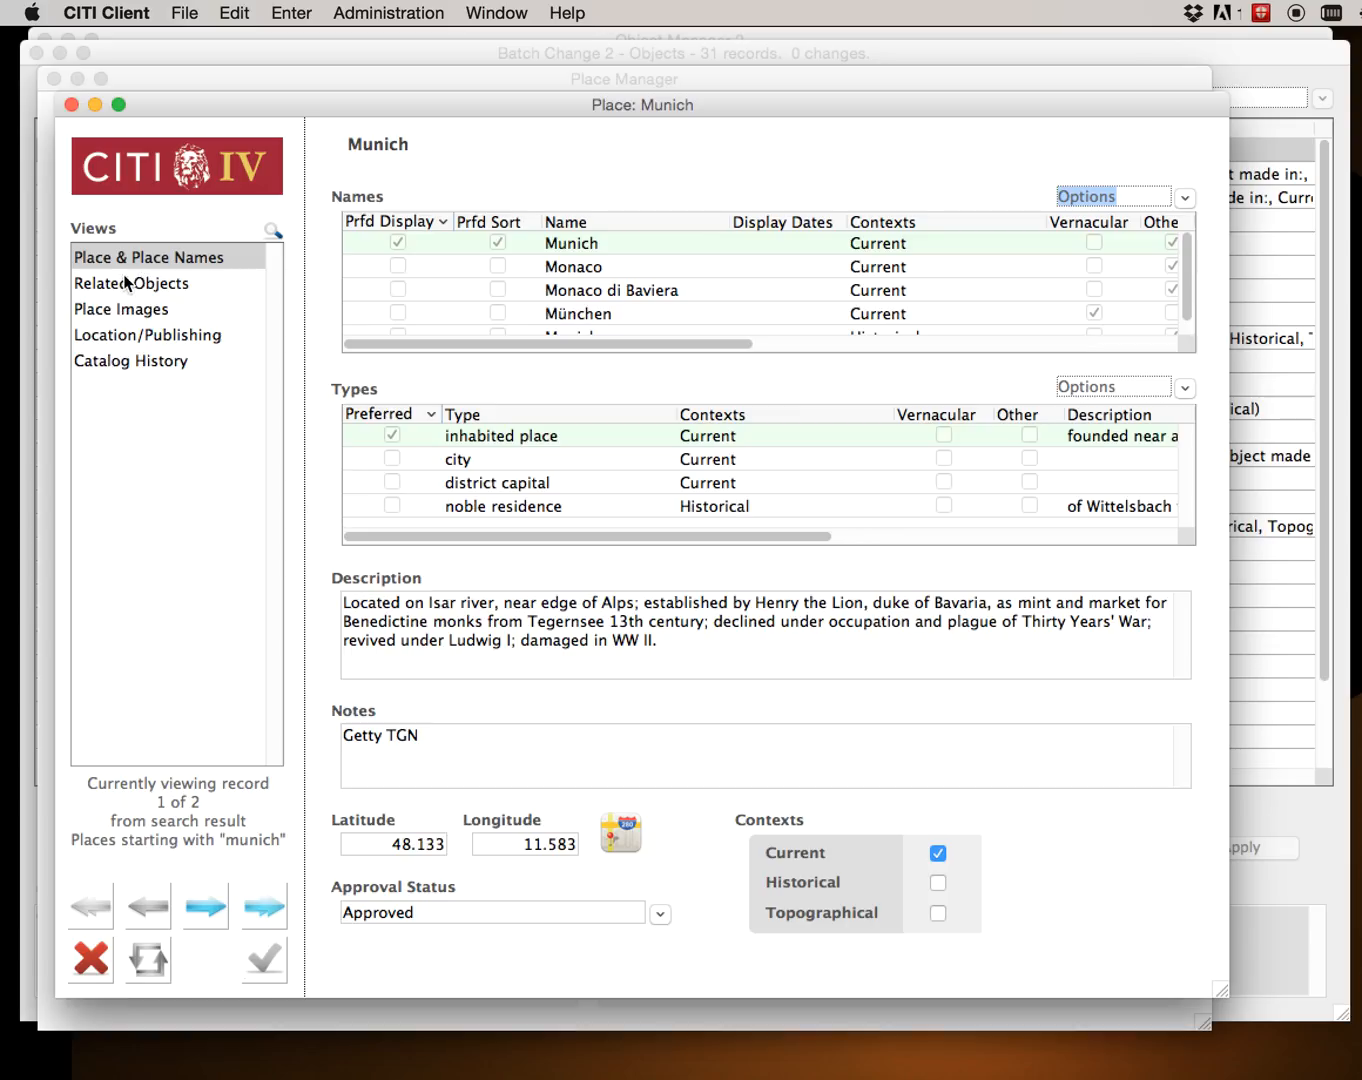
pyautogui.press('super+w')
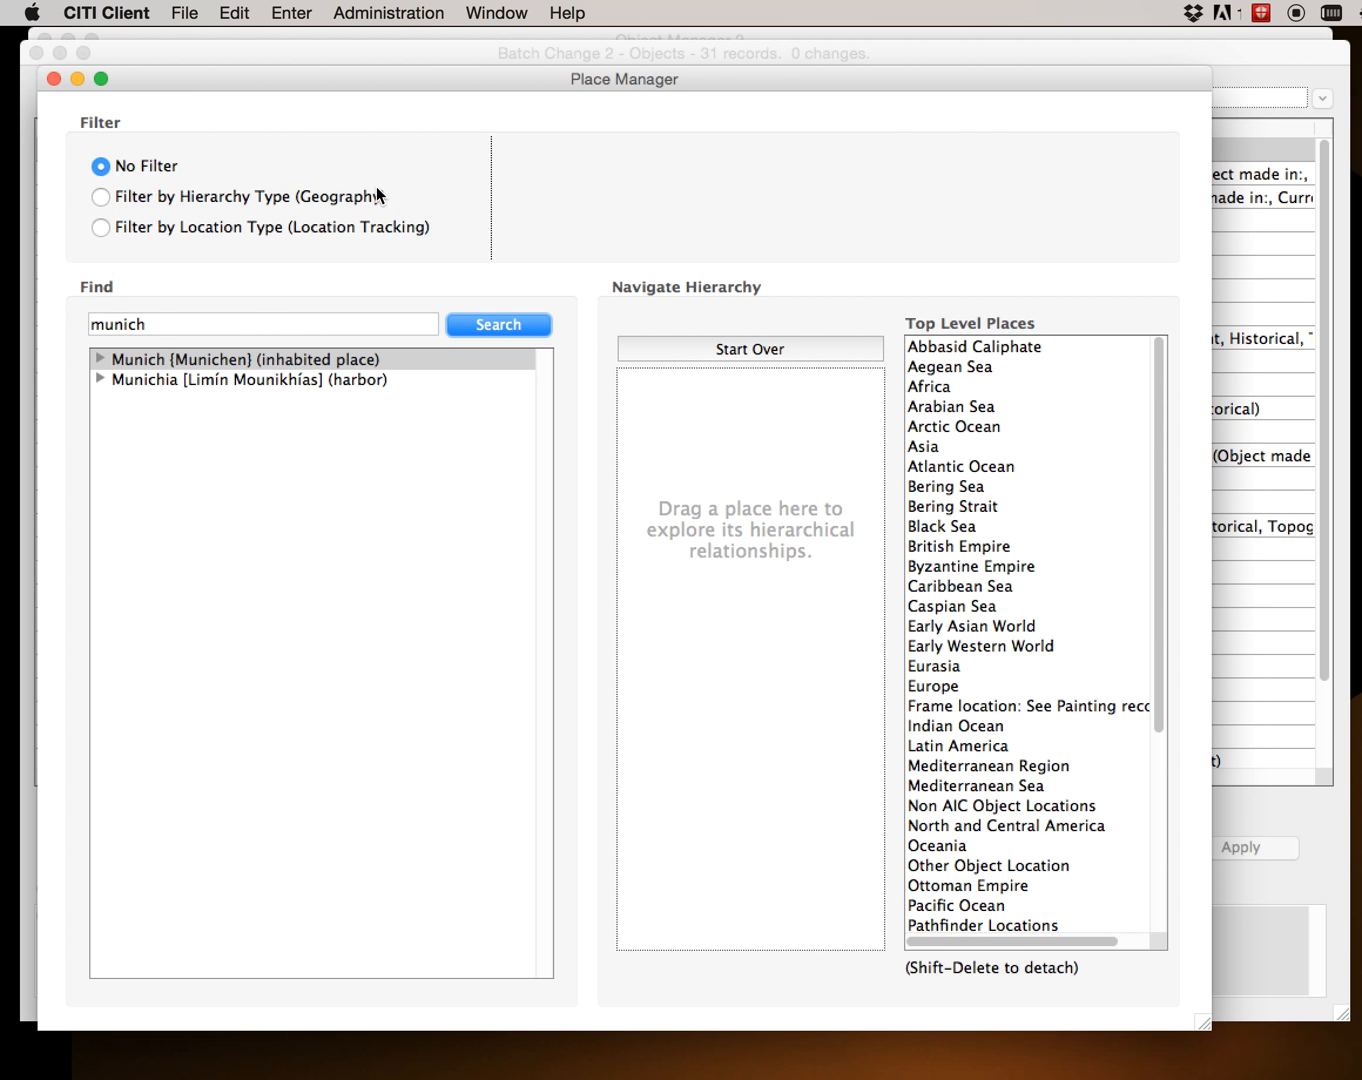
pyautogui.press('super+w')
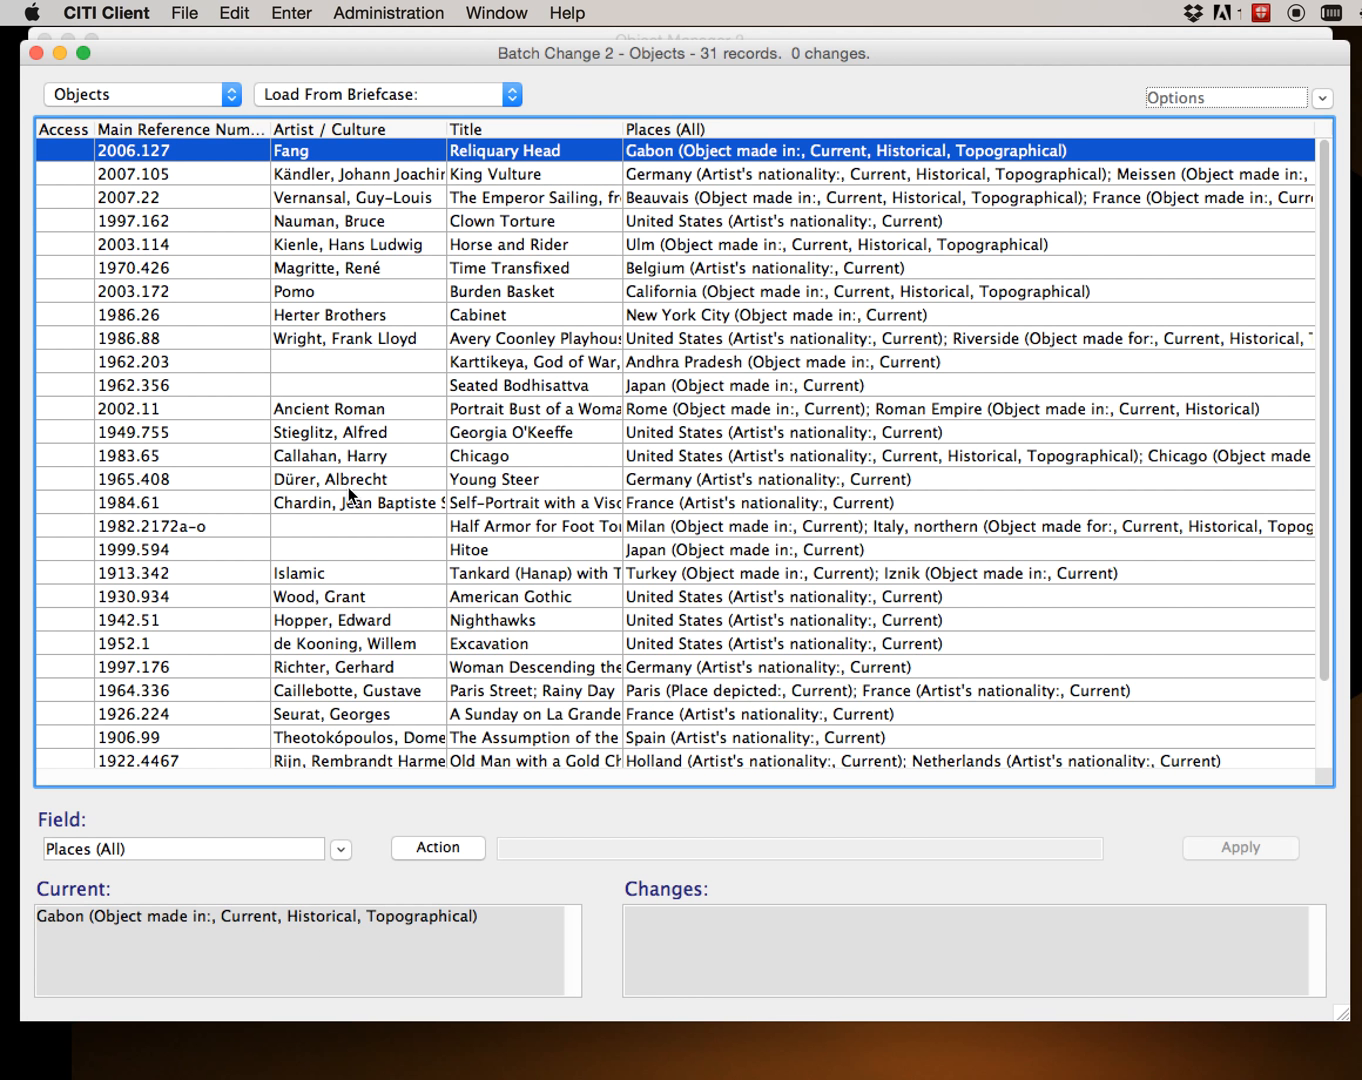
# Review the Qualifier options in the Places (All) action and set the Historical additional field to True.
pyautogui.click(443, 848)
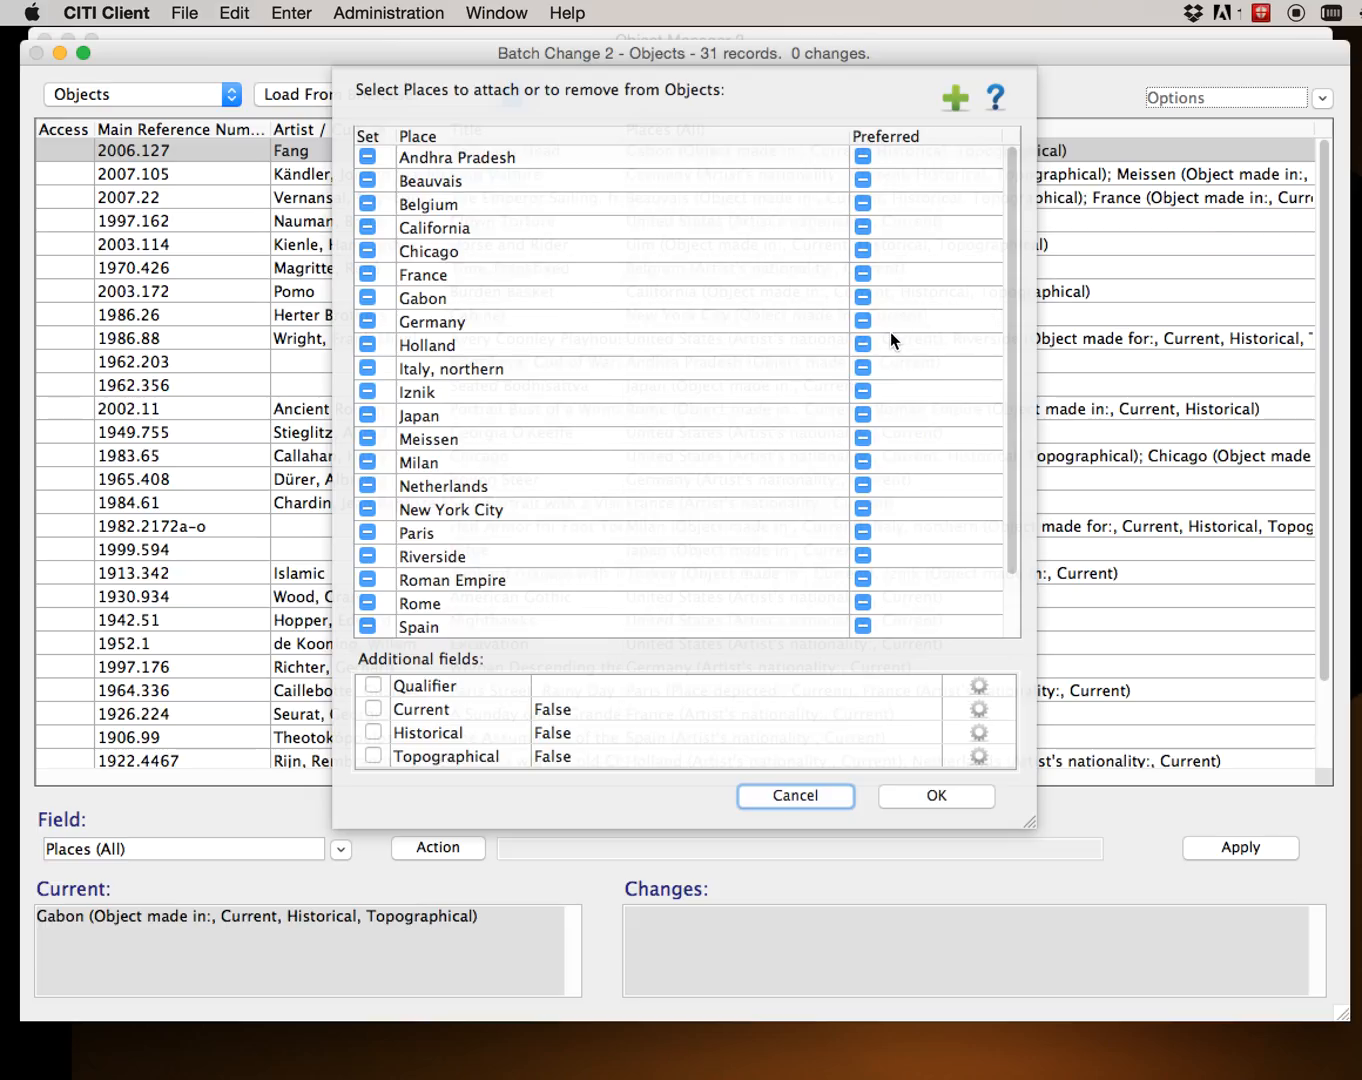
pyautogui.click(979, 686)
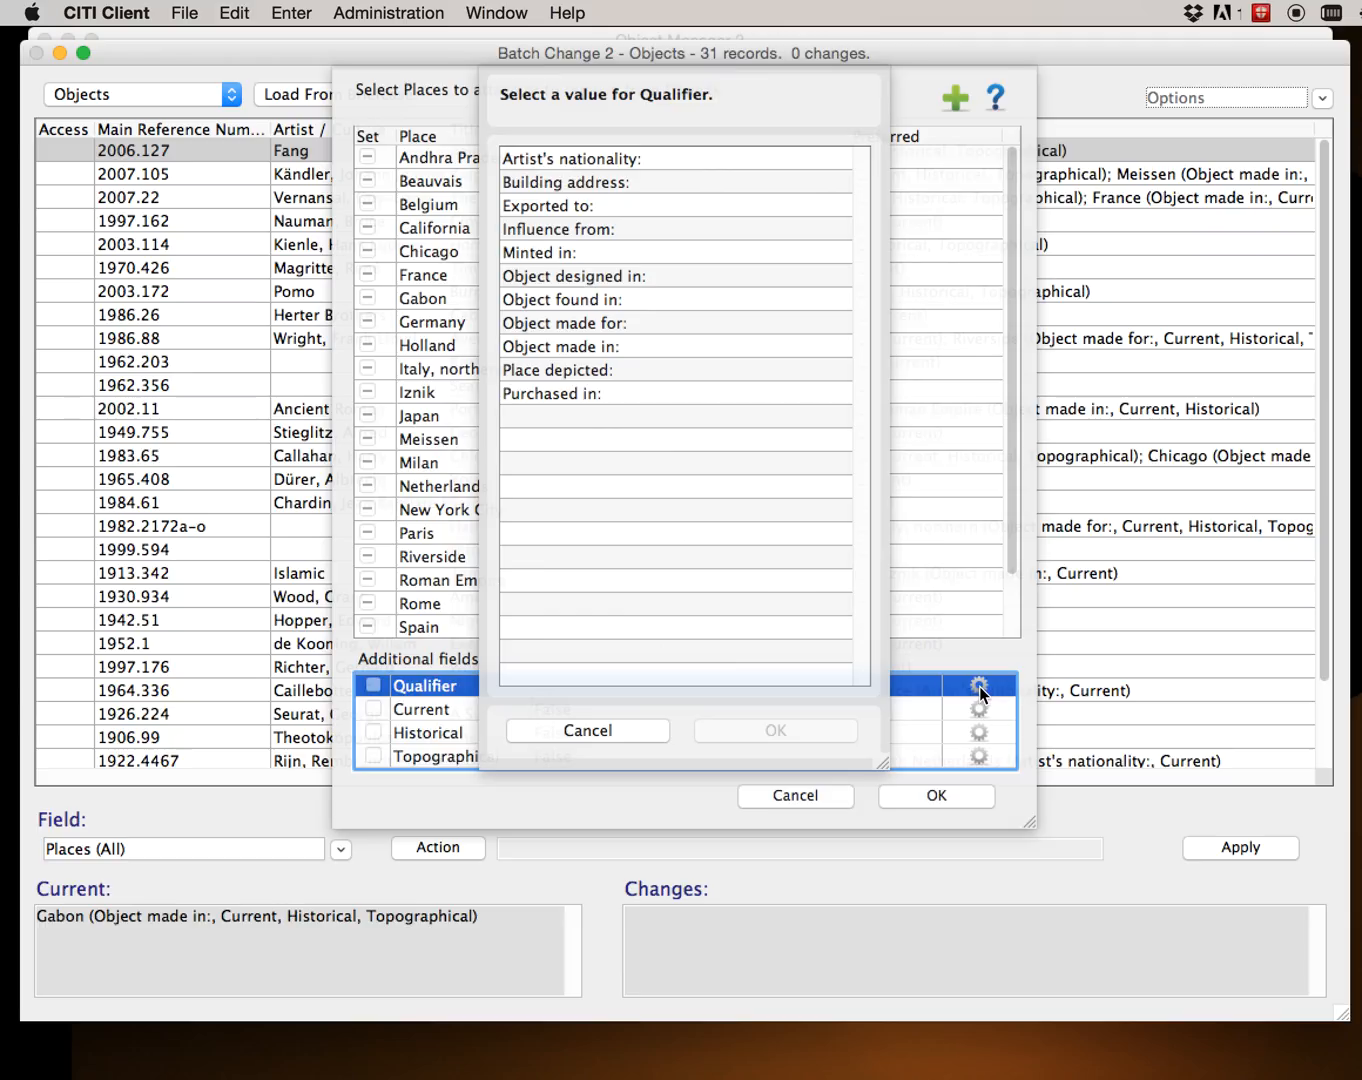
pyautogui.press('Escape')
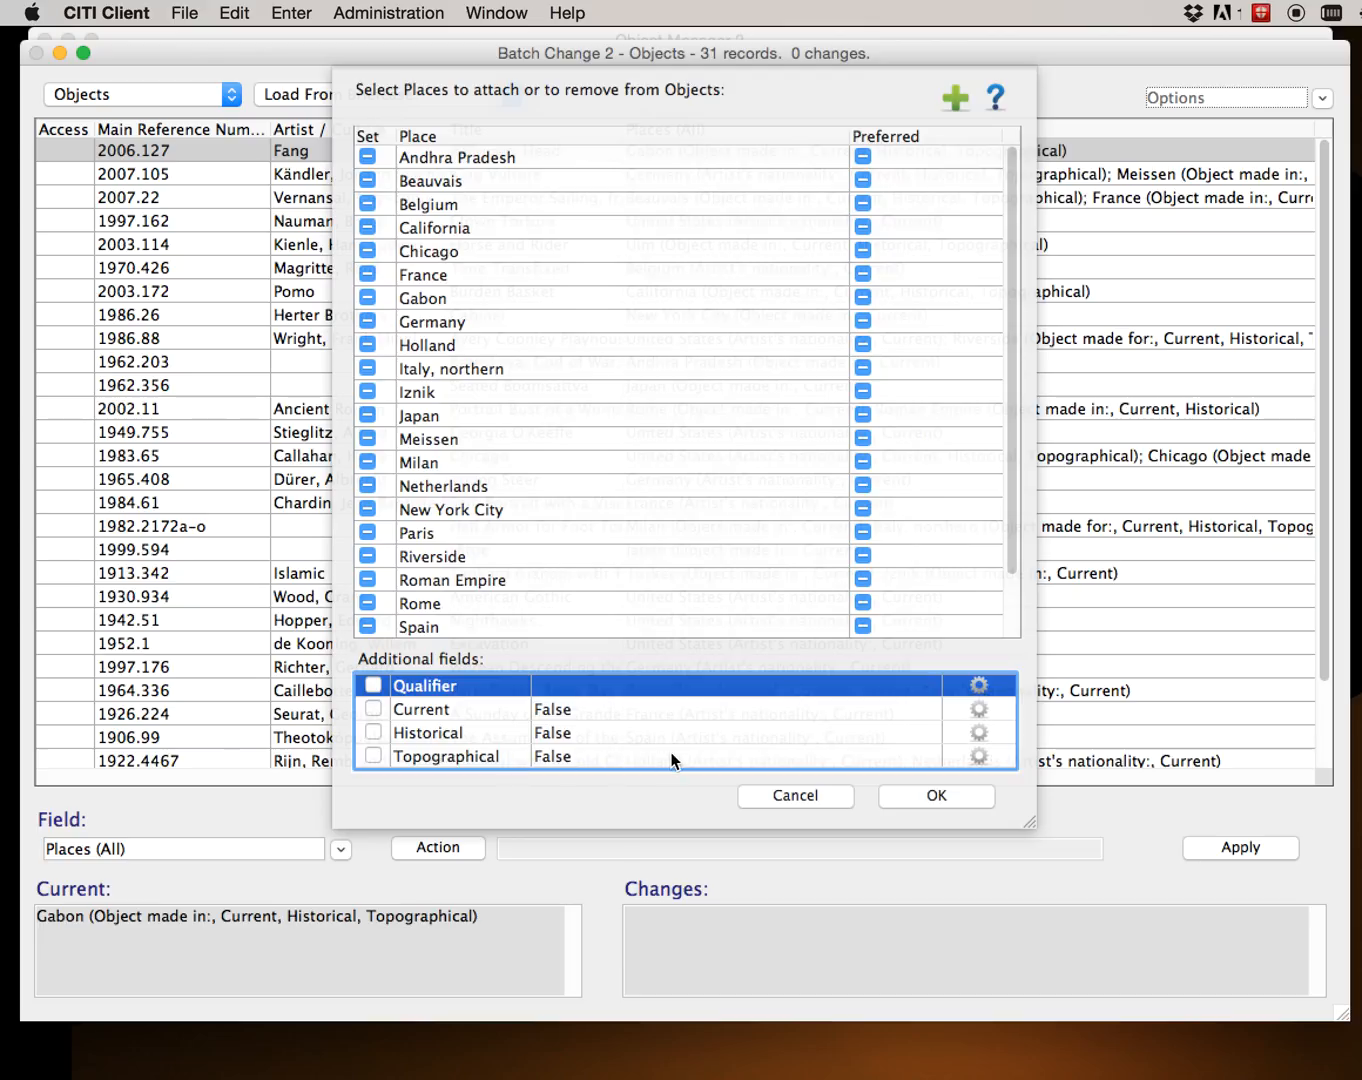
pyautogui.click(980, 732)
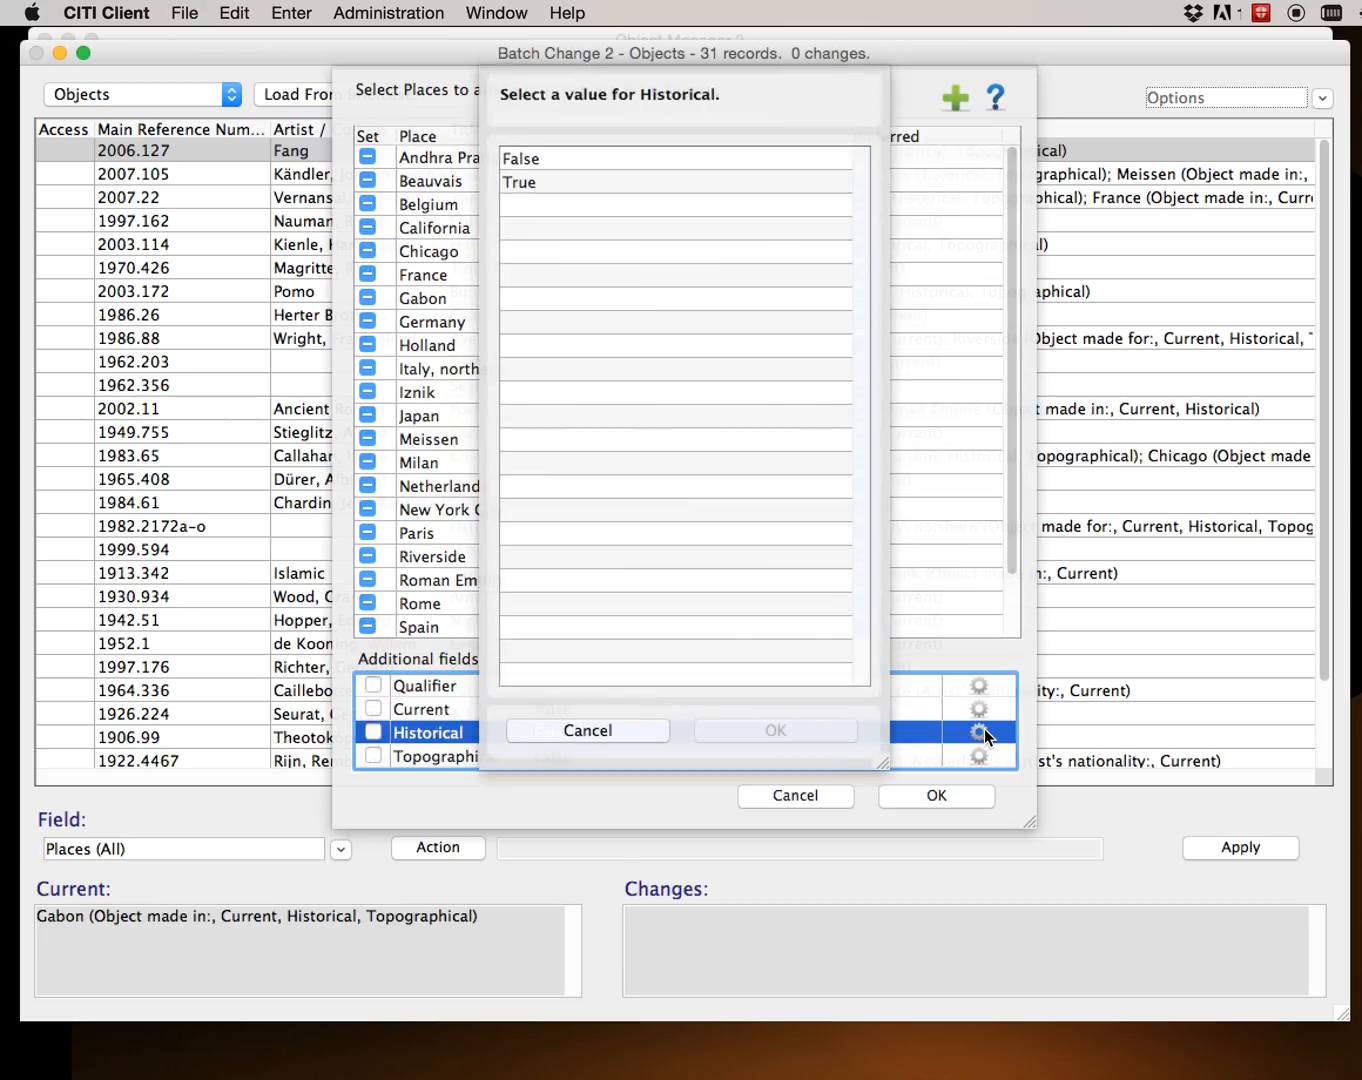
pyautogui.doubleClick(522, 182)
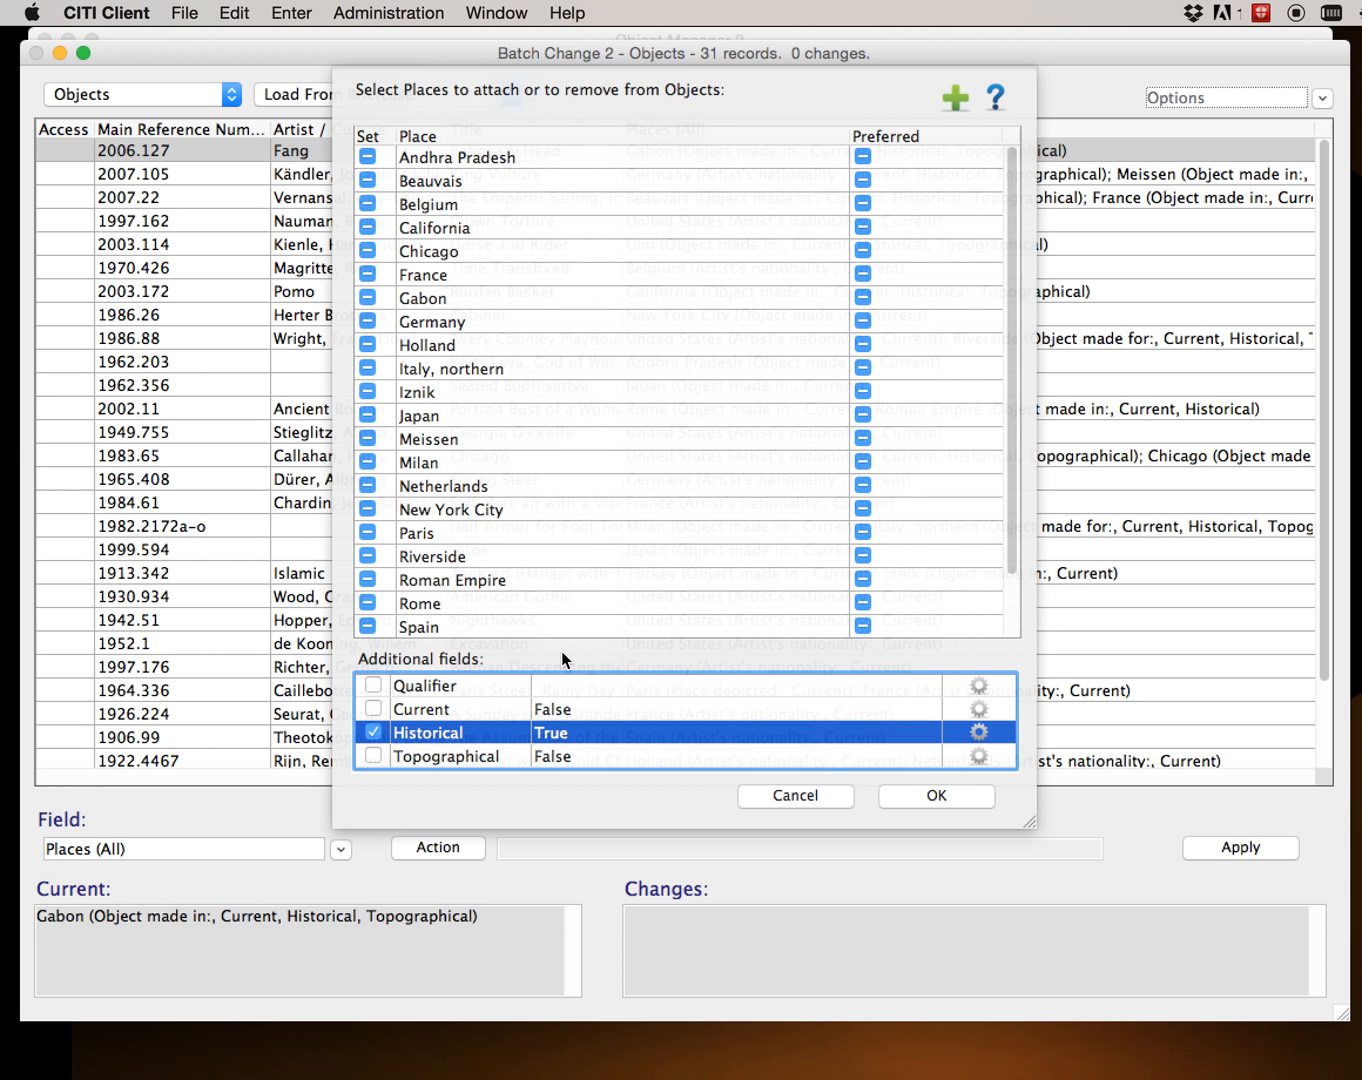
# Cancel the Places (All) action and choose Imaging Notes as the field for the batch change.
pyautogui.press('Escape')
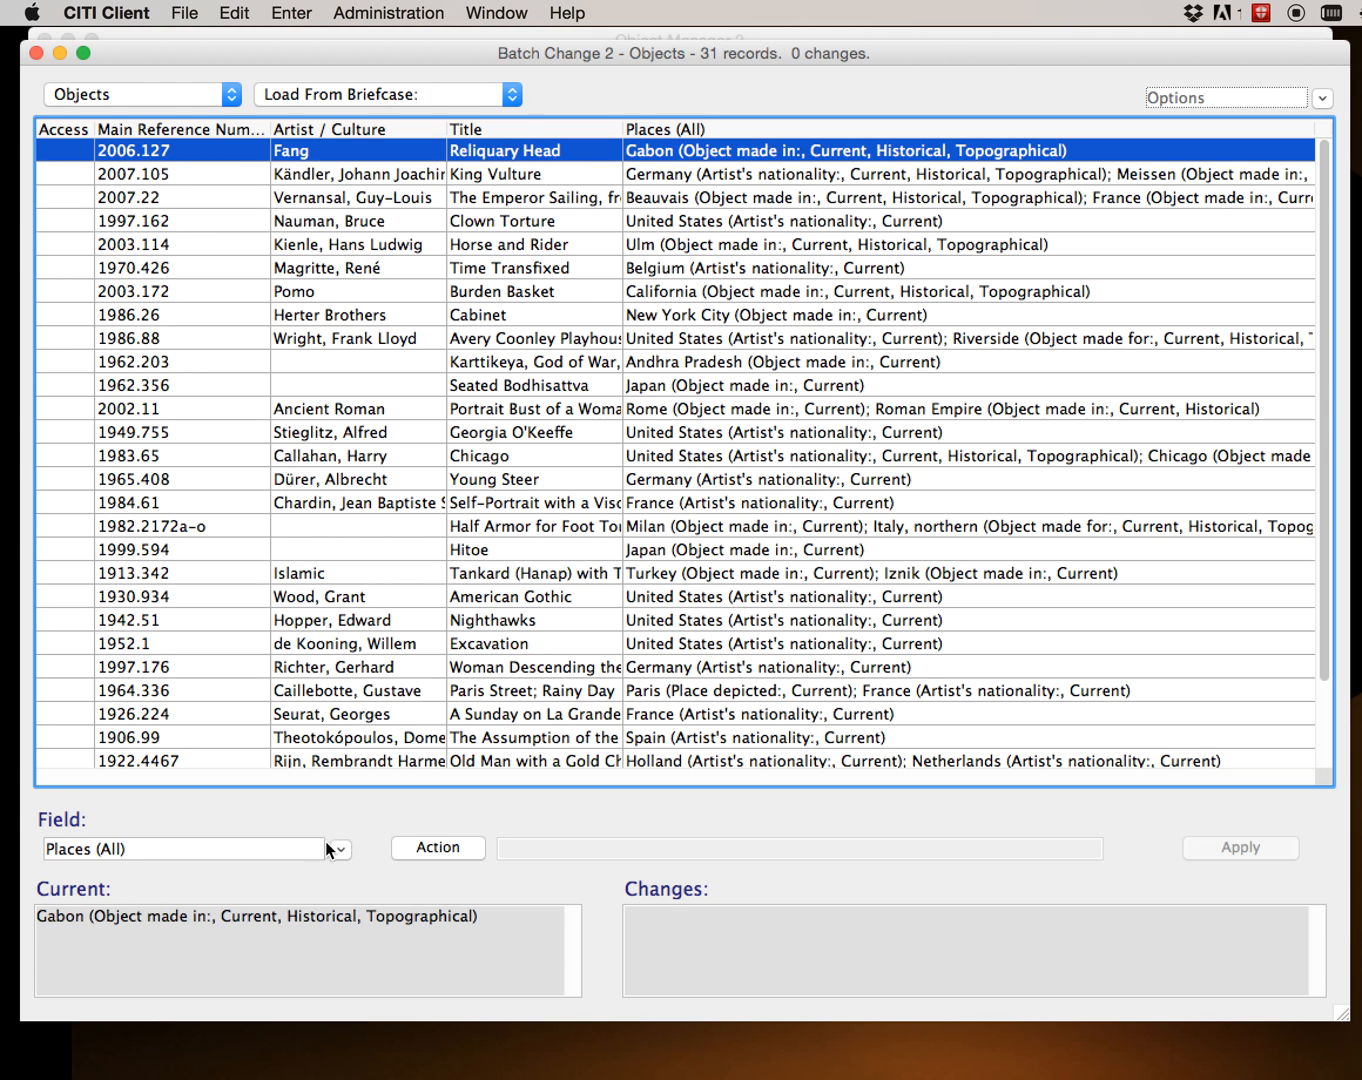
pyautogui.scroll(-4, 598, 514)
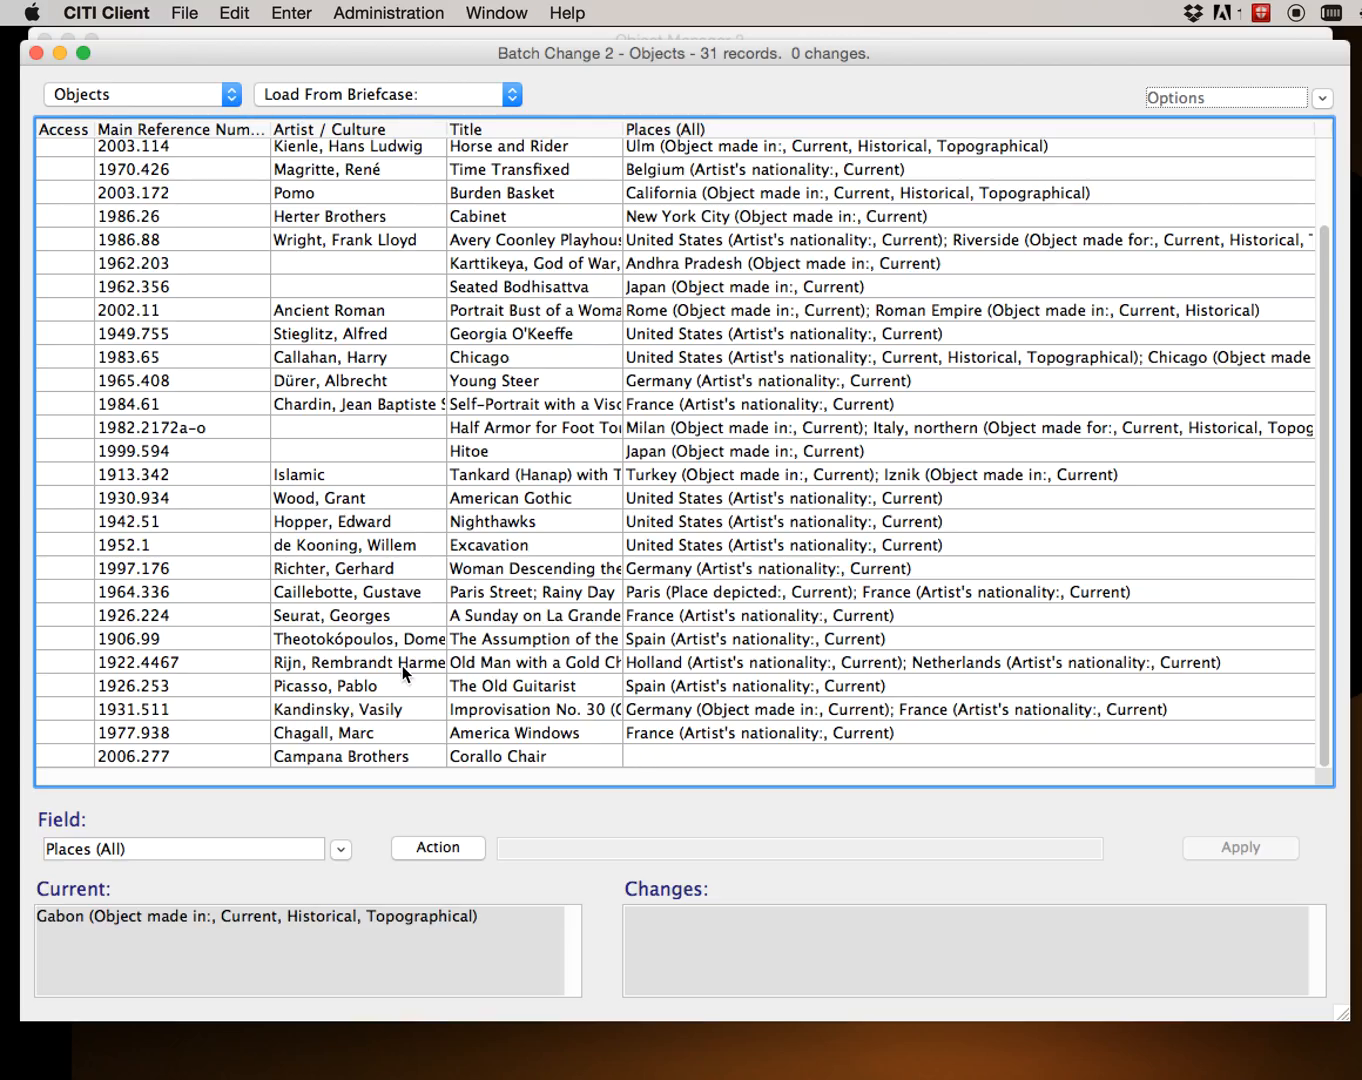
pyautogui.click(341, 852)
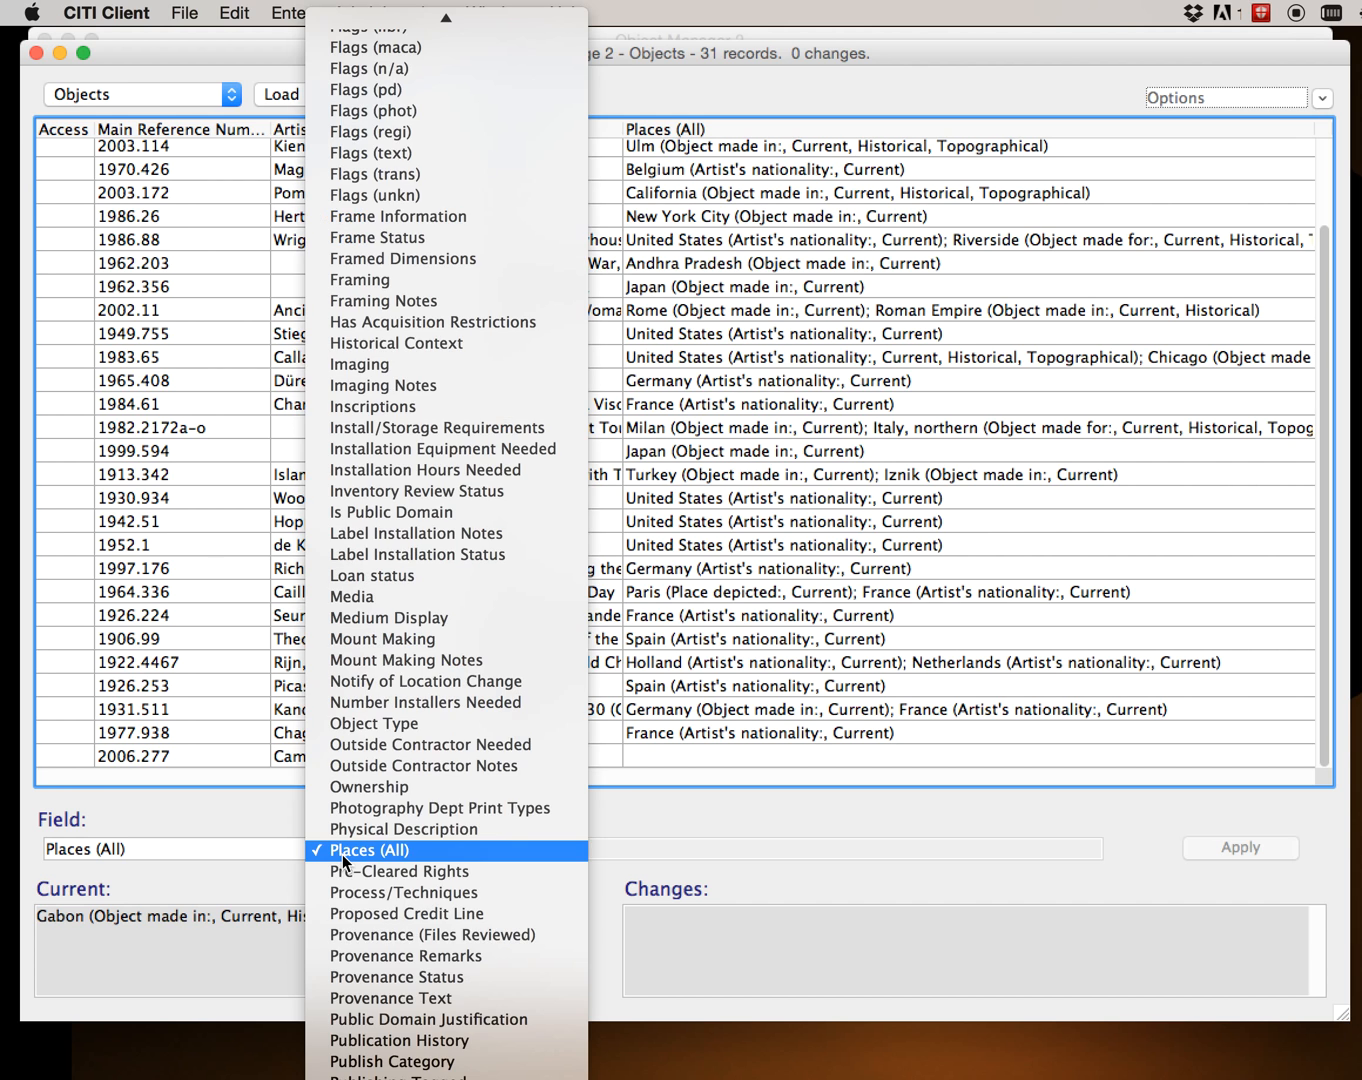
pyautogui.scroll(3, 416, 597)
pyautogui.scroll(15, 416, 597)
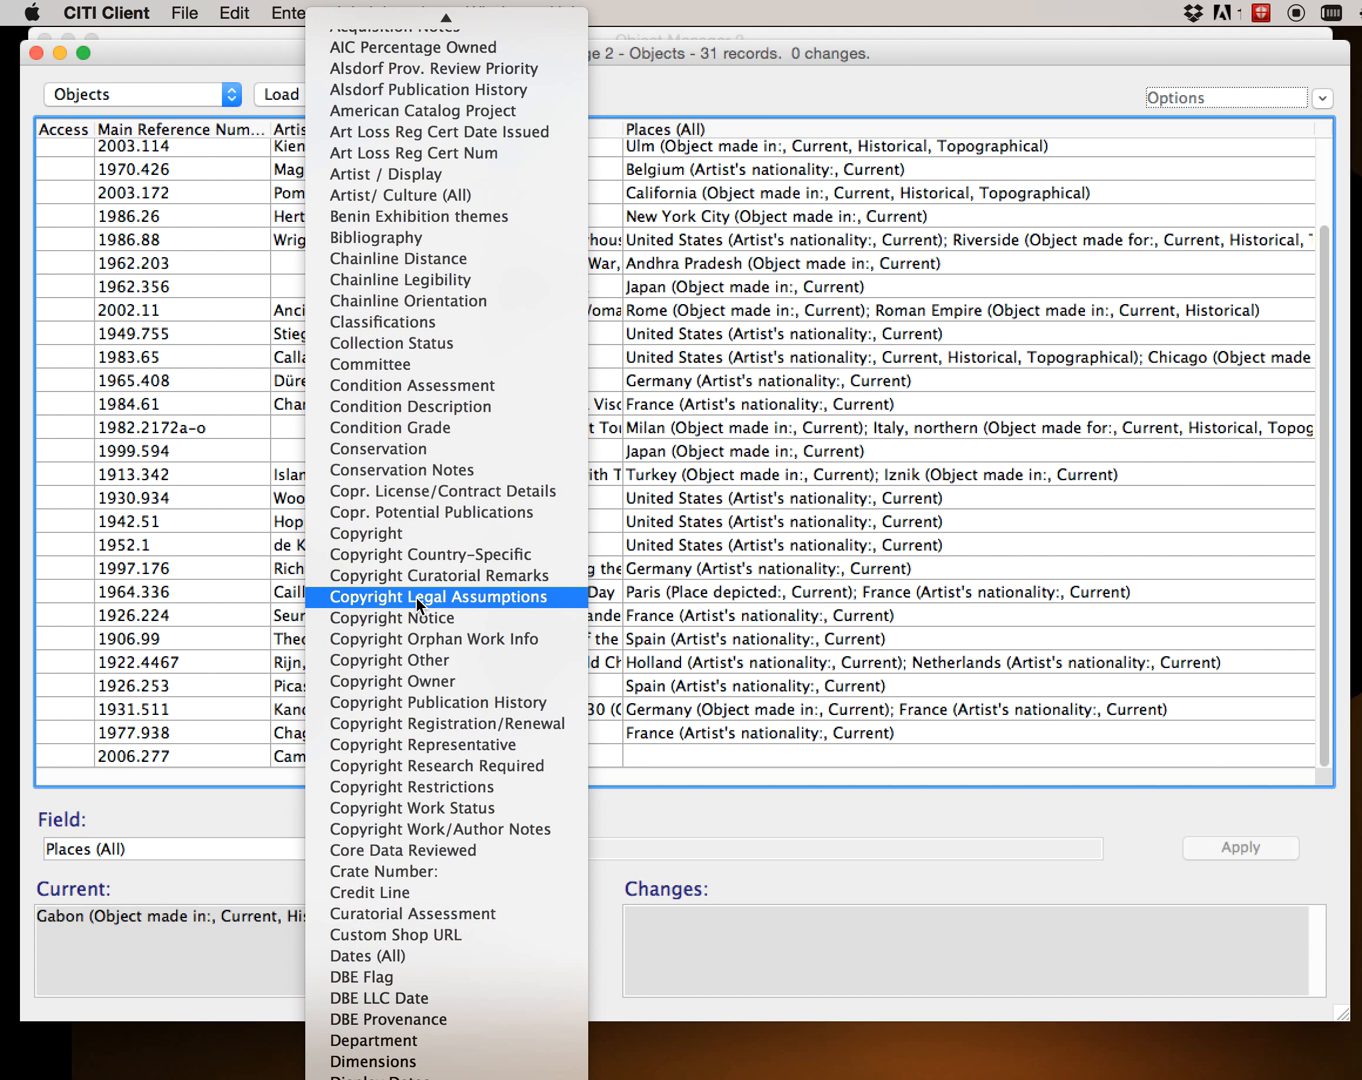
pyautogui.scroll(2, 417, 597)
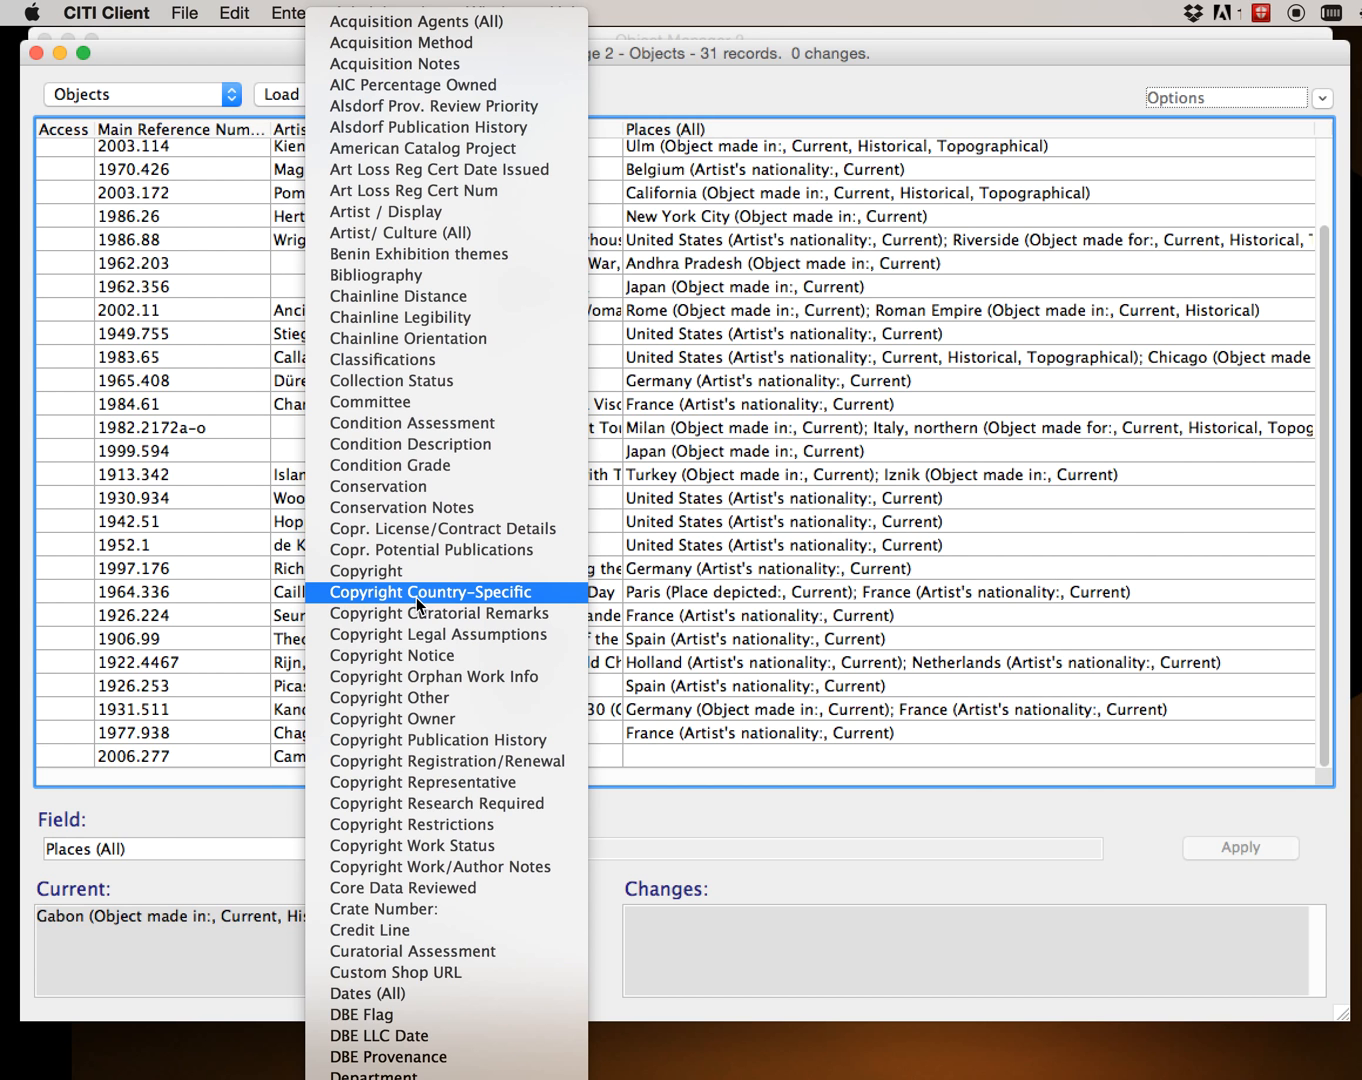
pyautogui.scroll(-20, 416, 597)
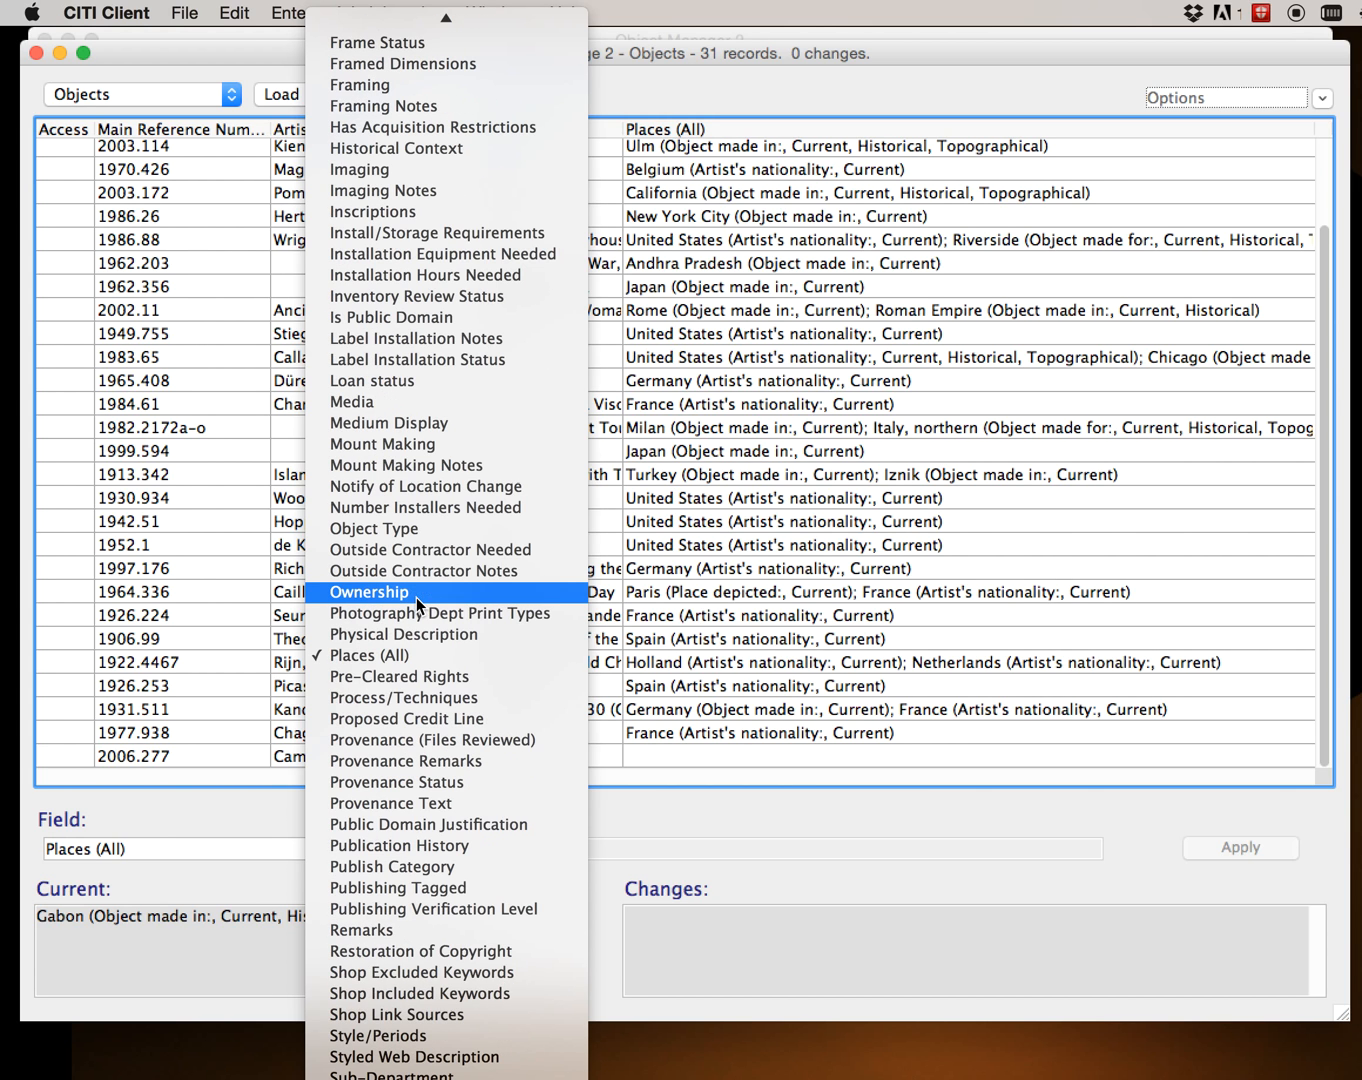
pyautogui.click(453, 975)
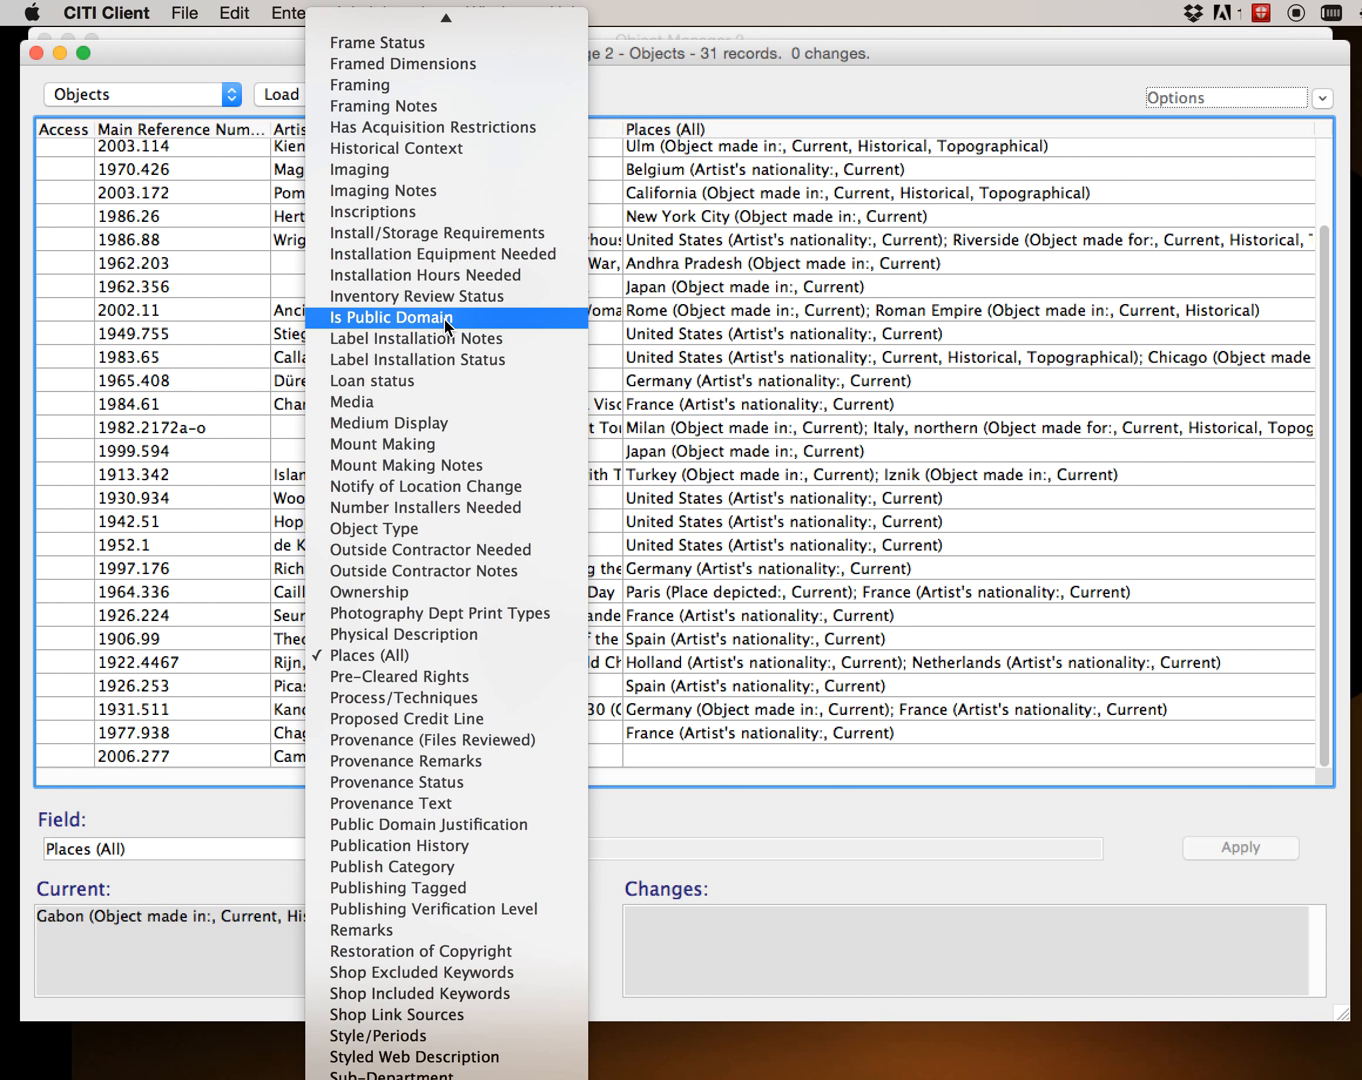
pyautogui.click(440, 191)
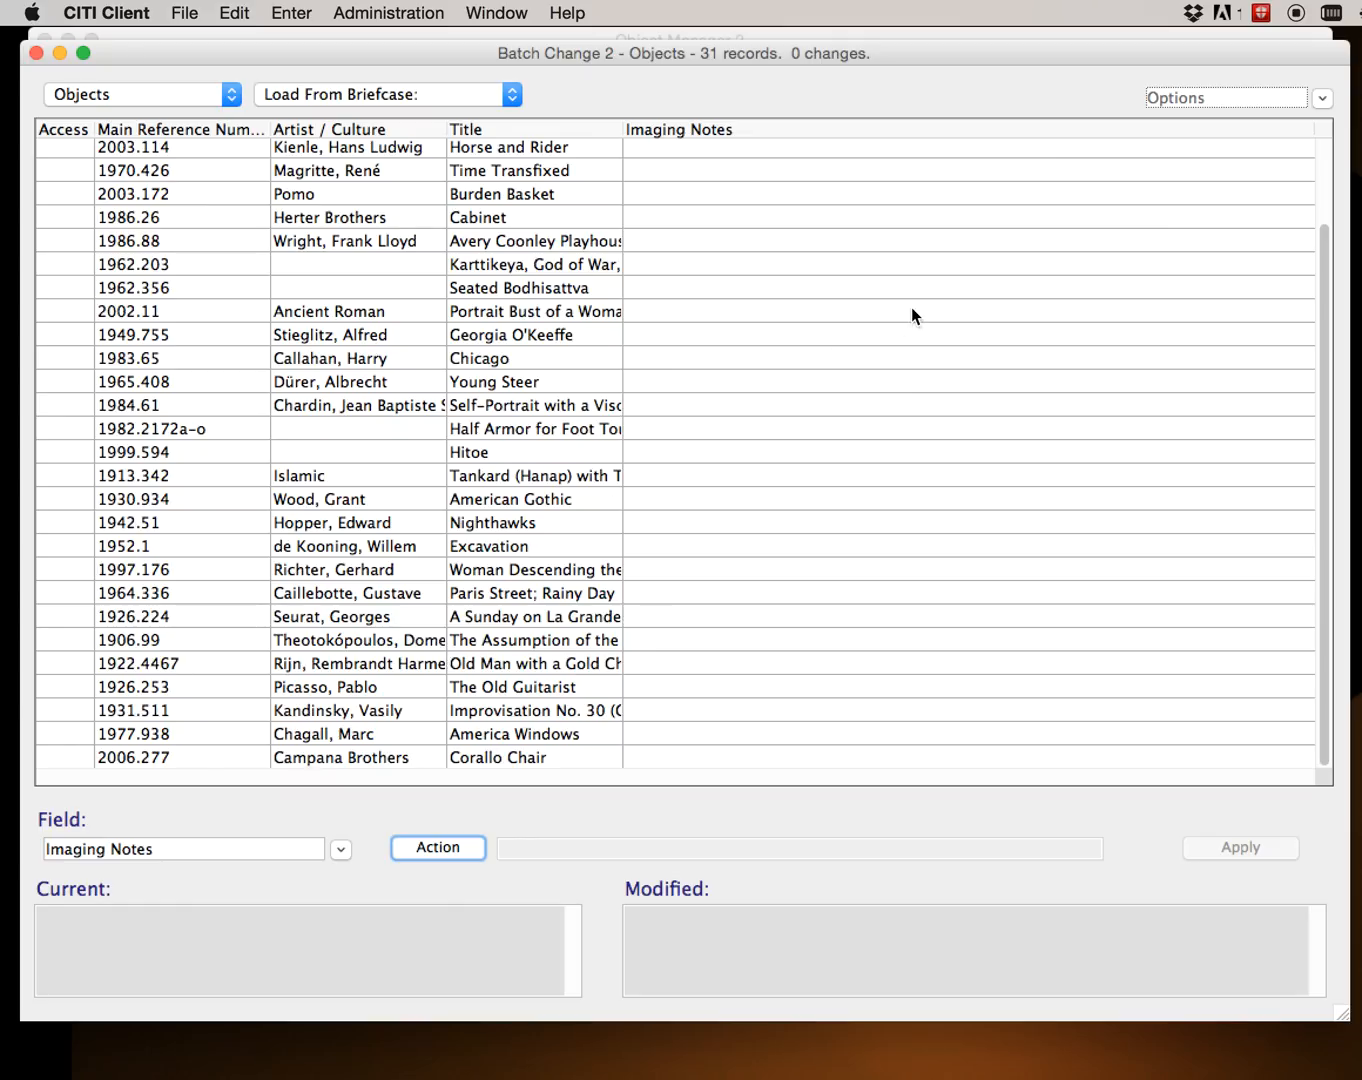
# Limit the batch change list to the Burden Basket record by showing only the selected object.
pyautogui.click(506, 195)
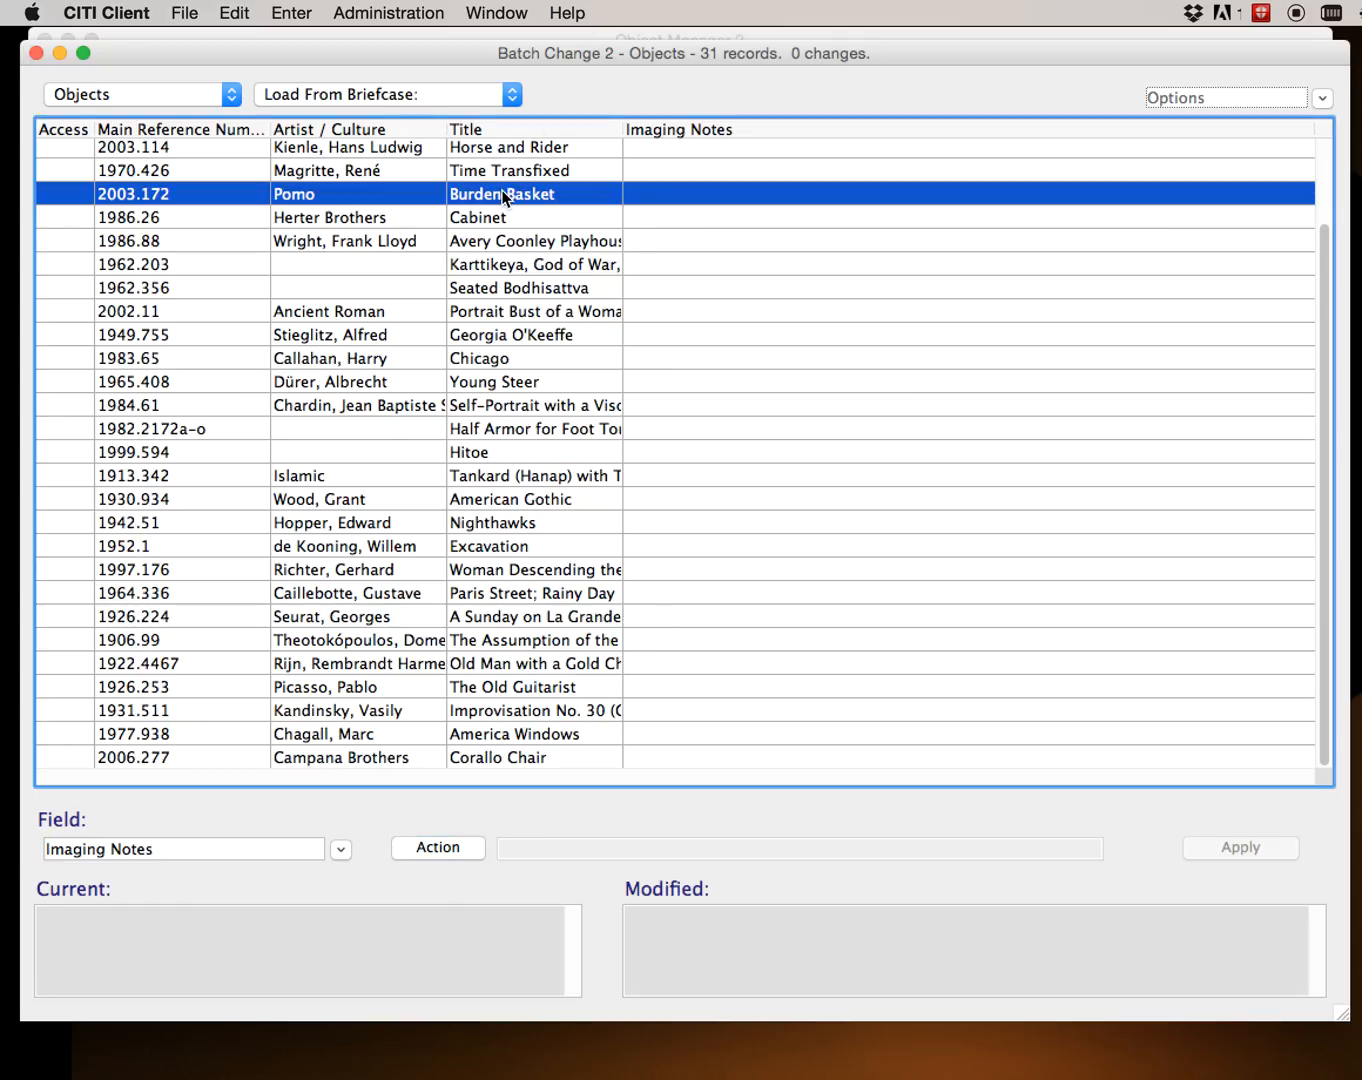
pyautogui.rightClick(503, 196)
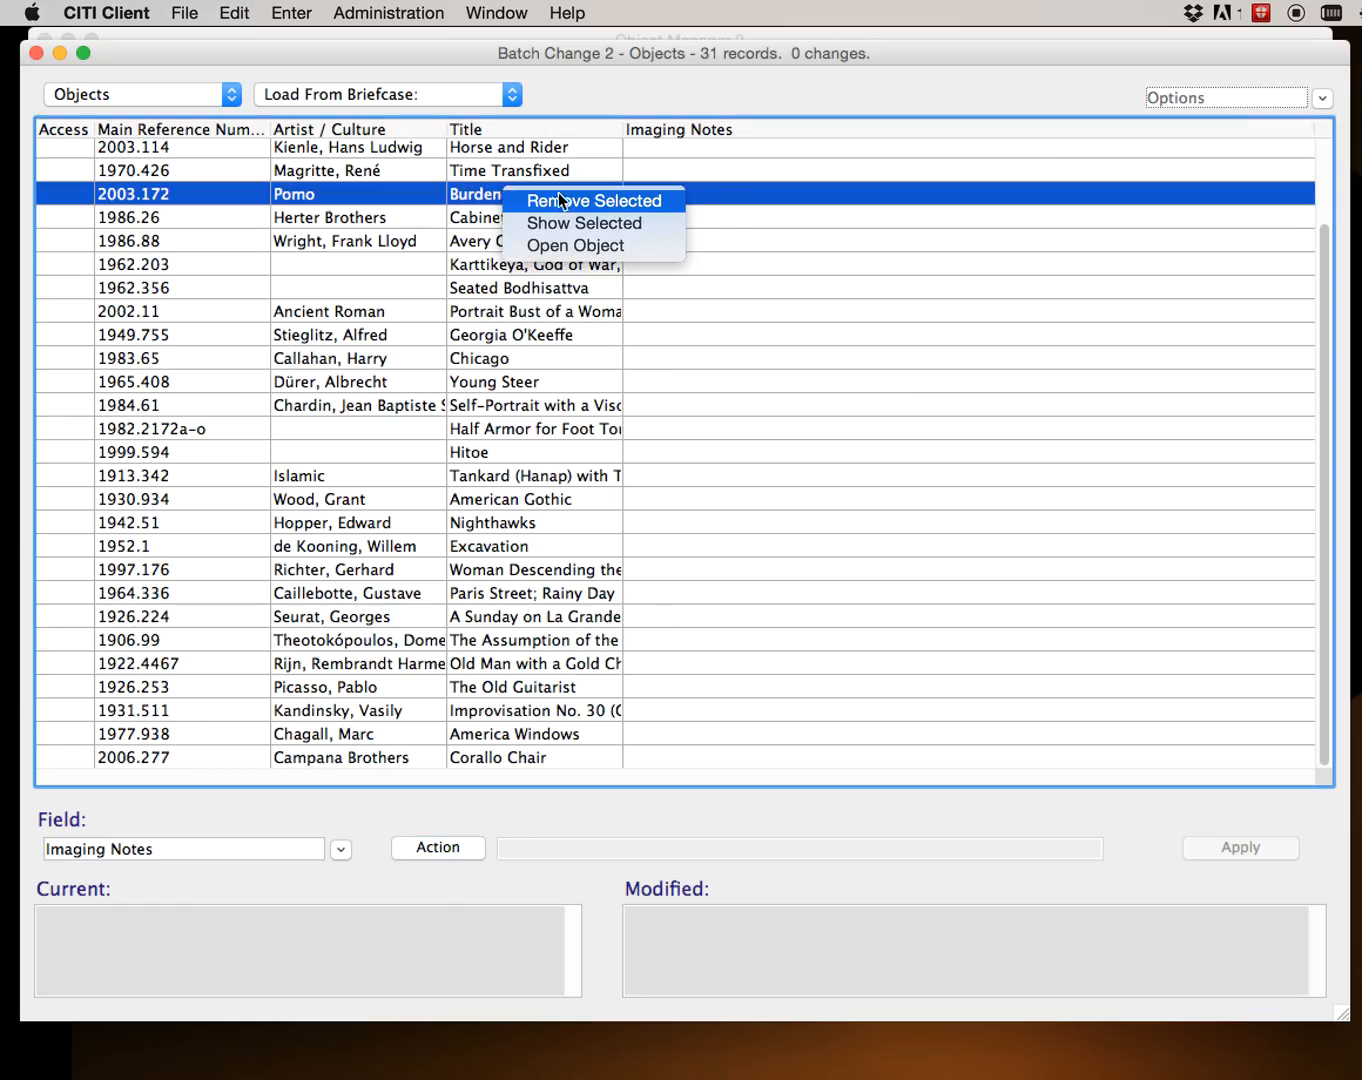
pyautogui.click(571, 225)
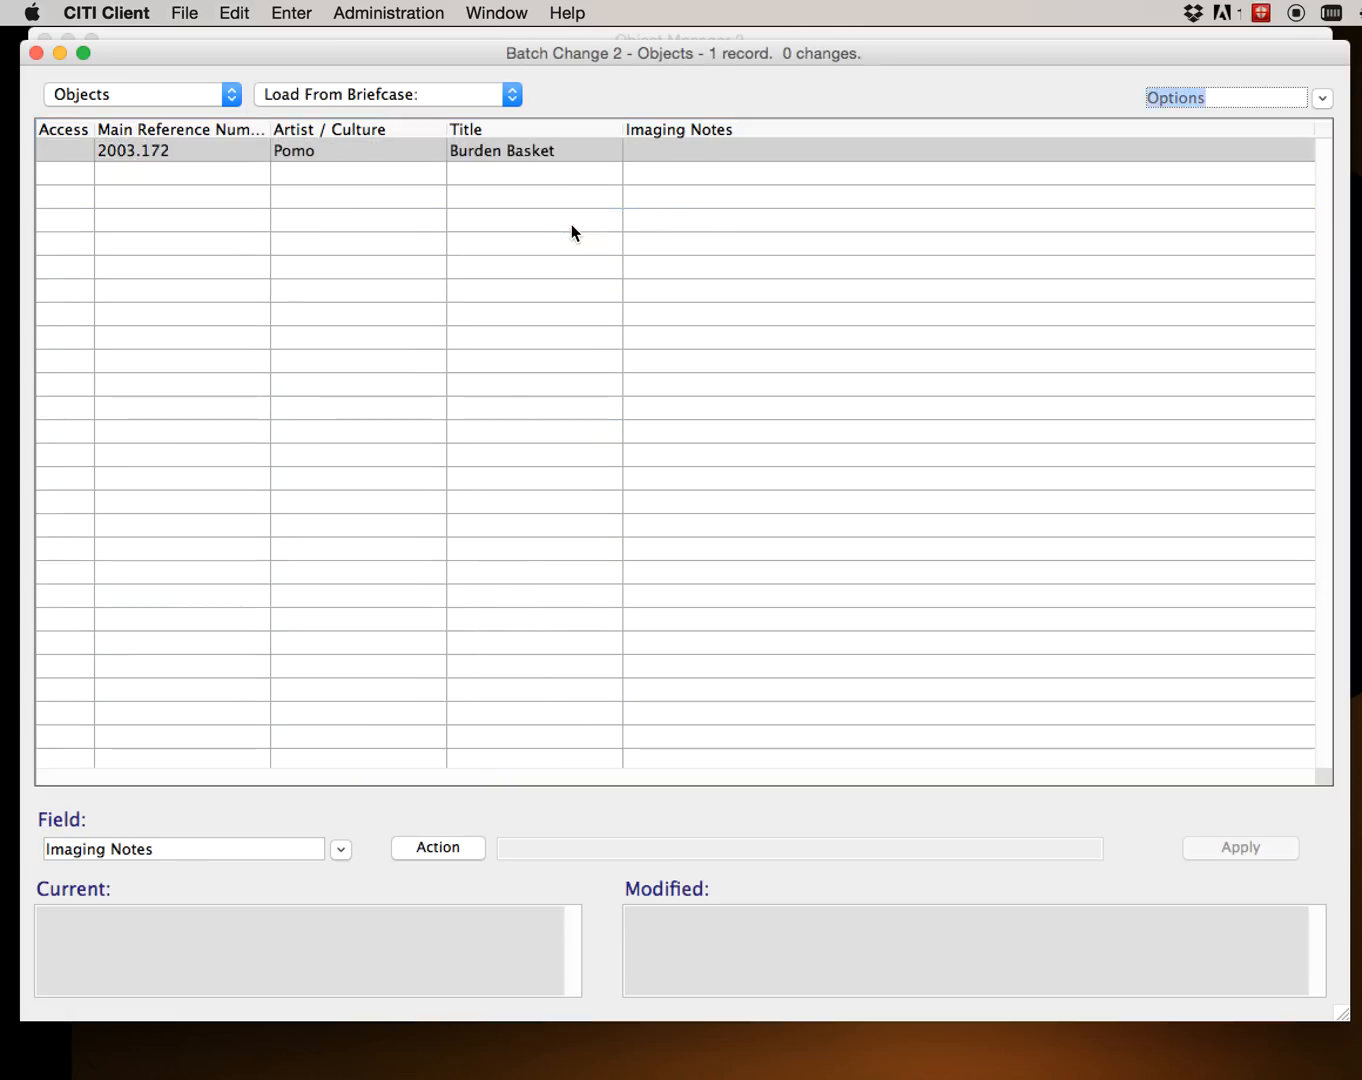
# Set an Insert action with the text "test" for Imaging Notes and preview the modified value on Burden Basket.
pyautogui.click(427, 848)
pyautogui.write('test')
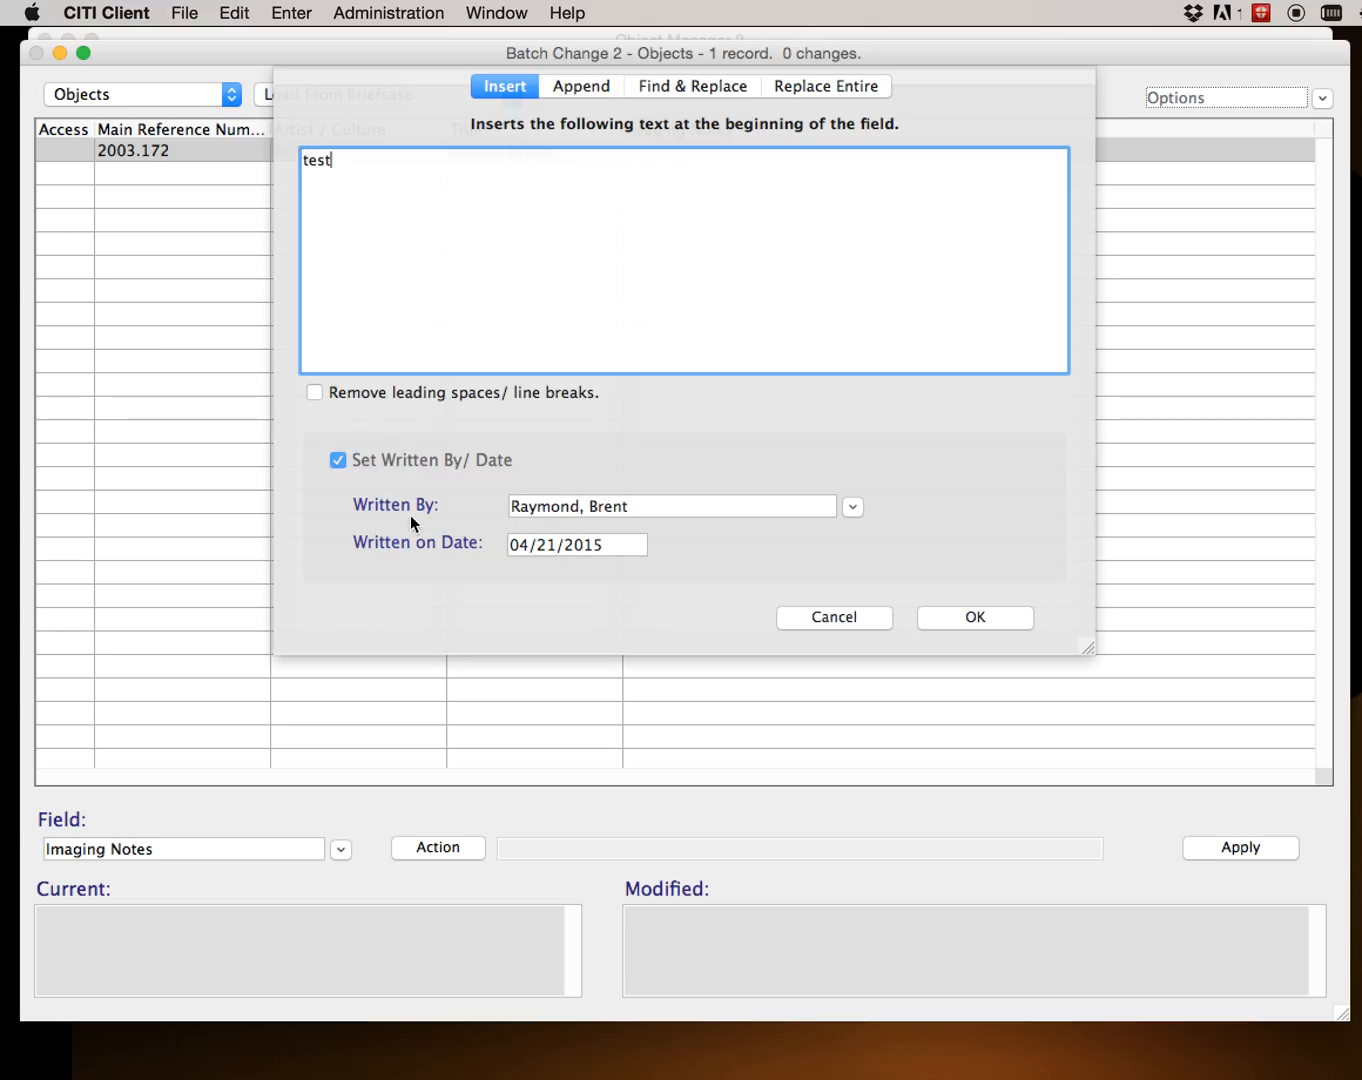
pyautogui.click(958, 617)
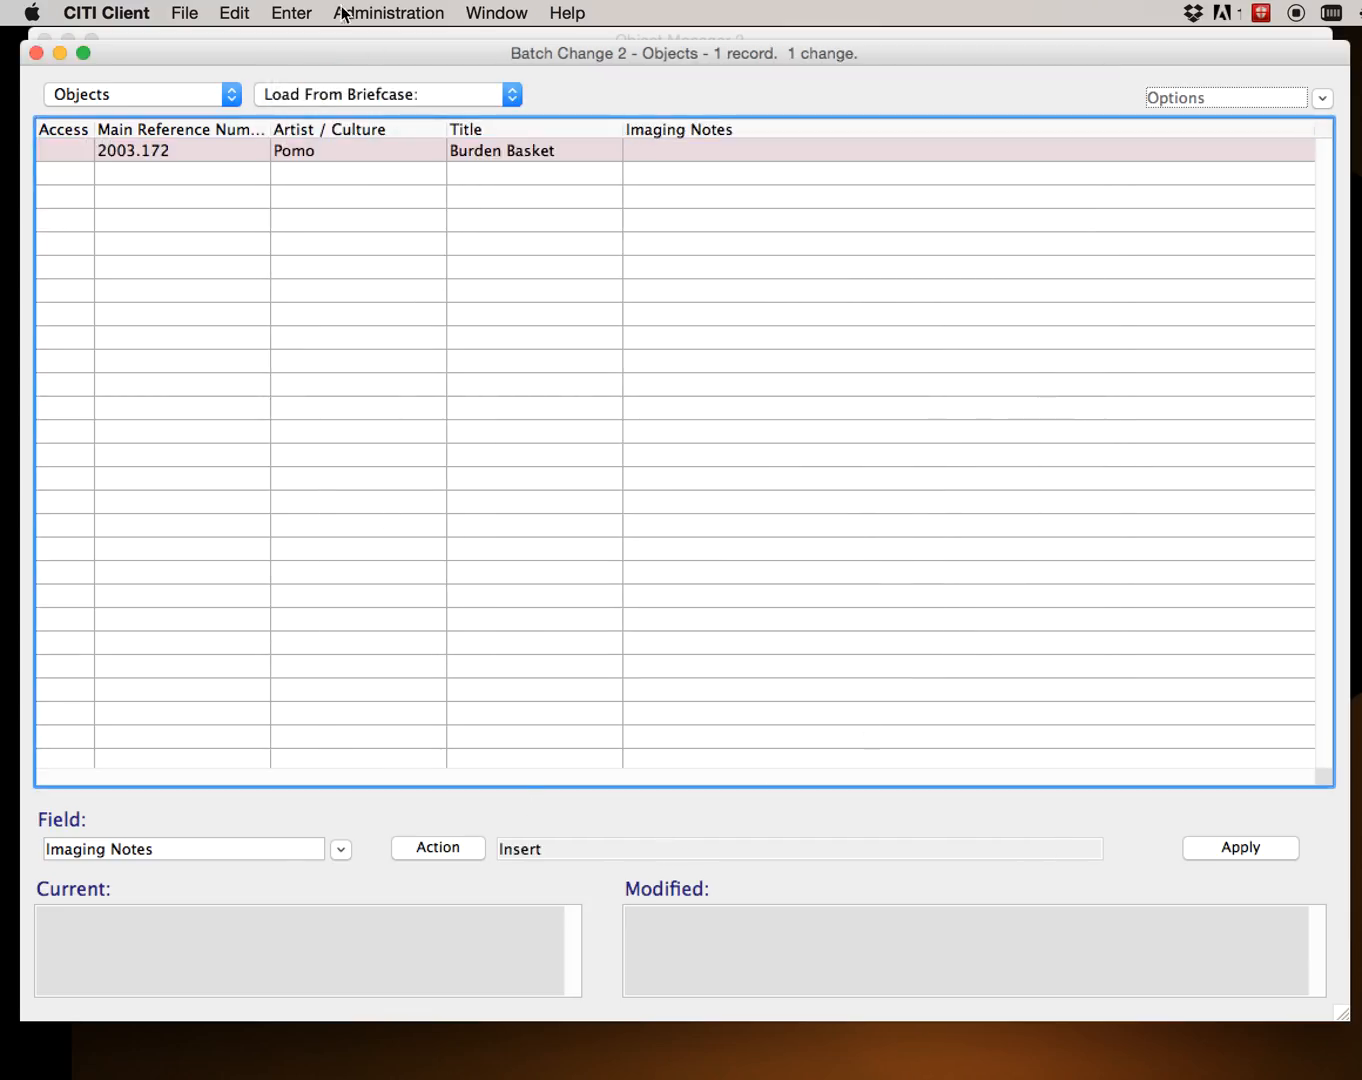
pyautogui.click(349, 151)
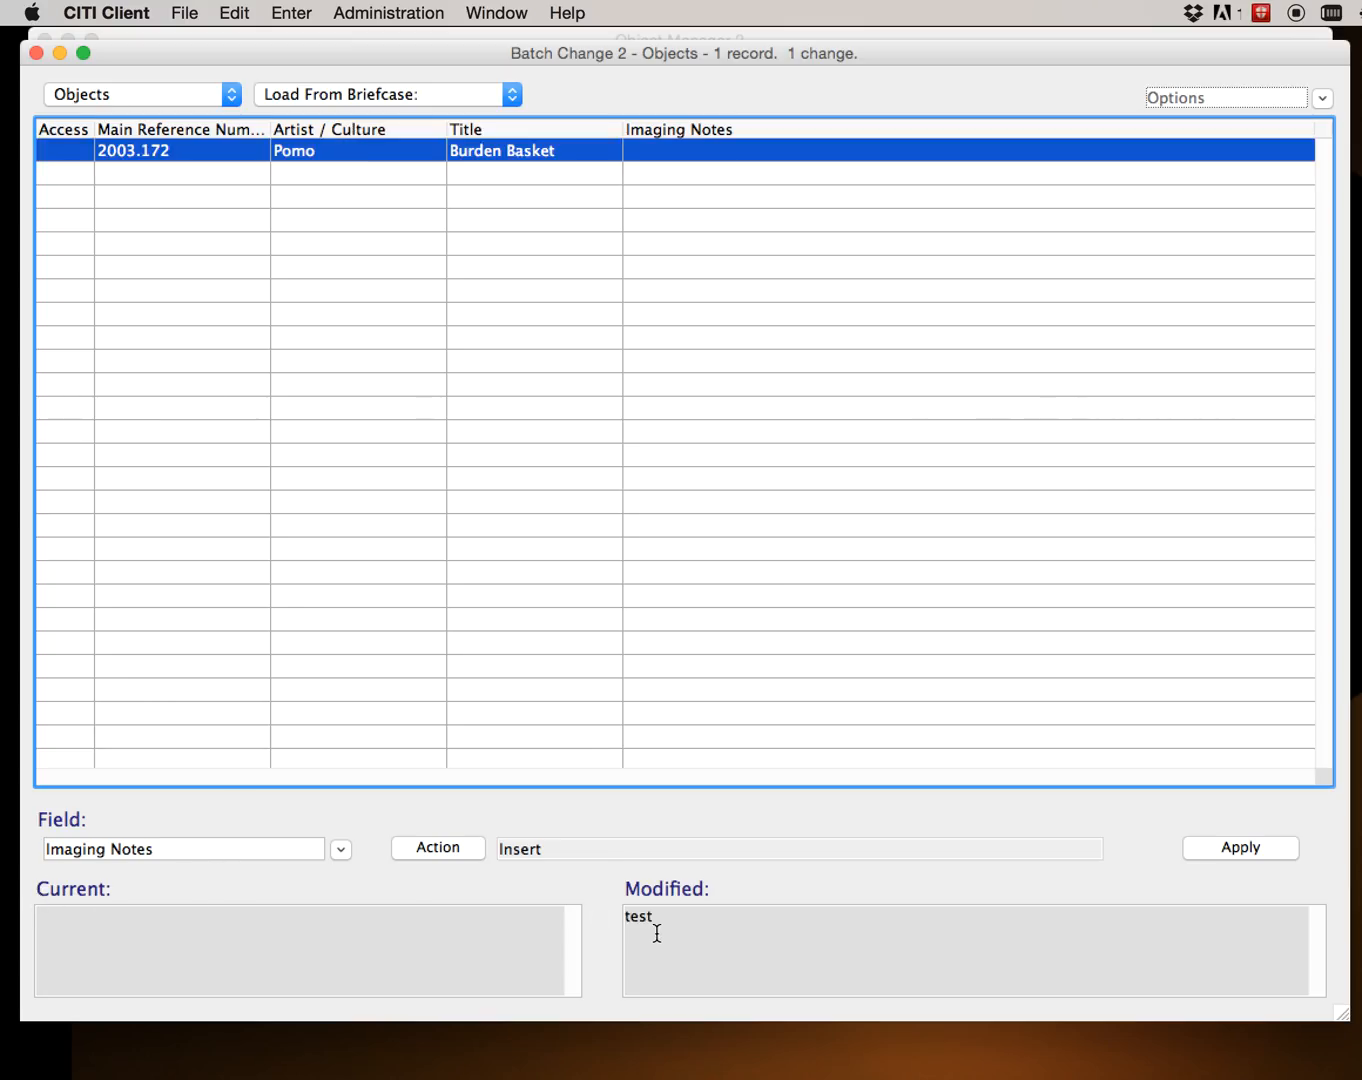
# Apply the Imaging Notes insertion to the record and record the cataloging history note "test batch change".
pyautogui.click(1219, 852)
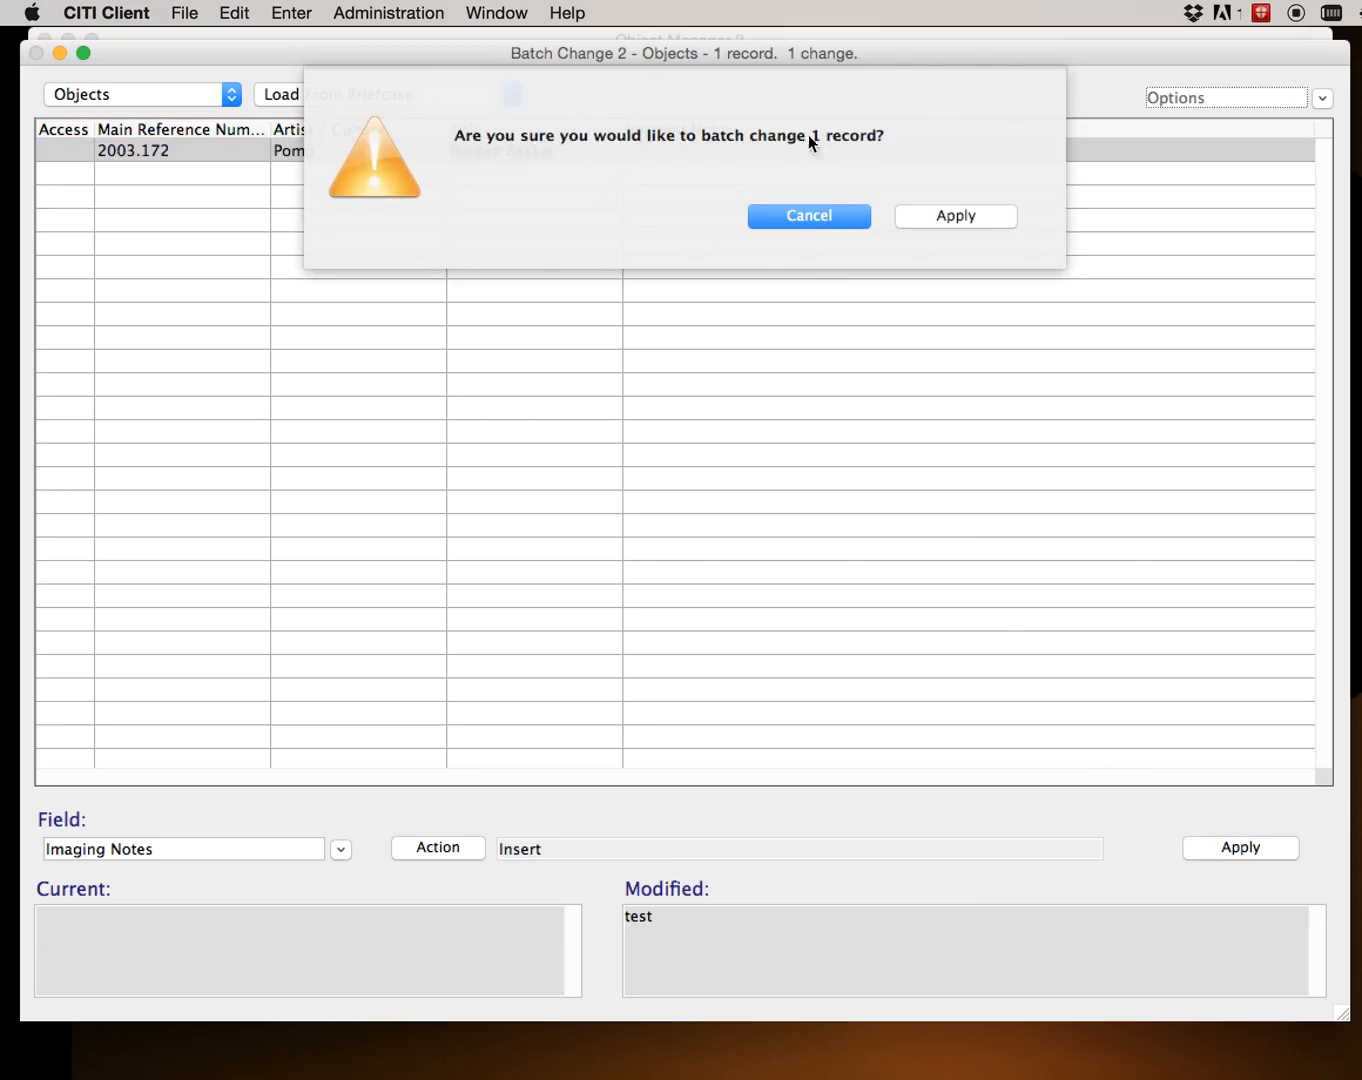
pyautogui.click(951, 222)
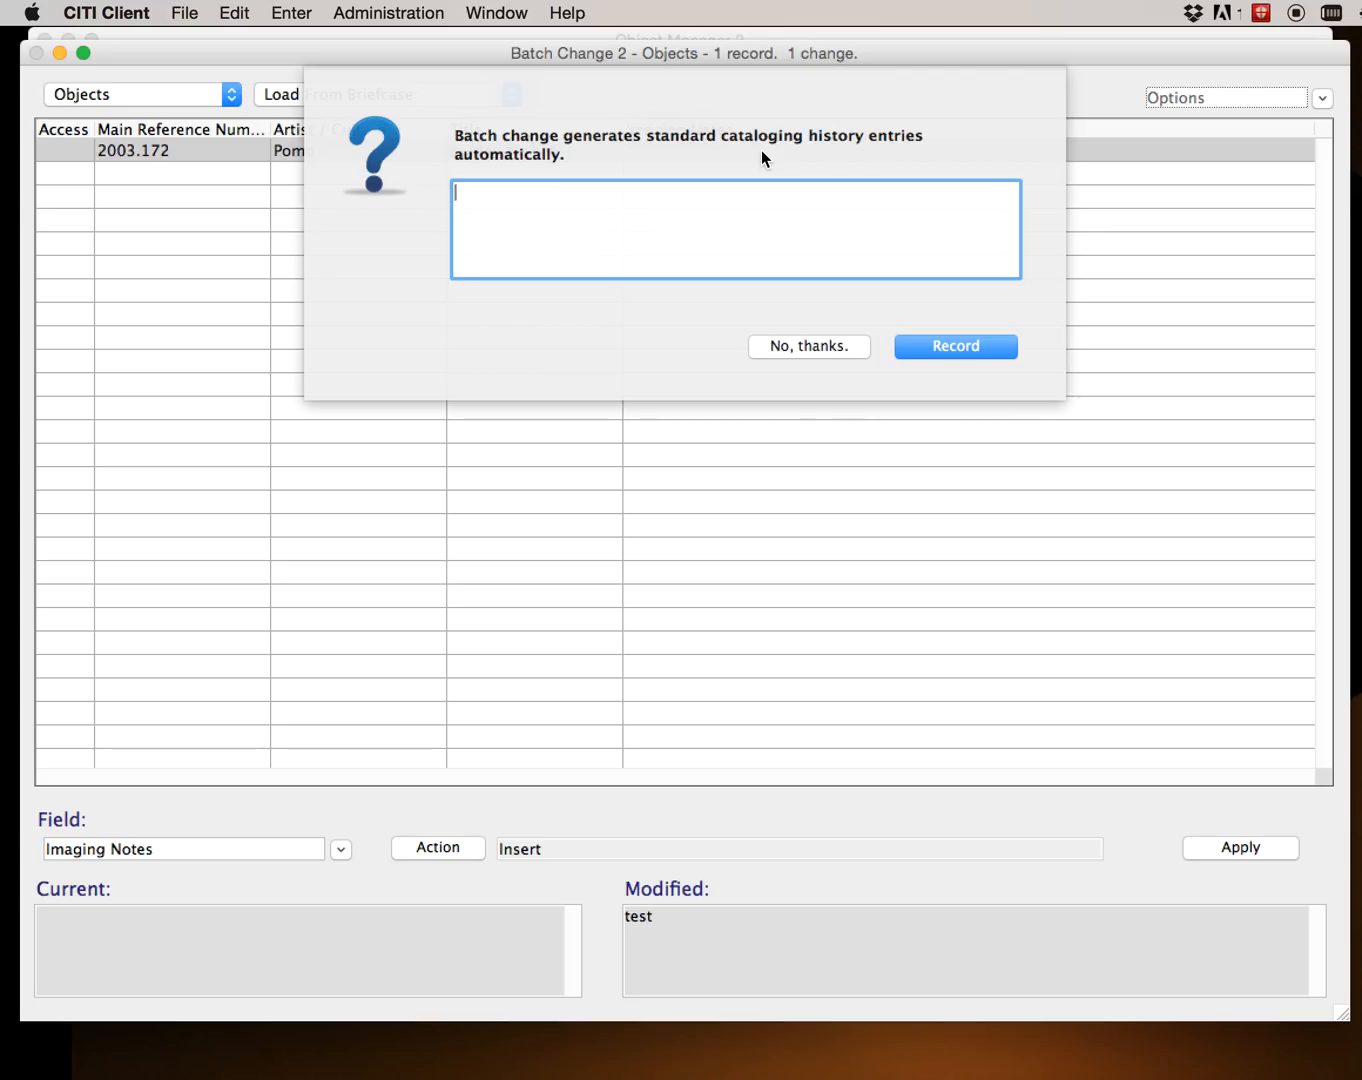
pyautogui.write('test')
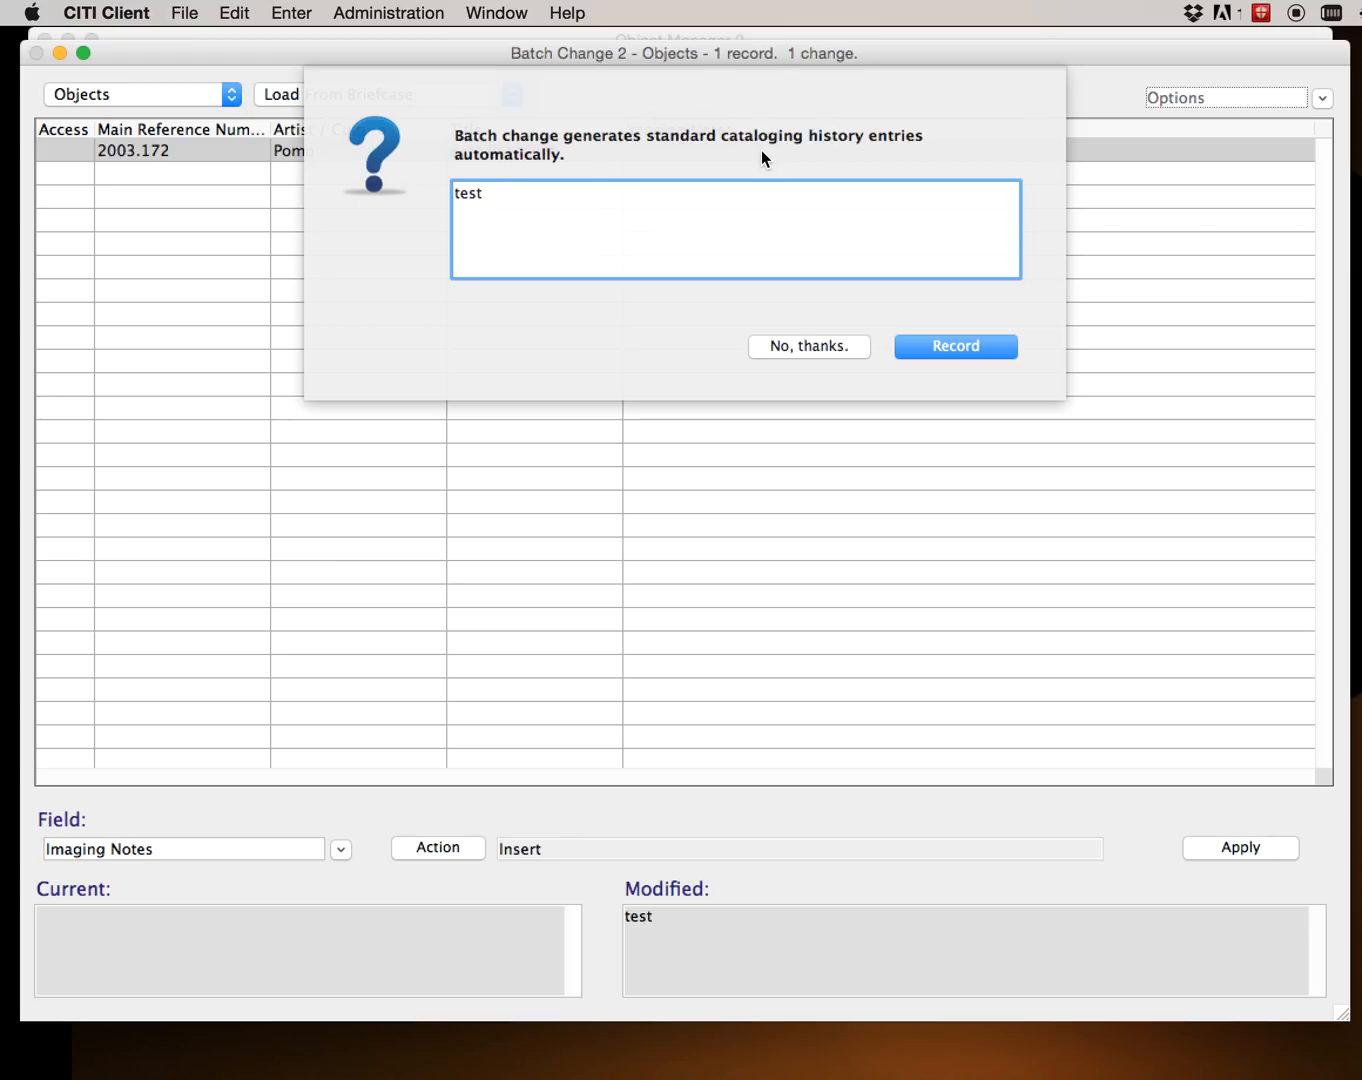
pyautogui.write(' batch cha')
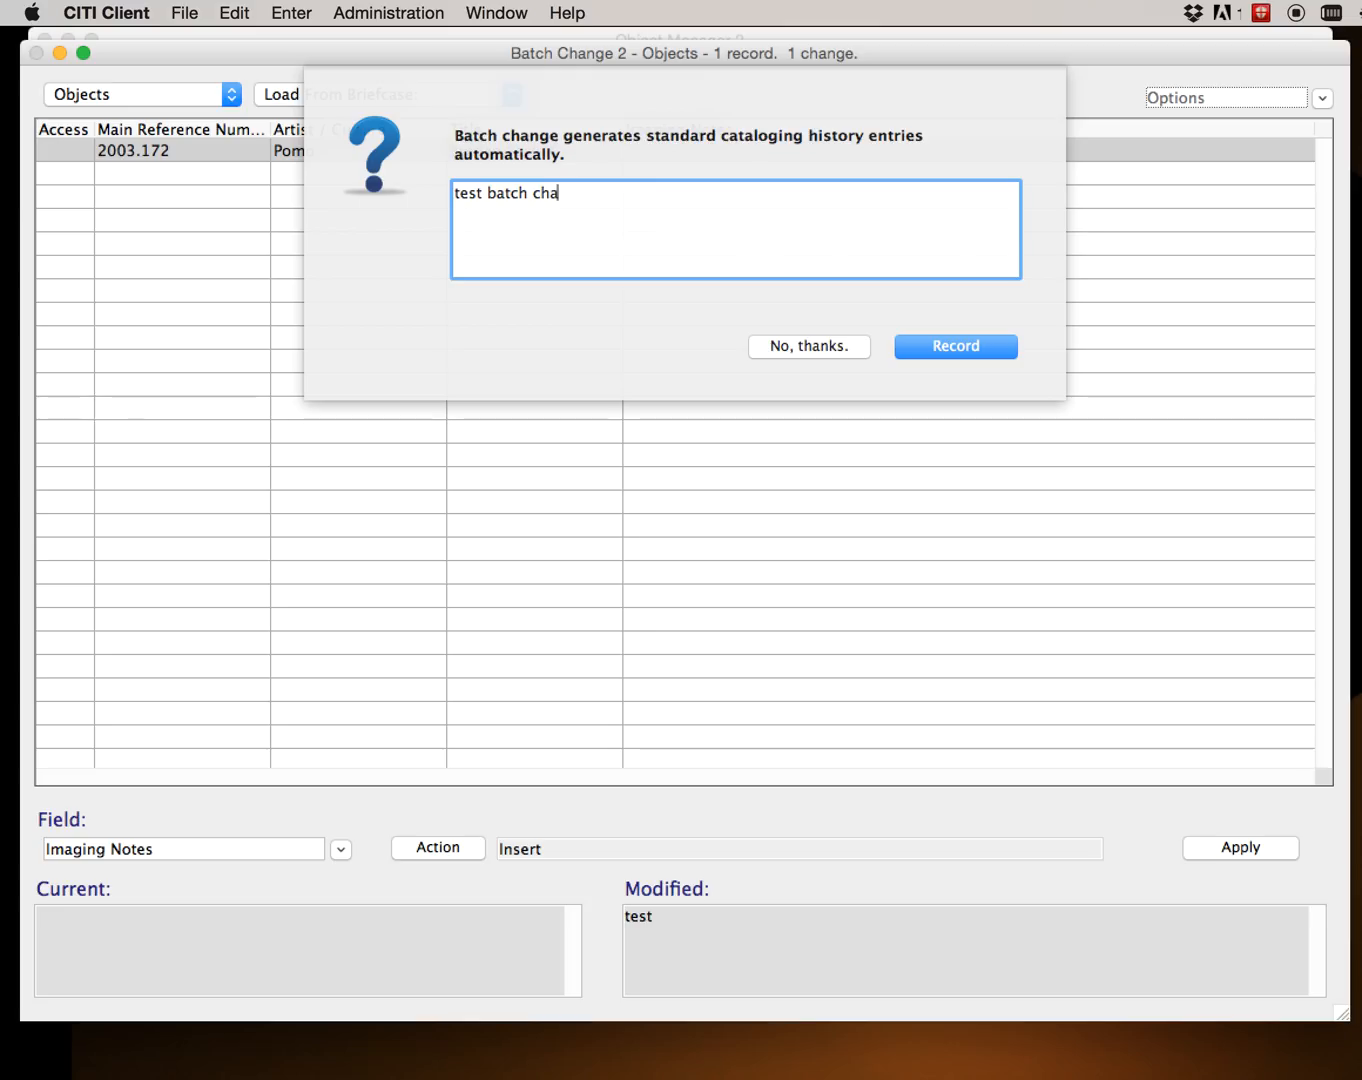
pyautogui.write('nge')
pyautogui.click(992, 348)
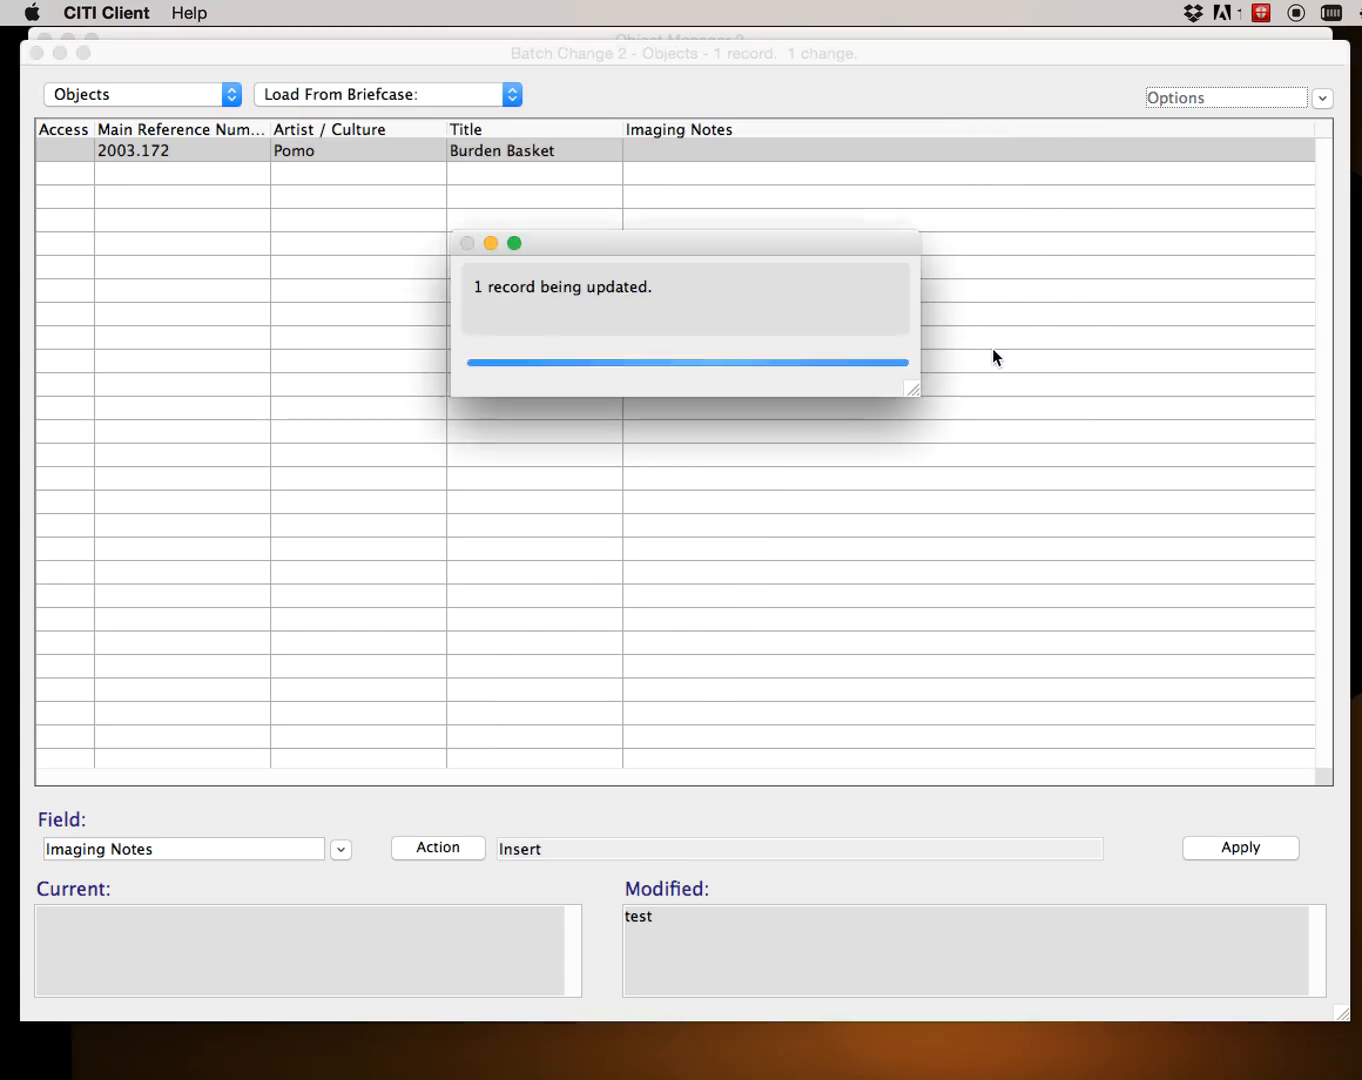
pyautogui.click(983, 400)
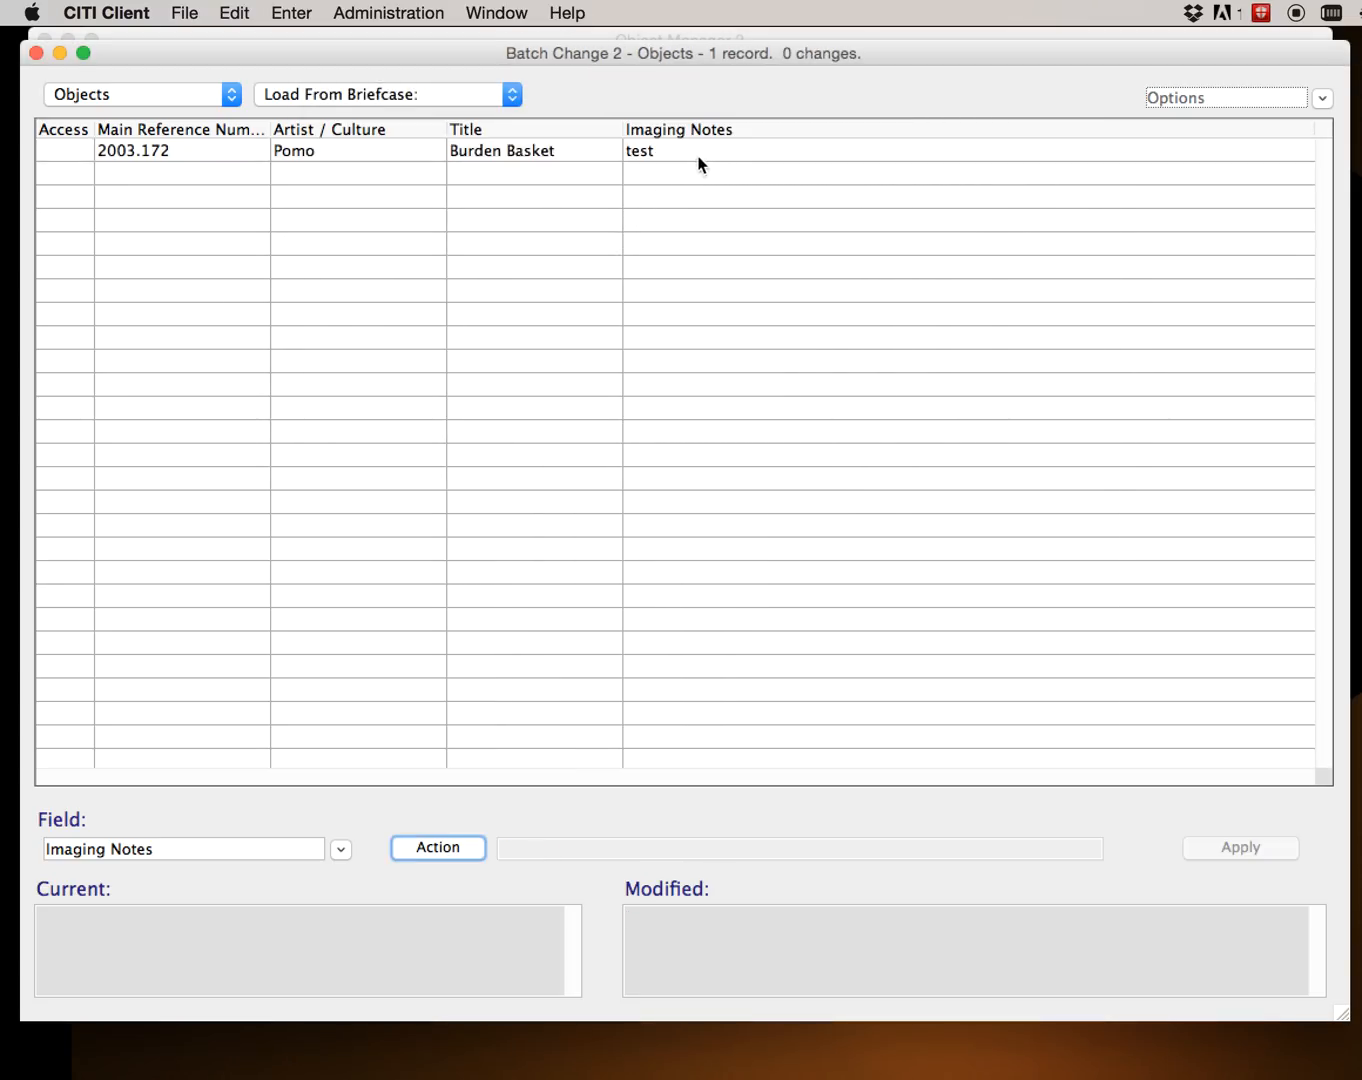
# Set the Imaging Notes action for Burden Basket to Replace Entire with empty text.
pyautogui.click(681, 150)
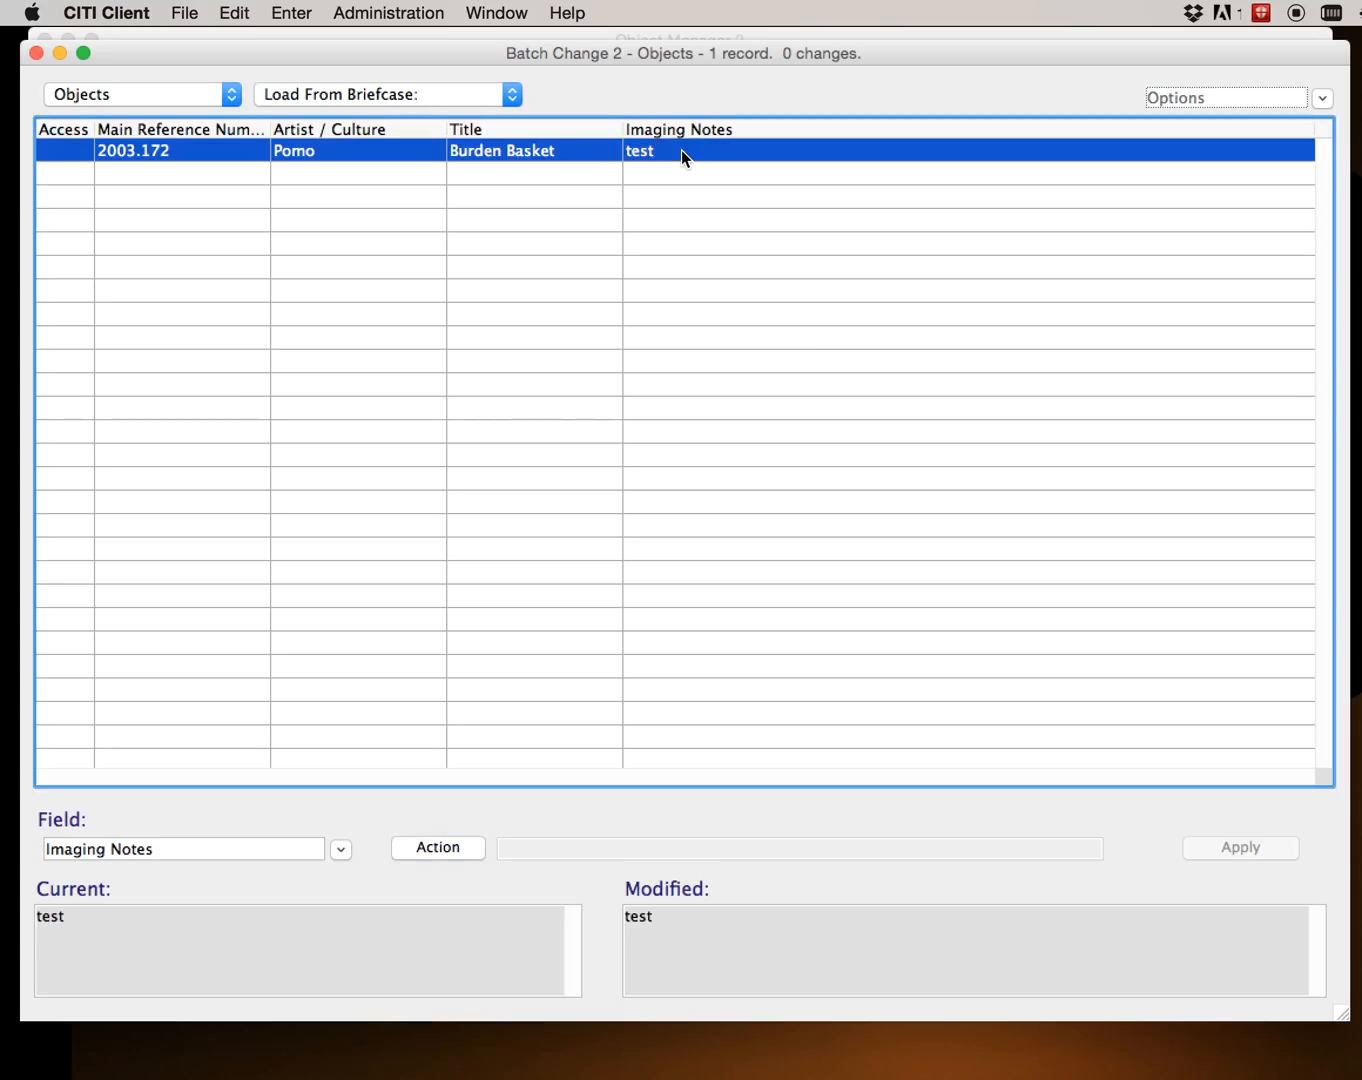
pyautogui.click(446, 855)
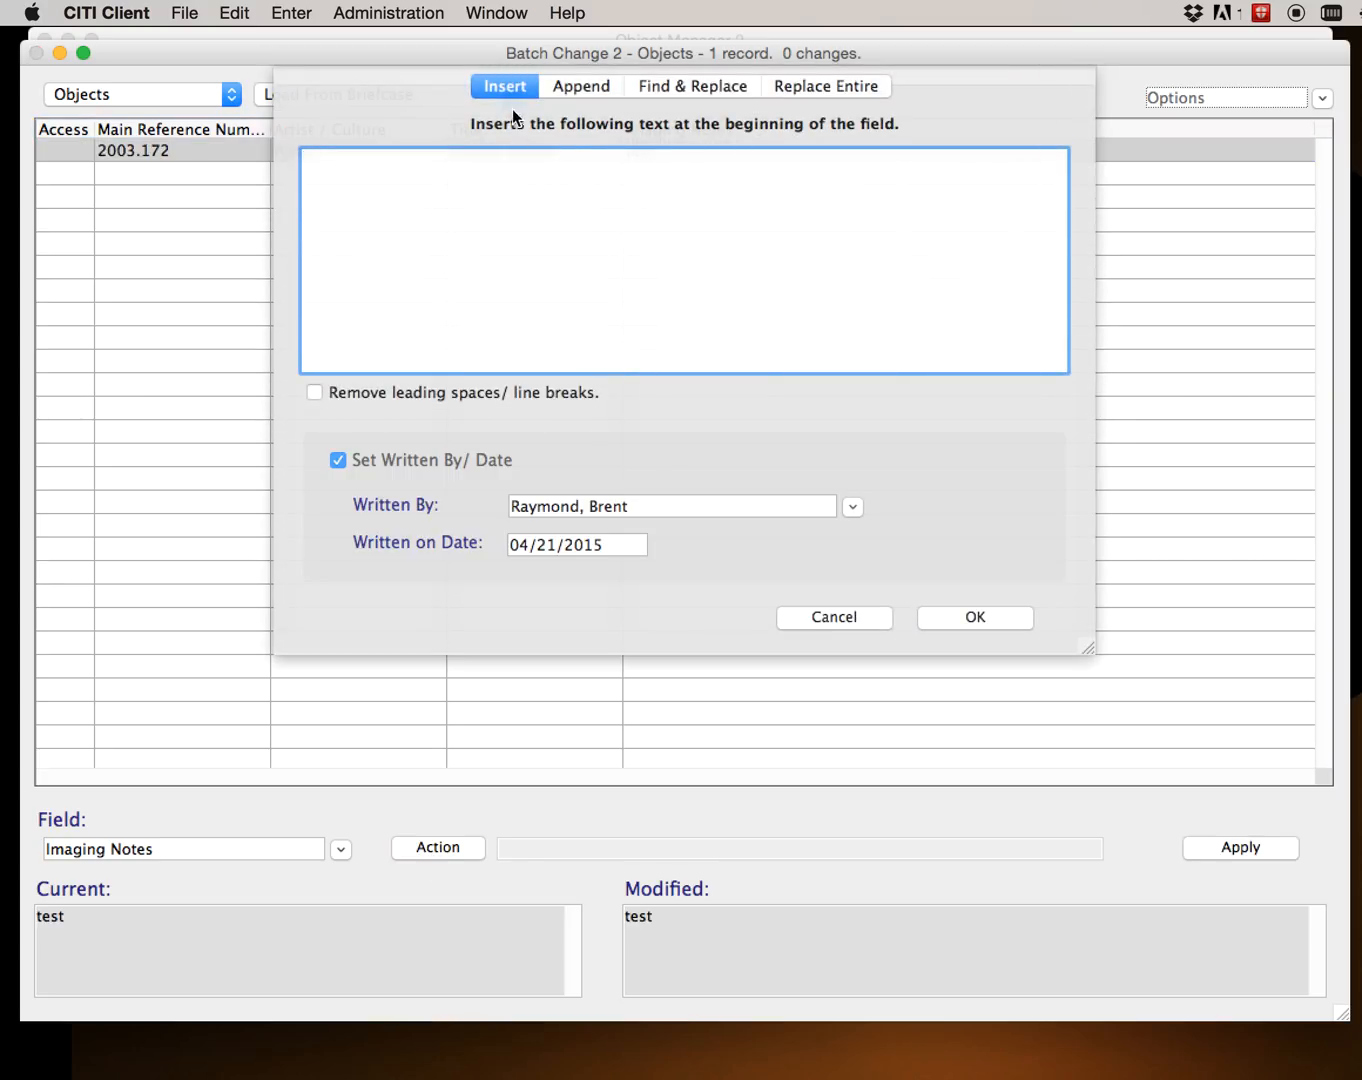
pyautogui.click(806, 86)
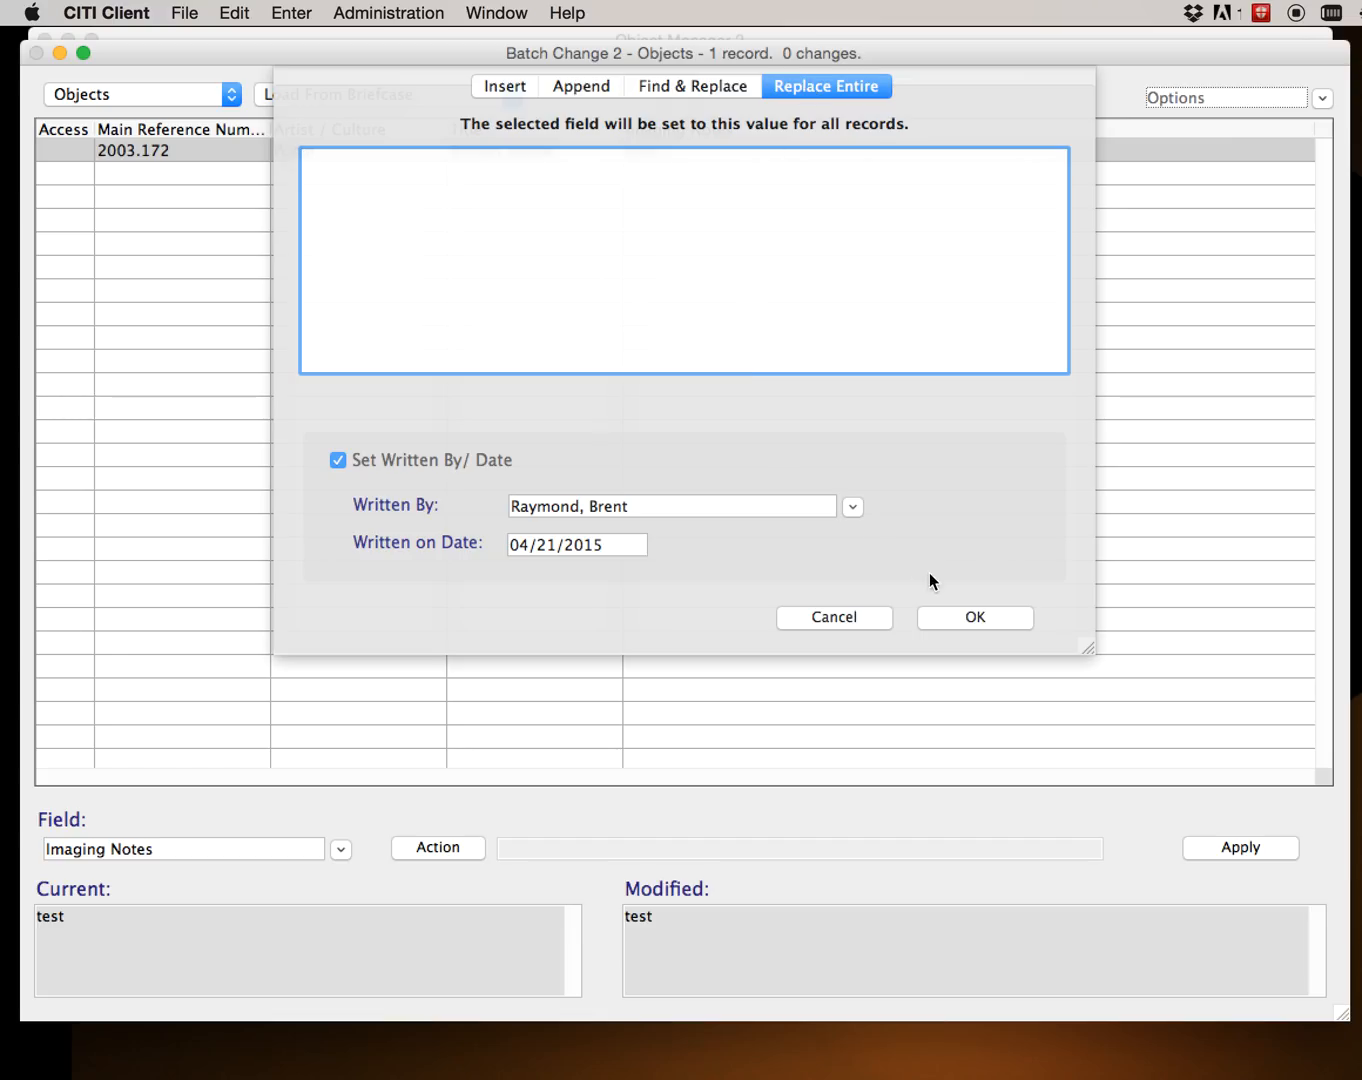
pyautogui.click(974, 618)
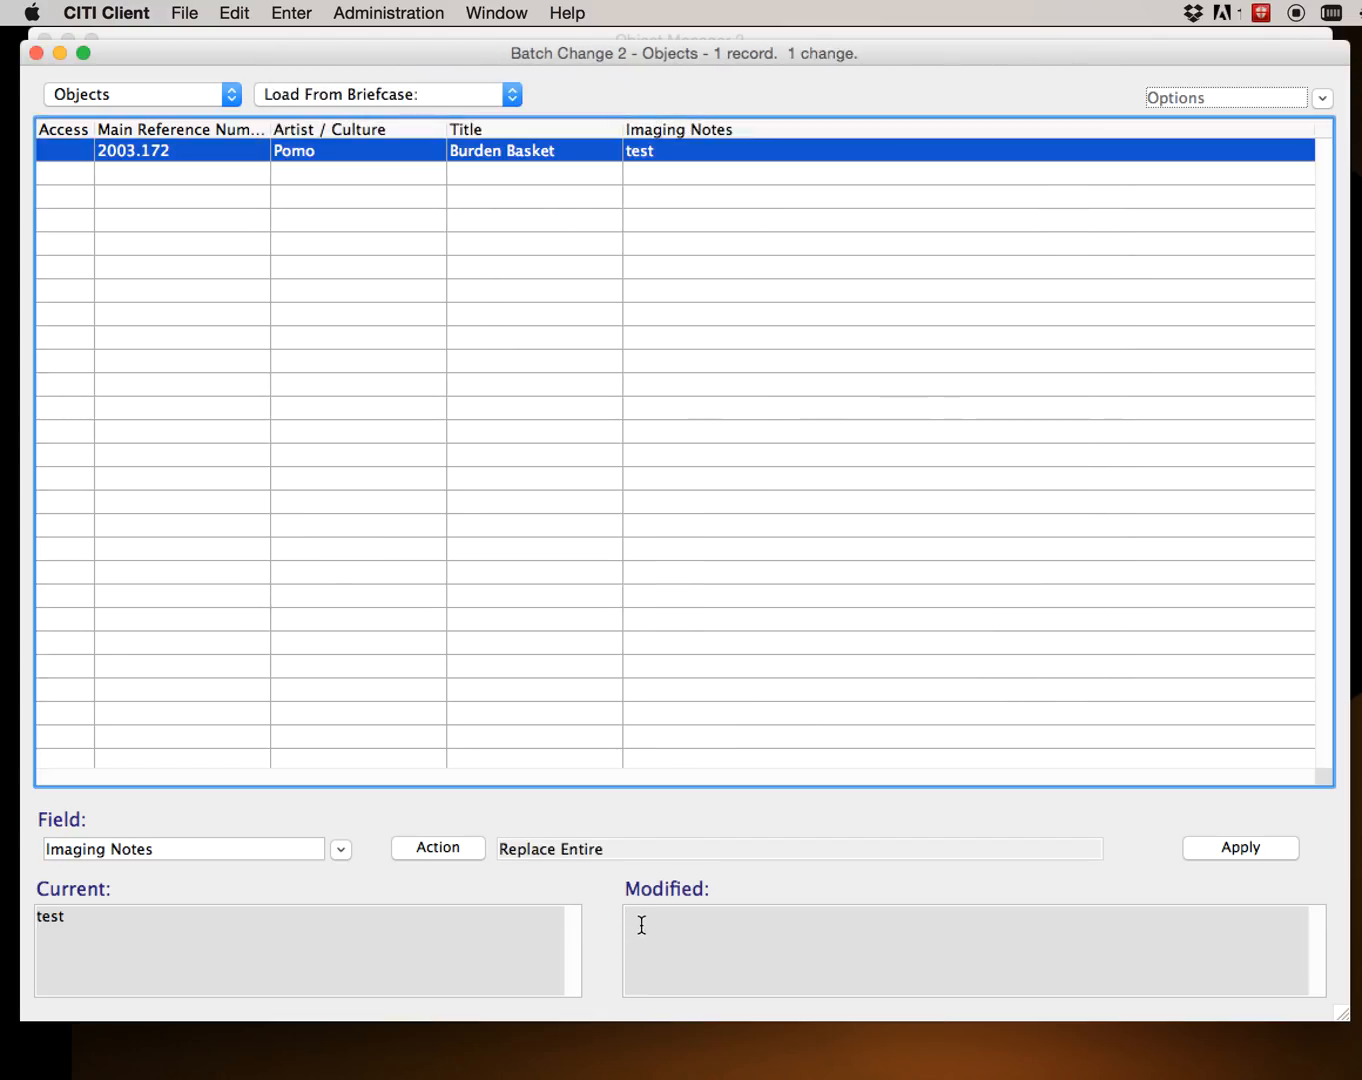
# Apply the empty Imaging Notes replacement and record the cataloging history note "test batch change reverted".
pyautogui.click(1238, 850)
pyautogui.click(923, 222)
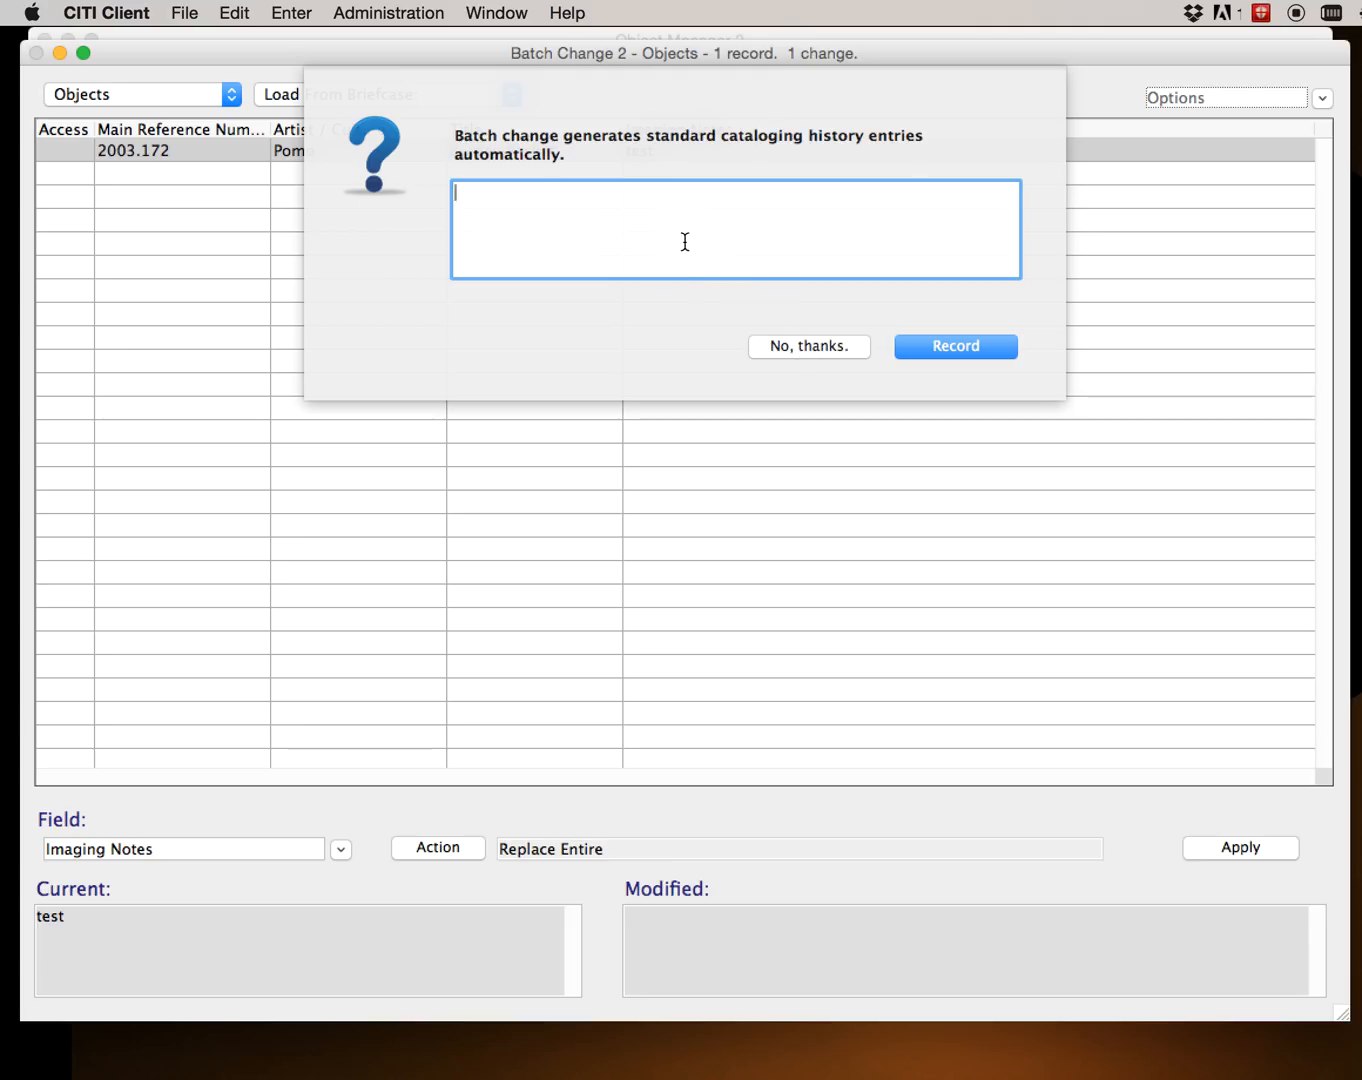
pyautogui.write('test batch change reverted')
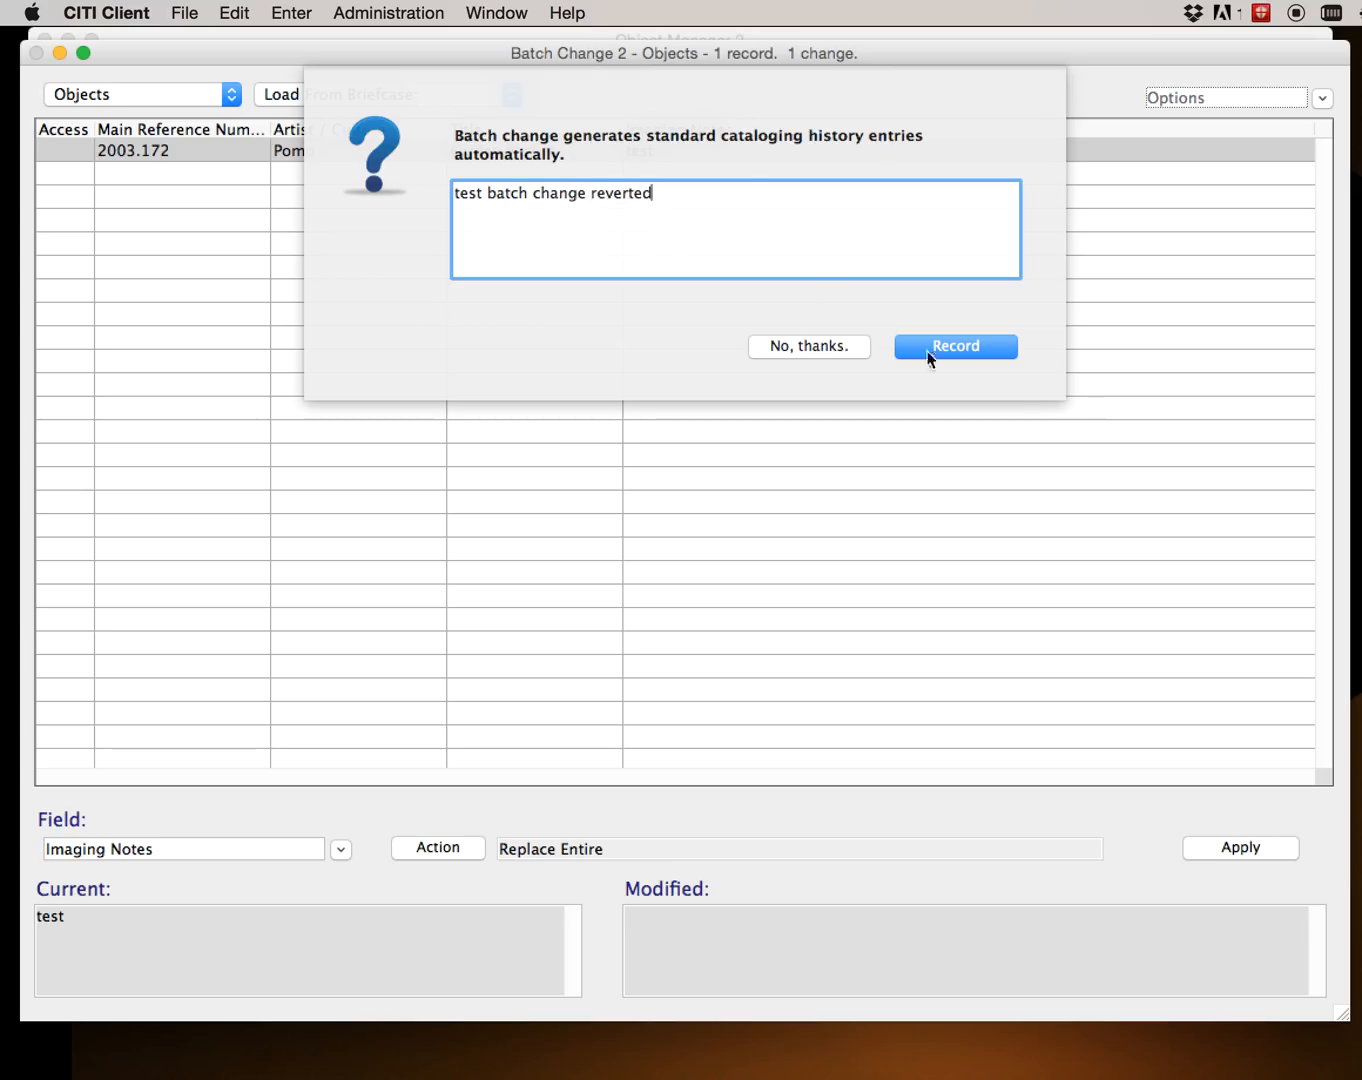
pyautogui.click(965, 348)
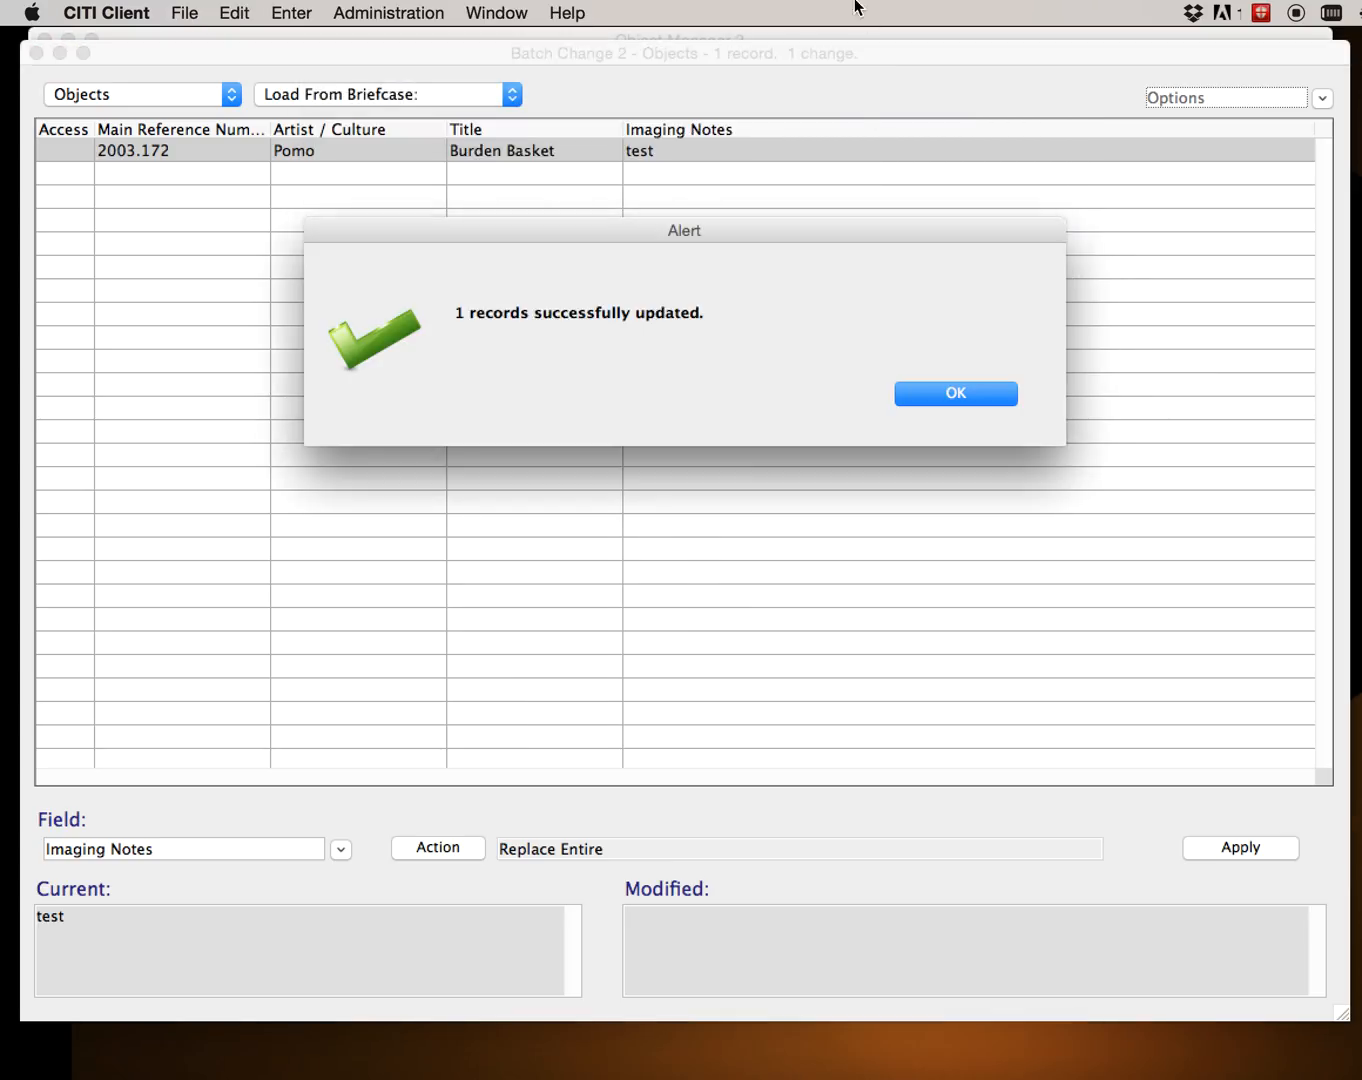
pyautogui.click(944, 394)
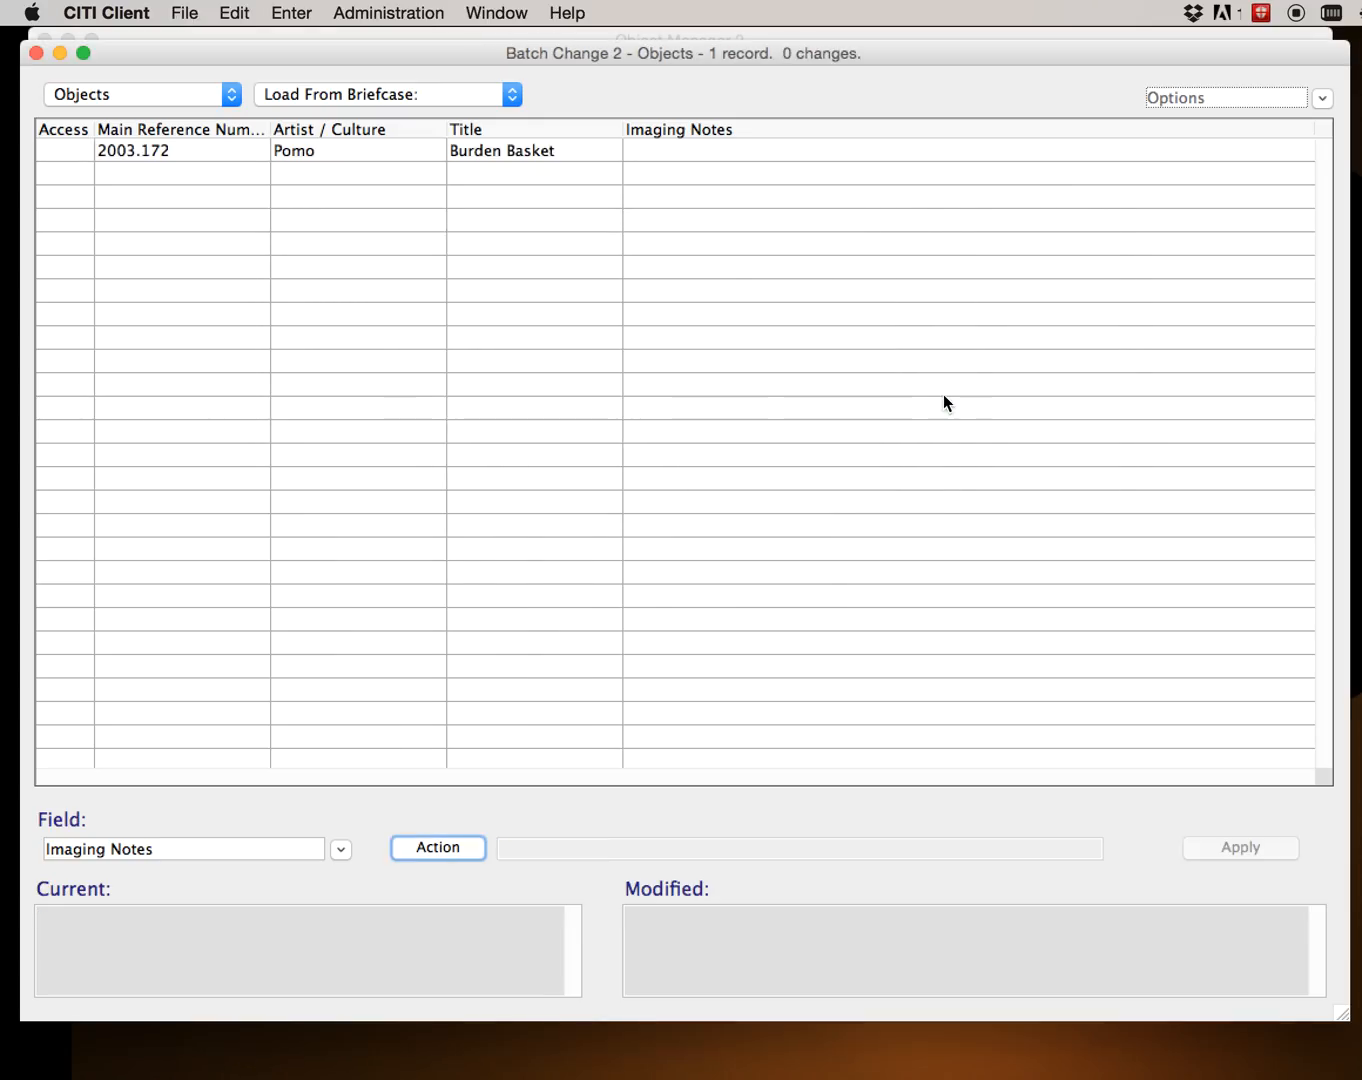
# Close the batch change window and open the Reference Numbers settings of Batch Create for objects from the Object Manager.
pyautogui.click(37, 52)
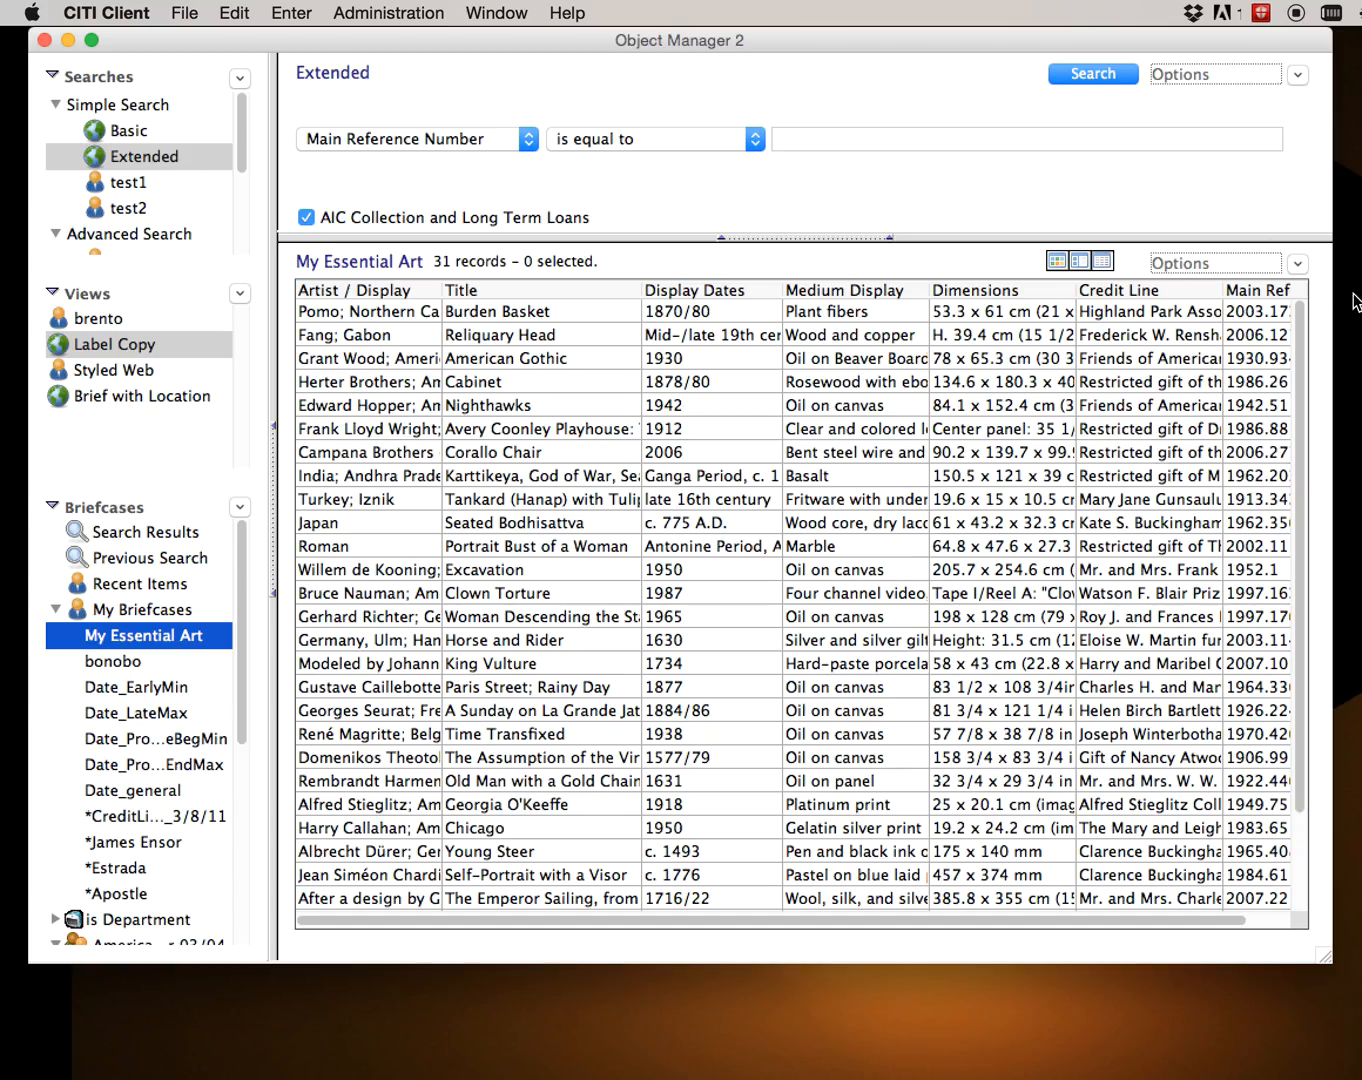
pyautogui.click(1298, 264)
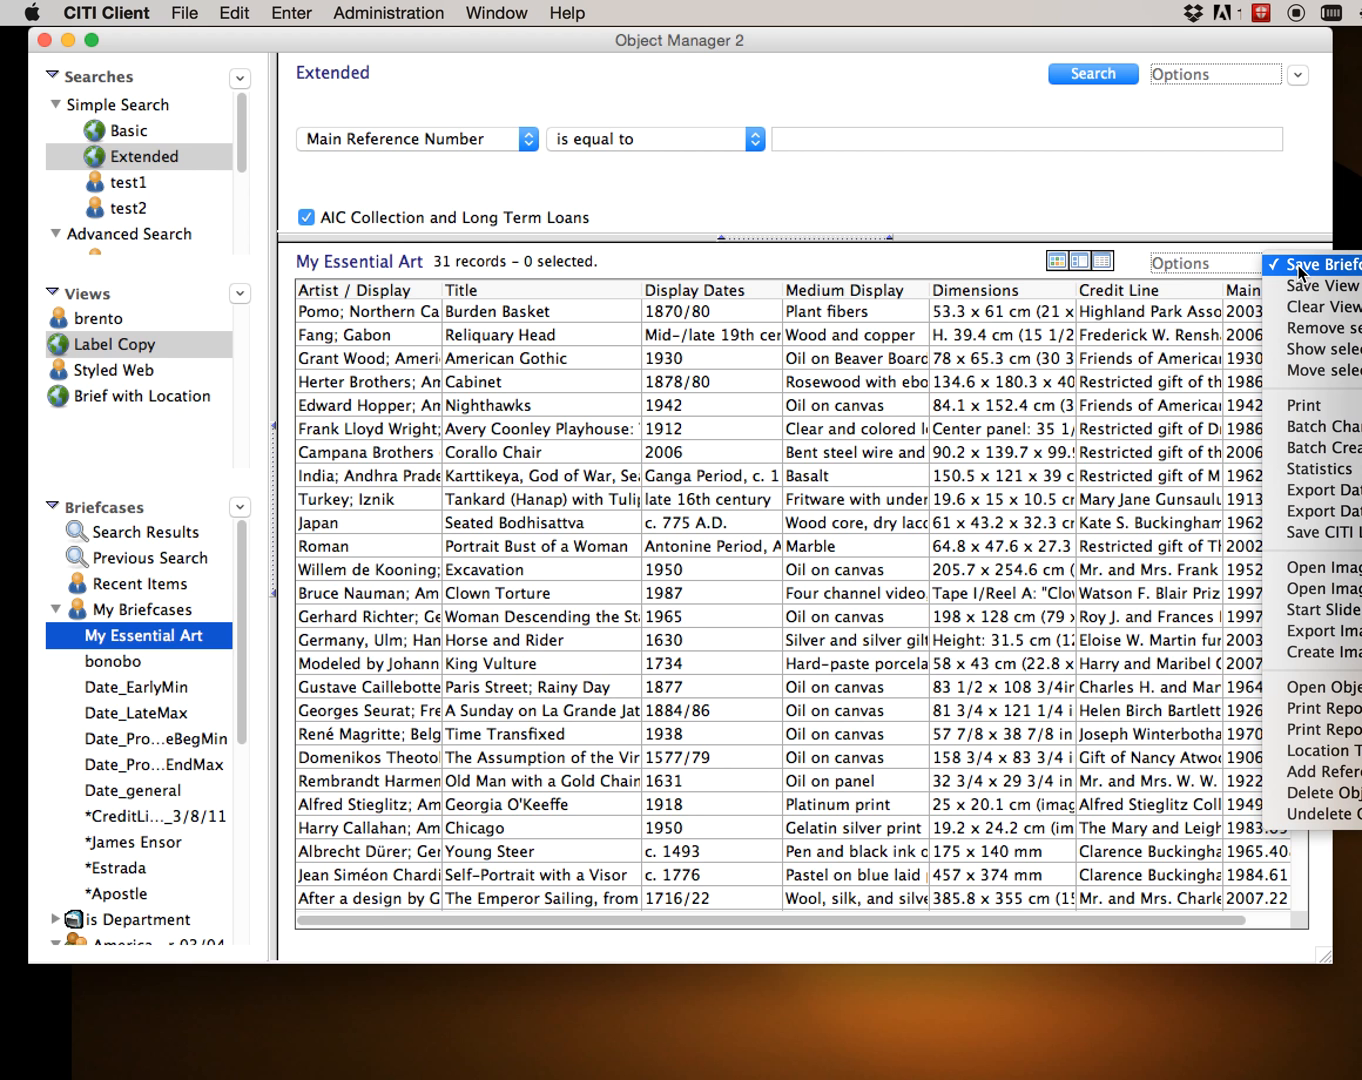
pyautogui.click(1072, 32)
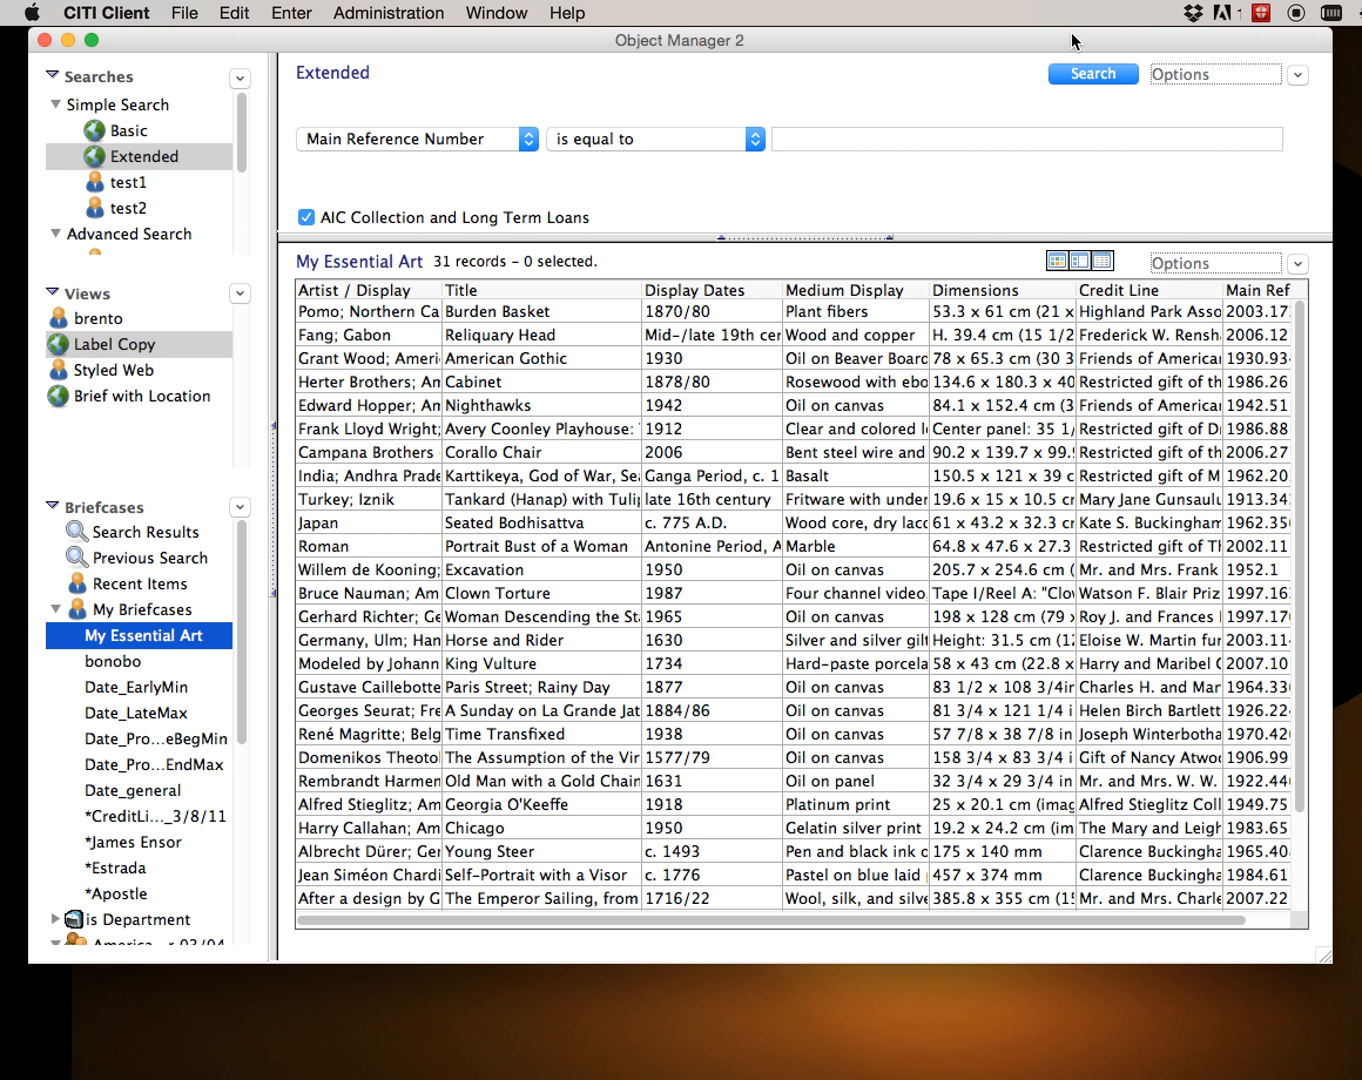
pyautogui.moveTo(1072, 32); pyautogui.dragTo(1001, 33)
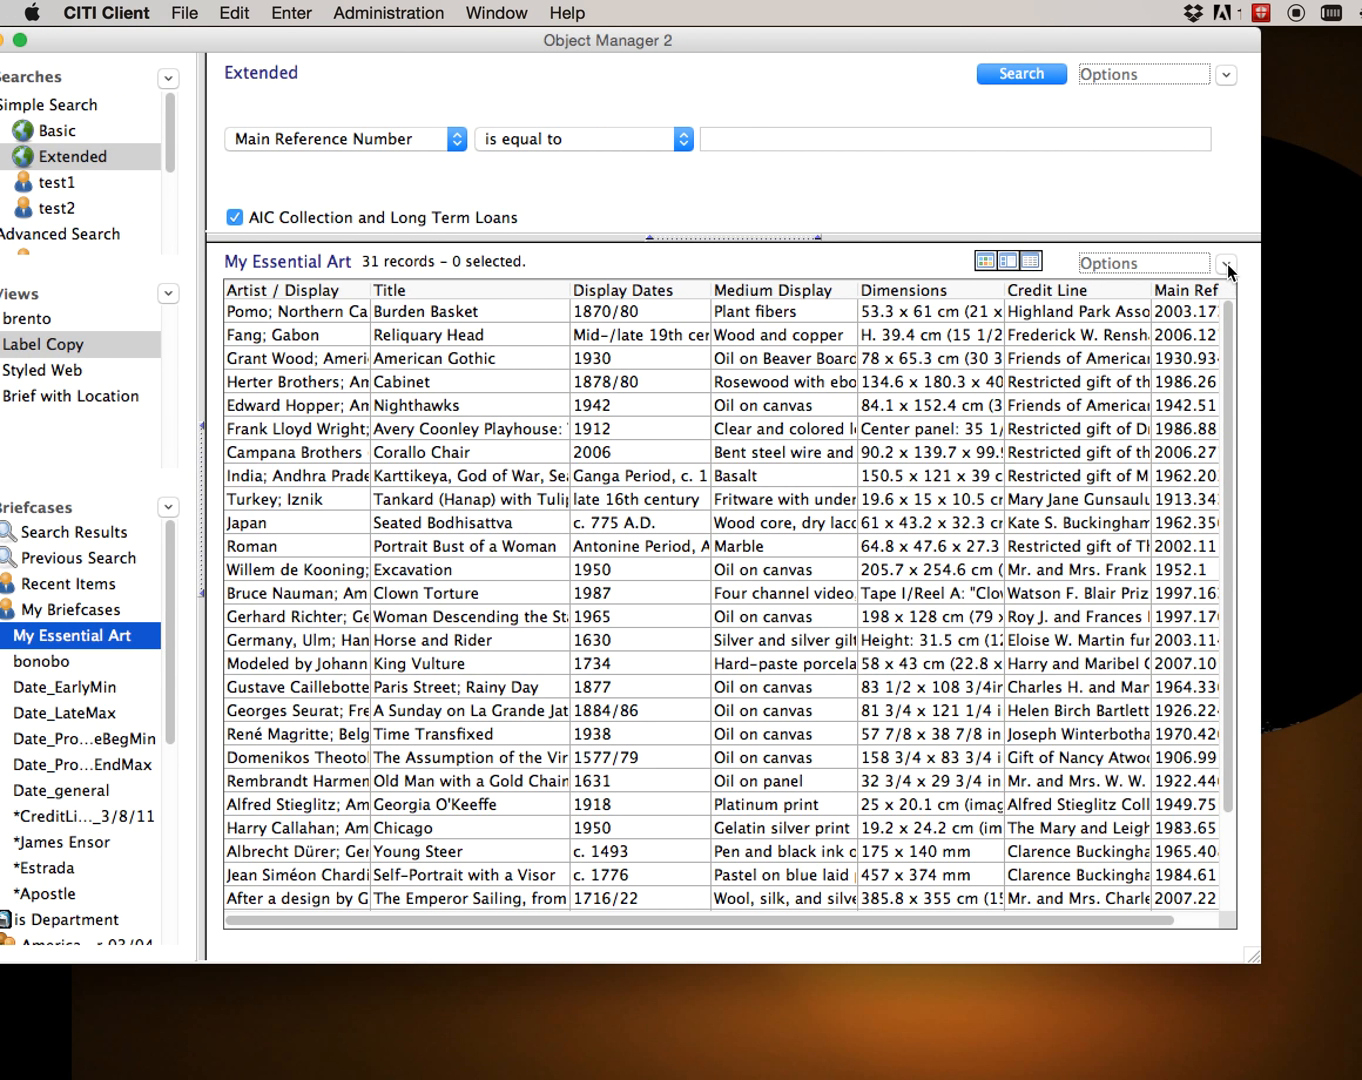
pyautogui.click(1226, 264)
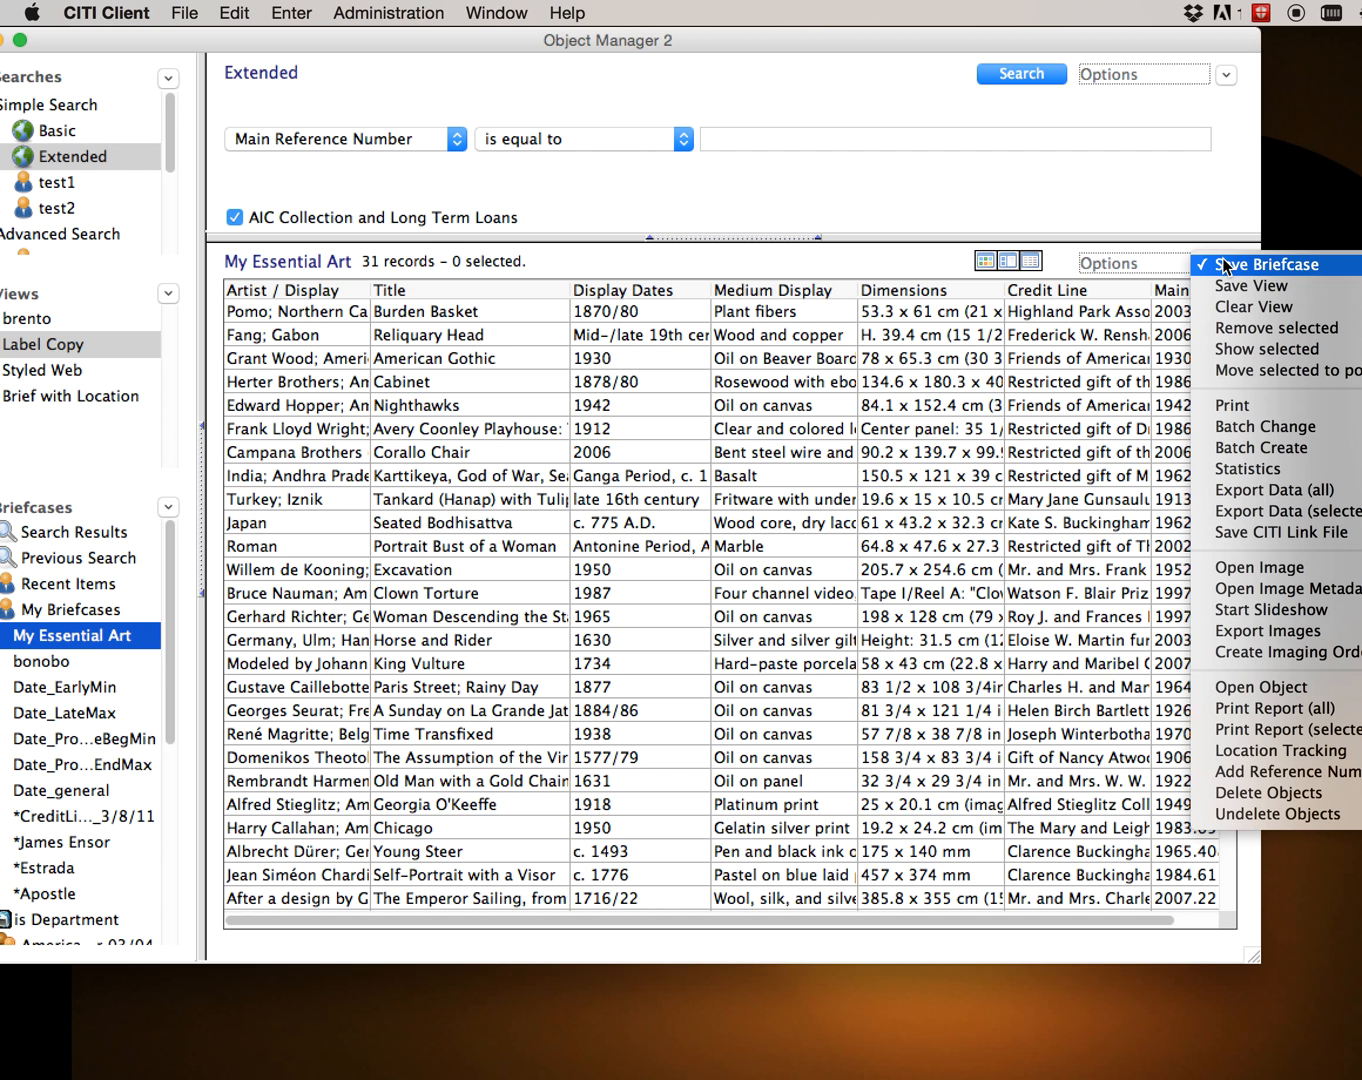
pyautogui.click(1255, 456)
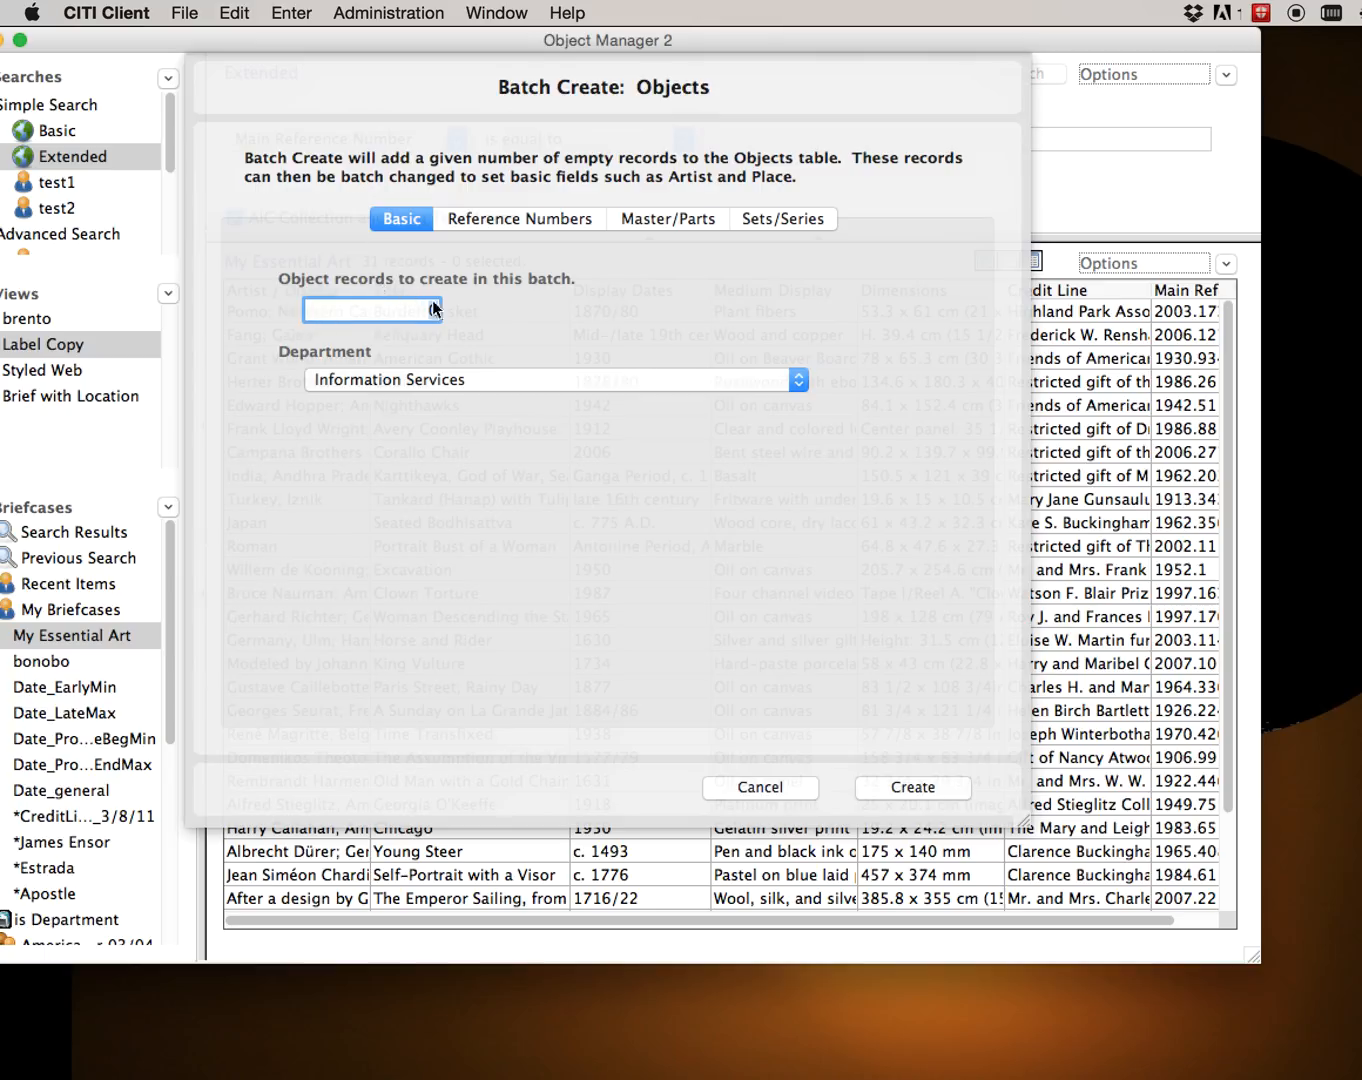
pyautogui.press('BackSpace')
pyautogui.click(515, 218)
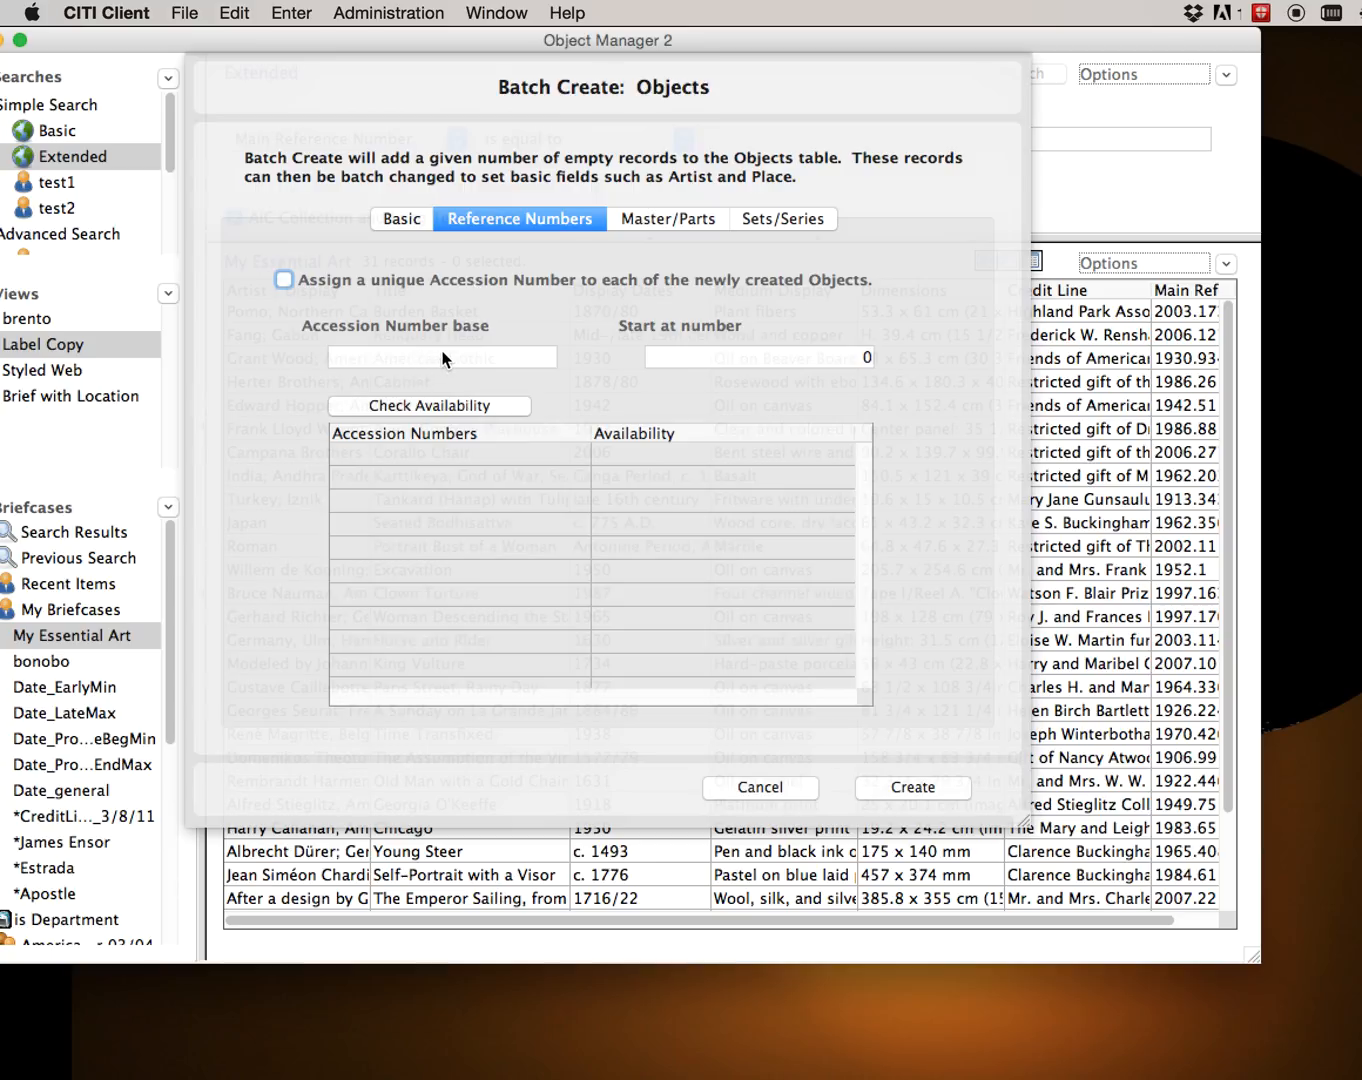
# Enable unique accession numbers for the new objects, with the base "funk" and a starting number of 1.
pyautogui.click(334, 278)
pyautogui.click(382, 357)
pyautogui.write('funk')
pyautogui.click(859, 357)
pyautogui.write('1')
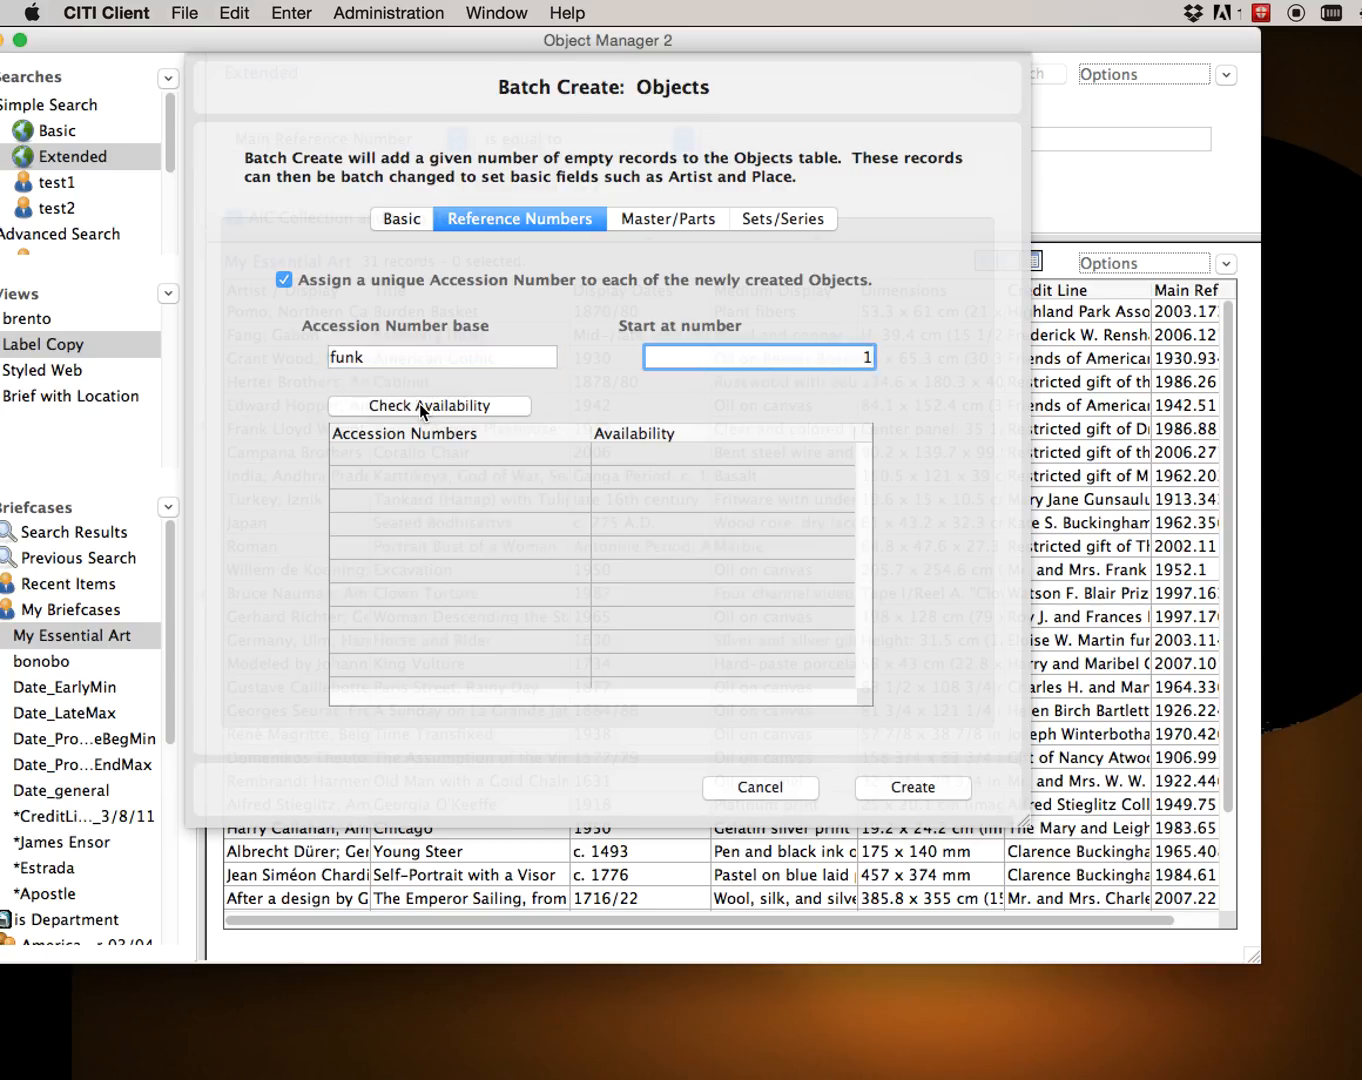
# Set the batch to 5 object records and check the availability of their accession numbers.
pyautogui.click(390, 218)
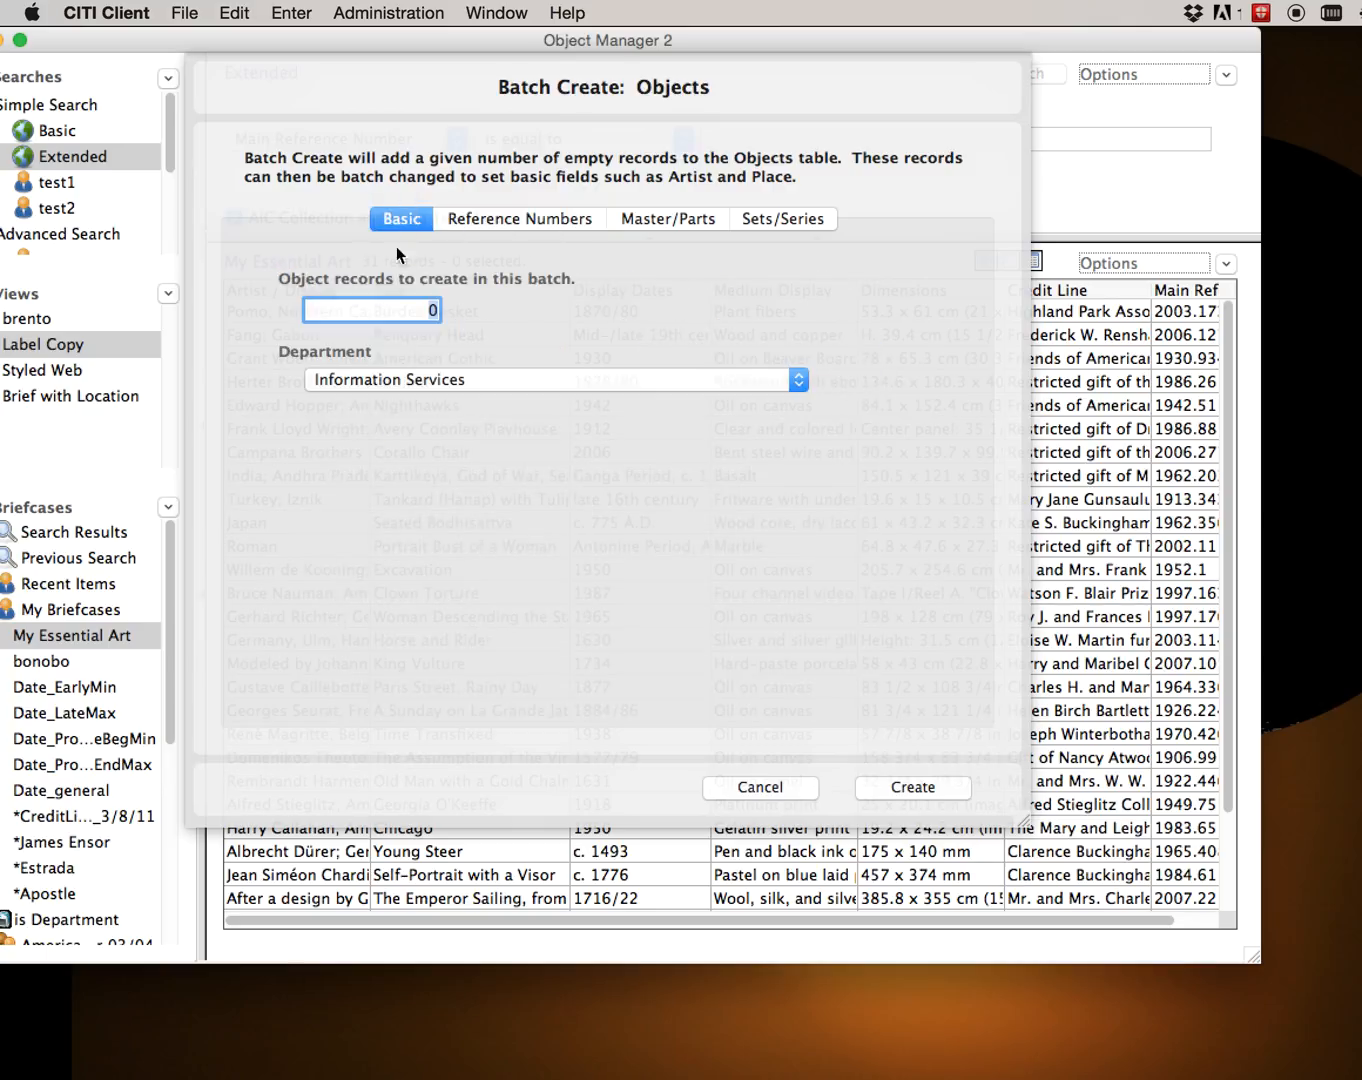
pyautogui.write('5')
pyautogui.click(539, 219)
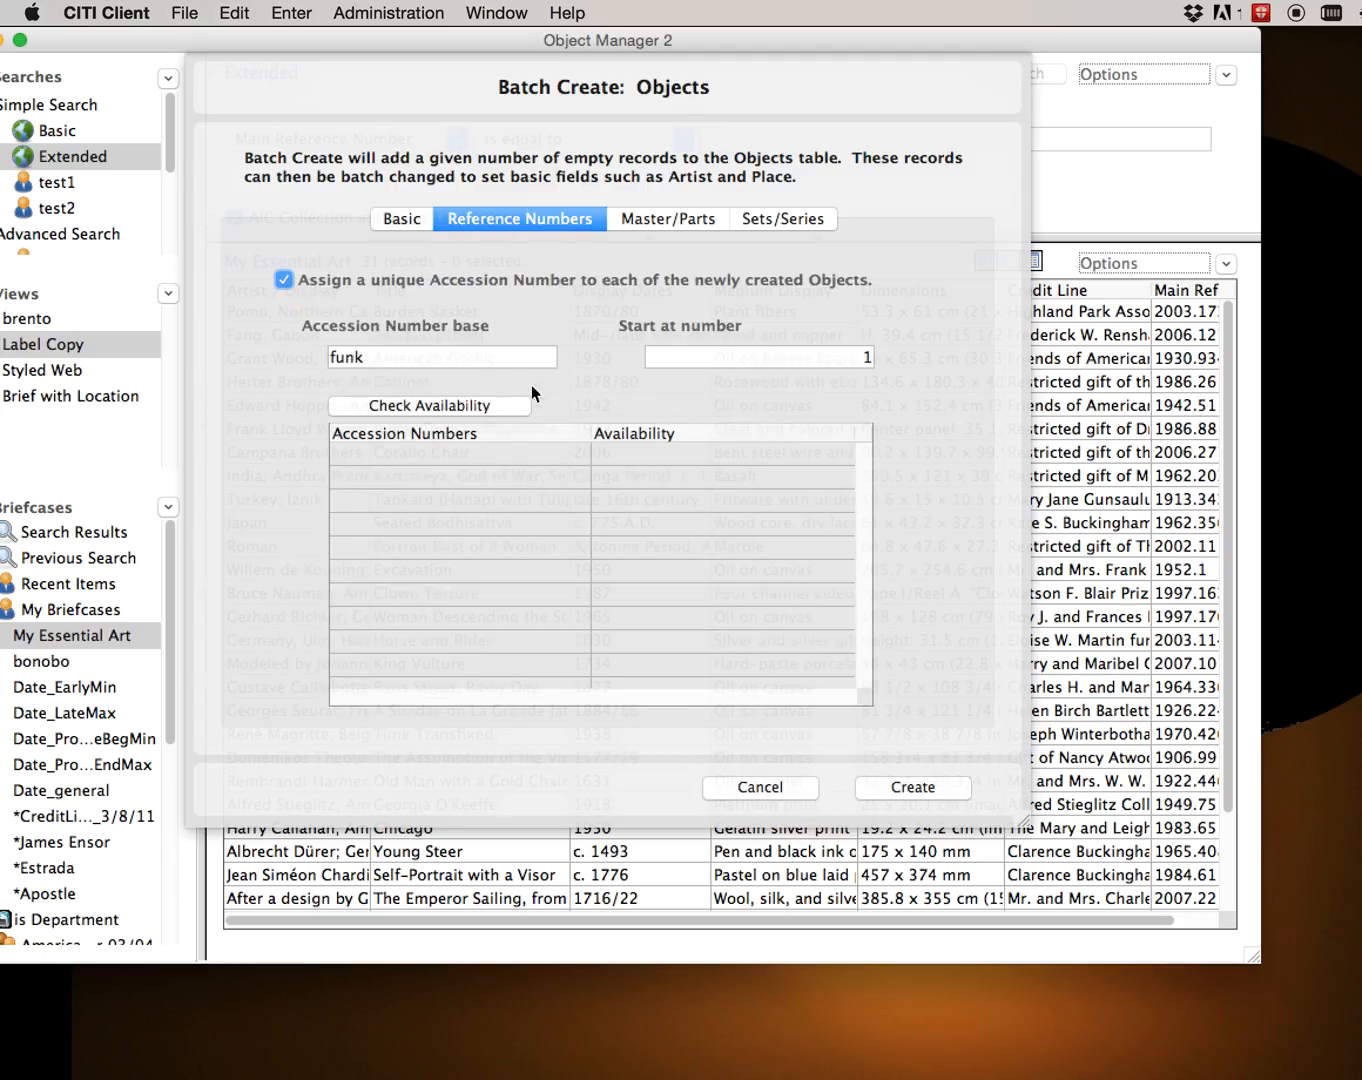
pyautogui.click(467, 404)
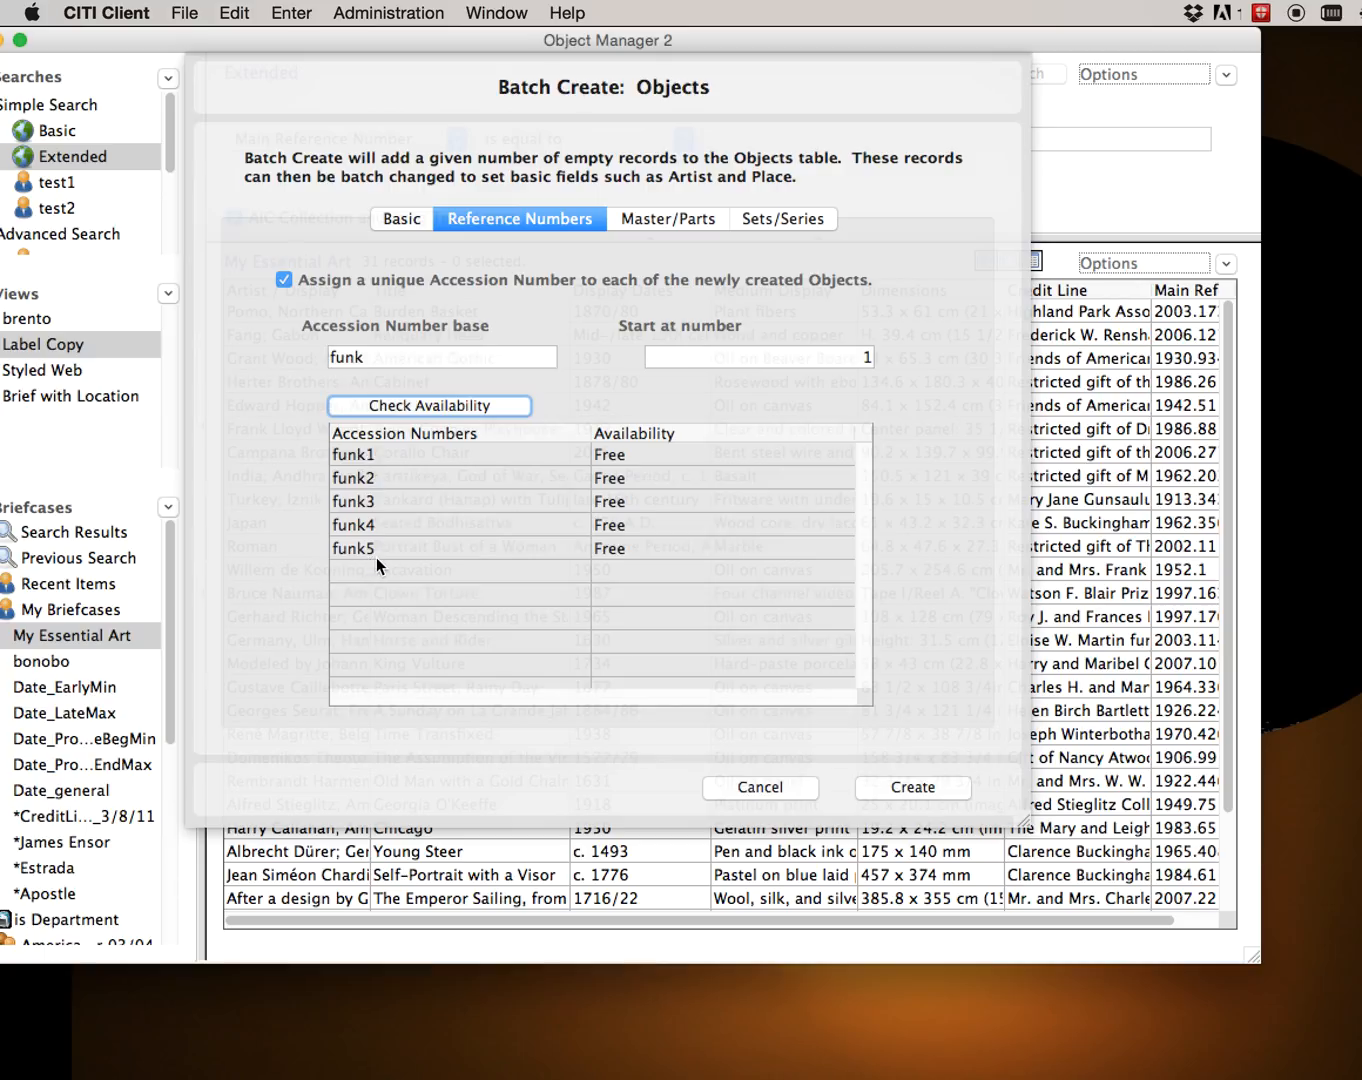
# Review the Master/Parts and Sets/Series options for the new objects, browsing the available sets.
pyautogui.click(654, 218)
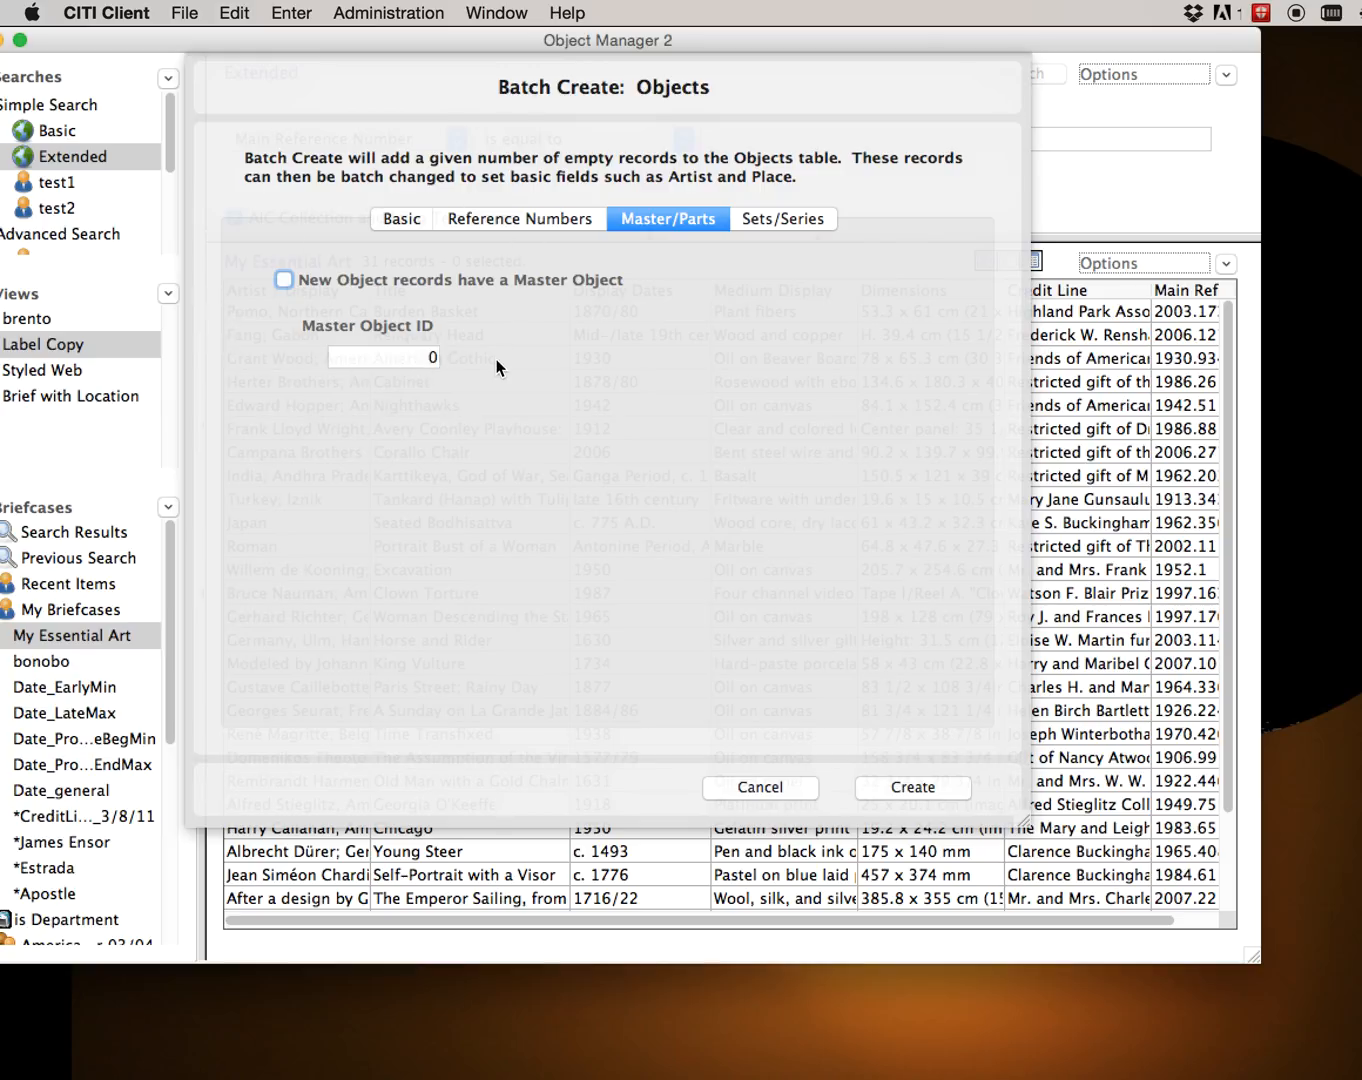
pyautogui.click(792, 220)
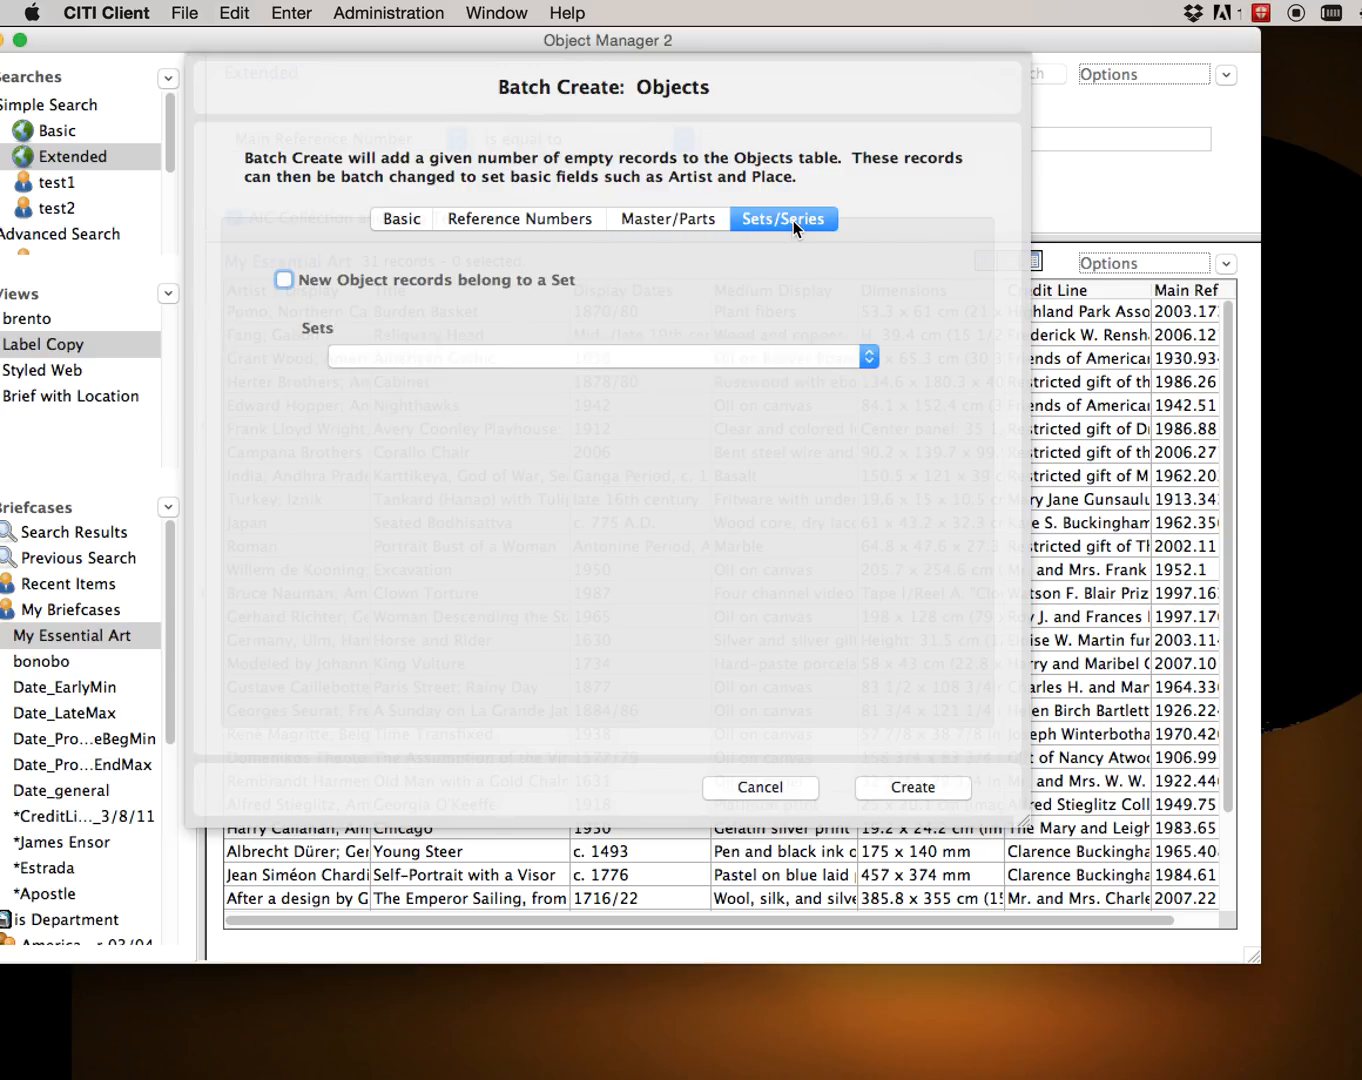
pyautogui.click(382, 352)
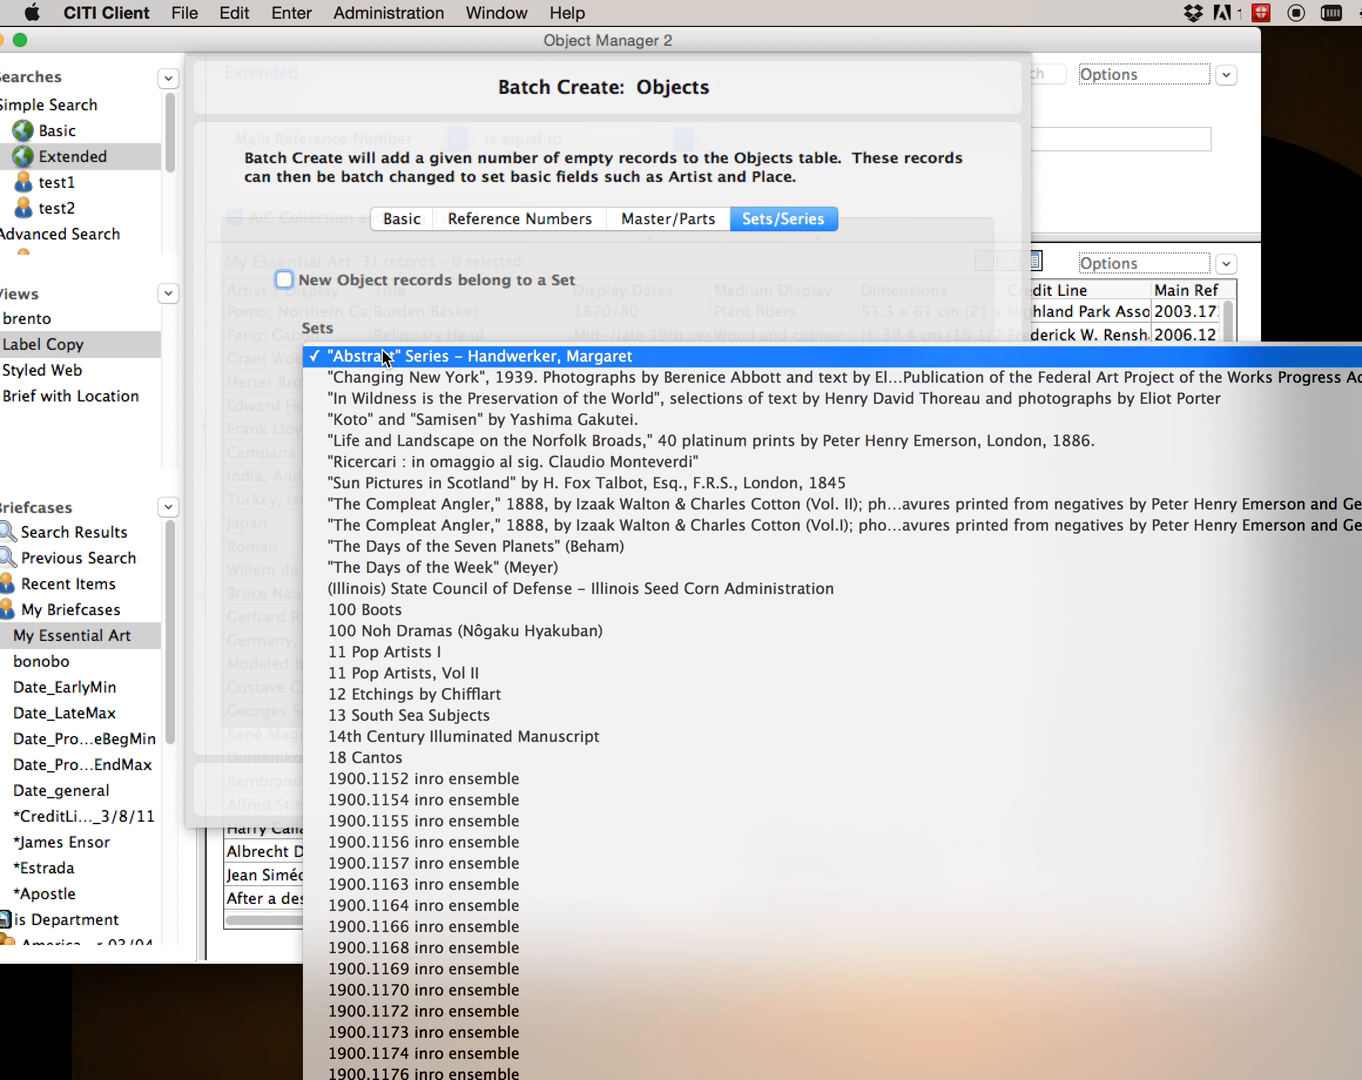
pyautogui.scroll(-5, 597, 723)
pyautogui.scroll(-20, 596, 724)
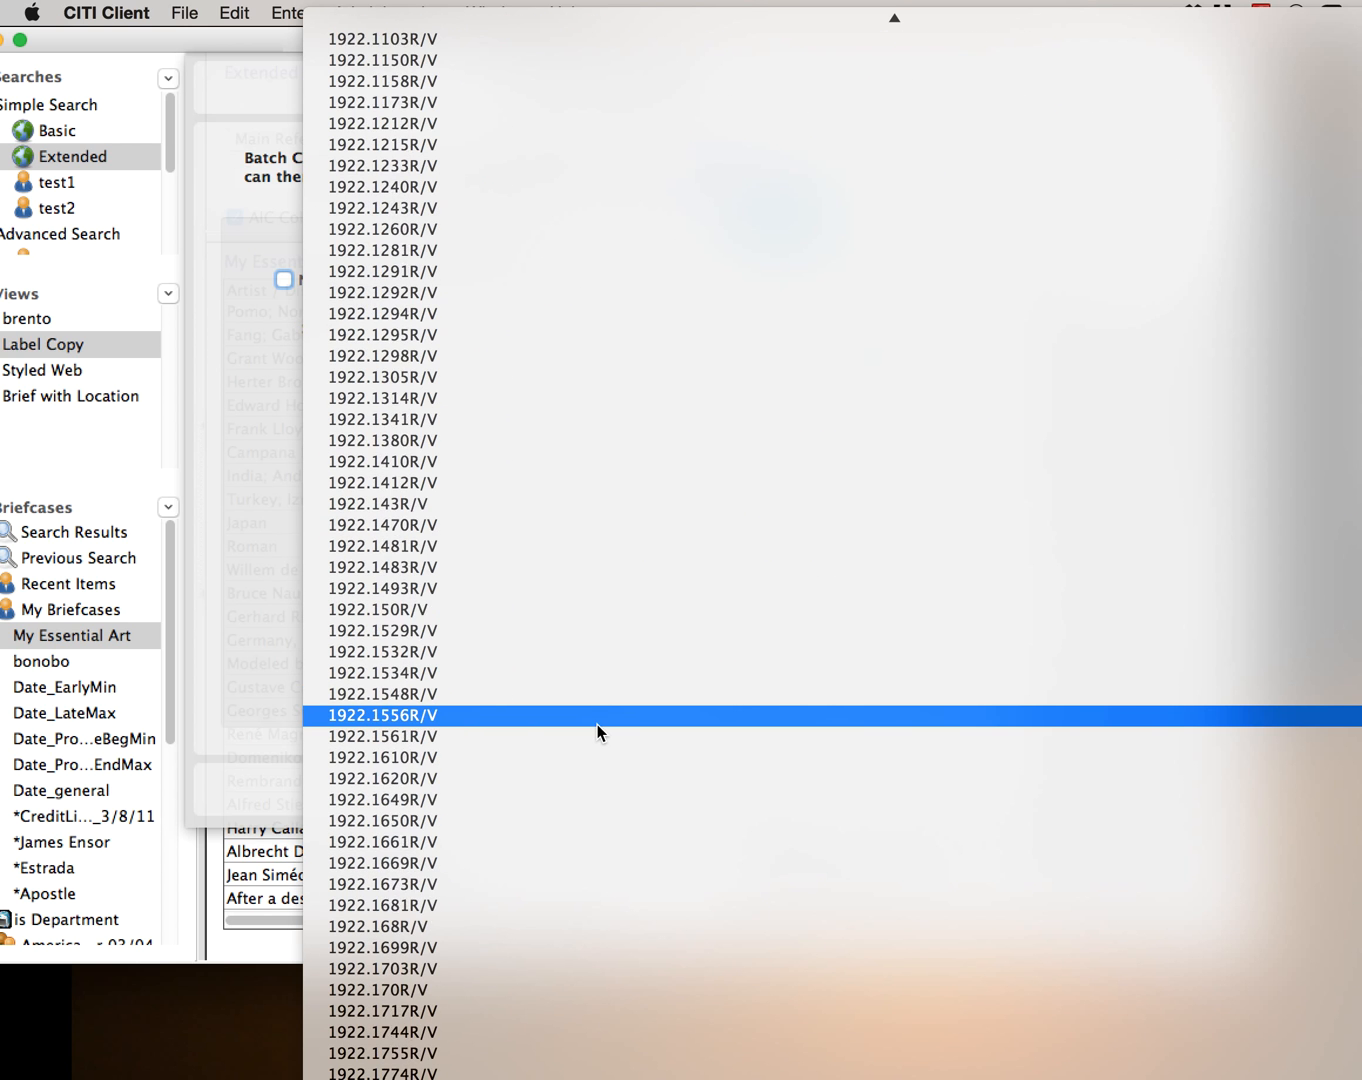
pyautogui.scroll(-20, 597, 724)
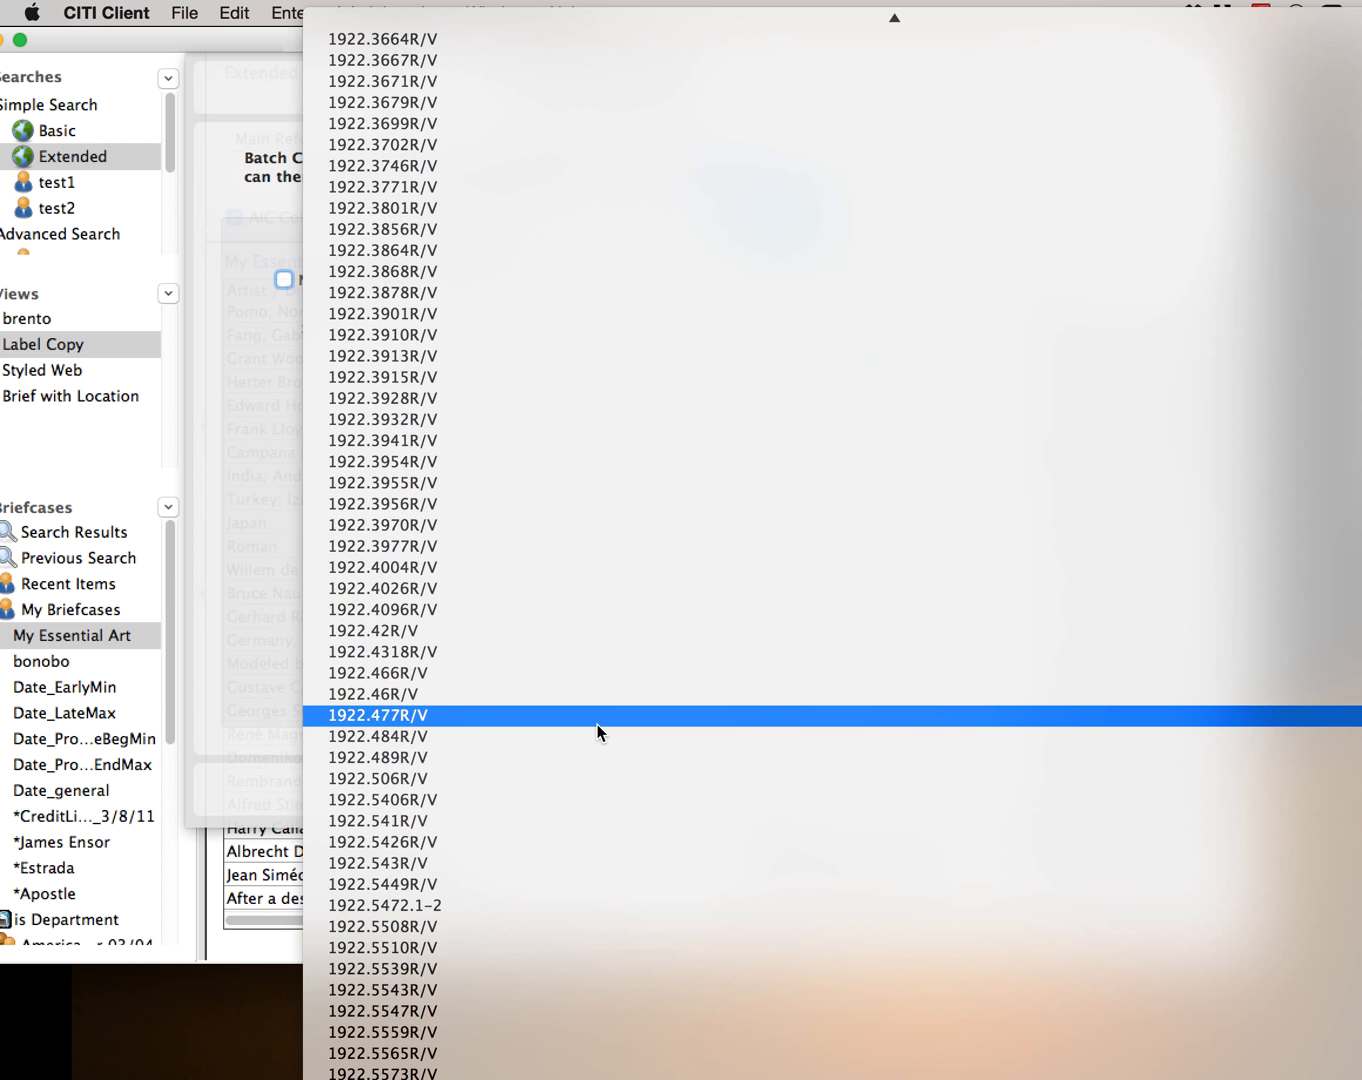
pyautogui.click(597, 724)
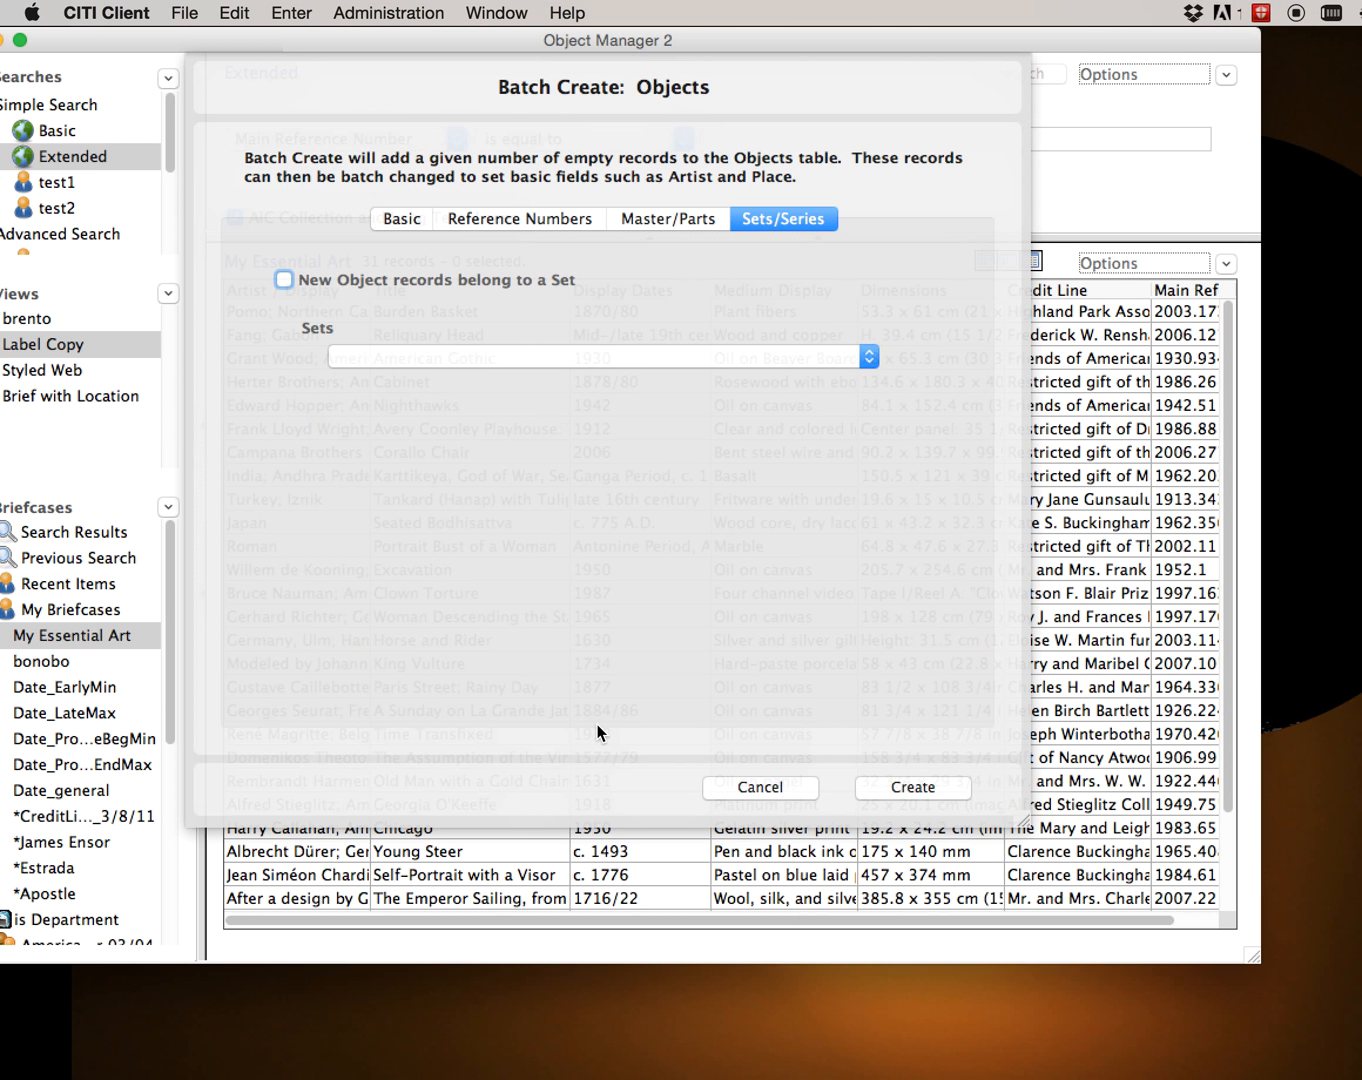
# Return to the Basic batch settings, cancel Batch Create, and reposition the Object Manager window fully into view.
pyautogui.click(403, 222)
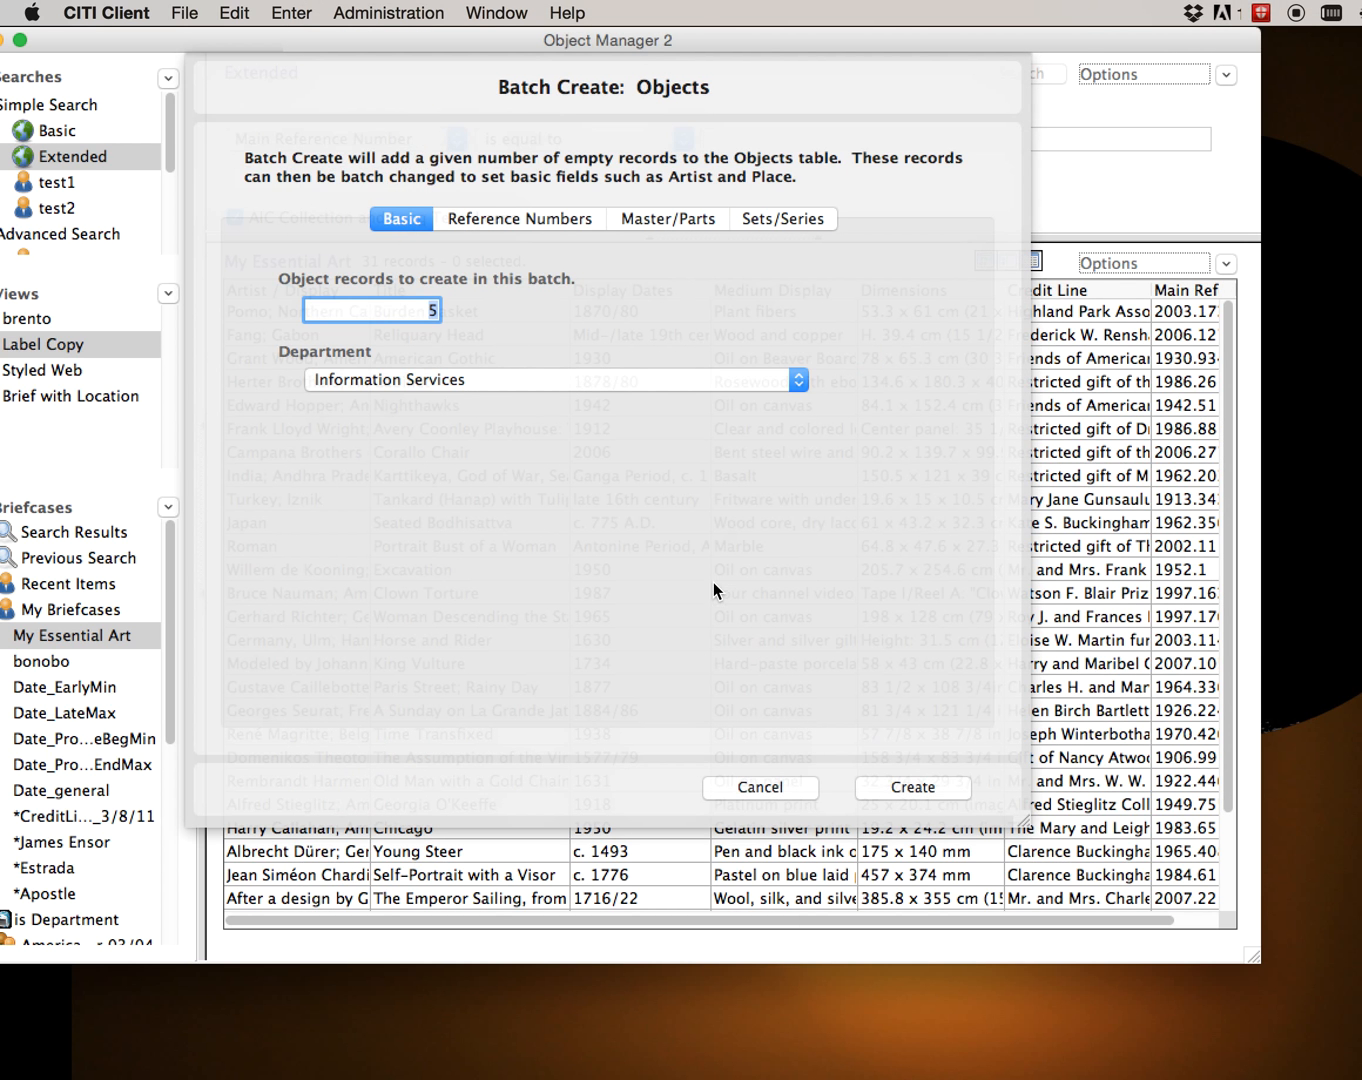
pyautogui.click(763, 789)
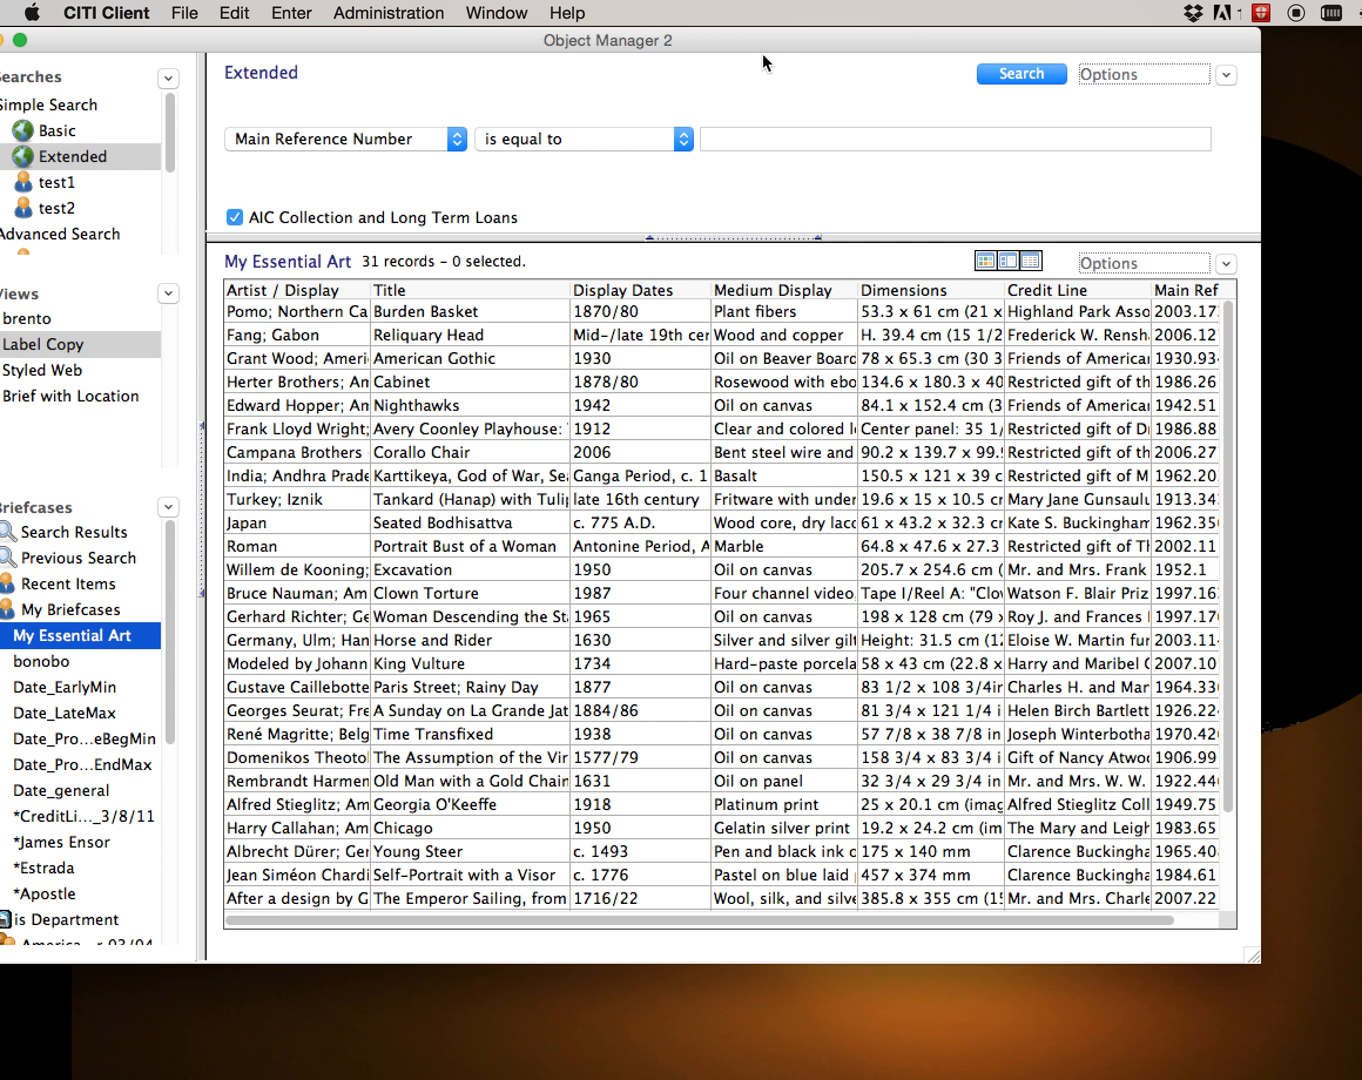
pyautogui.moveTo(433, 30); pyautogui.dragTo(515, 15)
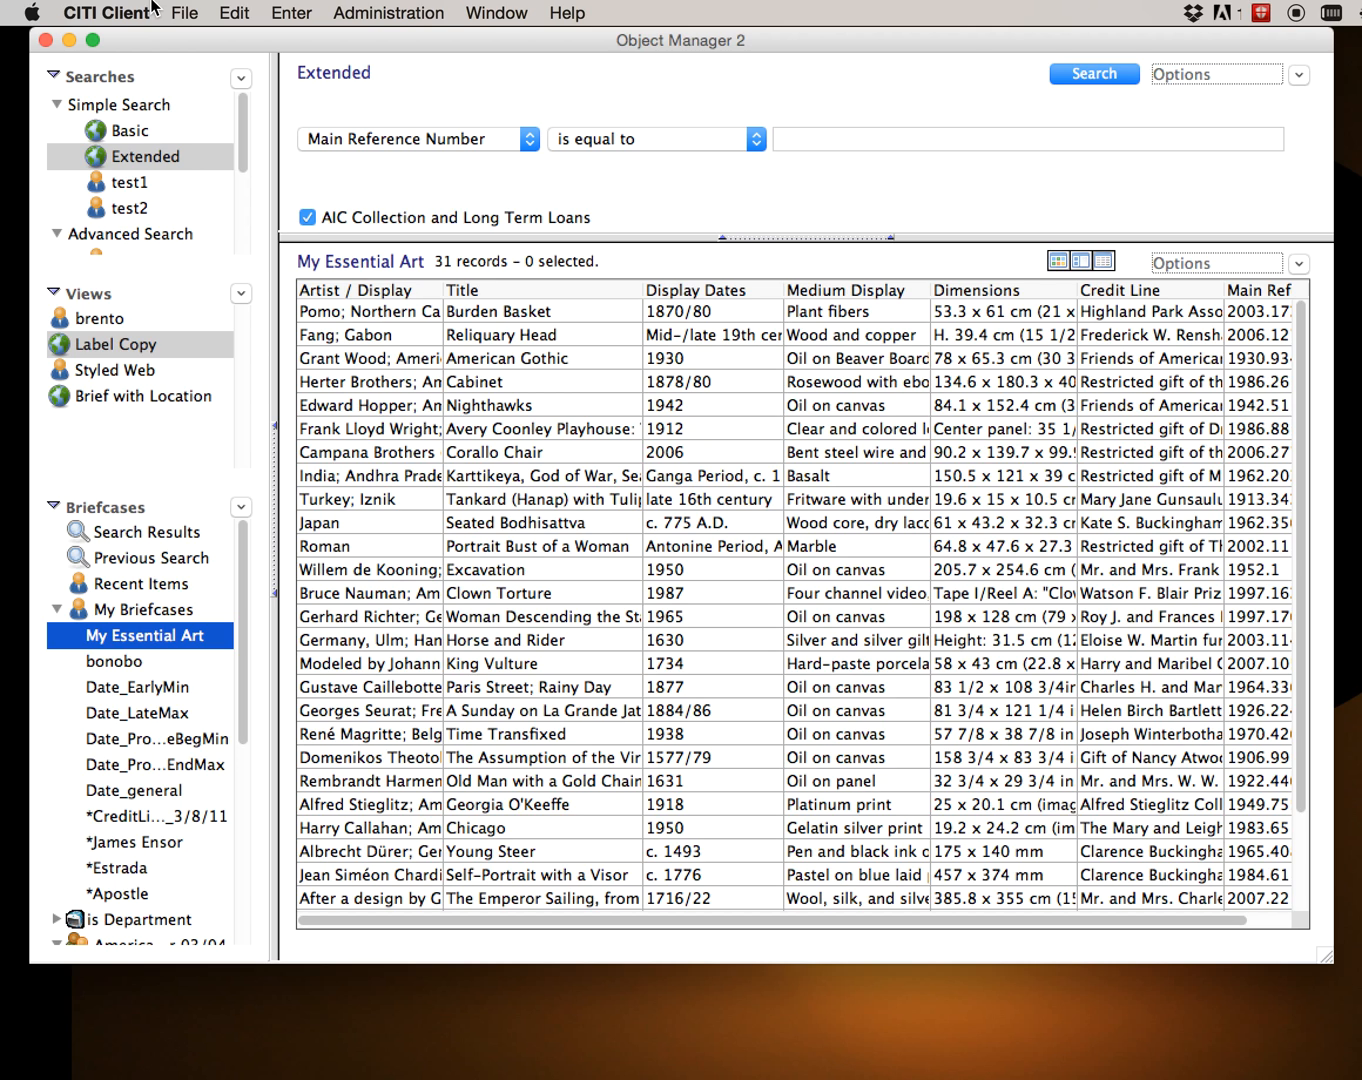